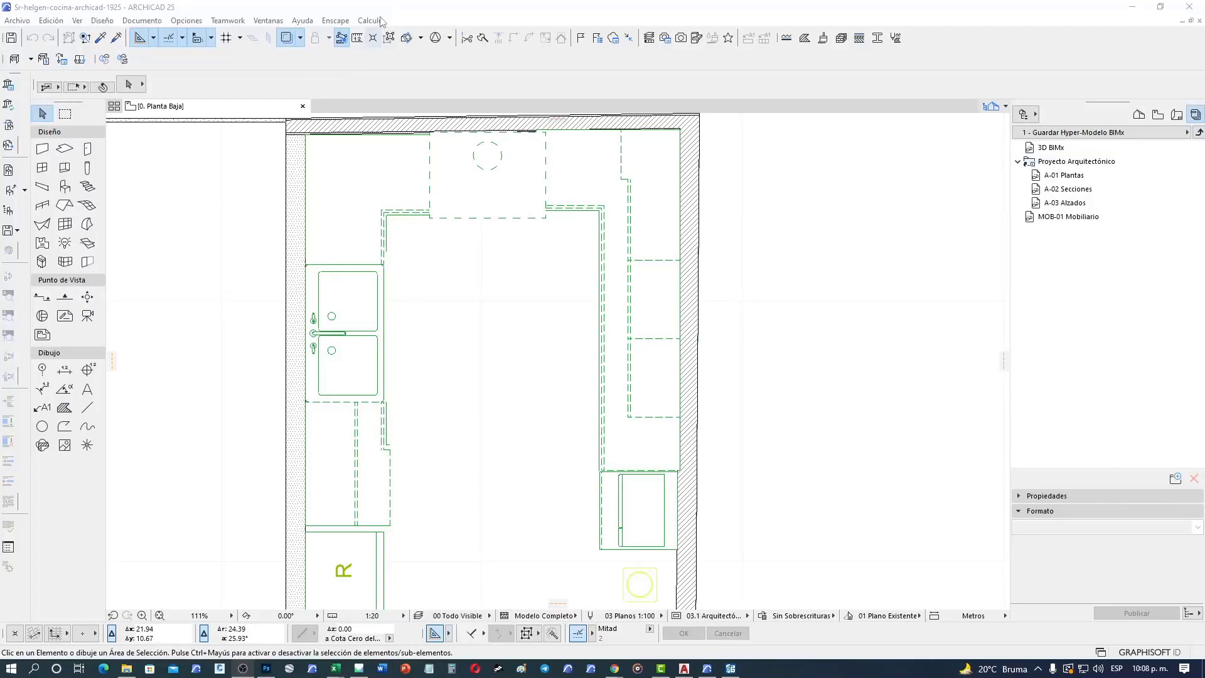
# Step: Open steffano2.pln from the Descargas folder through Archivo > Abrir
pyautogui.click(393, 10)
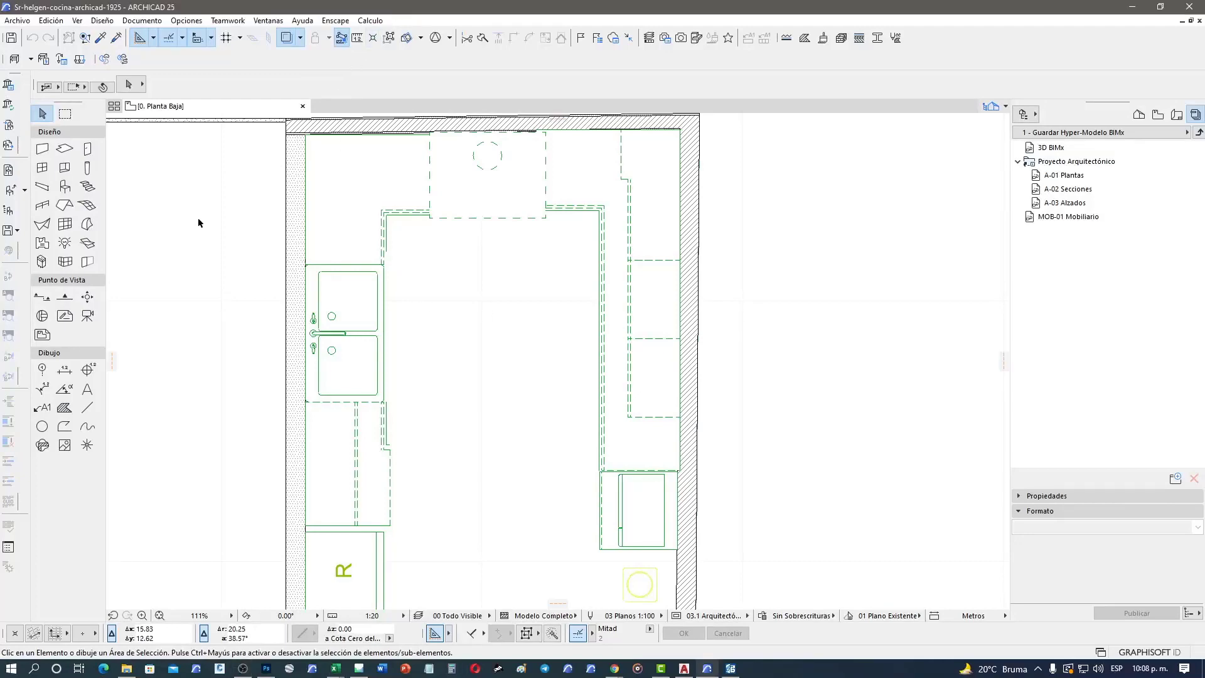
pyautogui.click(17, 20)
pyautogui.moveTo(28, 51)
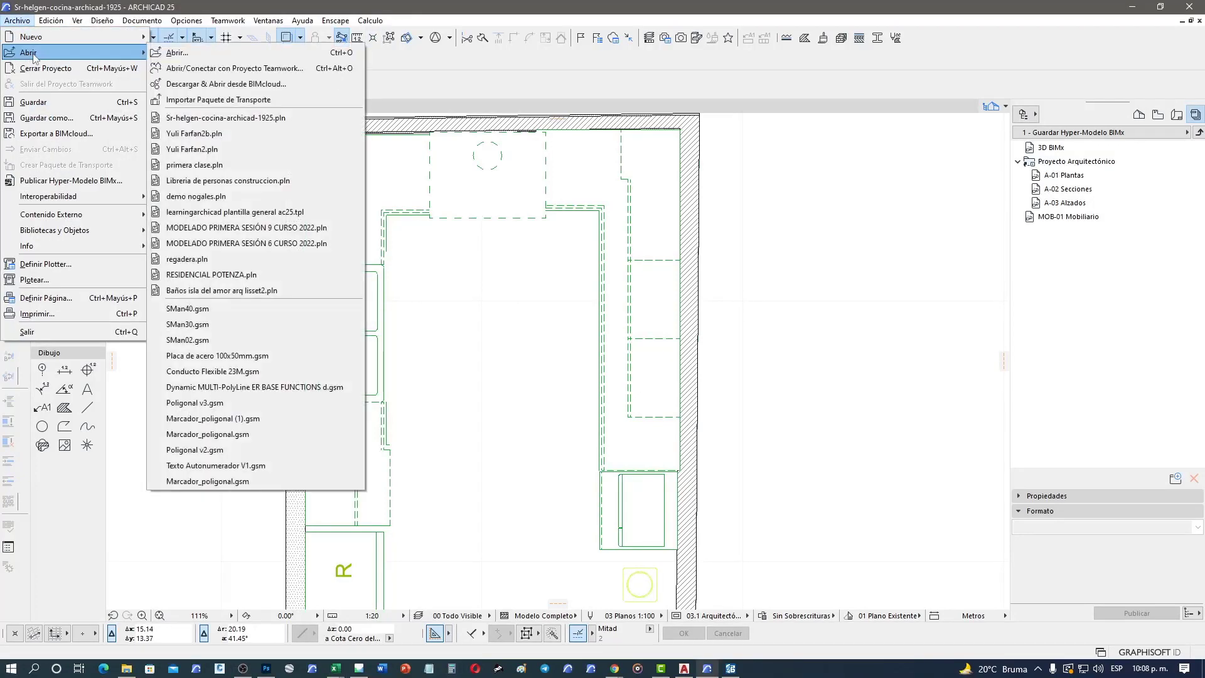
pyautogui.click(203, 58)
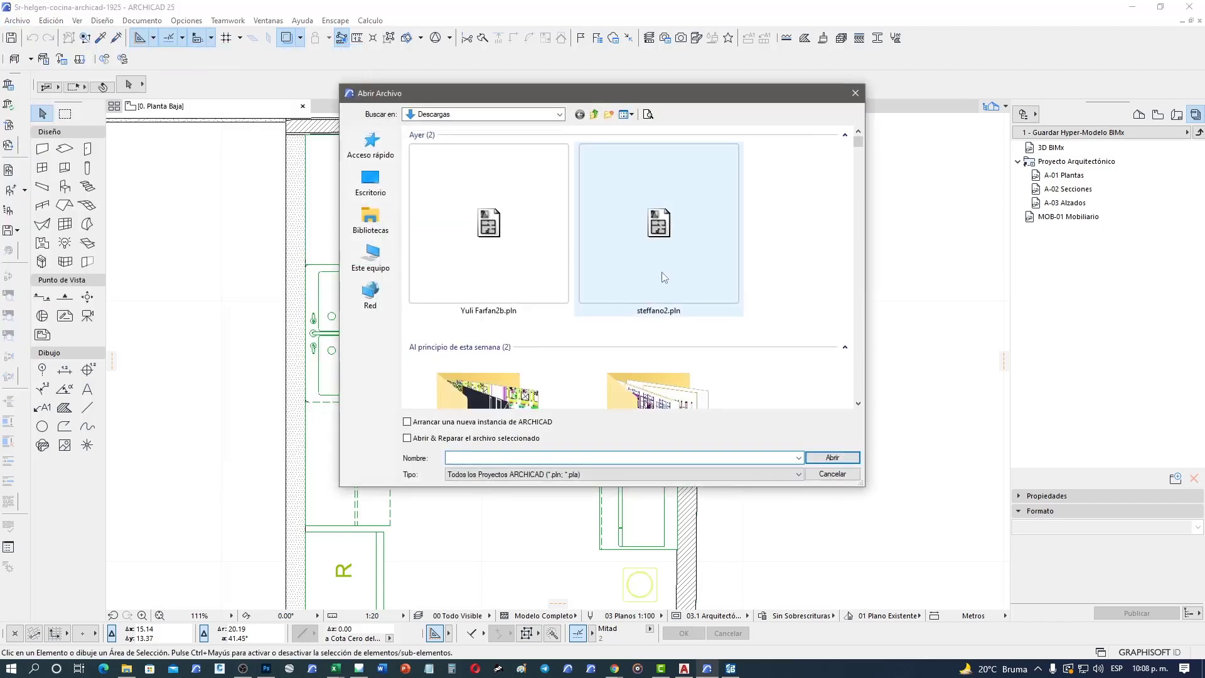
pyautogui.click(666, 278)
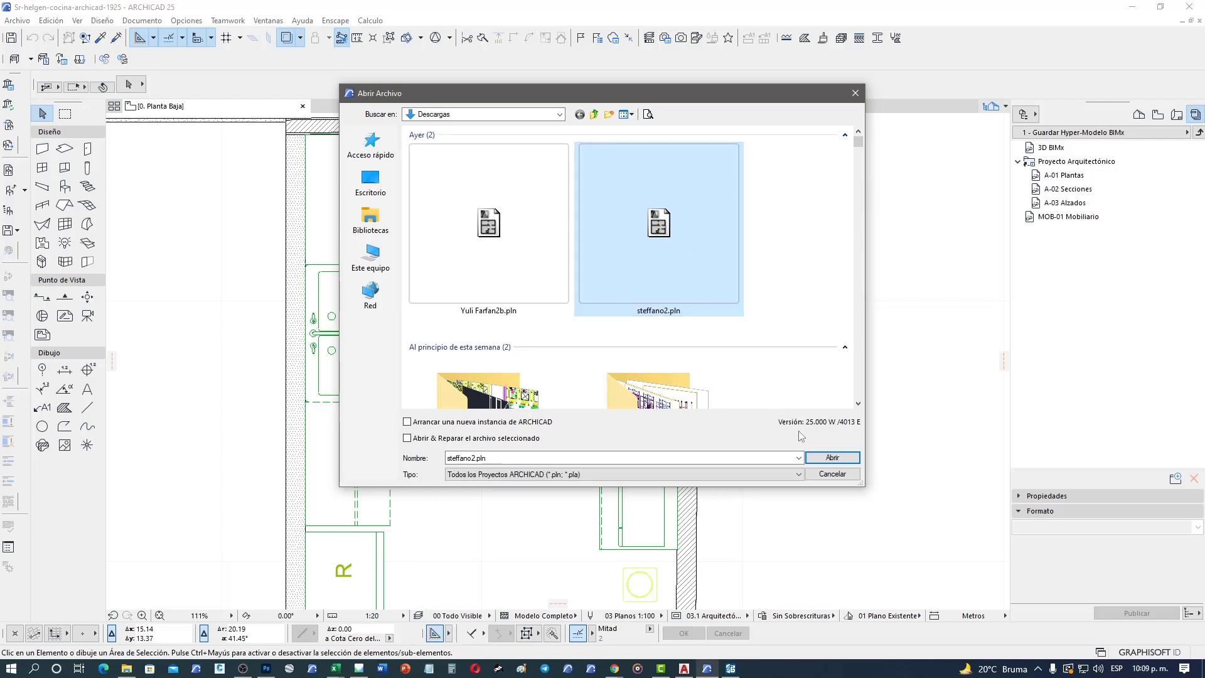
pyautogui.click(832, 458)
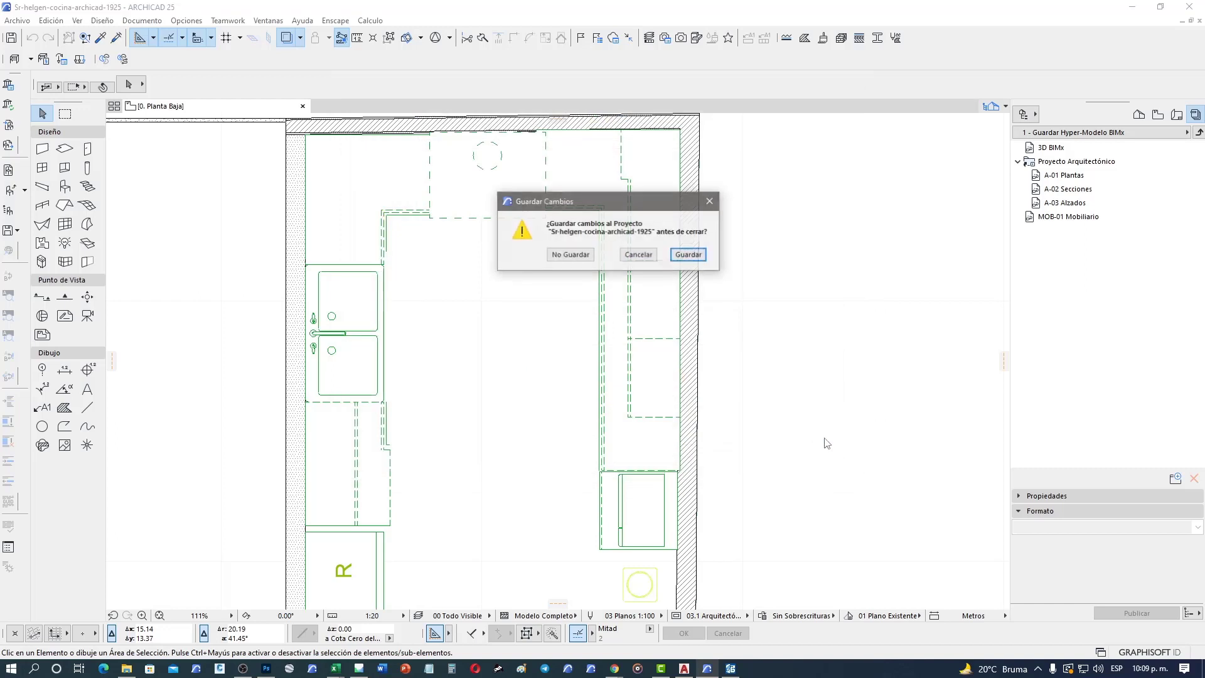
# Step: Discard changes to the kitchen project and accept the educational-version notice
pyautogui.click(571, 255)
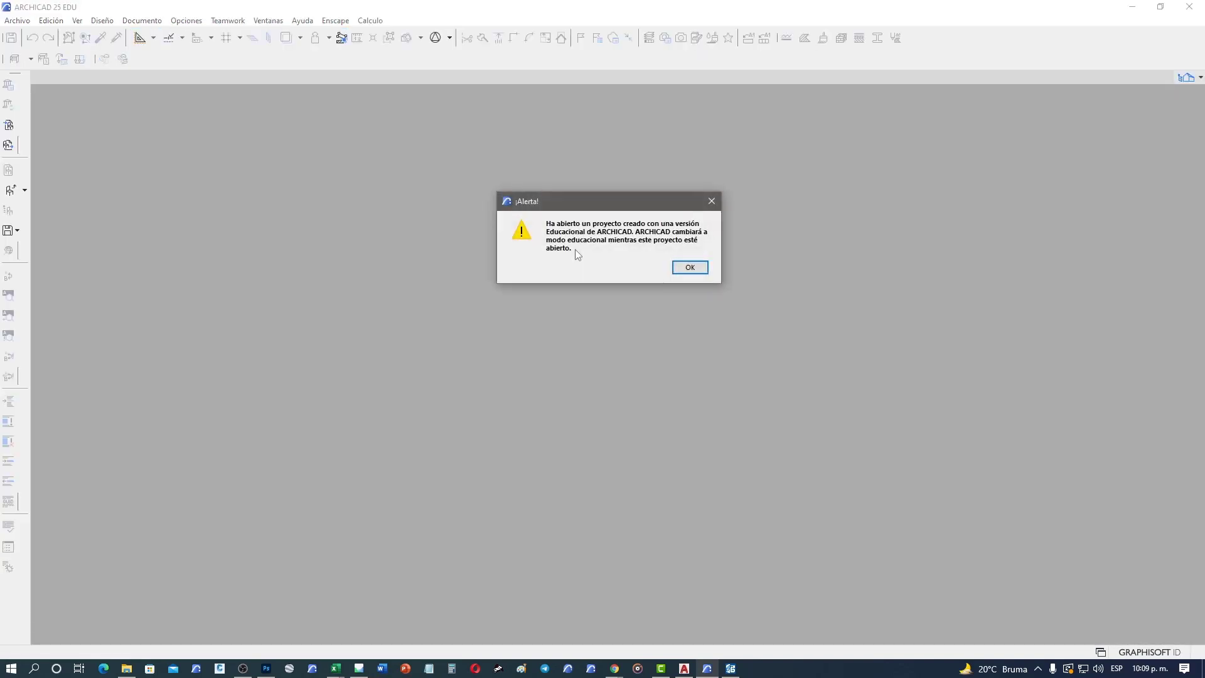
pyautogui.click(690, 268)
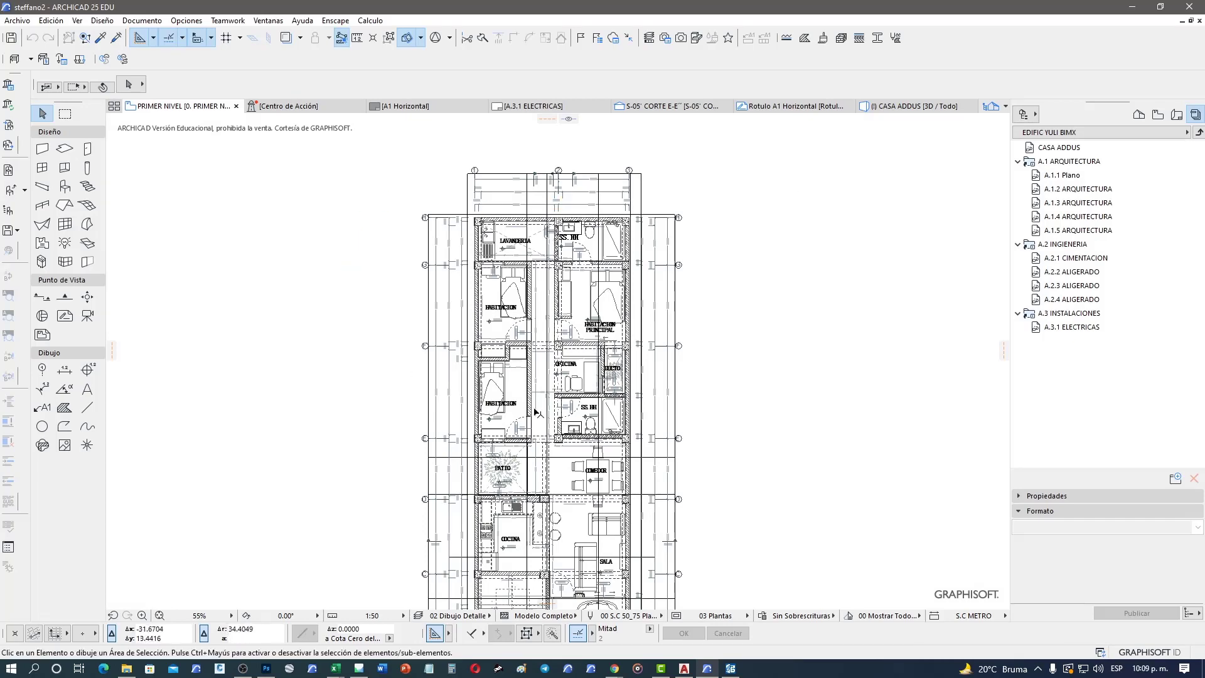
# Step: Show the A.3.1 ELECTRICAS layout, then open the EDIFICIO YULI DWG publisher set
pyautogui.click(540, 106)
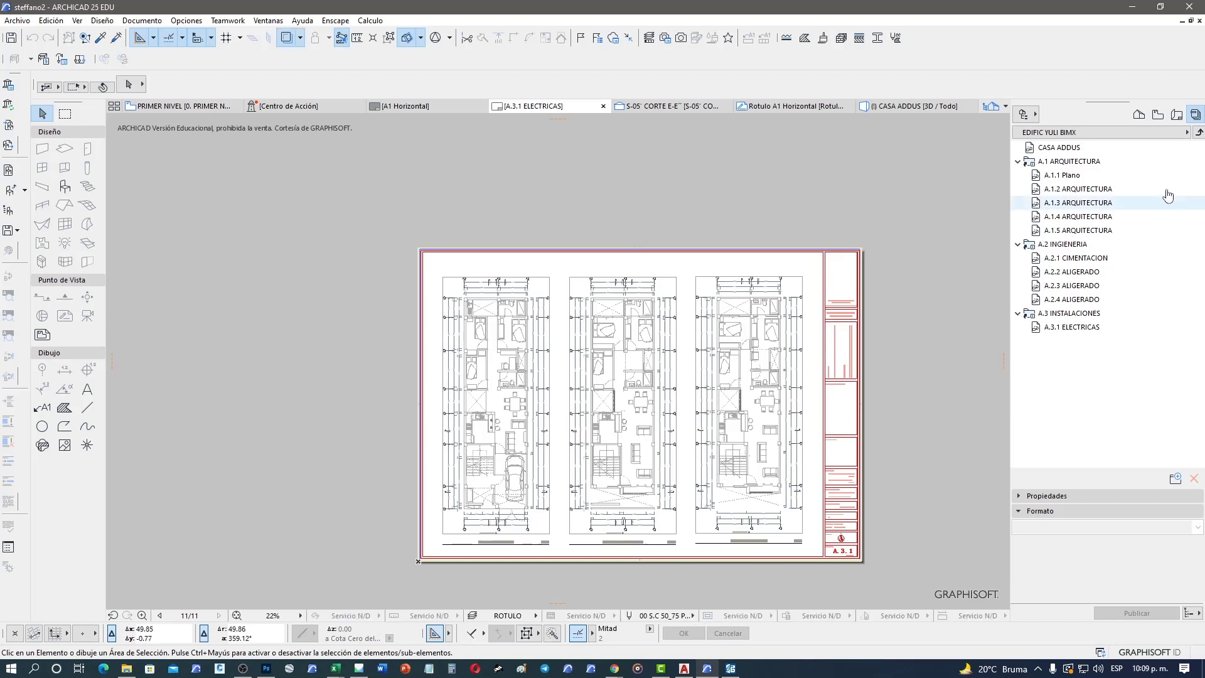
pyautogui.click(1080, 133)
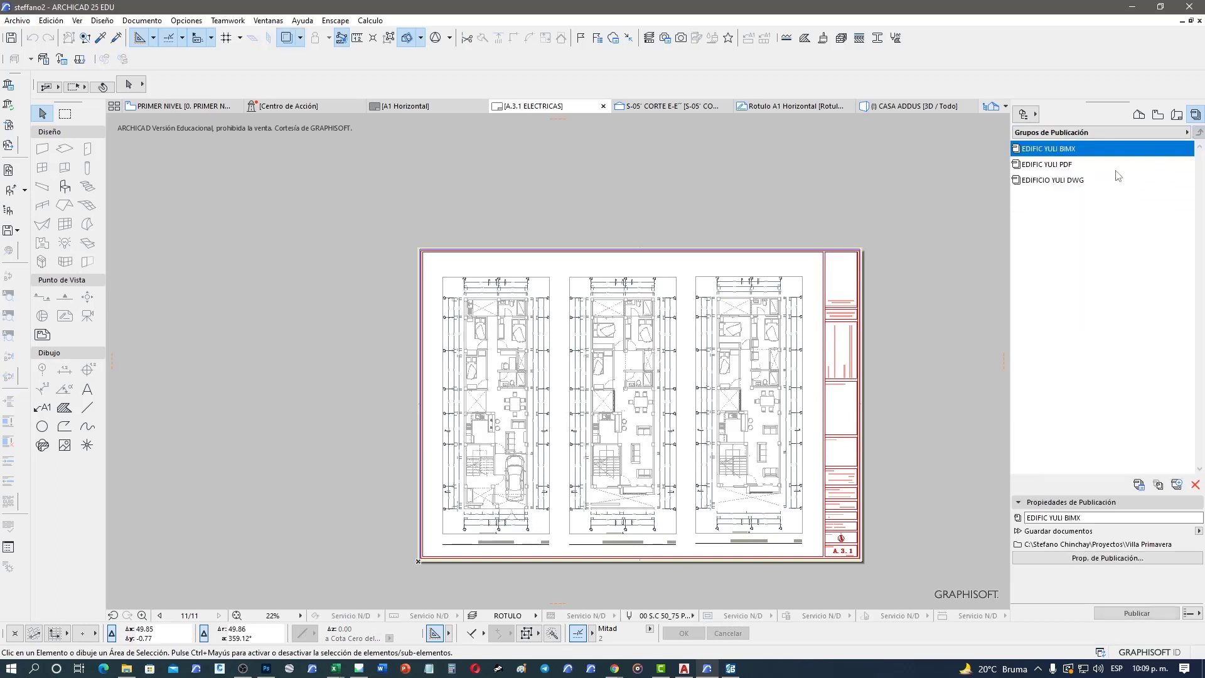
pyautogui.click(1078, 182)
pyautogui.click(1072, 152)
pyautogui.doubleClick(1093, 165)
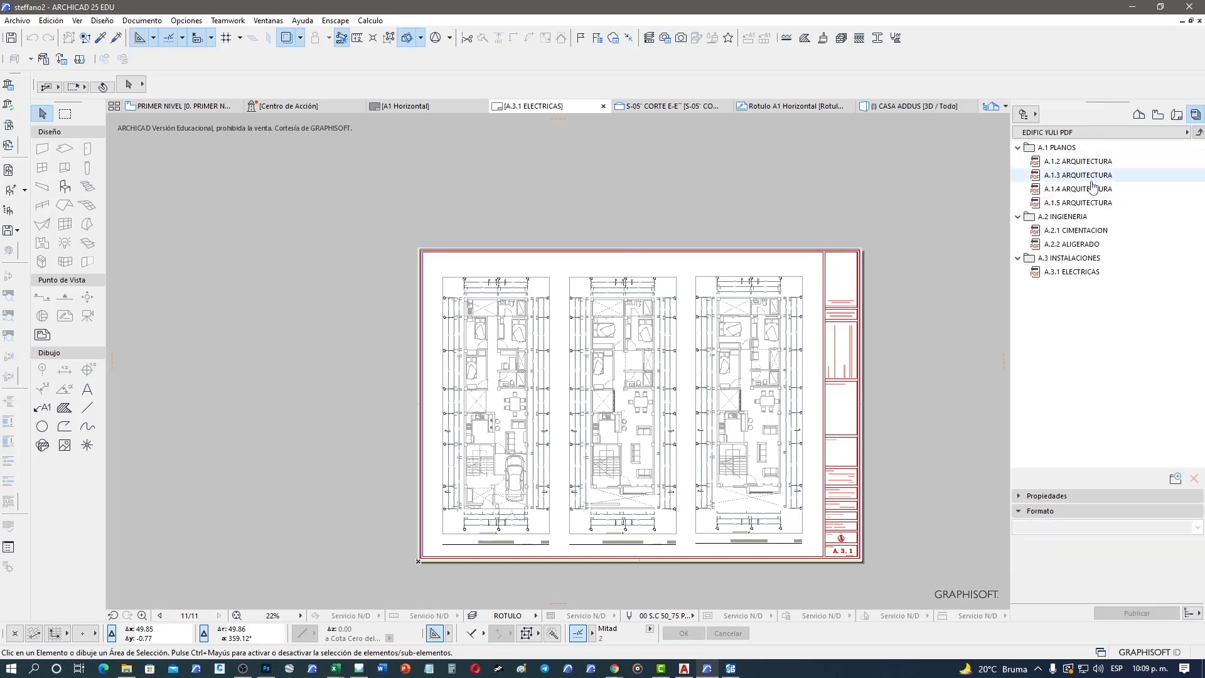
pyautogui.click(1198, 132)
pyautogui.doubleClick(1088, 179)
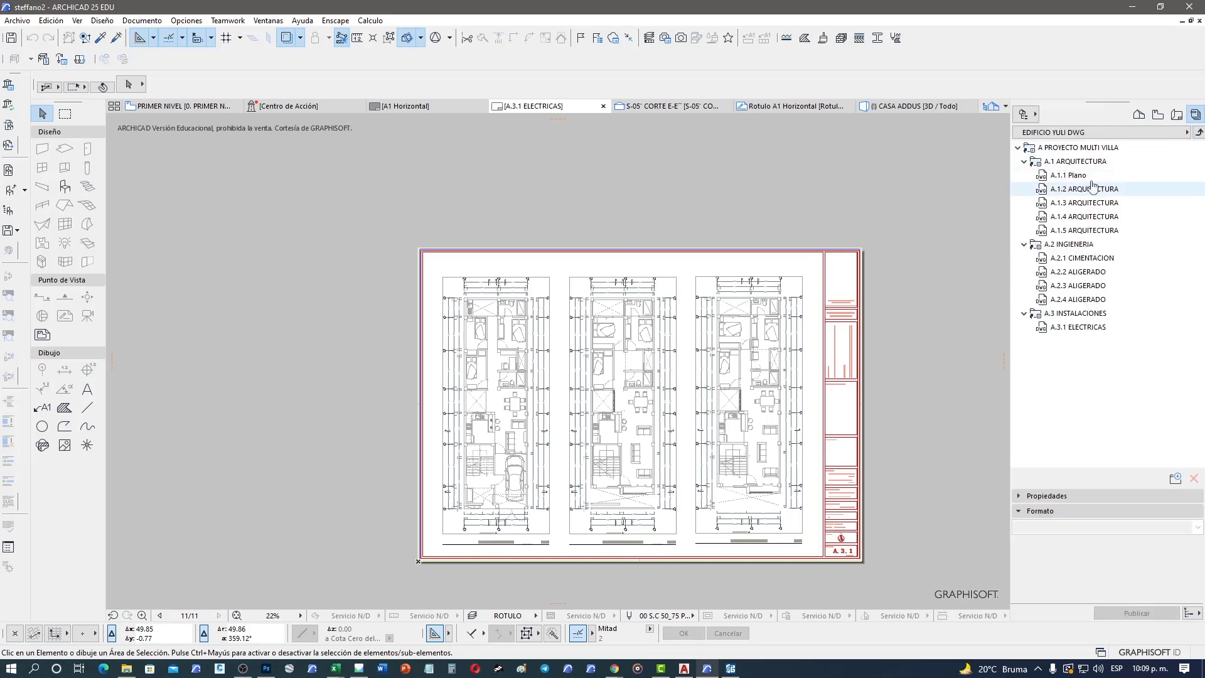
# Step: Set the publisher set's DWG translator to 01 Para posterior edición
pyautogui.click(1089, 164)
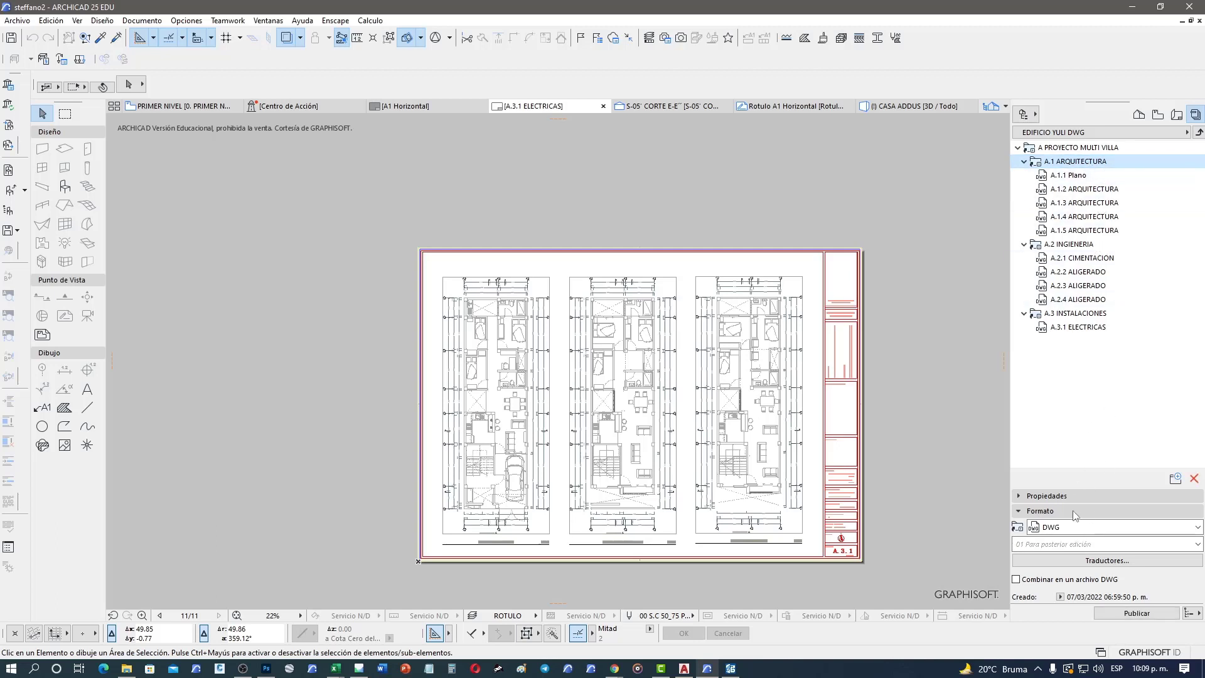
pyautogui.click(1072, 544)
pyautogui.click(1094, 154)
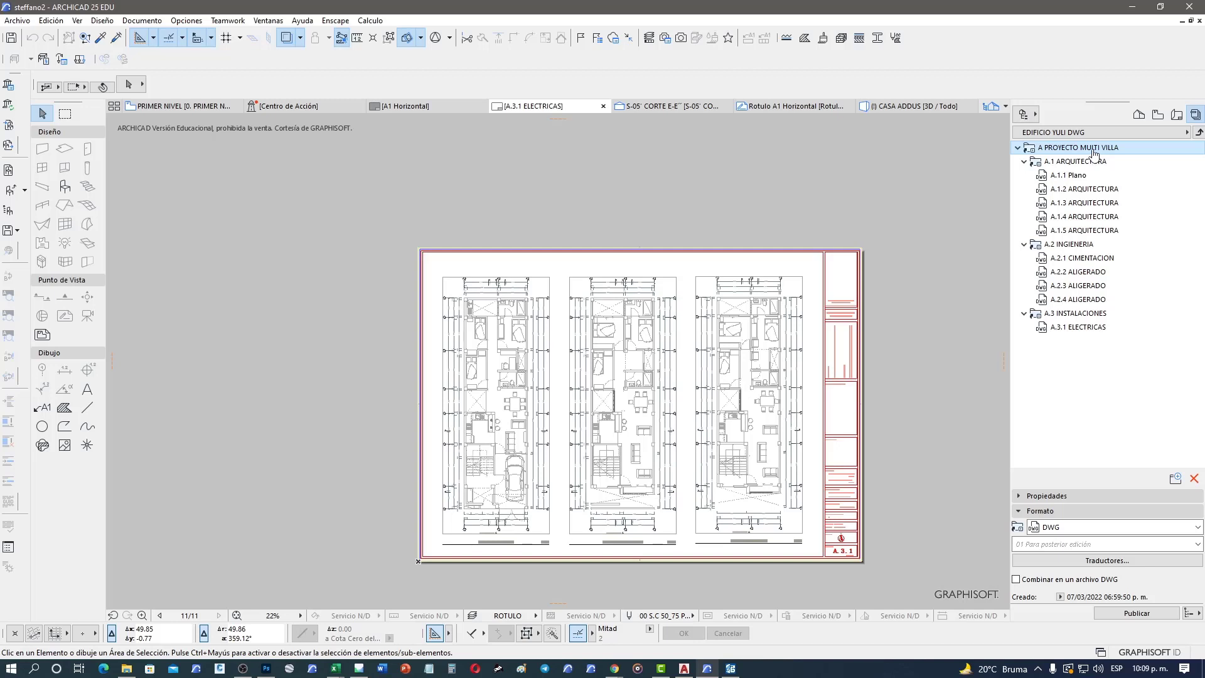
pyautogui.click(1073, 545)
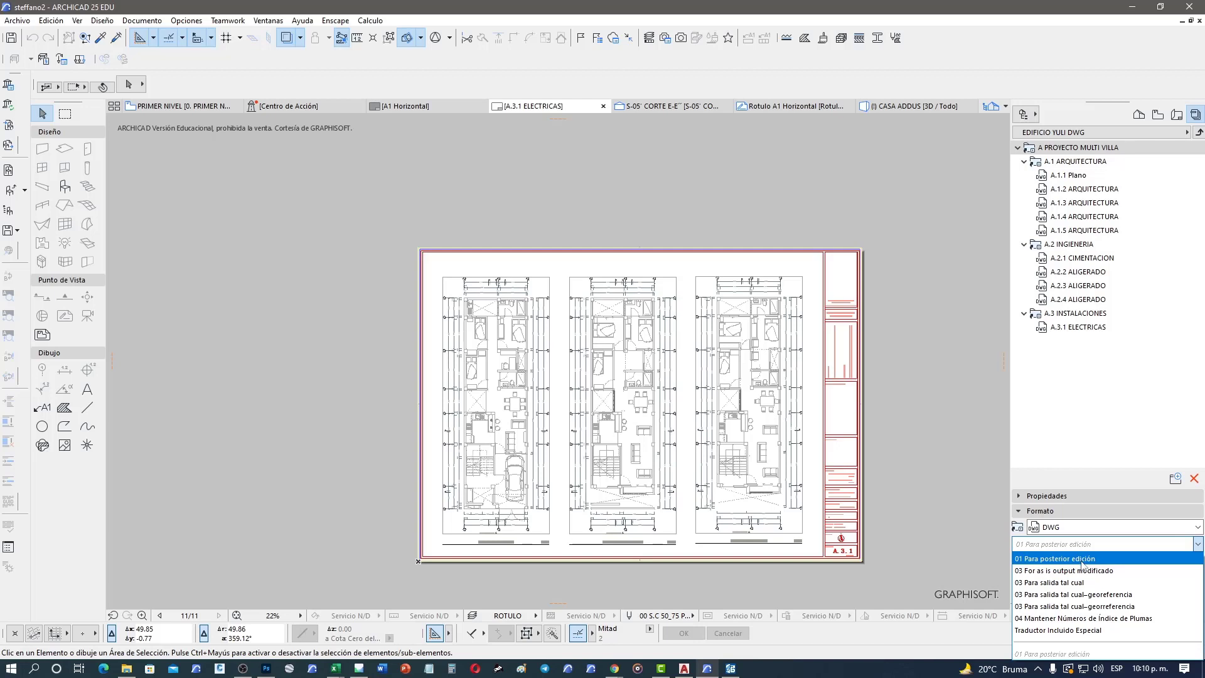
pyautogui.click(1081, 560)
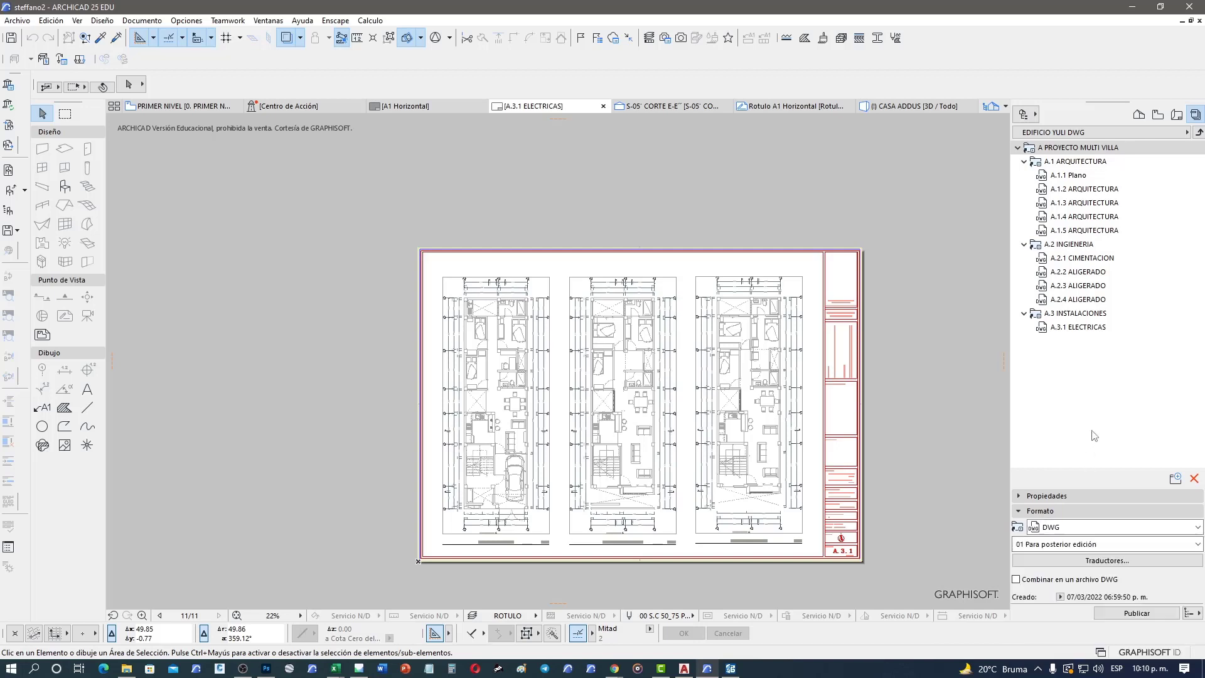
# Step: Open the A.1.1 Plano layout under A.1 ARQUITECTURA and try publishing the DWG set
pyautogui.click(1090, 163)
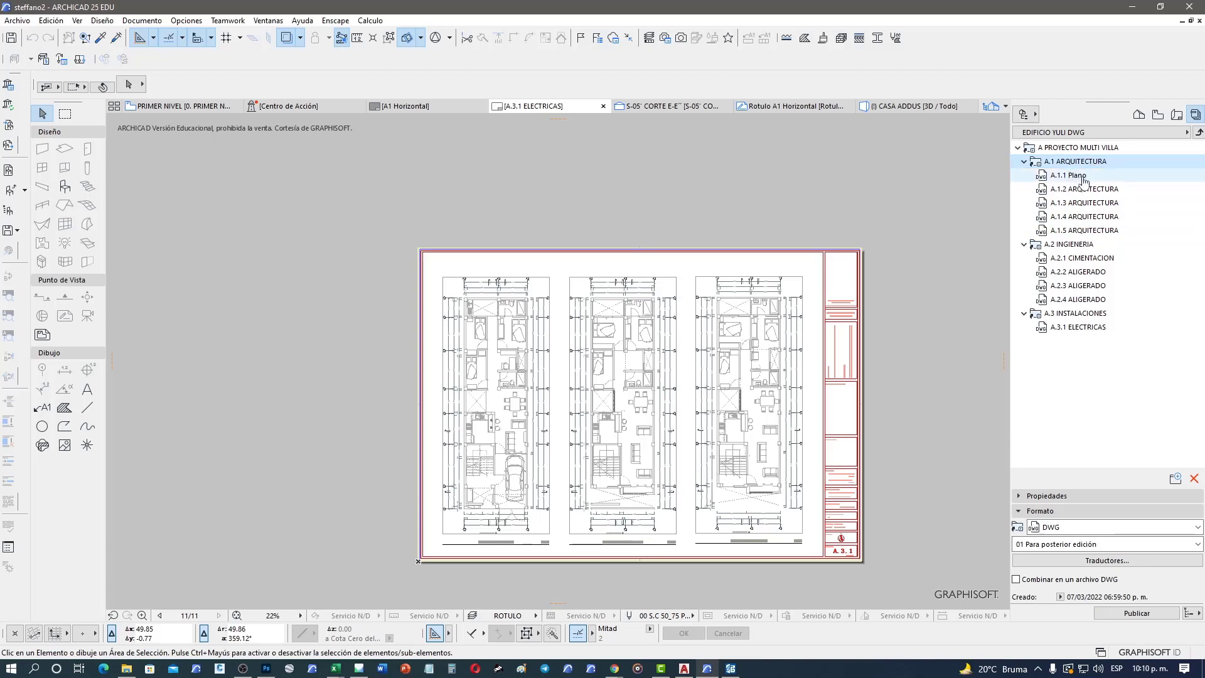
pyautogui.click(1086, 177)
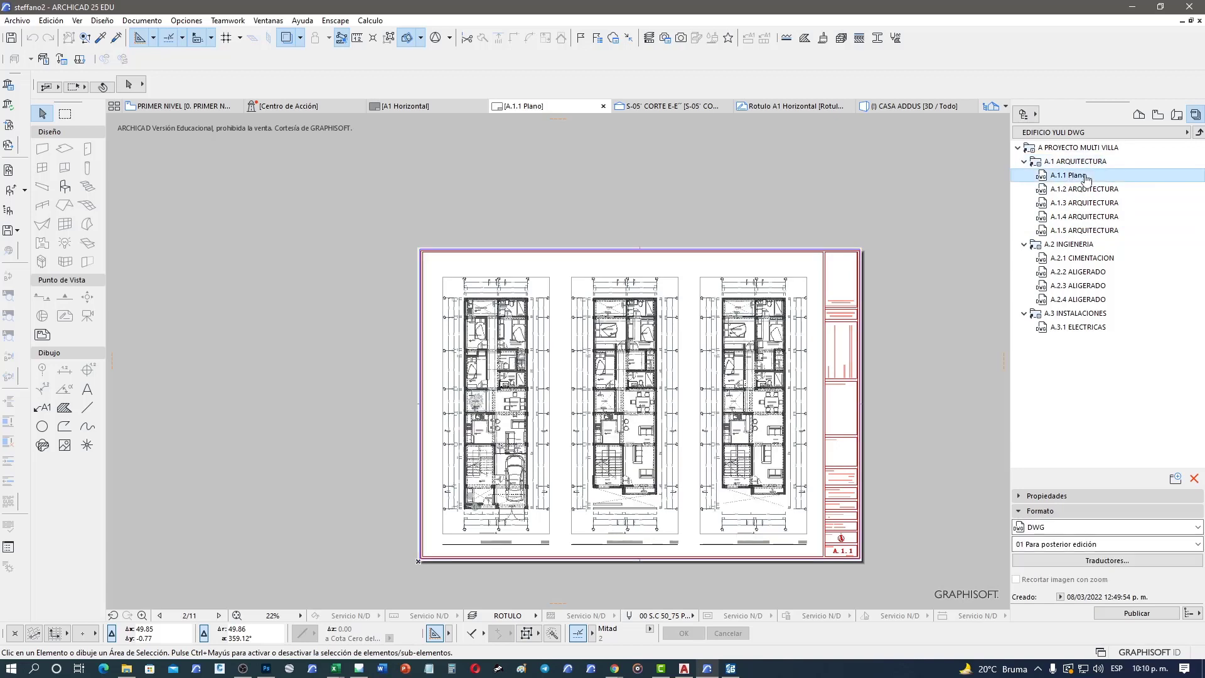
pyautogui.scroll(1, 874, 451)
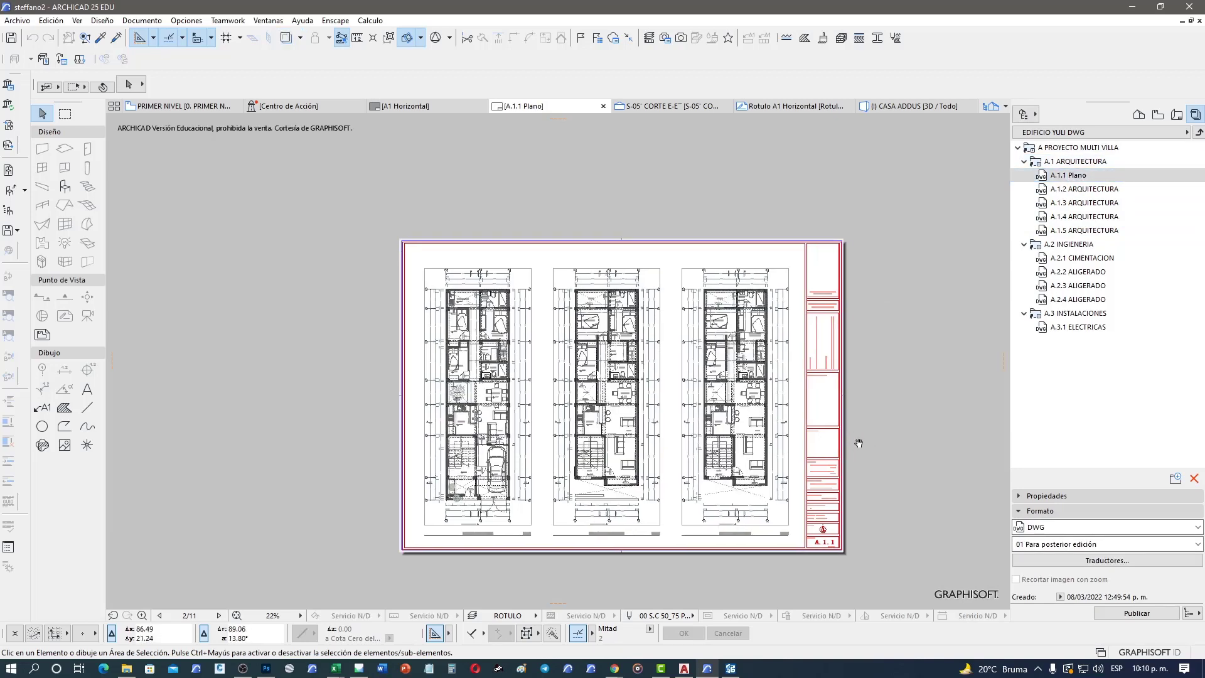
pyautogui.scroll(1, 869, 449)
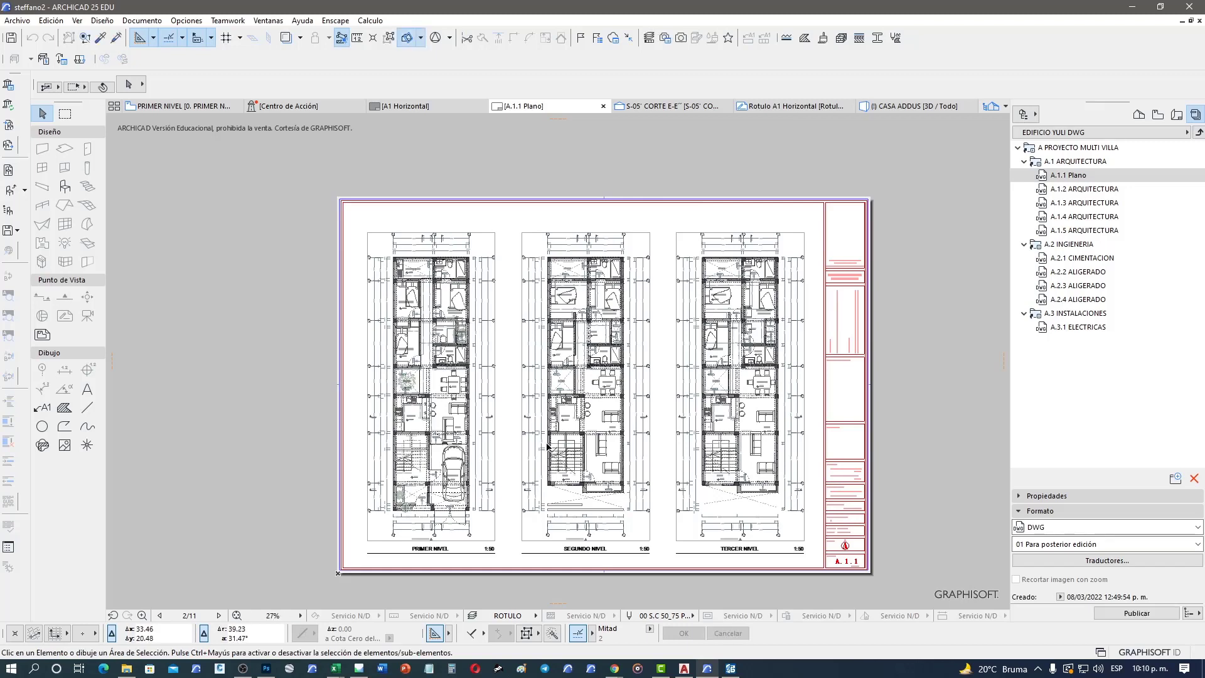
pyautogui.click(1142, 614)
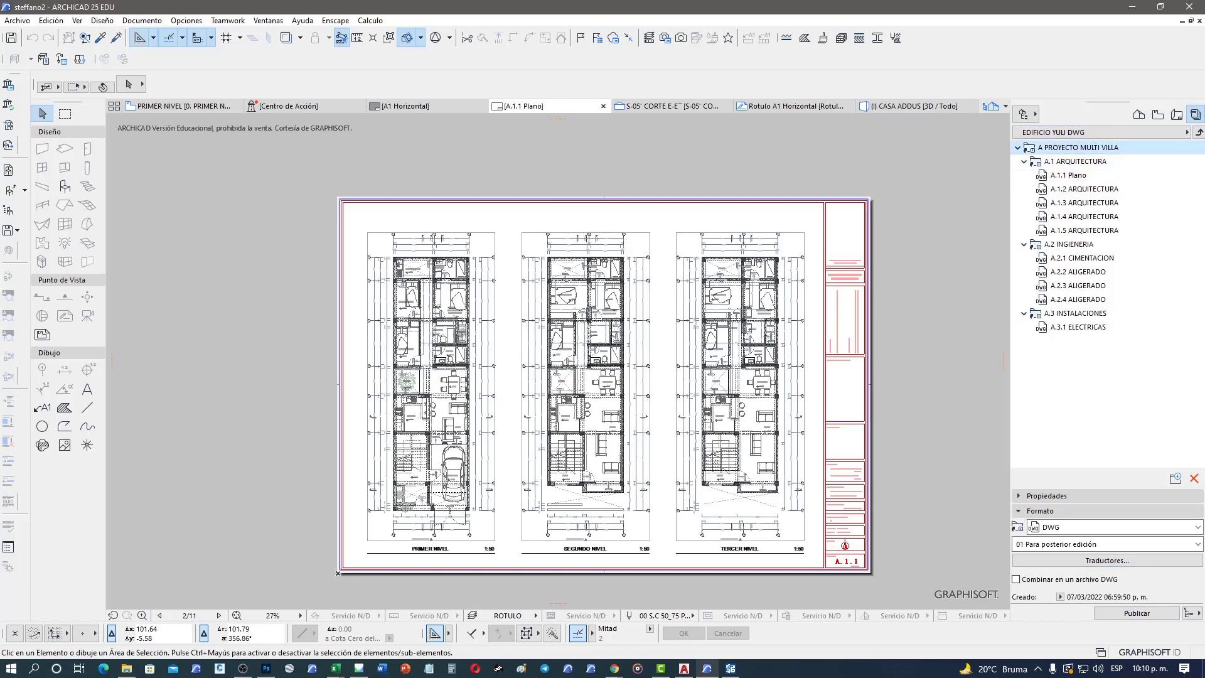
# Step: Reopen EDIFICIO YULI DWG, select A.1.1 Plano and review the publish-scope options
pyautogui.click(1199, 132)
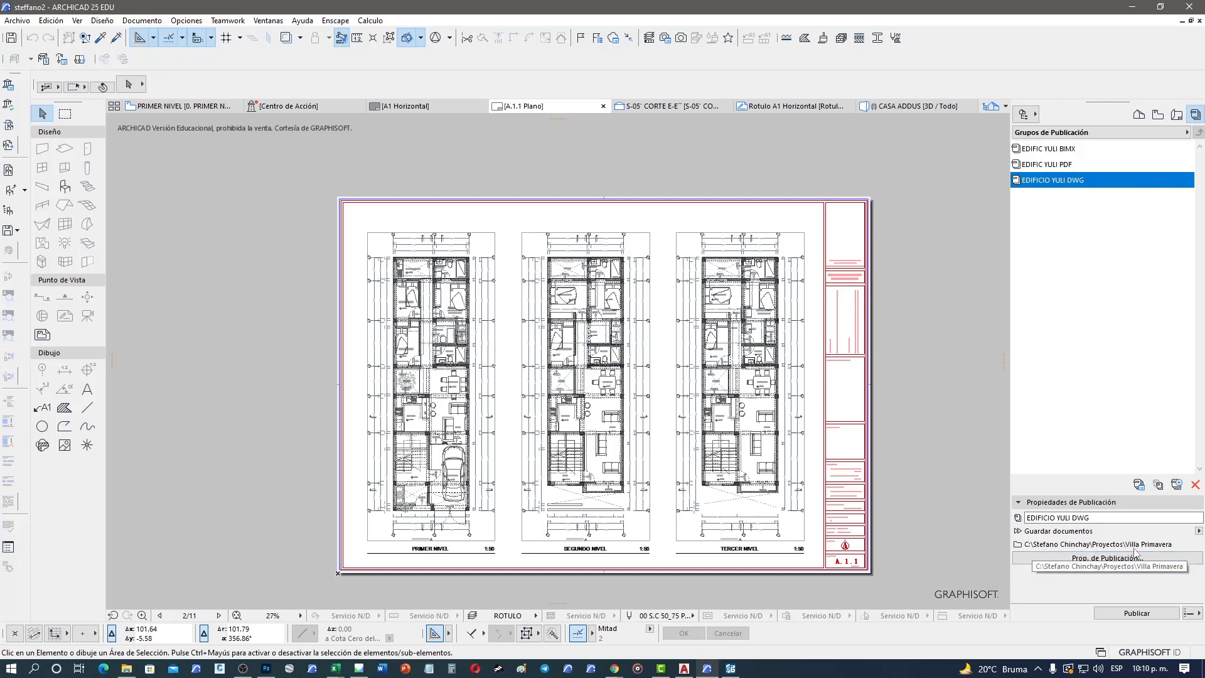
pyautogui.doubleClick(1075, 180)
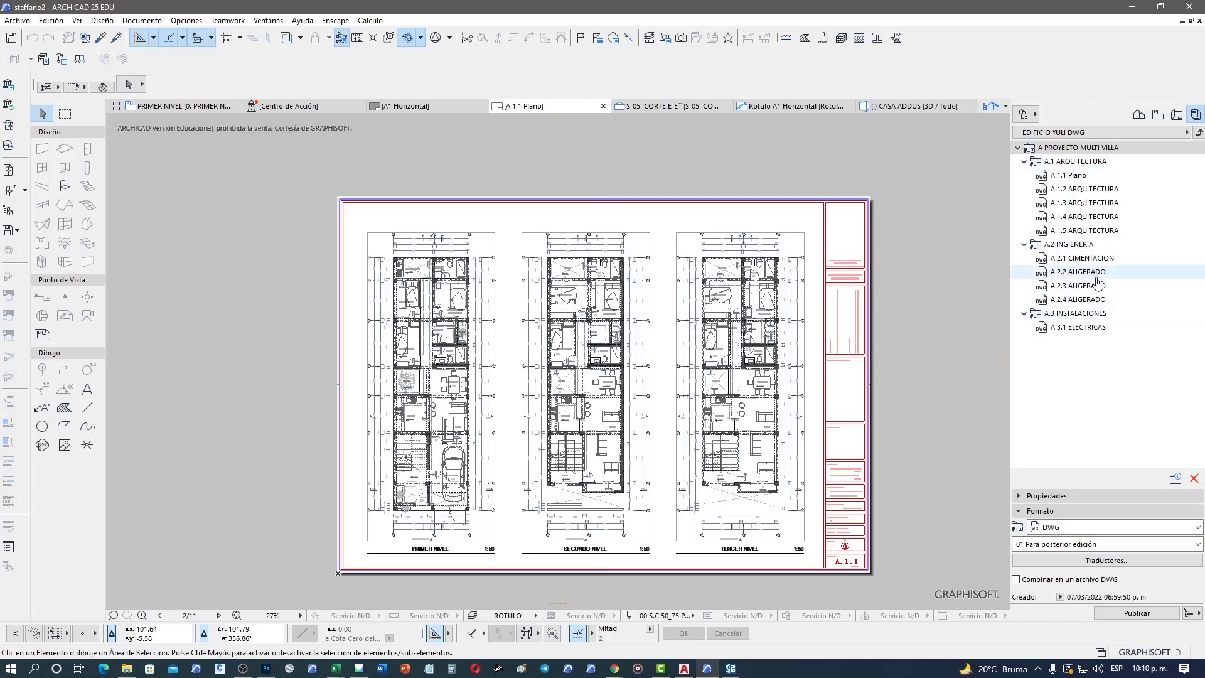
pyautogui.click(1084, 176)
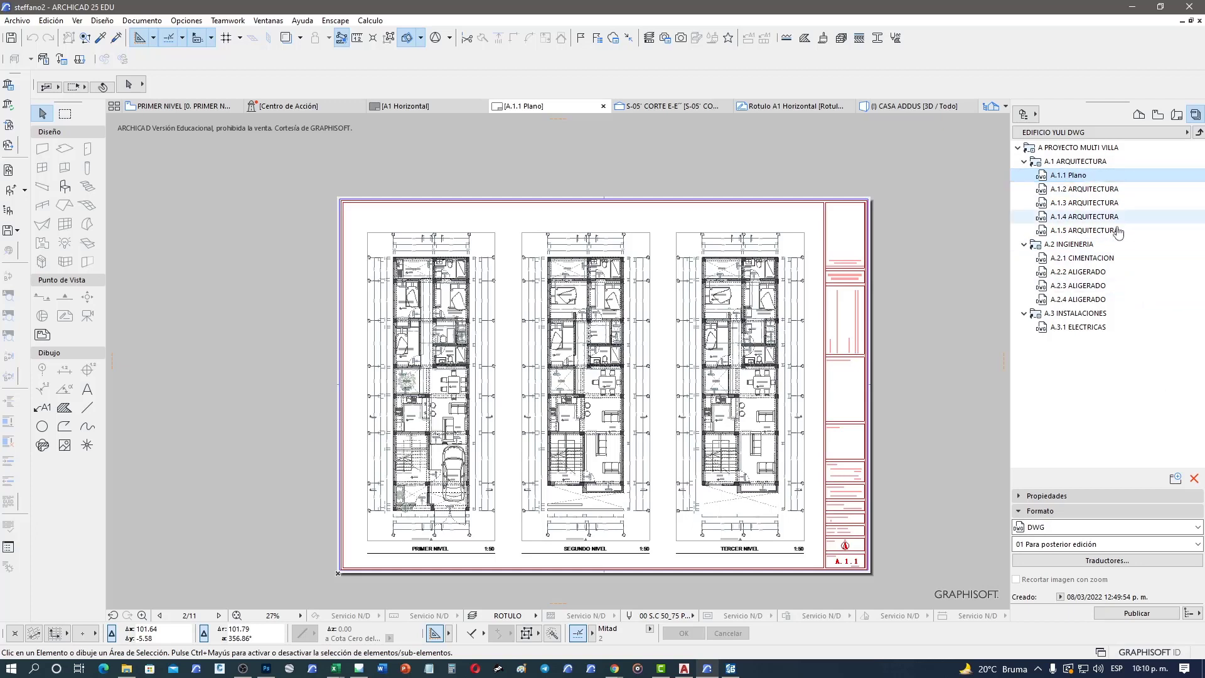
pyautogui.click(1190, 617)
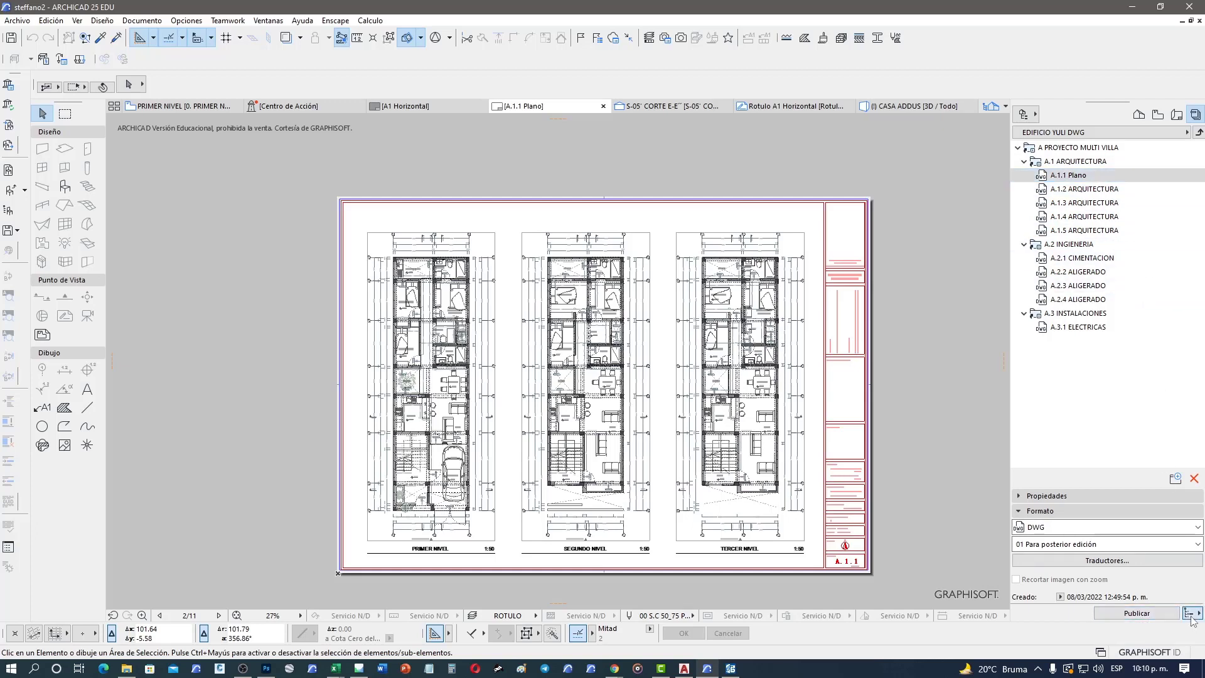
pyautogui.click(1152, 615)
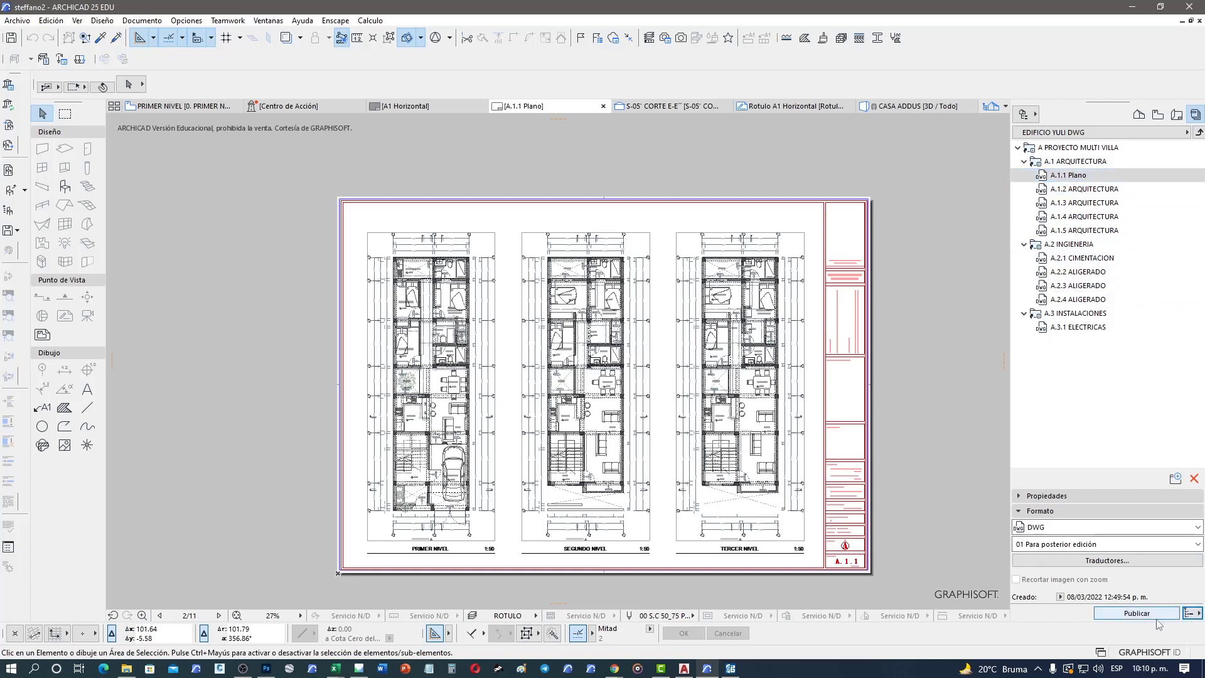
# Step: Publish A.1.1 Plano, read the PRIMER, SEGUNDO and TERCER NIVEL warnings, and continue anyway
pyautogui.click(1138, 614)
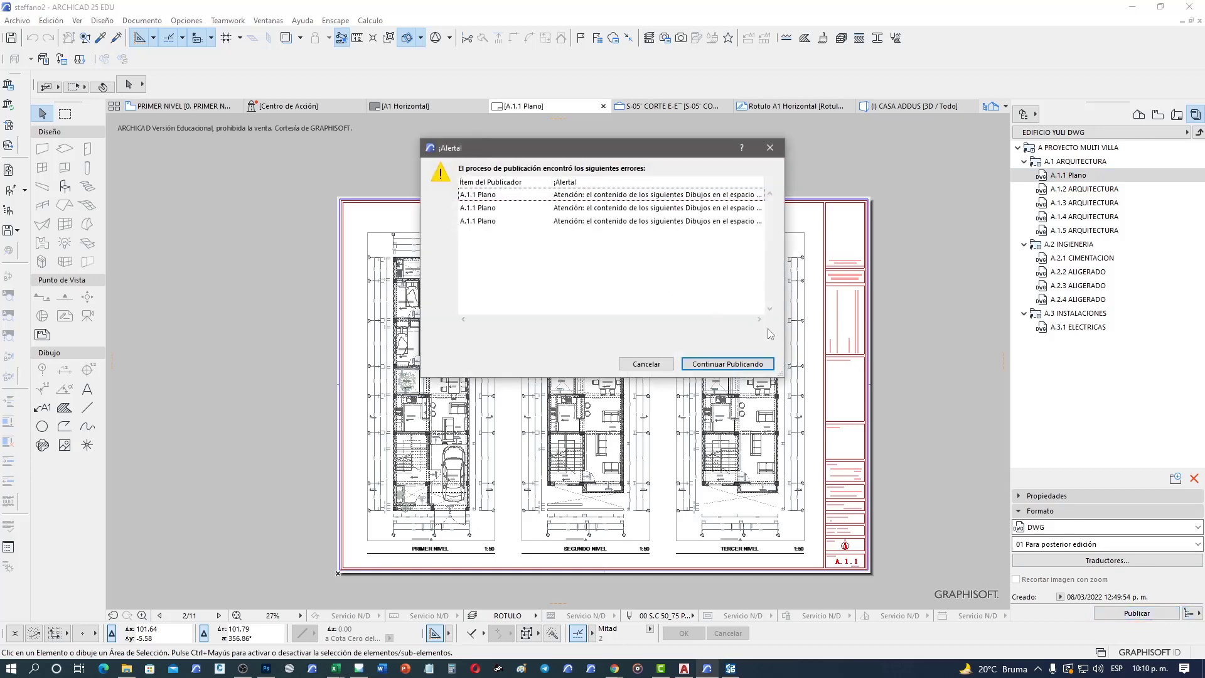
pyautogui.moveTo(777, 372); pyautogui.dragTo(1128, 374)
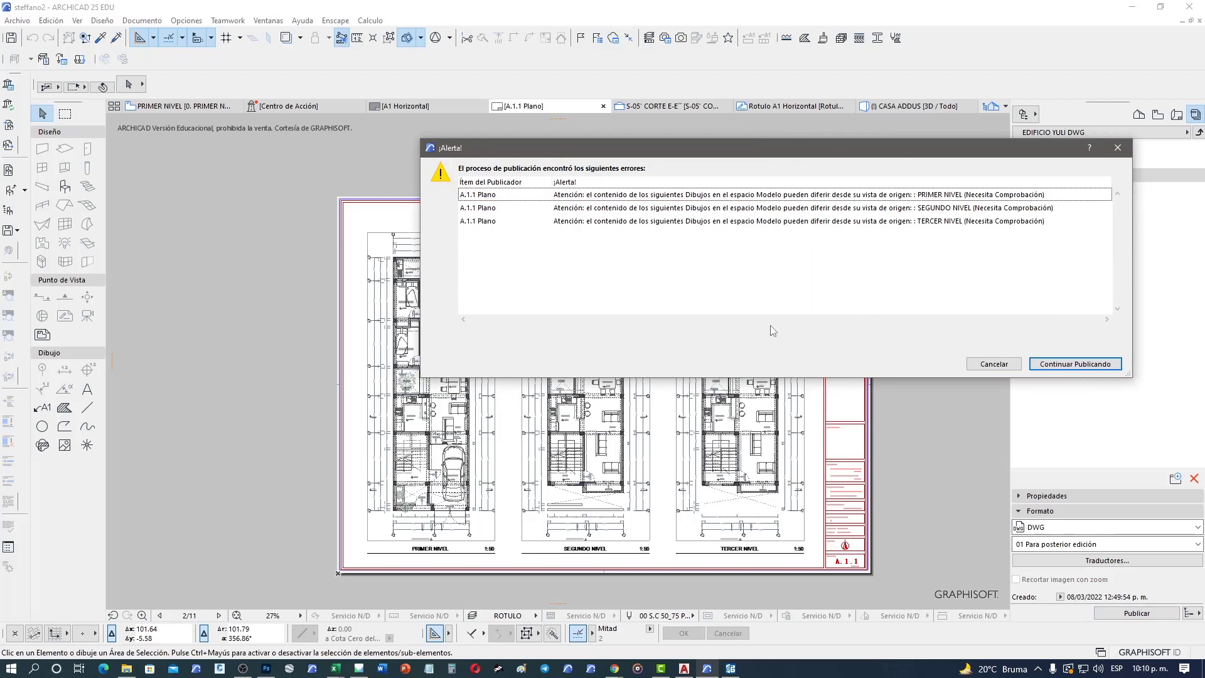
pyautogui.click(989, 368)
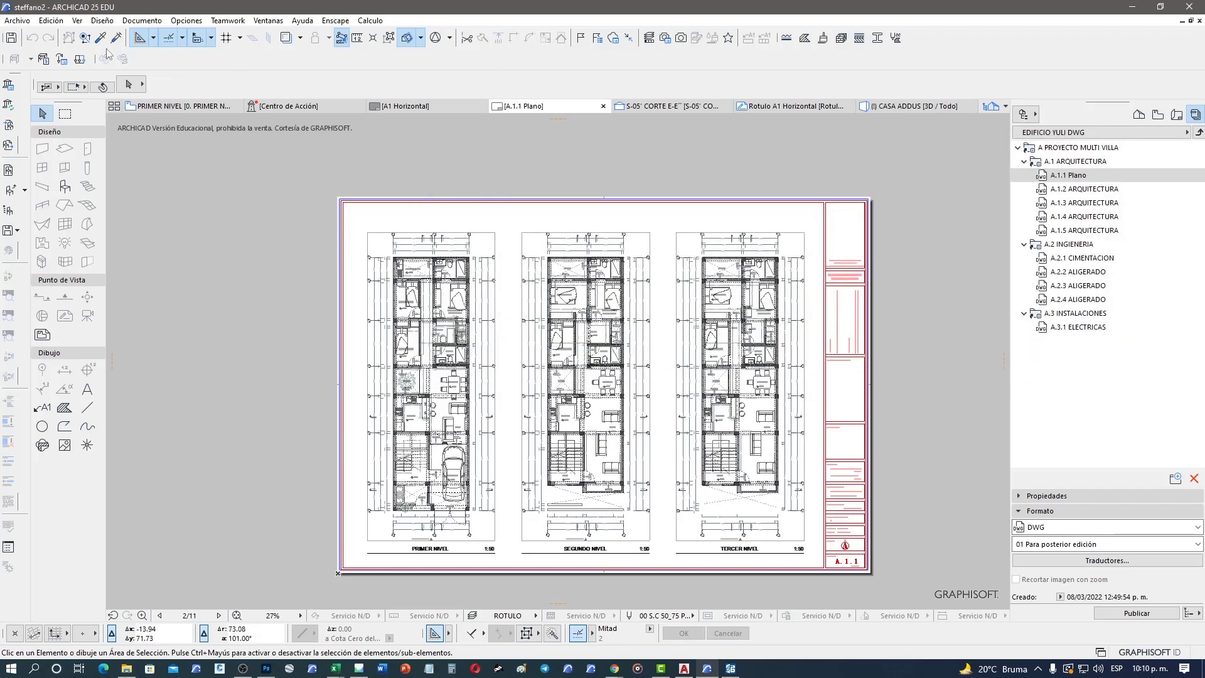
# Step: Enlarge the Drawing Manager, widen its Estado column and check the adu2, ARQUI and ELECTRICAS entries
pyautogui.click(17, 21)
pyautogui.moveTo(51, 215)
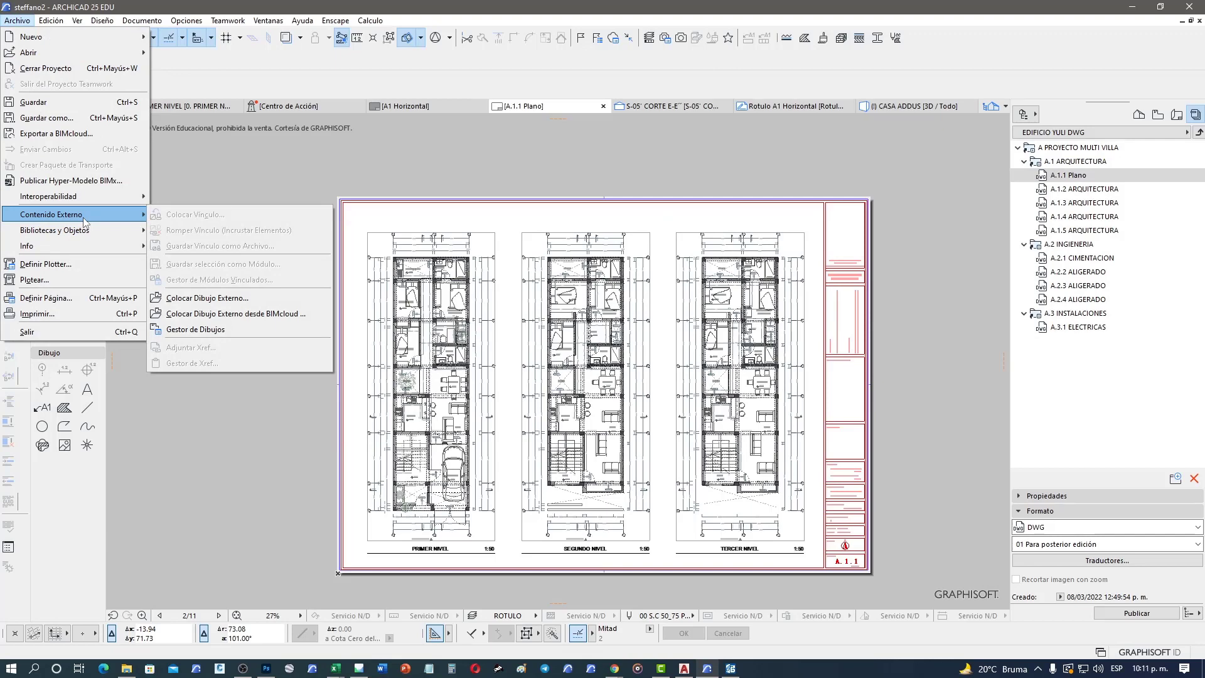
pyautogui.click(231, 329)
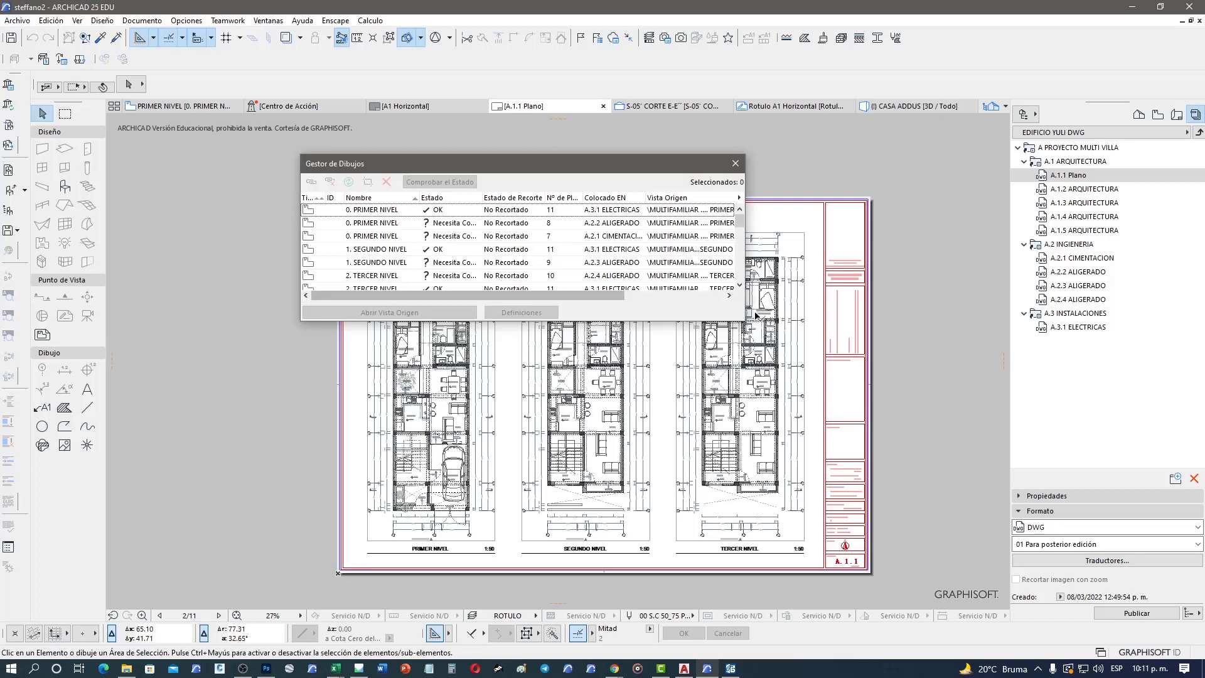
pyautogui.moveTo(741, 318); pyautogui.dragTo(1028, 595)
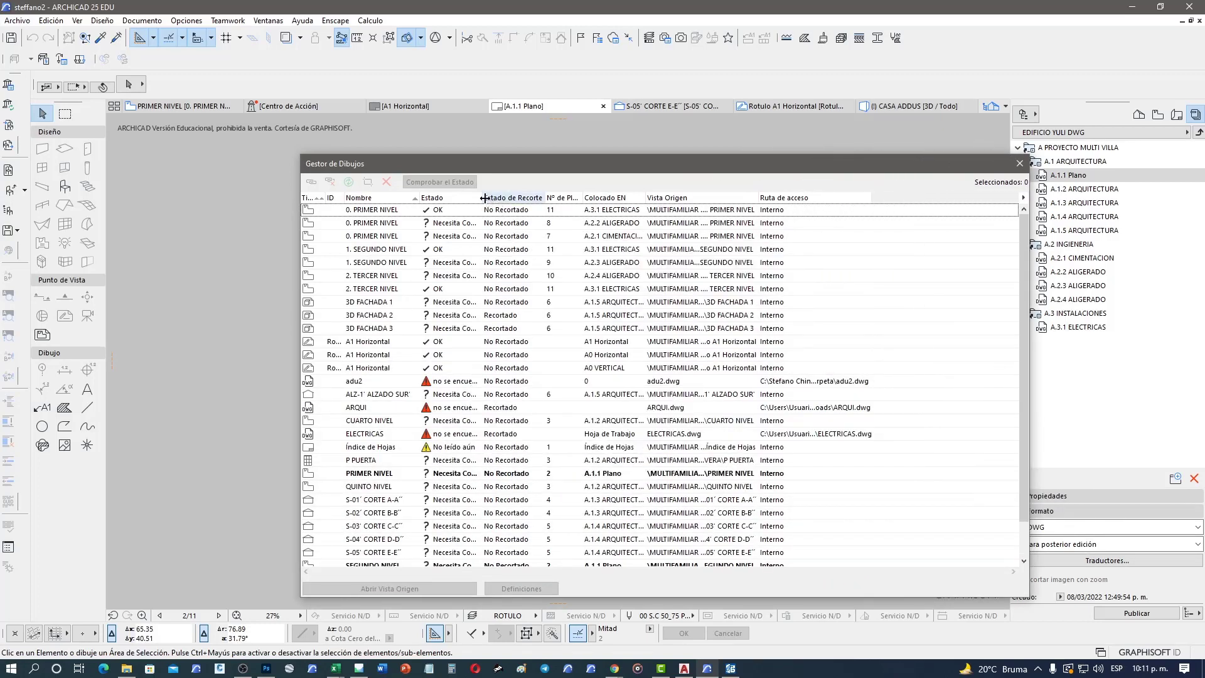
pyautogui.moveTo(485, 198); pyautogui.dragTo(569, 197)
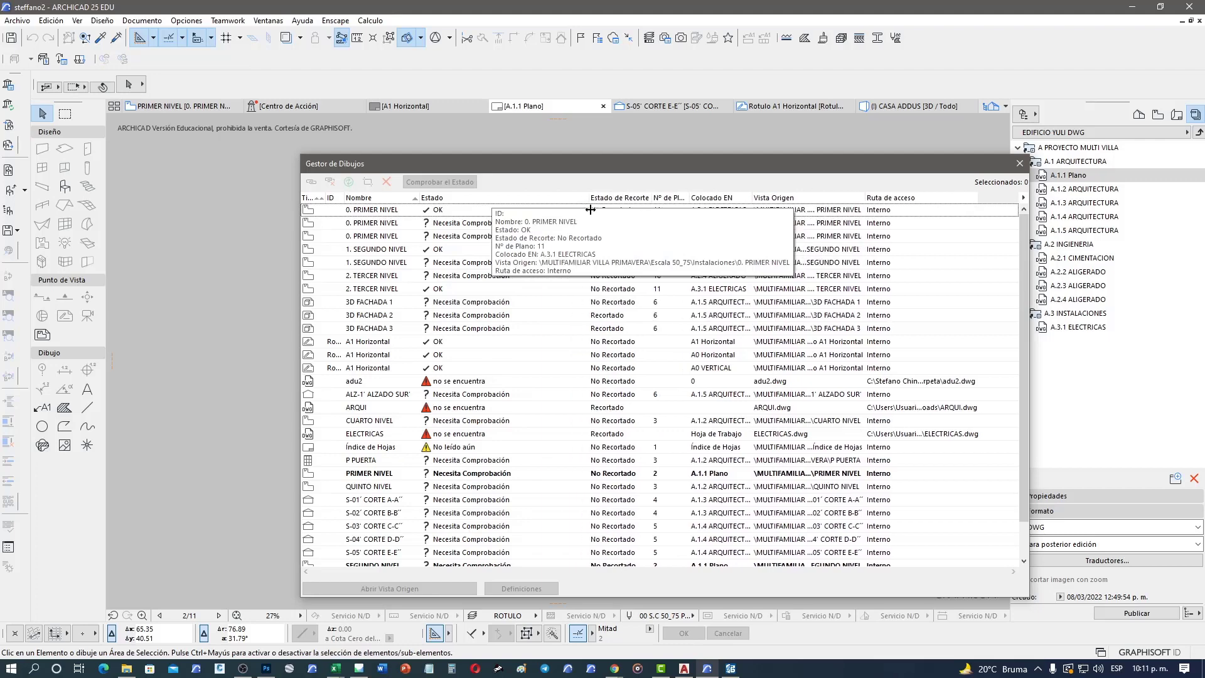
pyautogui.click(475, 381)
pyautogui.click(477, 407)
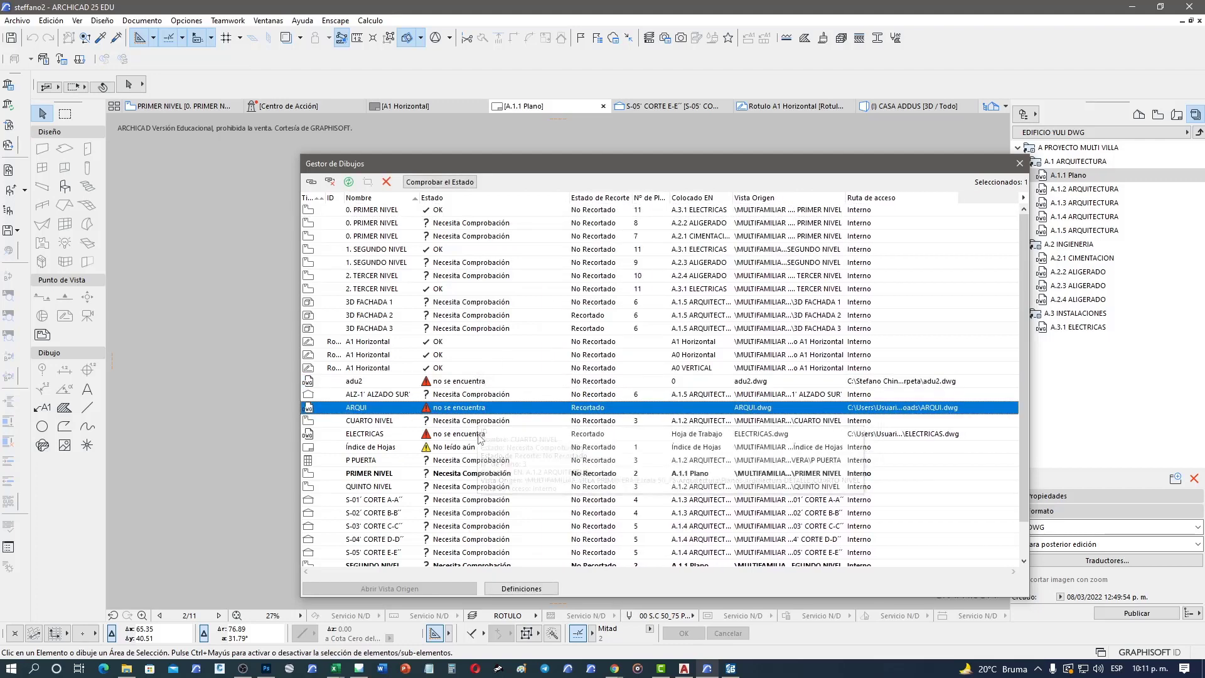
pyautogui.click(478, 434)
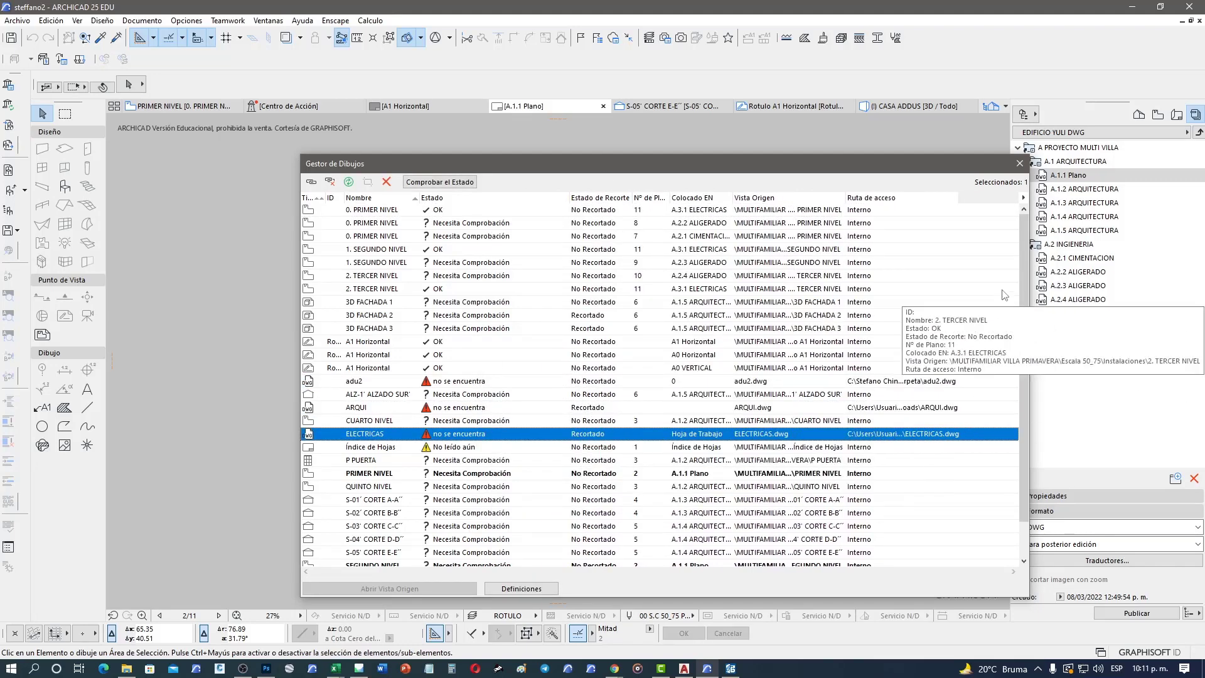
# Step: Select all 30 drawings and run Actualizar Dibujo(s) on them
pyautogui.scroll(-1, 1026, 261)
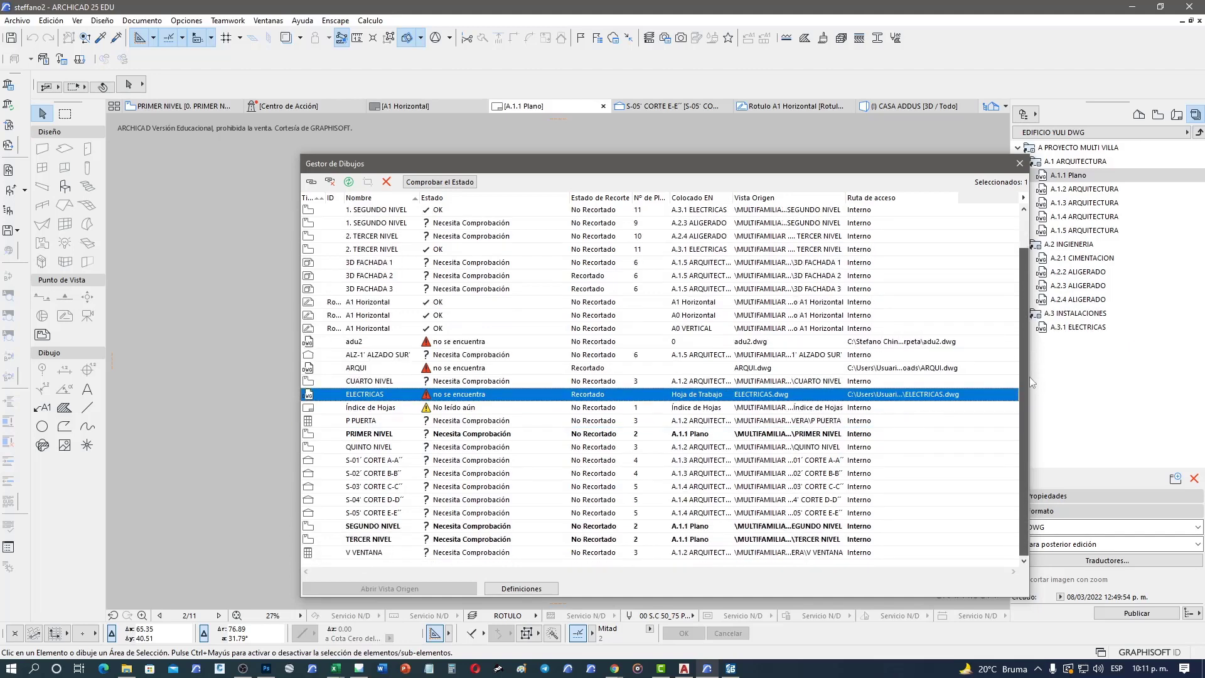
pyautogui.moveTo(1029, 377)
pyautogui.mouseDown()
pyautogui.moveTo(1022, 231)
pyautogui.moveTo(1022, 390)
pyautogui.mouseUp()
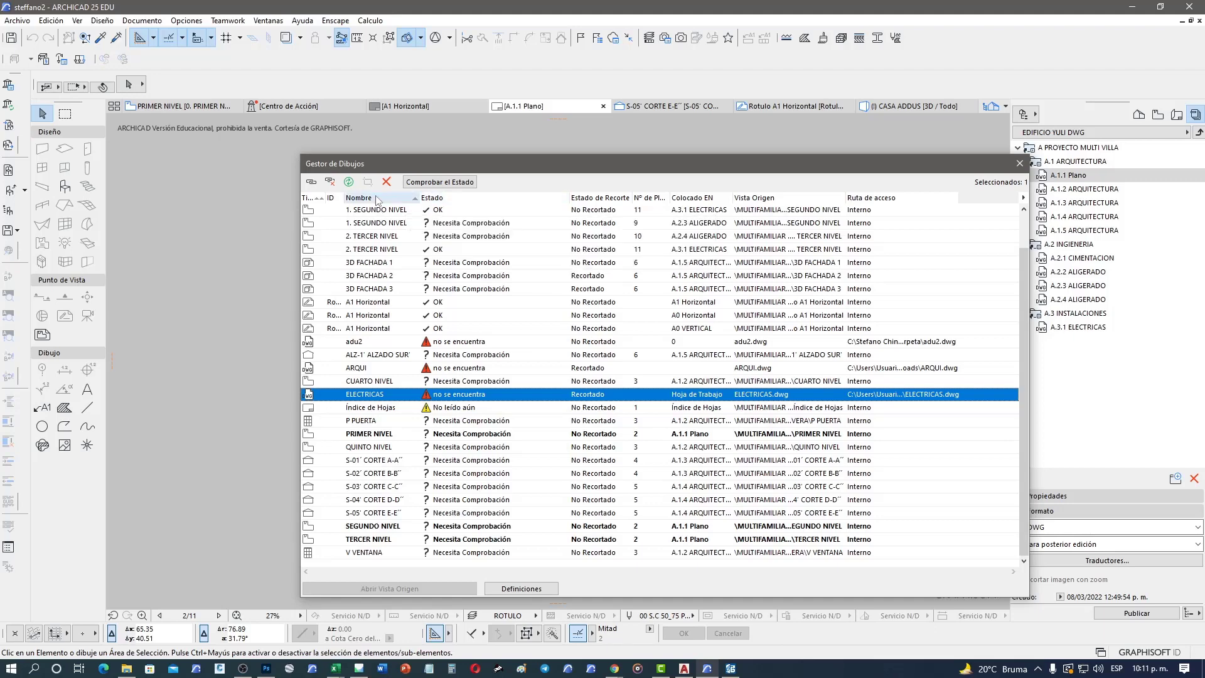
pyautogui.scroll(1, 376, 219)
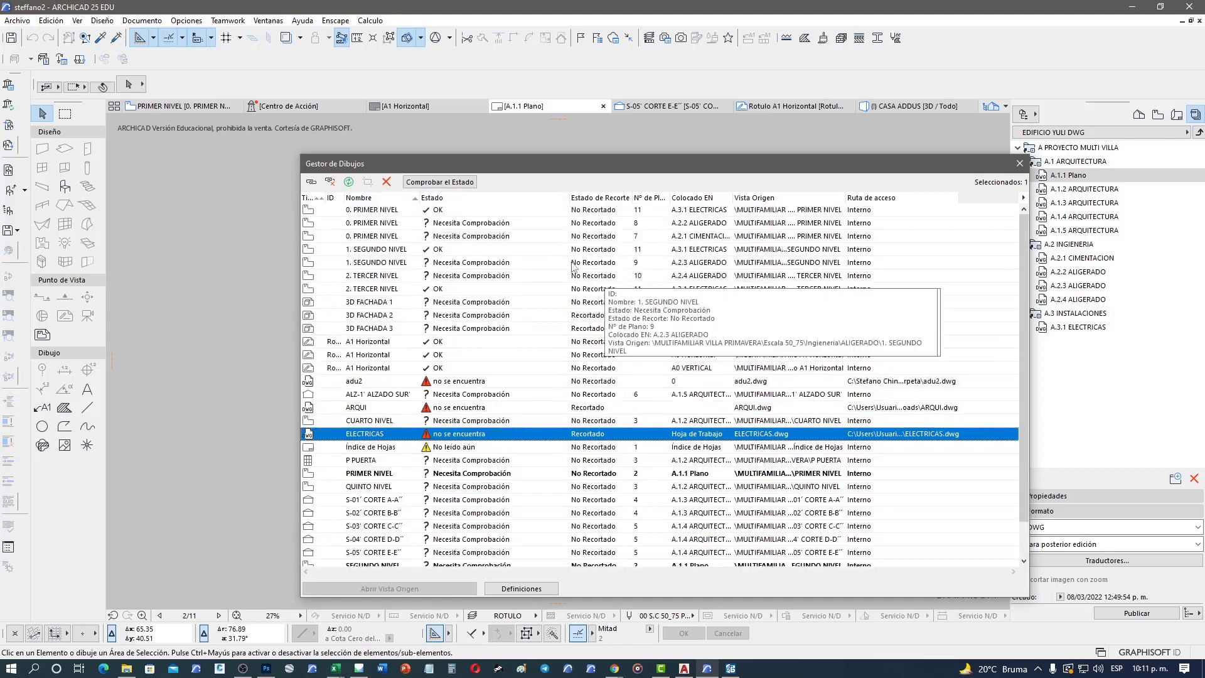
pyautogui.click(355, 210)
pyautogui.scroll(-1, 411, 377)
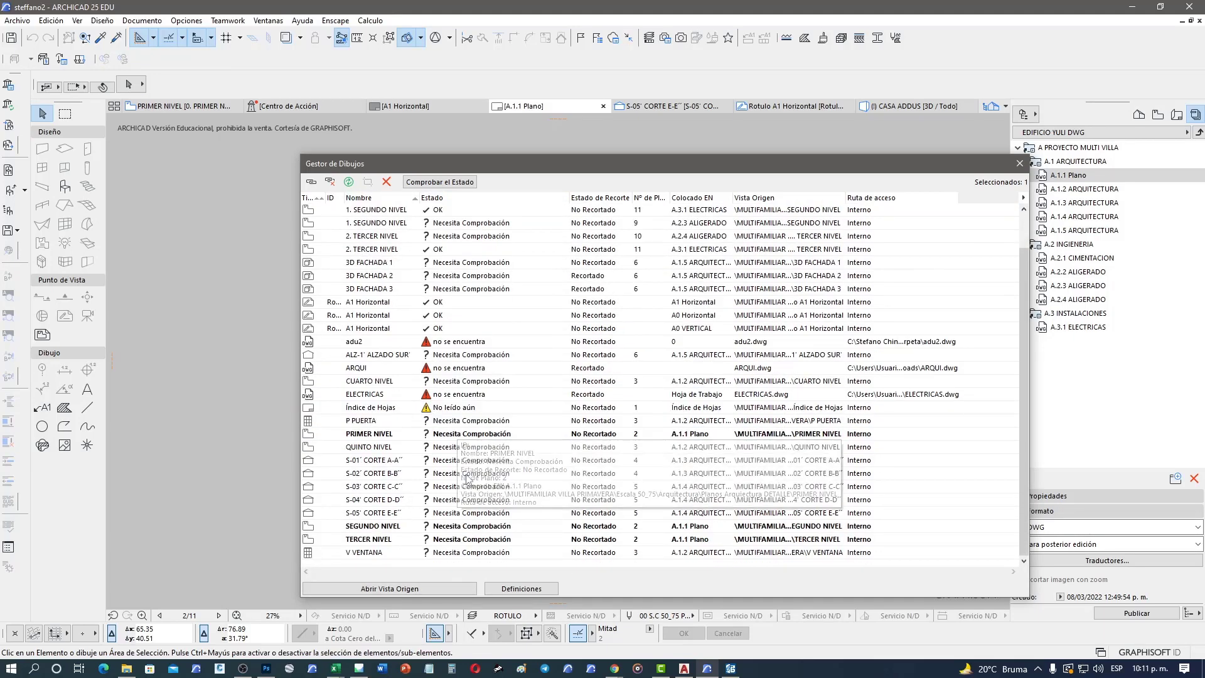
pyautogui.keyDown('shift'); pyautogui.click(404, 552); pyautogui.keyUp('shift')
pyautogui.rightClick(429, 266)
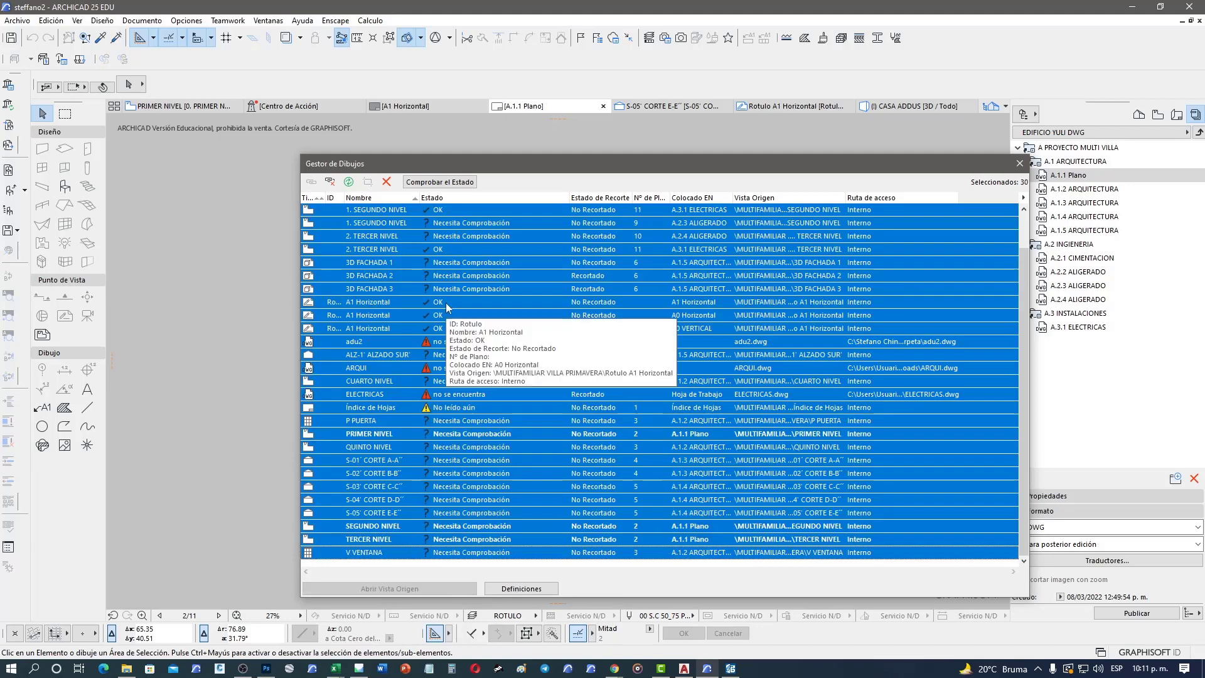
pyautogui.press('Escape')
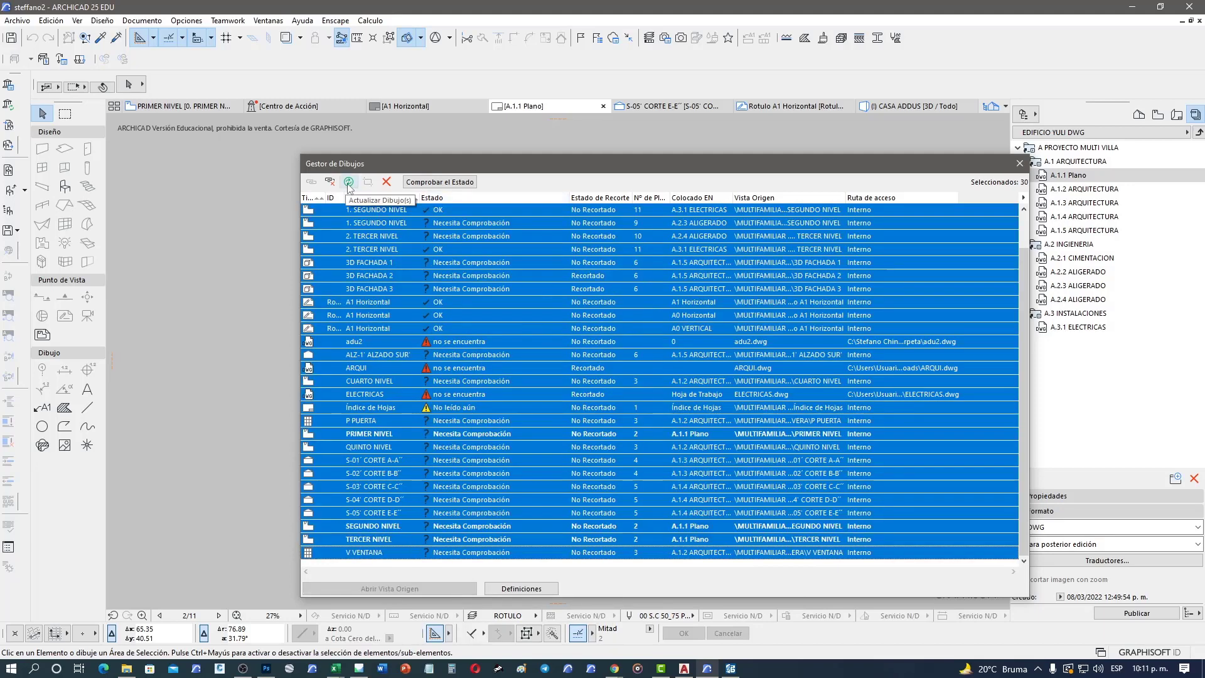
pyautogui.click(349, 182)
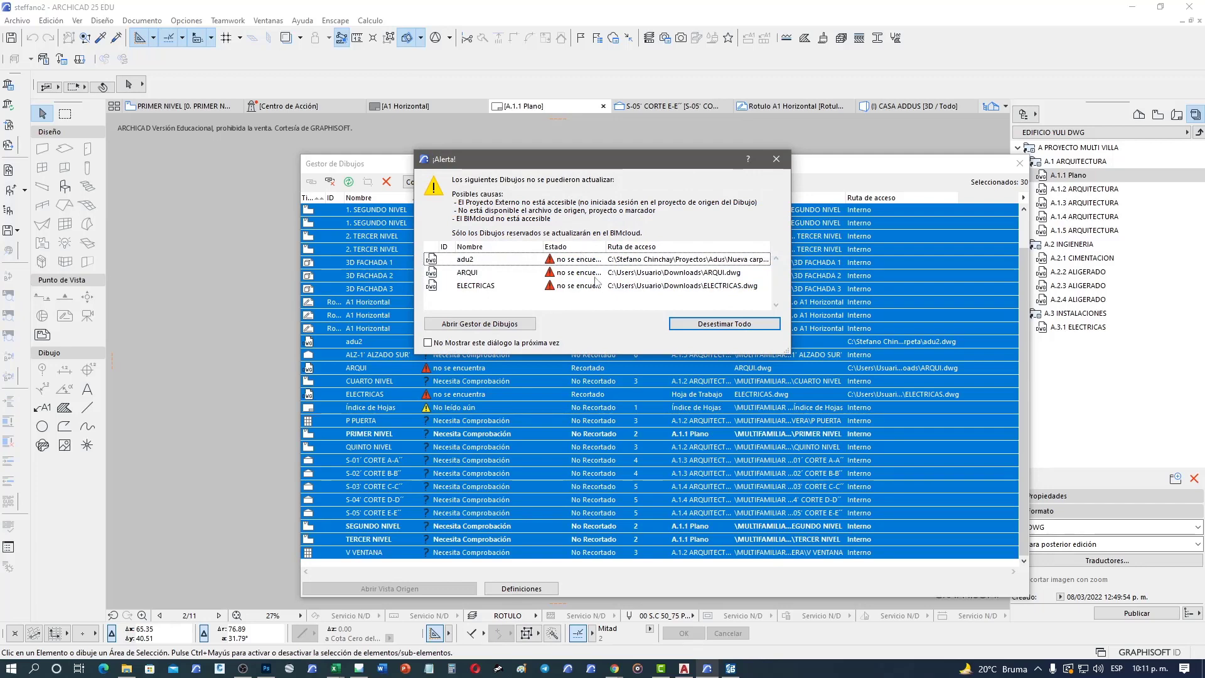
# Step: Dismiss all update warnings and close the Drawing Manager
pyautogui.click(694, 324)
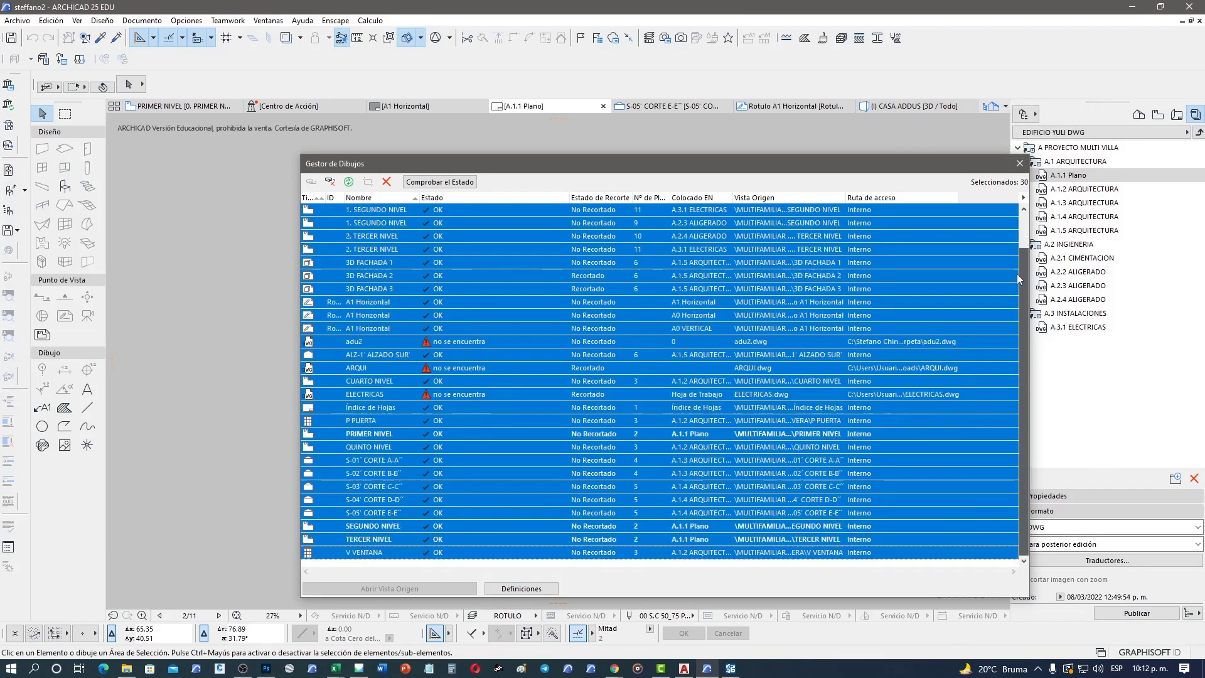
pyautogui.moveTo(976, 162); pyautogui.dragTo(881, 148)
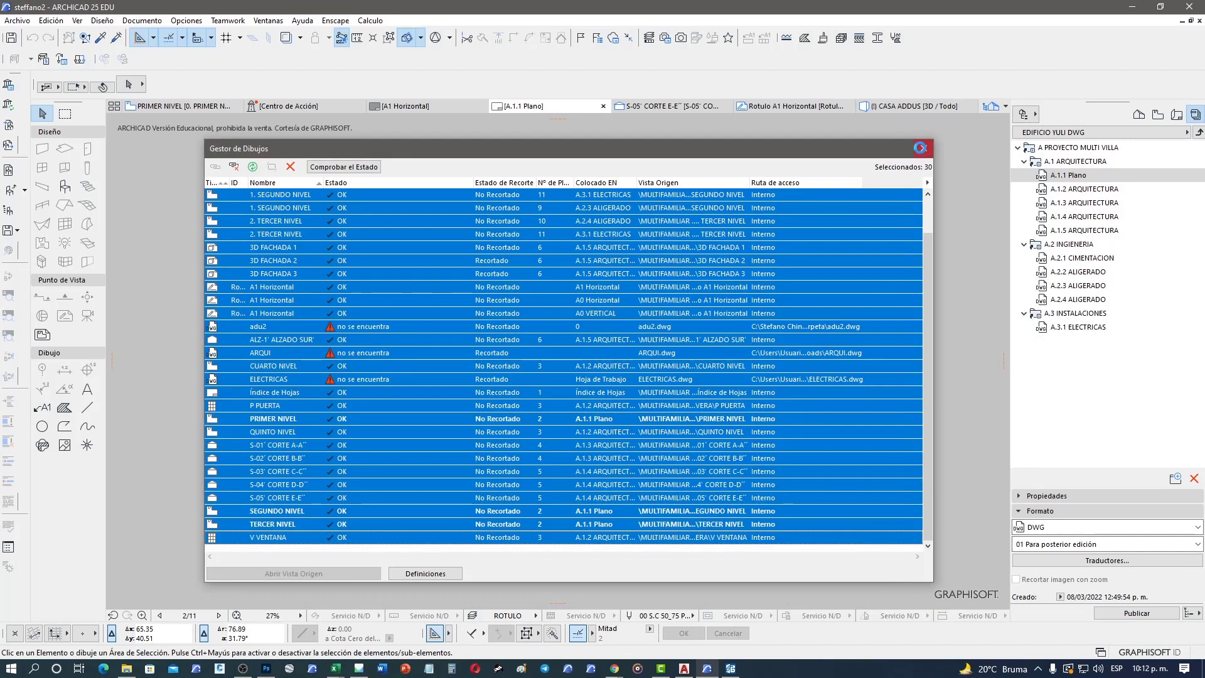
pyautogui.click(920, 148)
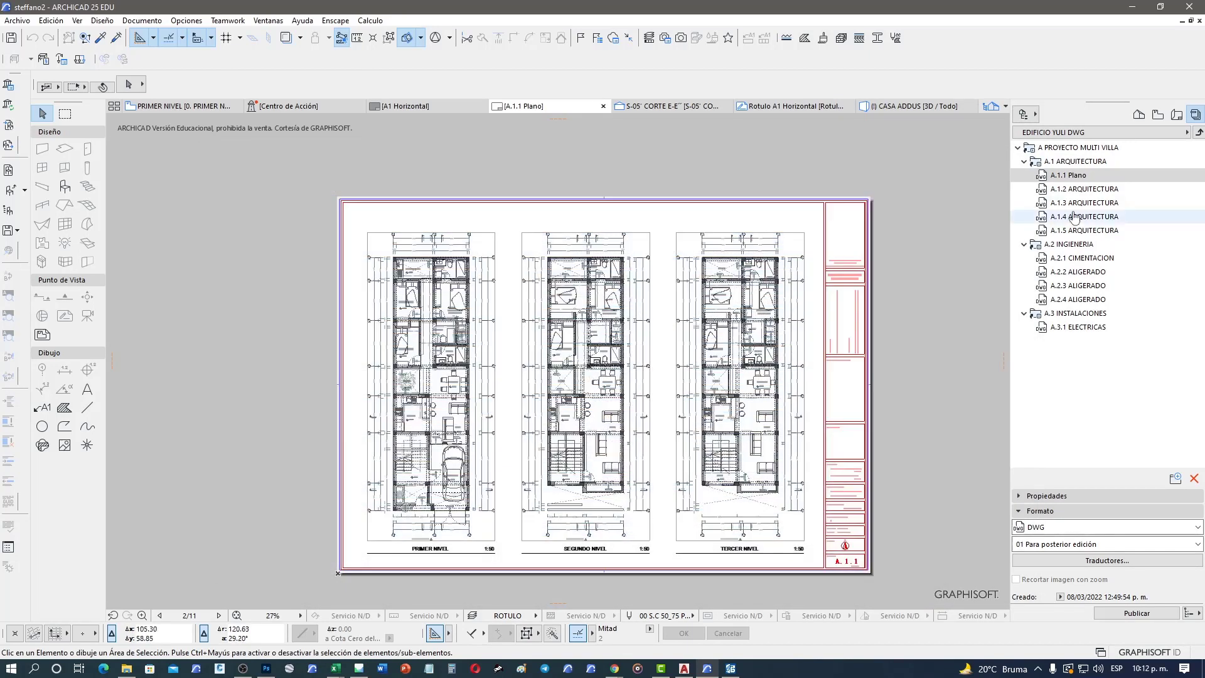
# Step: Publish A.1.1 Plano.dwg and reveal the published file in File Explorer
pyautogui.click(1137, 613)
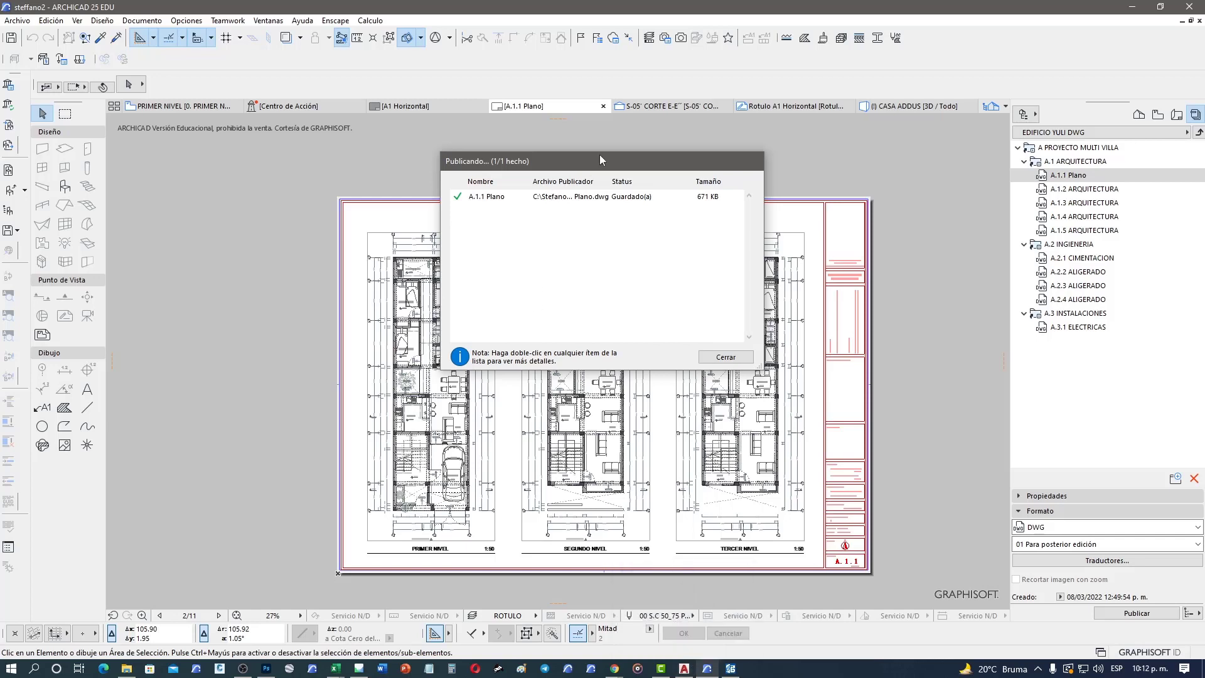
pyautogui.moveTo(526, 161); pyautogui.dragTo(468, 162)
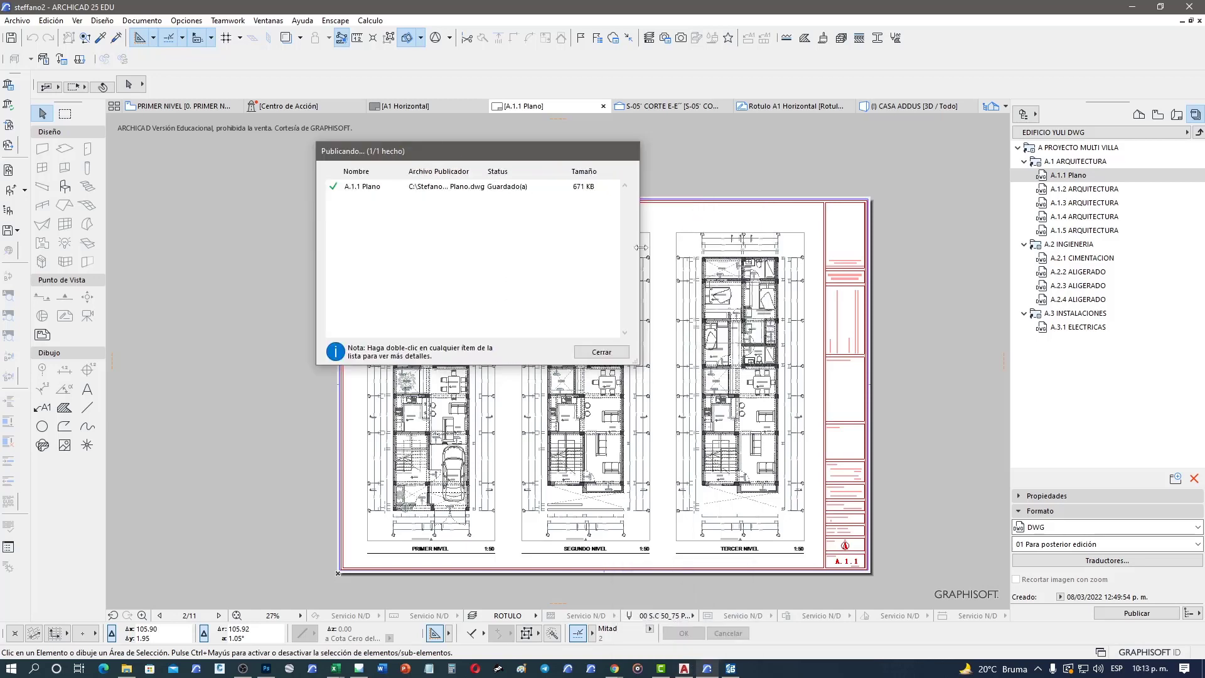
pyautogui.moveTo(649, 247); pyautogui.dragTo(849, 247)
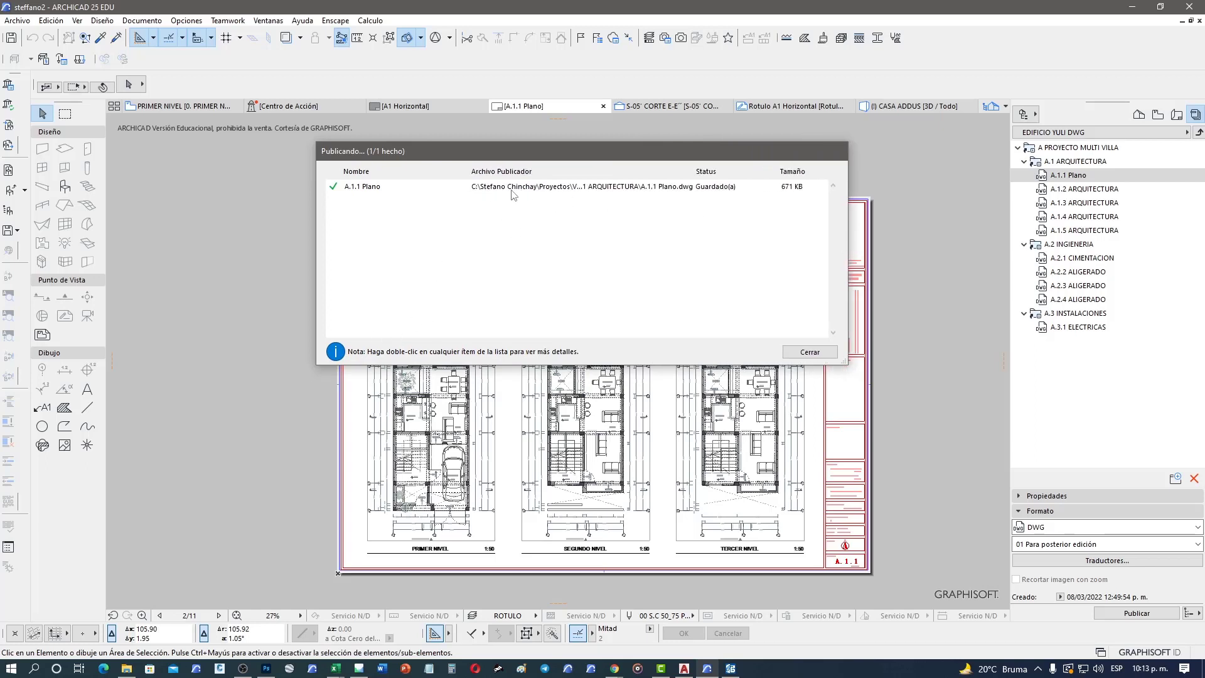
pyautogui.click(507, 187)
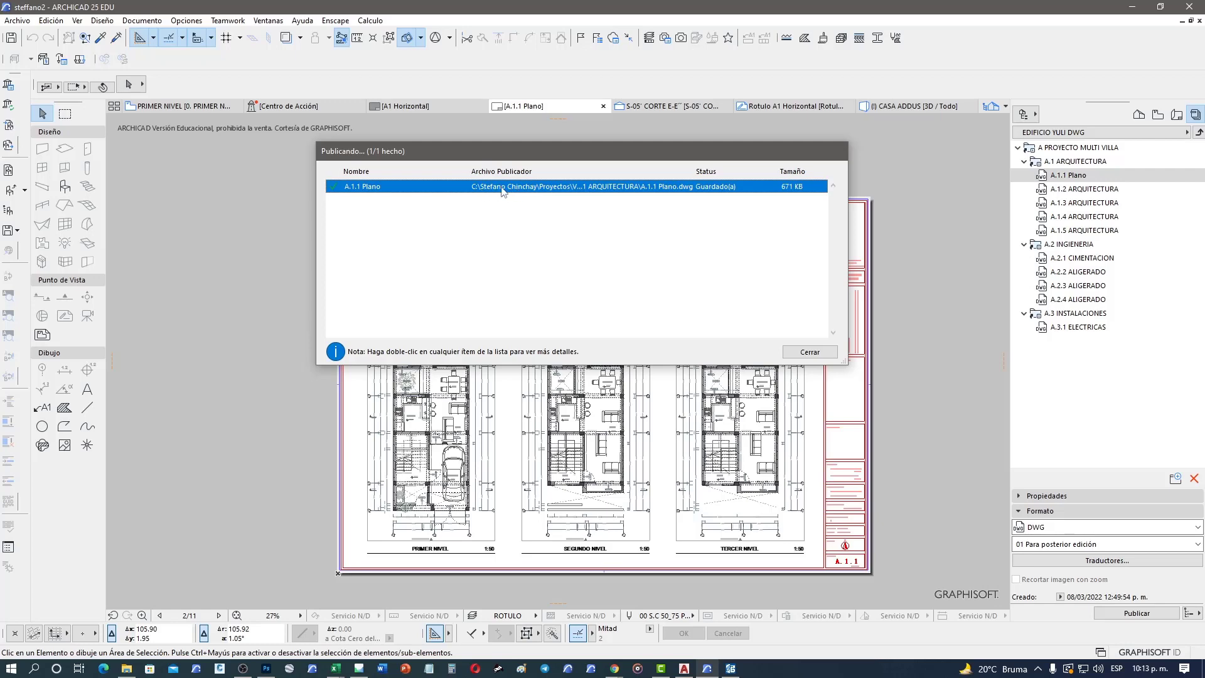
pyautogui.rightClick(502, 190)
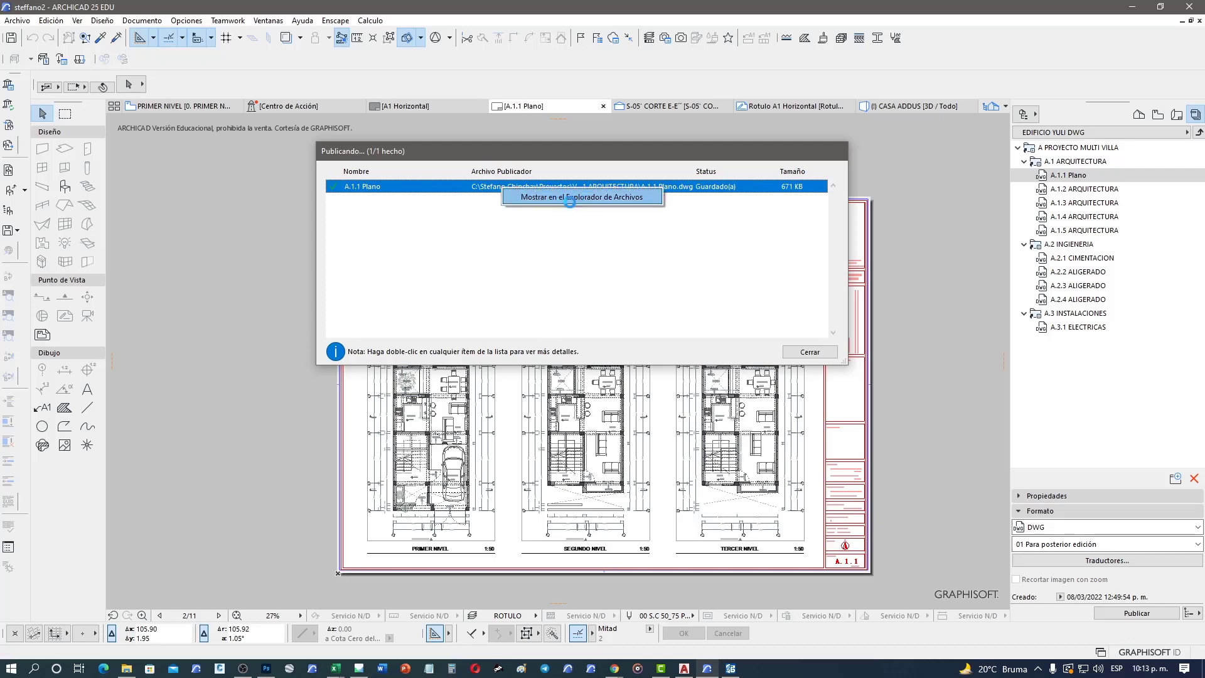
pyautogui.click(594, 197)
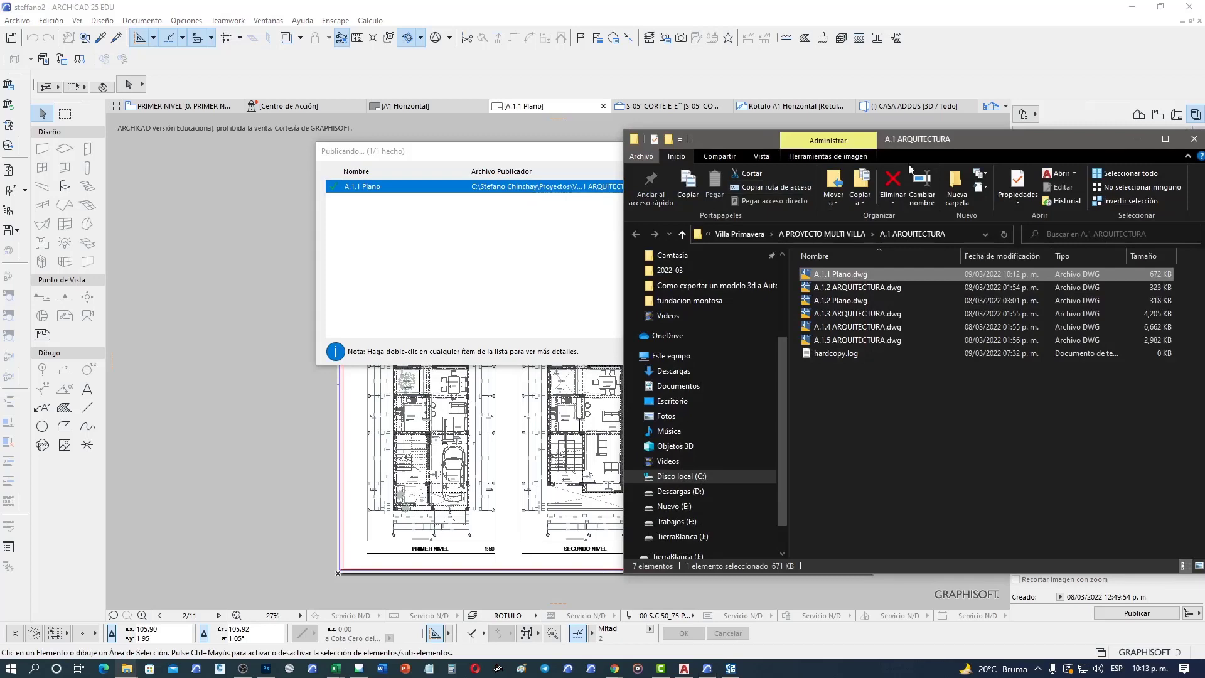
# Step: Open A.1.1 Plano.dwg from the A.1 ARQUITECTURA folder in AutoCAD 2021
pyautogui.moveTo(1030, 137)
pyautogui.mouseDown()
pyautogui.moveTo(717, 136)
pyautogui.moveTo(669, 78)
pyautogui.mouseUp()
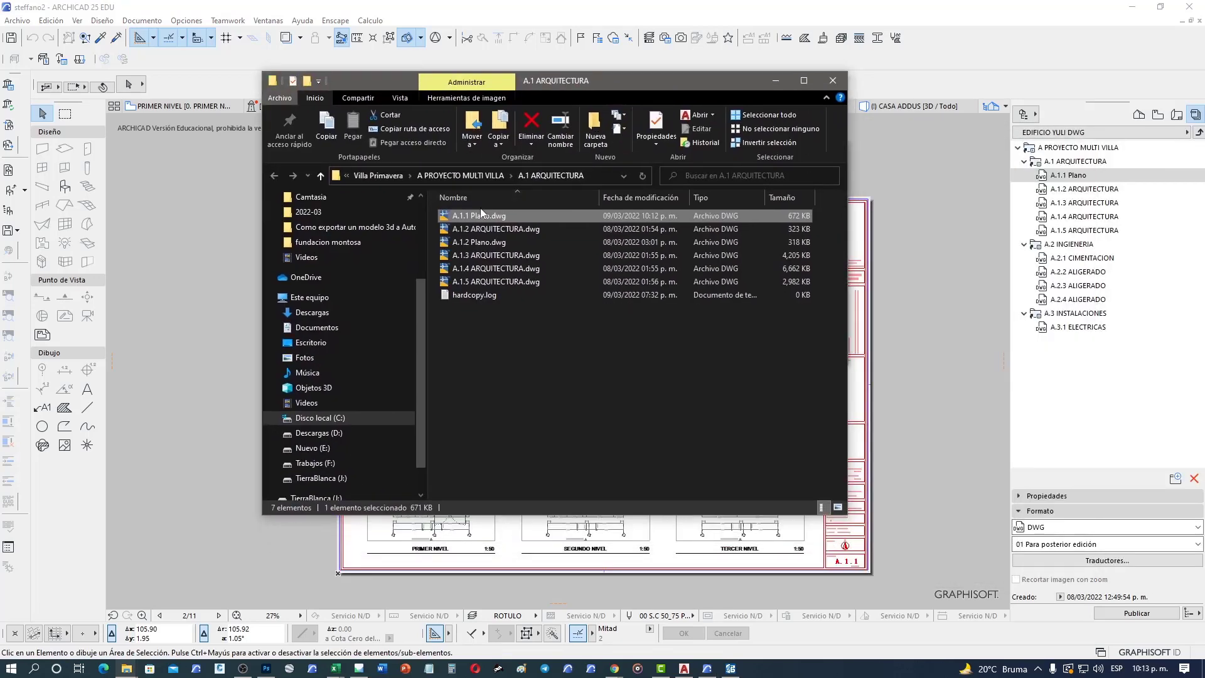
pyautogui.moveTo(479, 216)
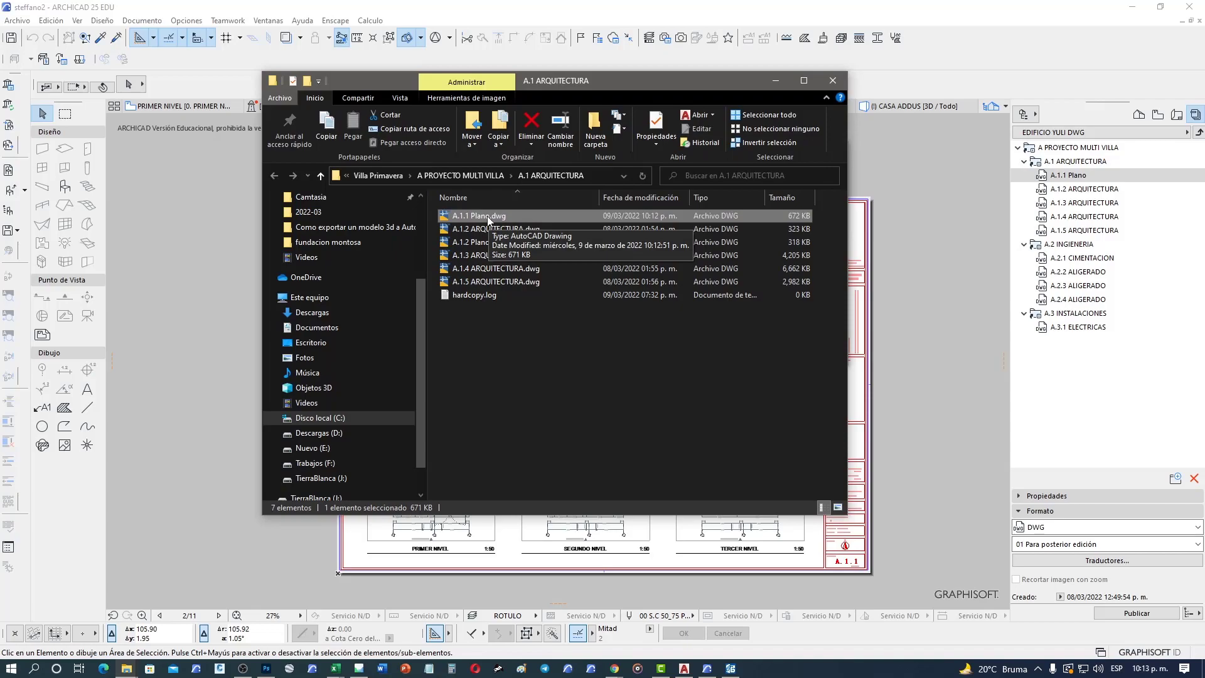
pyautogui.doubleClick(487, 218)
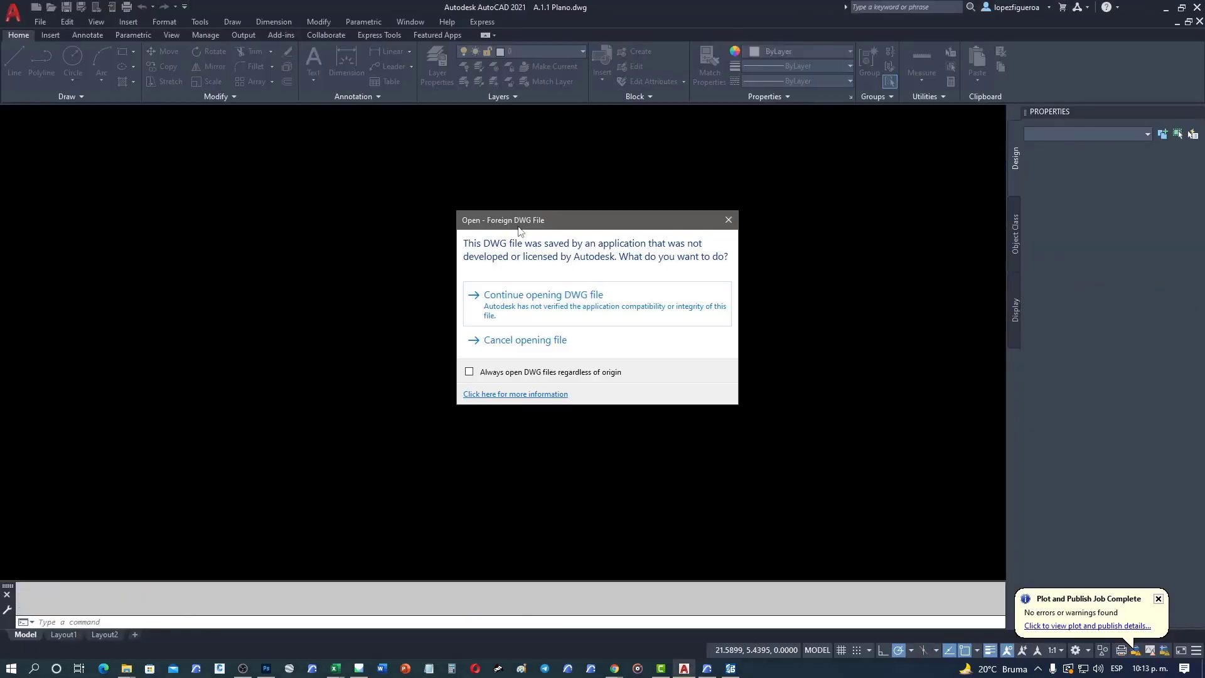
# Step: Accept the non-Autodesk DWG warning and inspect the exported sheet and its model-space floor plan
pyautogui.click(543, 317)
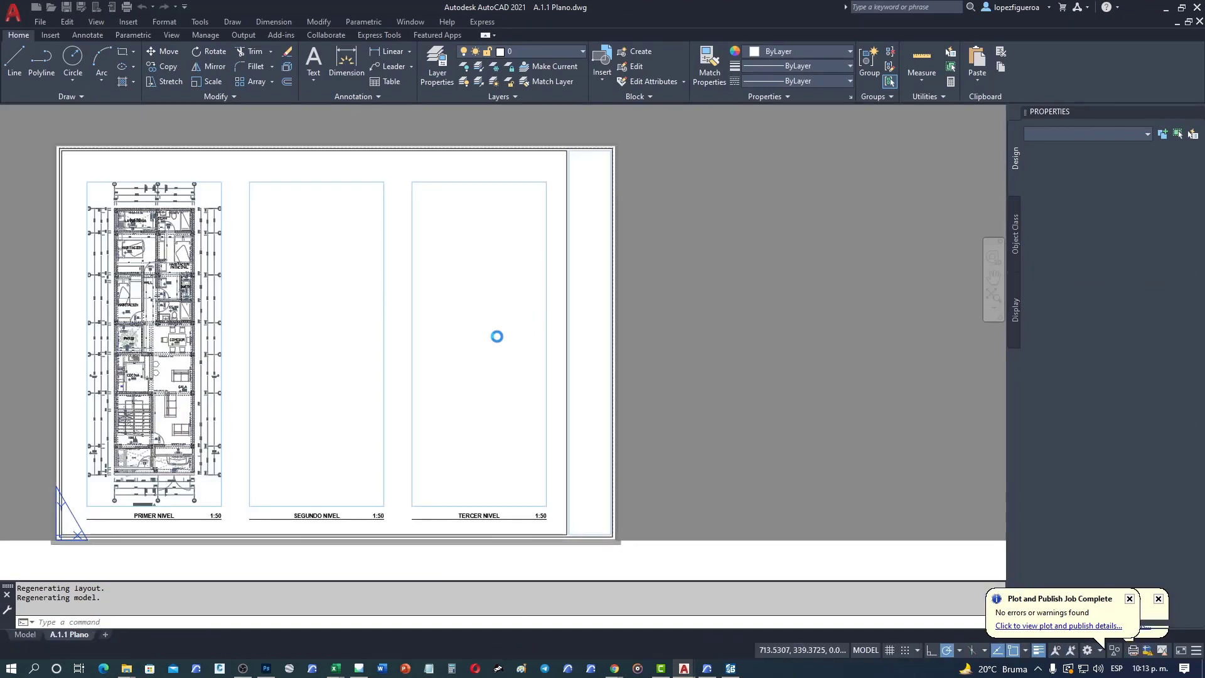
pyautogui.moveTo(315, 396); pyautogui.dragTo(463, 356, button='middle')
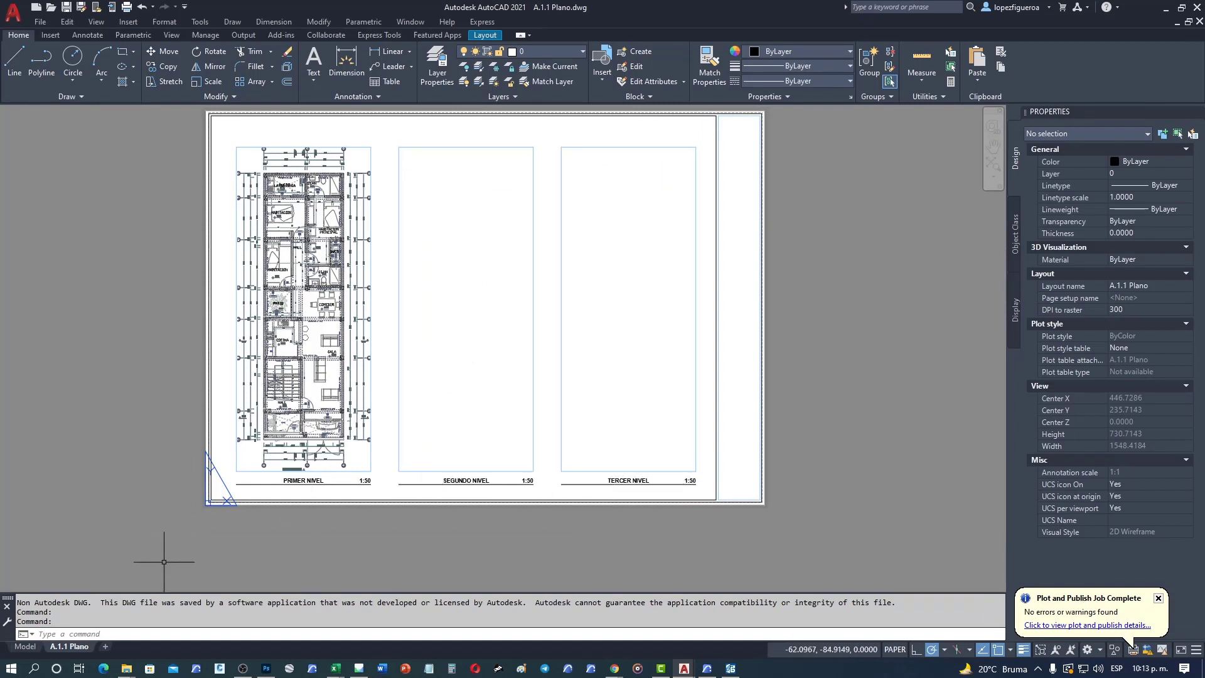
pyautogui.click(33, 649)
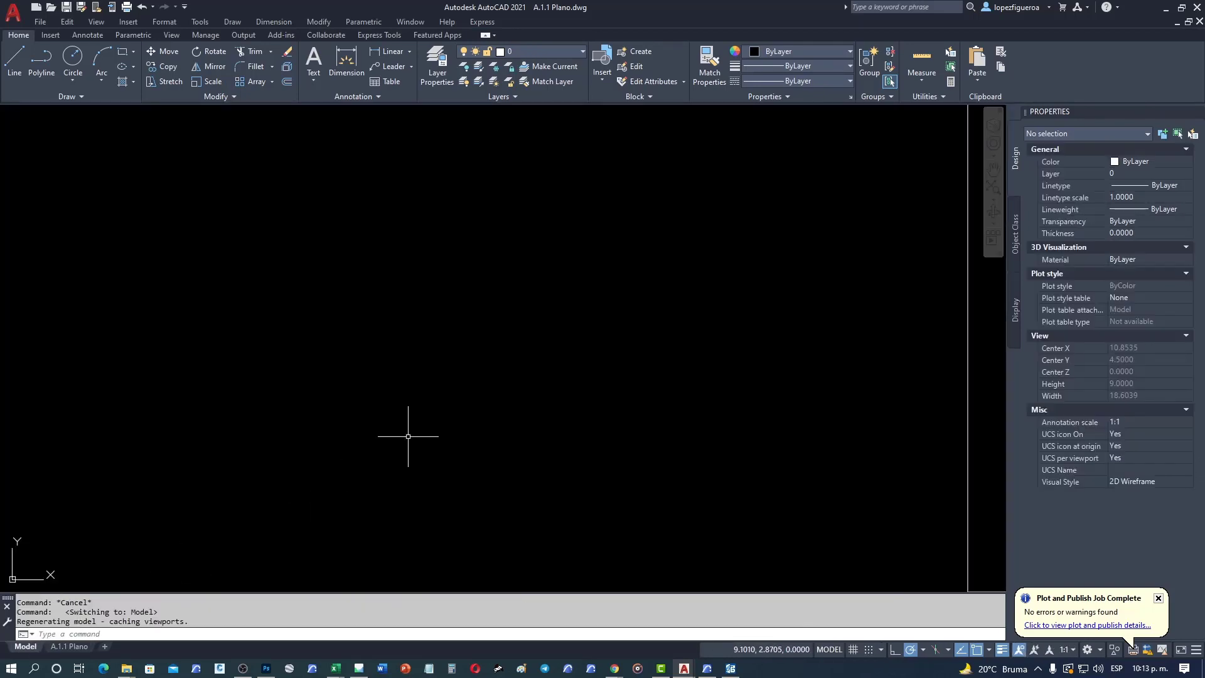
pyautogui.scroll(-3, 410, 430)
pyautogui.scroll(-2, 417, 412)
pyautogui.scroll(-3, 444, 415)
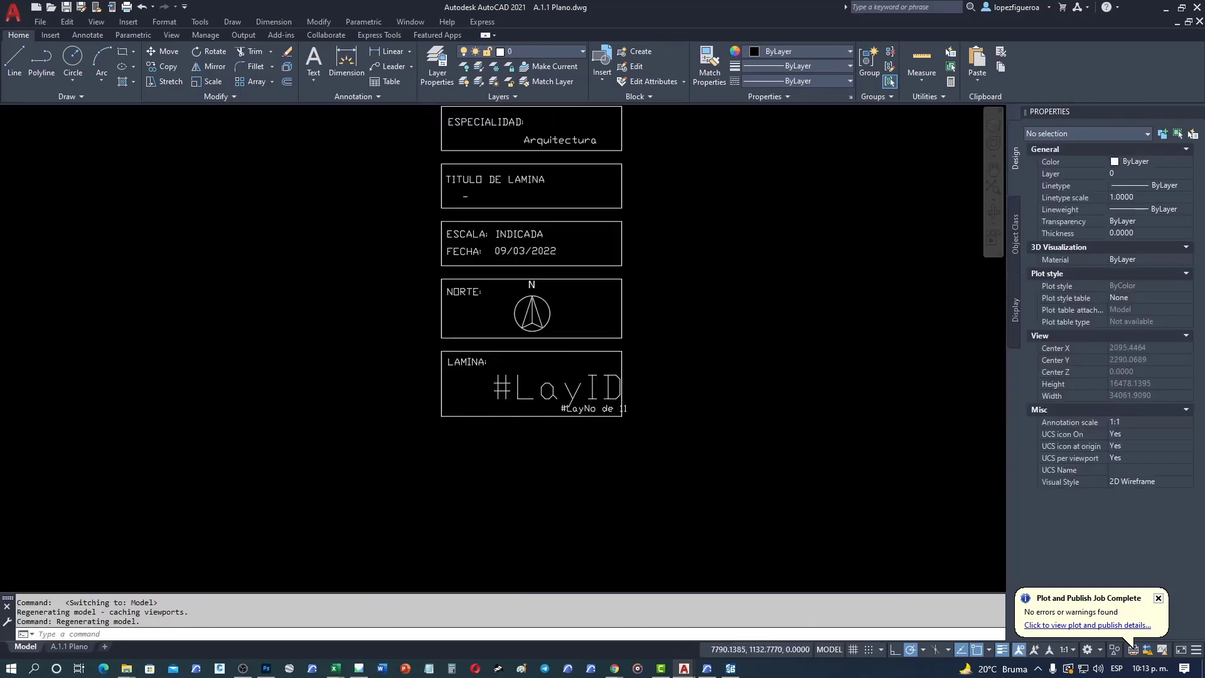
pyautogui.scroll(-3, 627, 355)
pyautogui.moveTo(628, 355); pyautogui.dragTo(707, 453, button='middle')
pyautogui.scroll(-4, 707, 452)
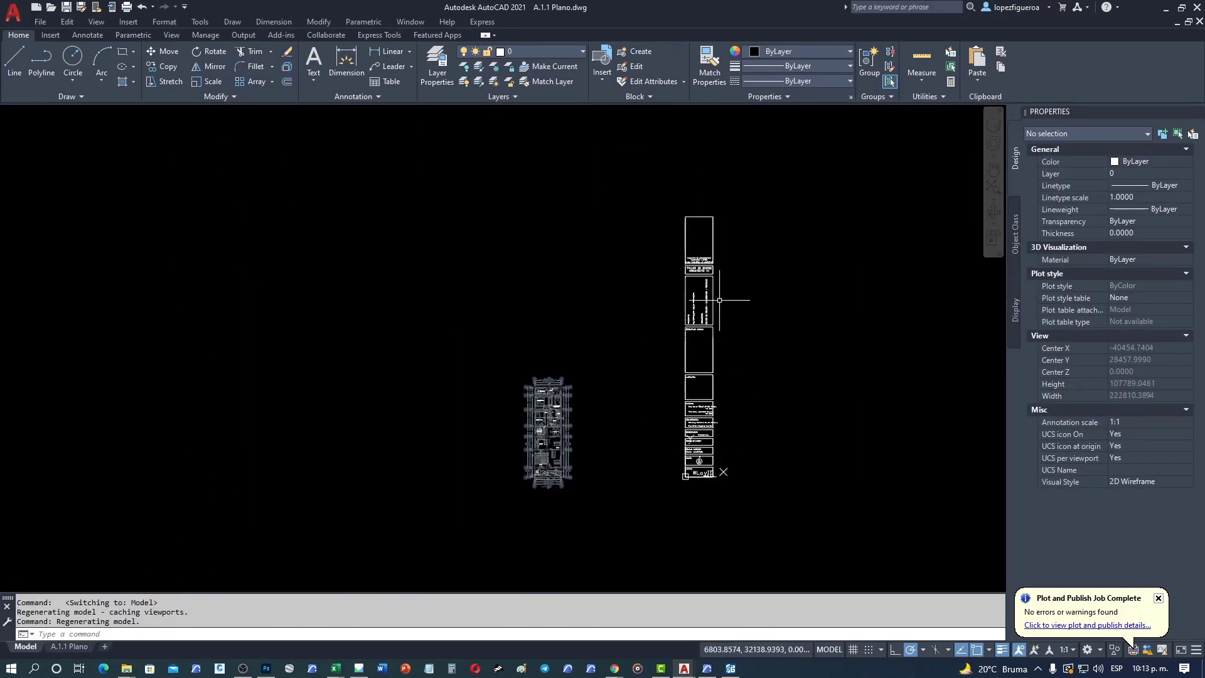
pyautogui.scroll(4, 633, 470)
pyautogui.moveTo(534, 461); pyautogui.dragTo(647, 462, button='middle')
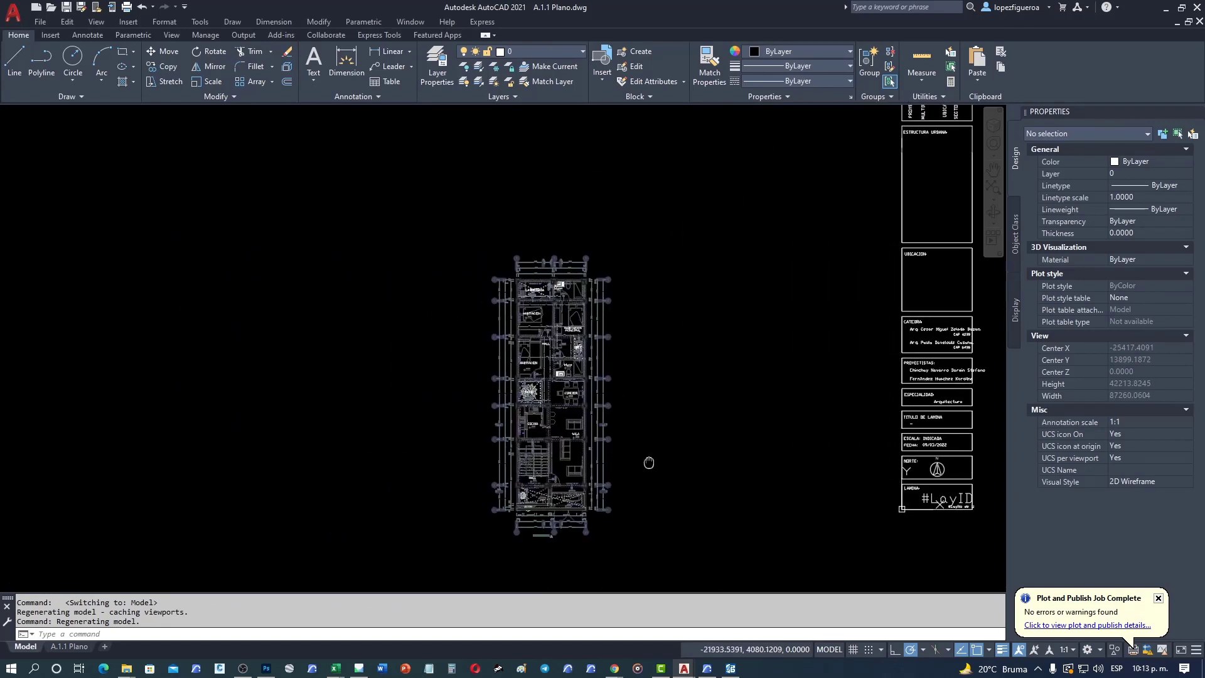
pyautogui.scroll(3, 647, 463)
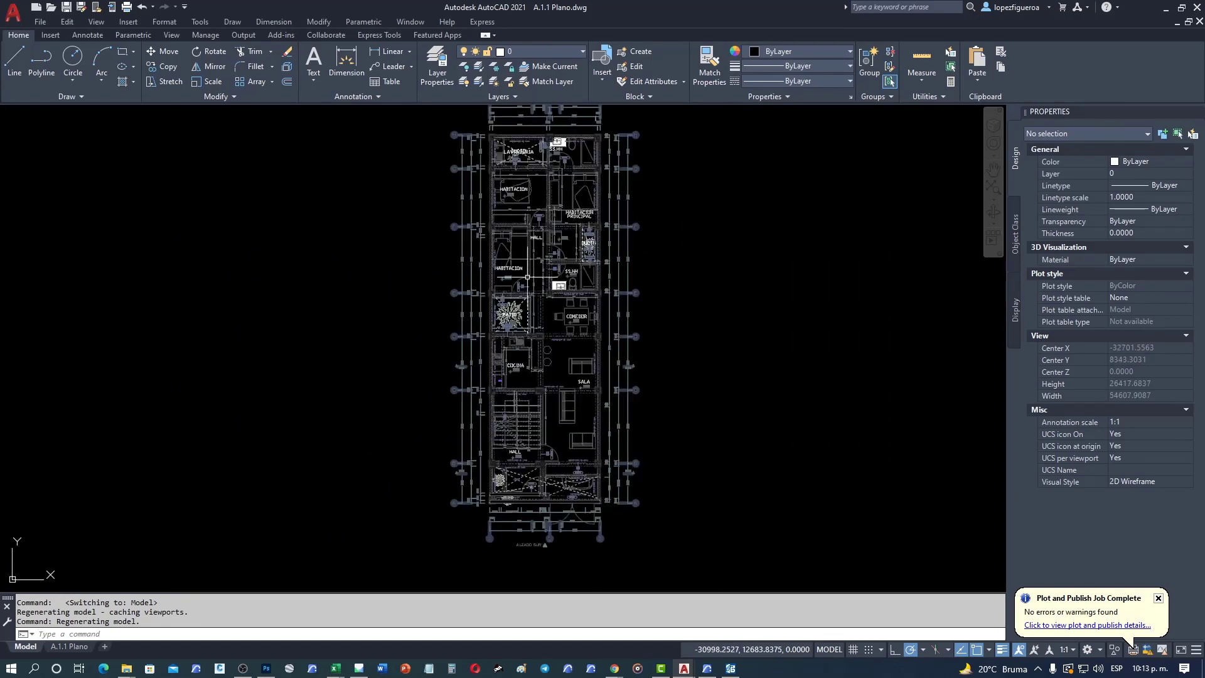
pyautogui.scroll(-2, 584, 430)
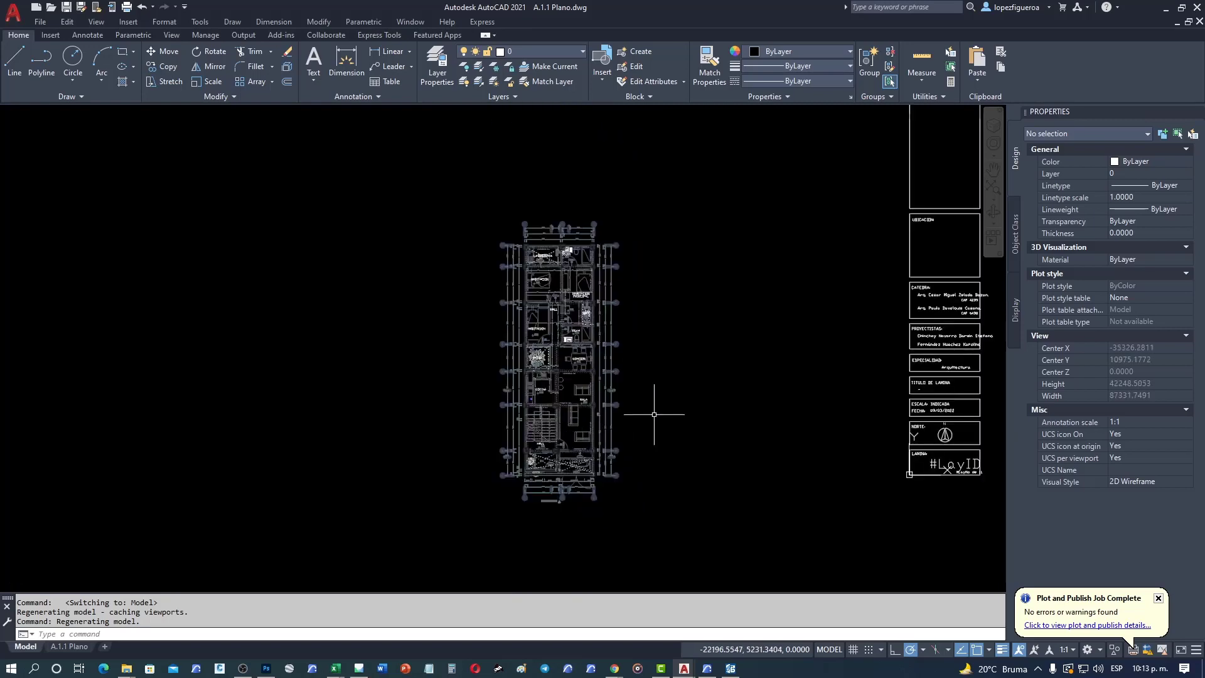
pyautogui.moveTo(658, 408); pyautogui.dragTo(565, 420, button='middle')
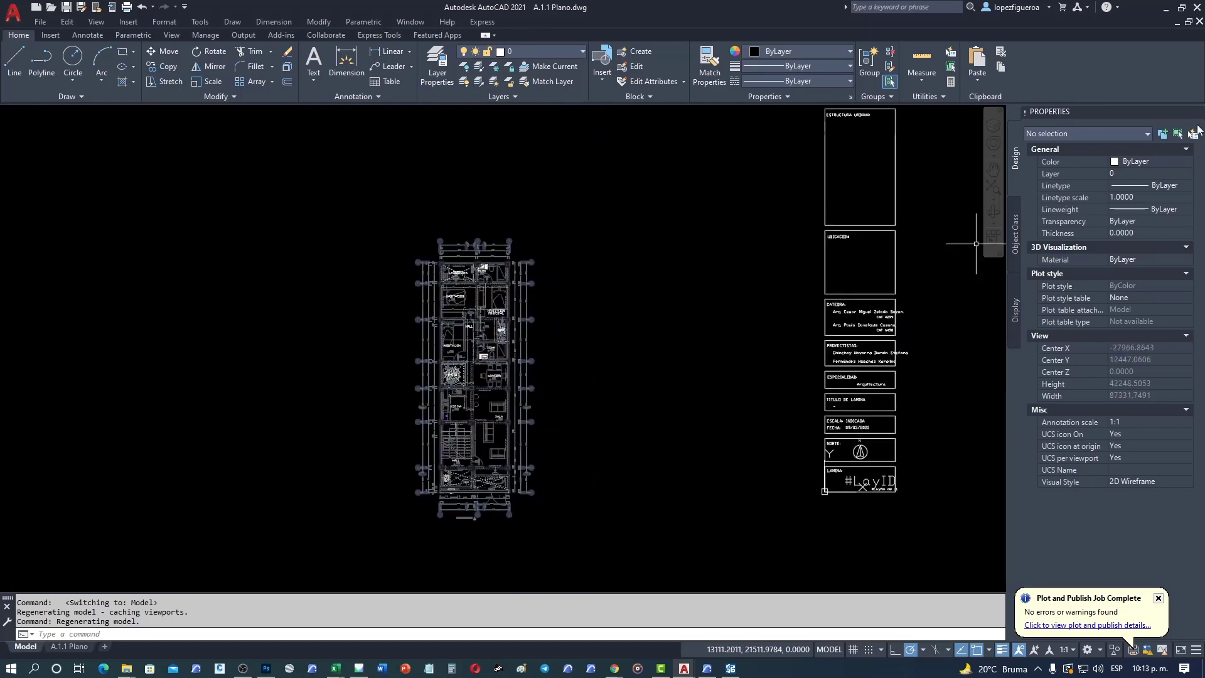
# Step: Close A.1.1 Plano and the kitchen drawing without saving, then dismiss the file browser
pyautogui.click(1195, 24)
pyautogui.click(647, 361)
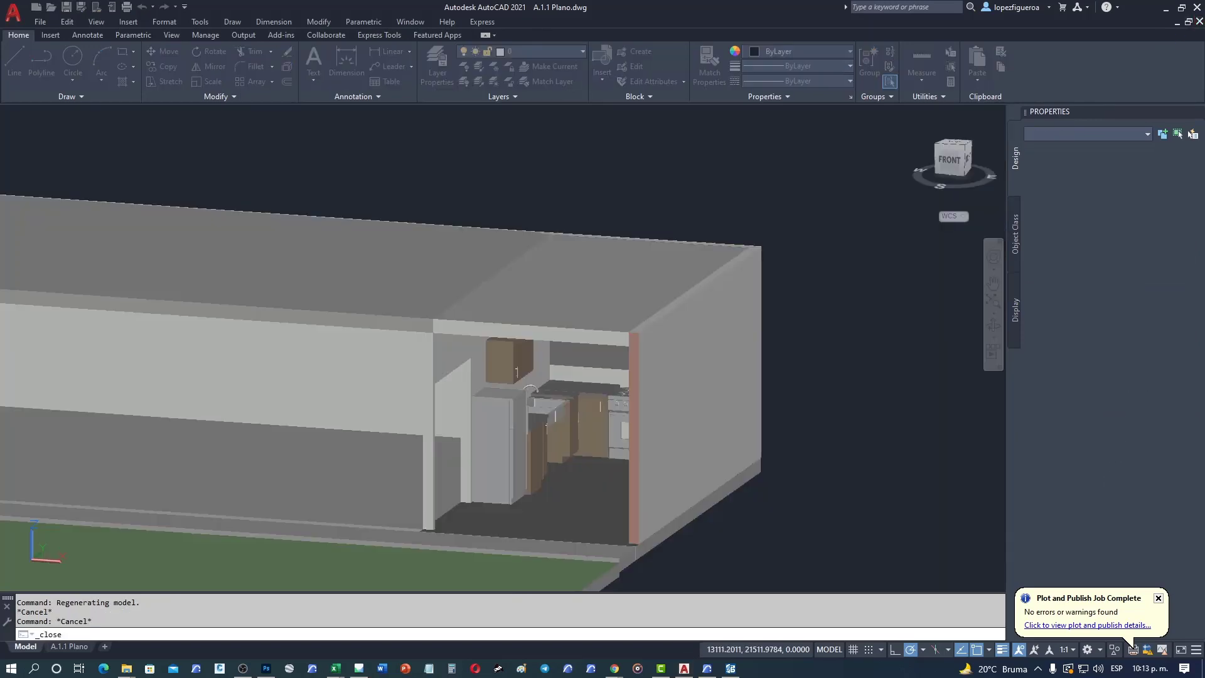
pyautogui.click(1199, 24)
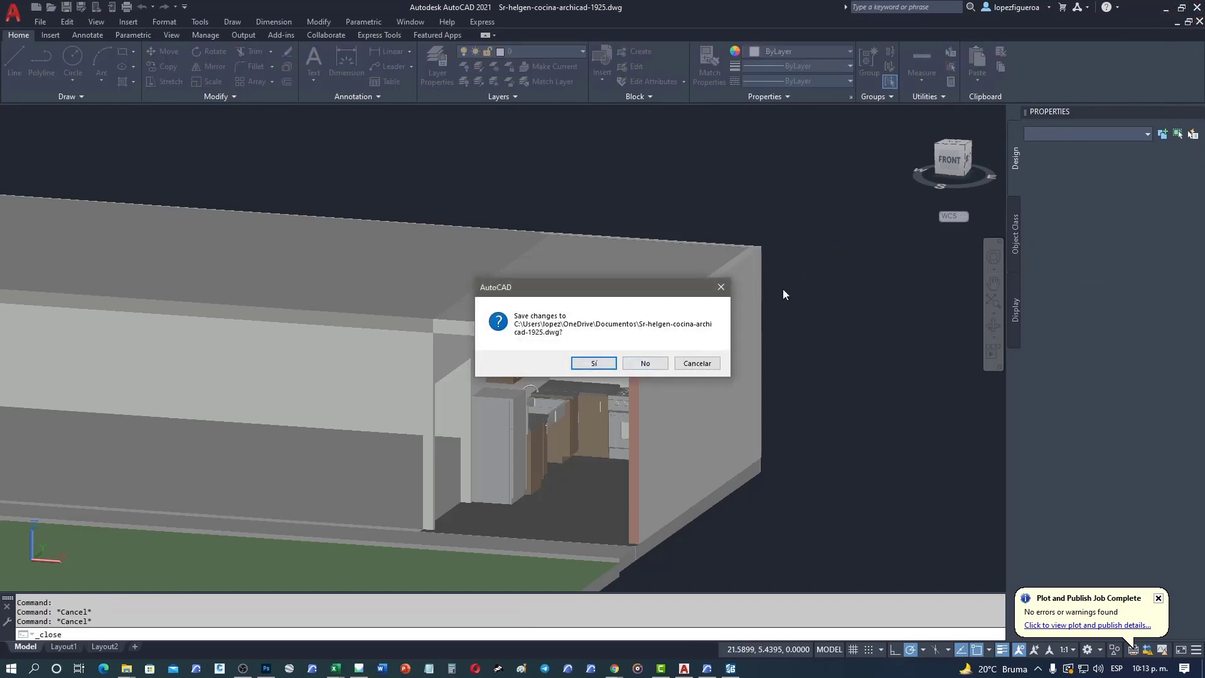
pyautogui.click(650, 369)
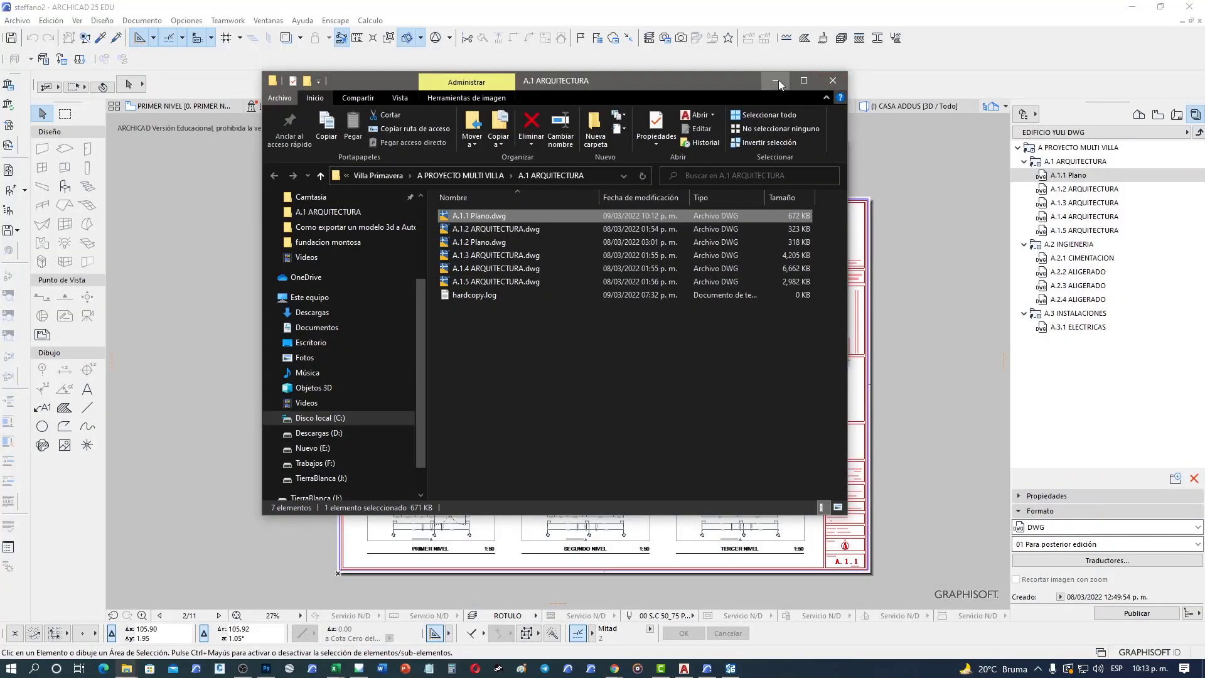
pyautogui.click(777, 81)
# Step: Dismiss the publishing results and open the SEGUNDO NIVEL drawing's source view via Abrir Vista Origen
pyautogui.click(810, 352)
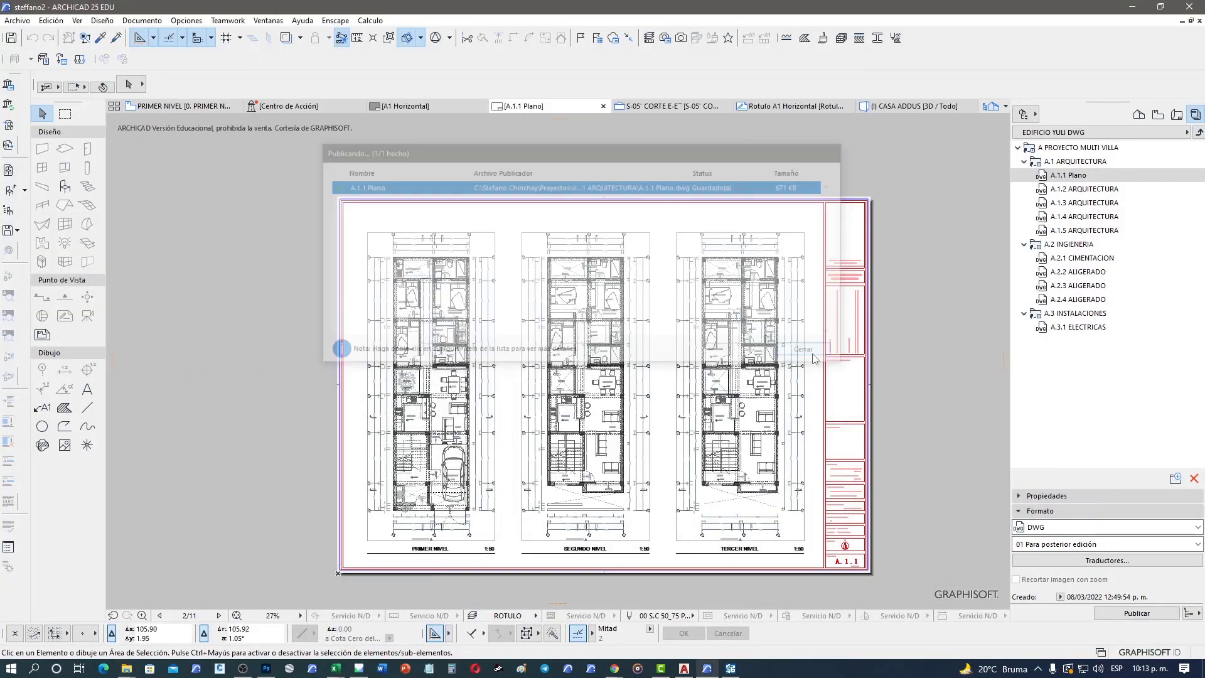
pyautogui.click(523, 504)
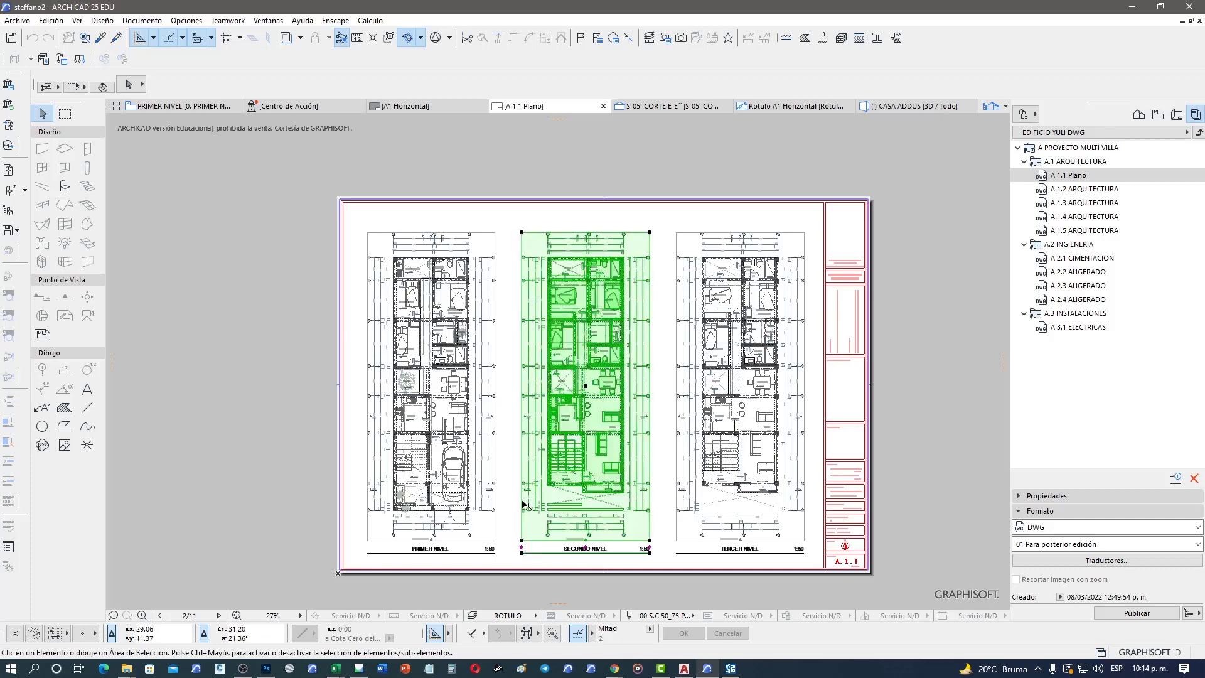
pyautogui.rightClick(545, 461)
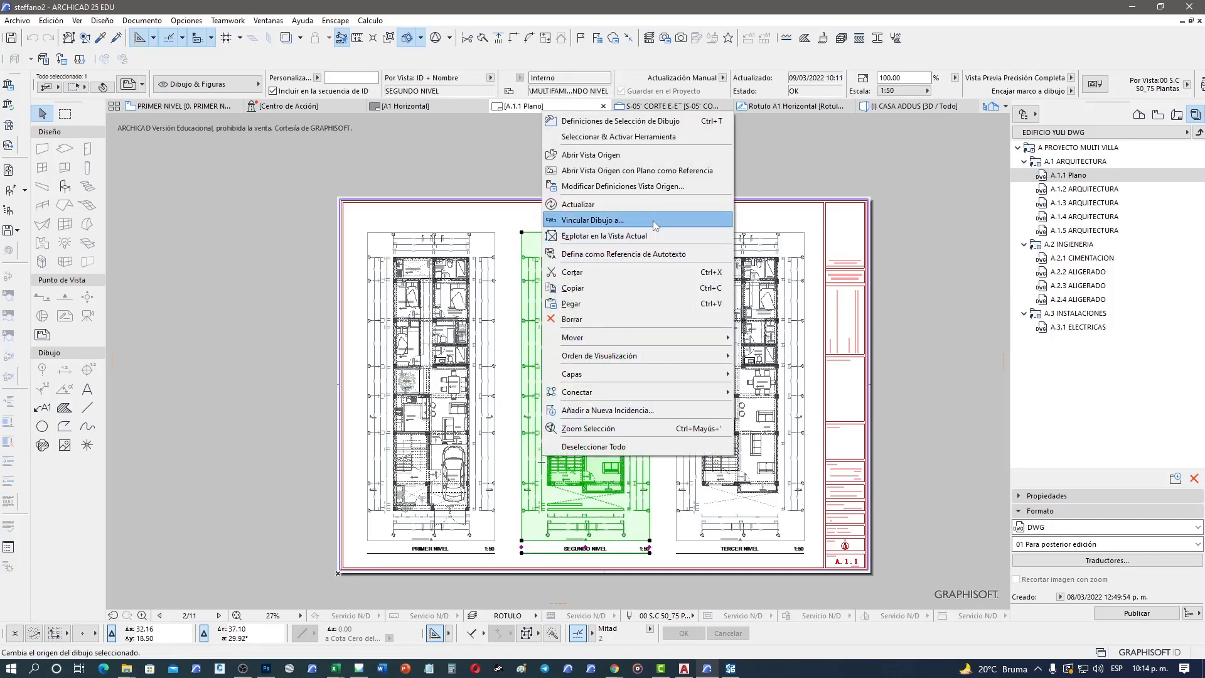
pyautogui.click(640, 155)
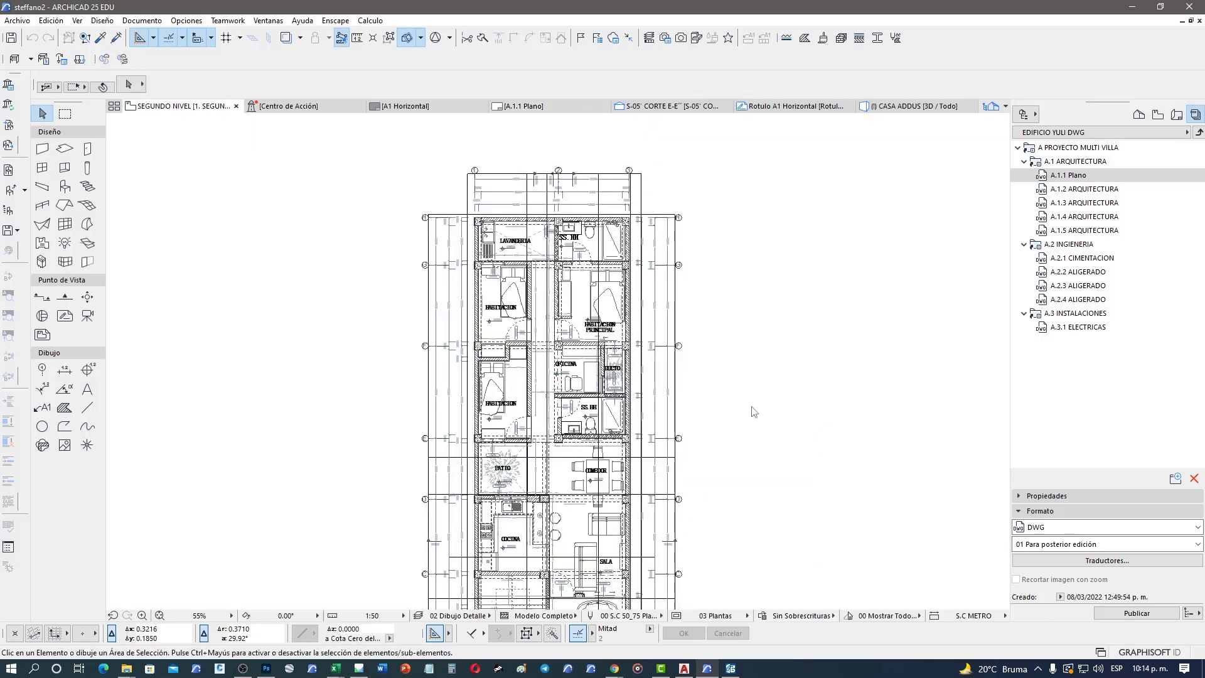
pyautogui.moveTo(755, 417); pyautogui.dragTo(748, 328, button='middle')
pyautogui.scroll(-2, 748, 327)
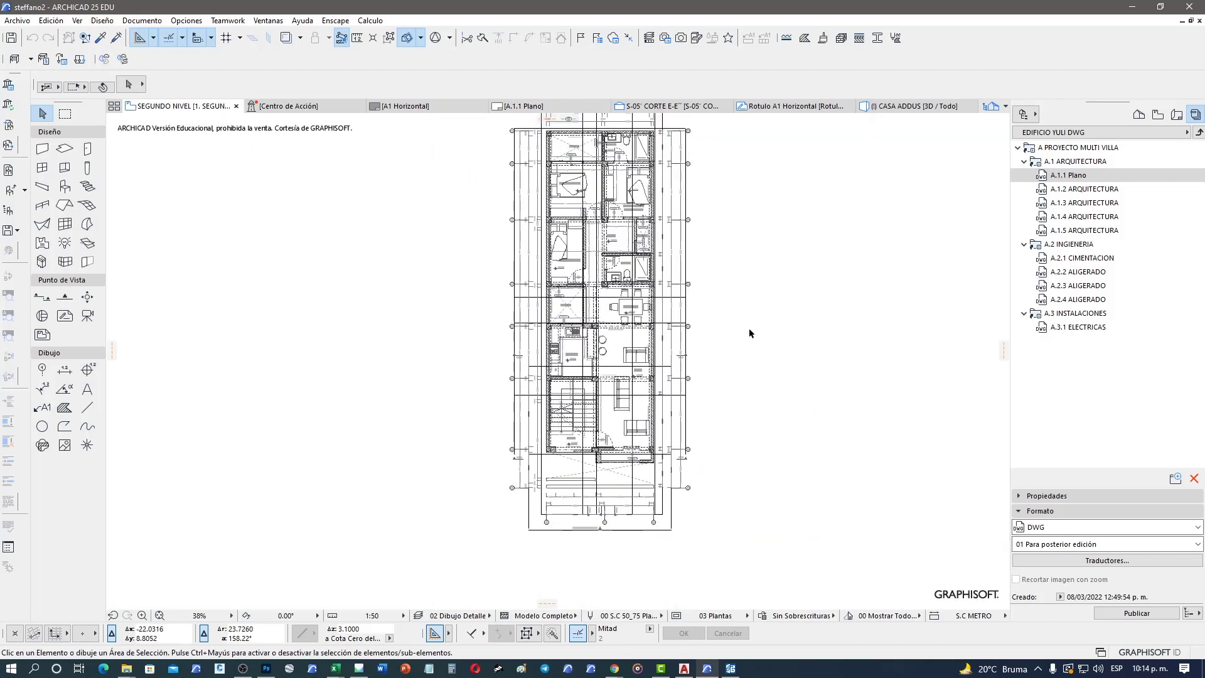
pyautogui.scroll(-1, 748, 328)
pyautogui.scroll(-1, 719, 370)
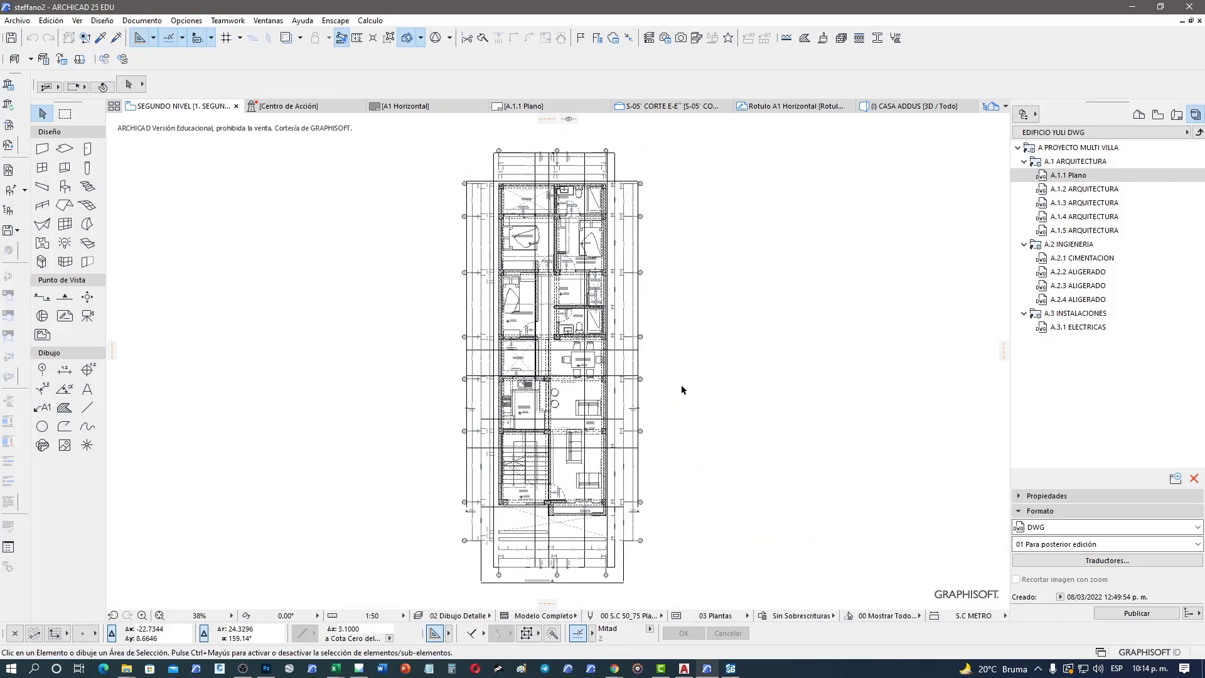
pyautogui.click(160, 616)
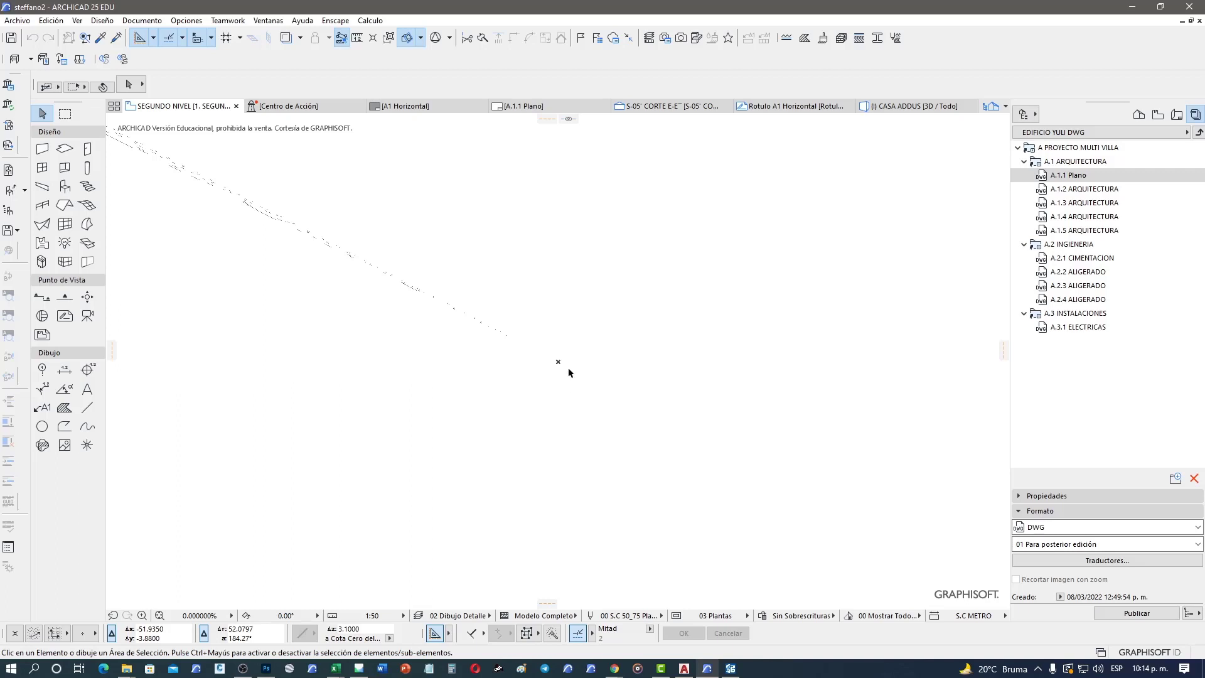
pyautogui.moveTo(426, 385)
pyautogui.mouseDown(button='middle')
pyautogui.moveTo(628, 468)
pyautogui.moveTo(494, 399)
pyautogui.moveTo(215, 312)
pyautogui.mouseUp(button='middle')
pyautogui.click(114, 615)
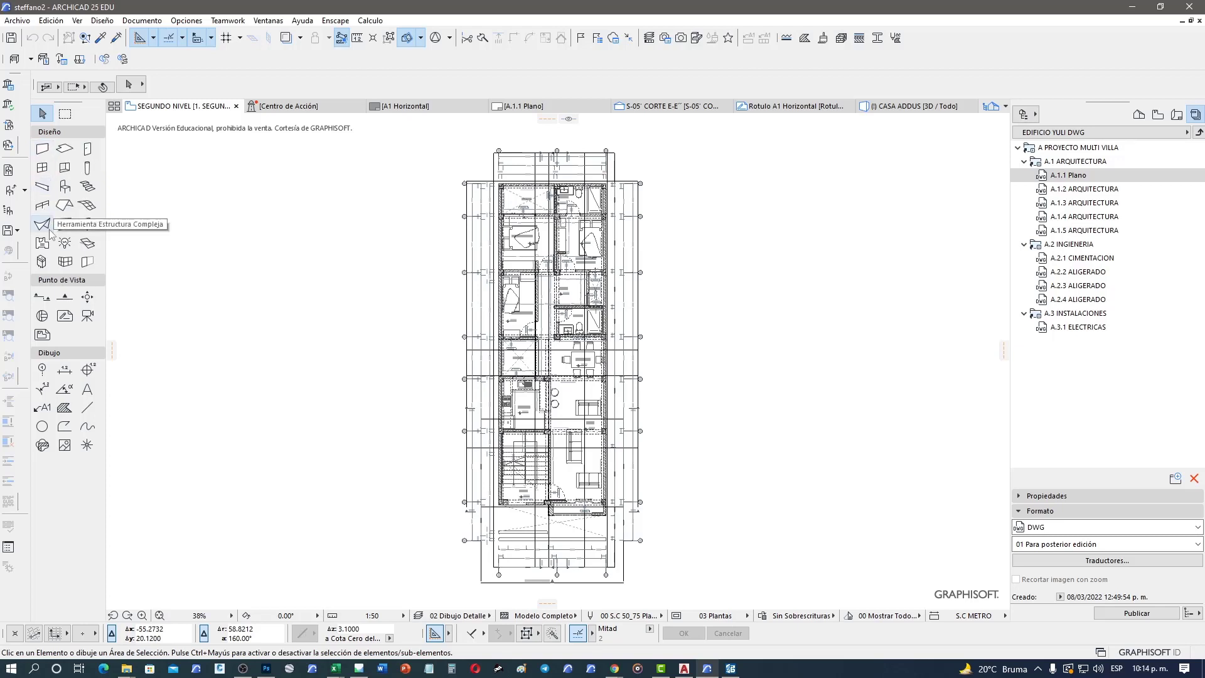
pyautogui.click(64, 150)
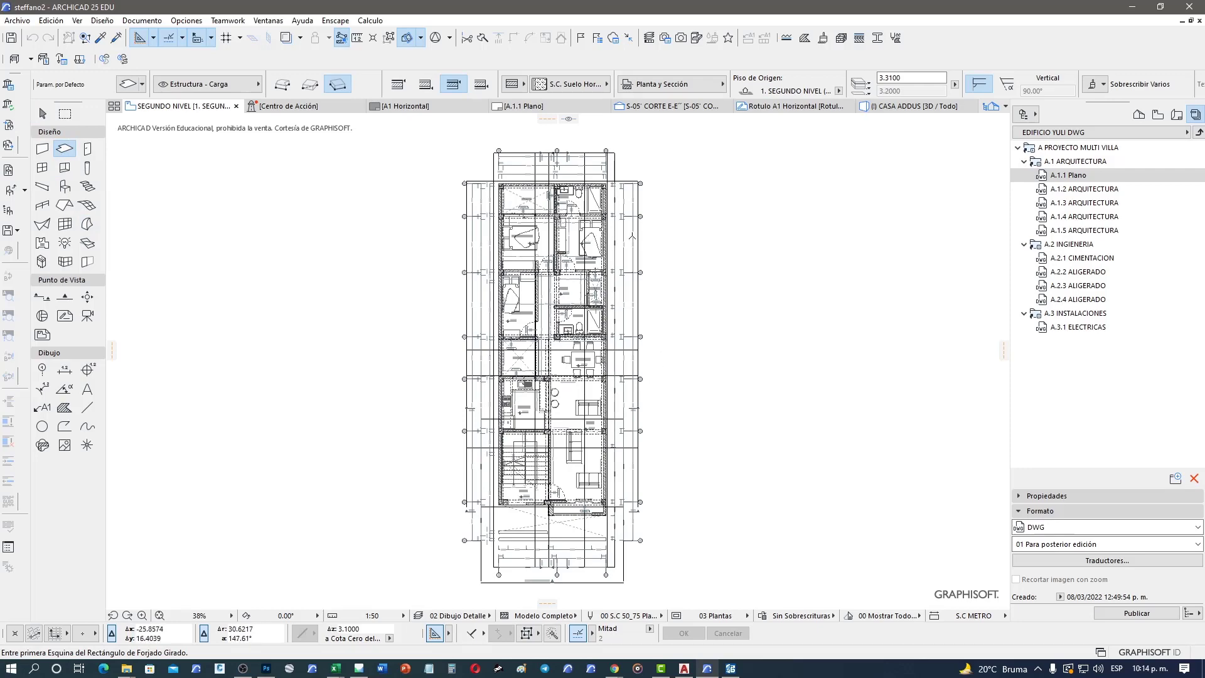
pyautogui.scroll(1, 632, 237)
pyautogui.scroll(1, 627, 251)
pyautogui.scroll(1, 625, 274)
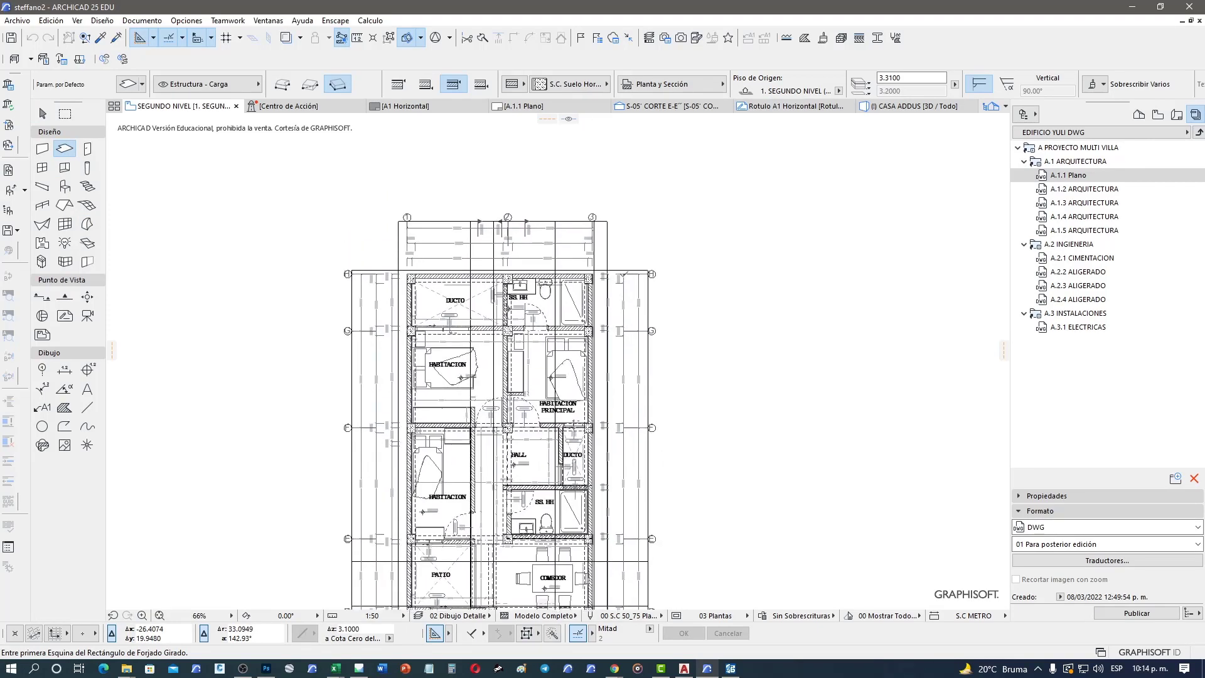
pyautogui.click(42, 113)
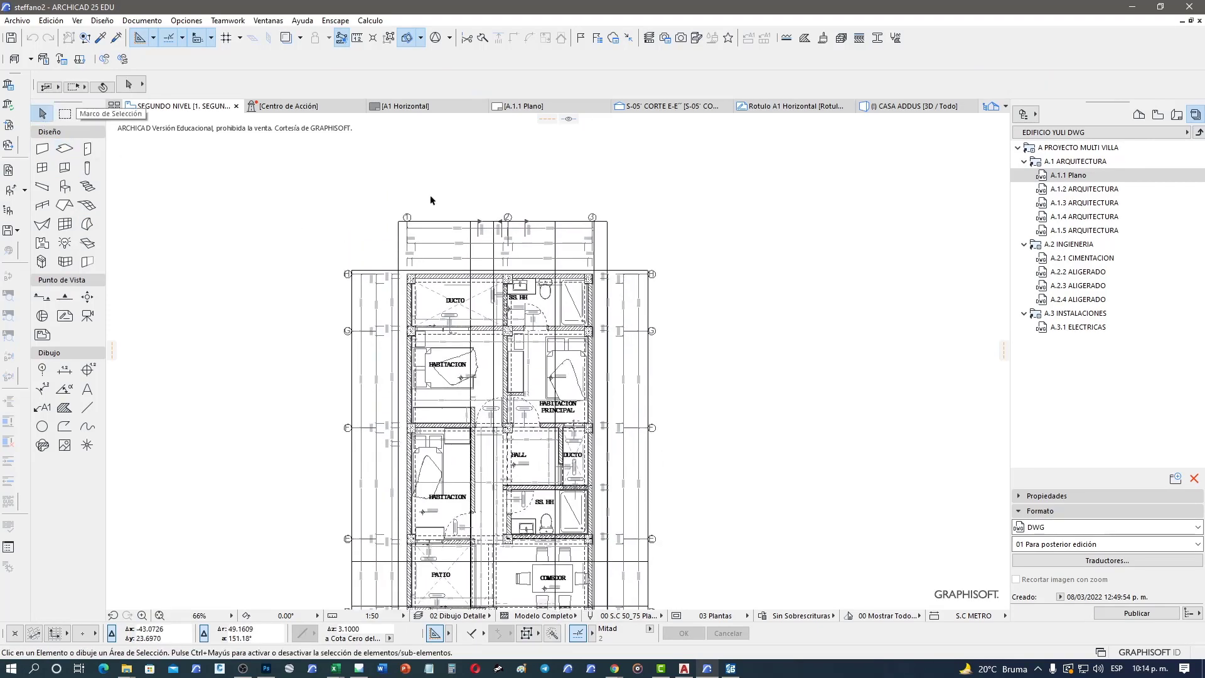
pyautogui.scroll(-2, 624, 302)
pyautogui.scroll(-1, 690, 458)
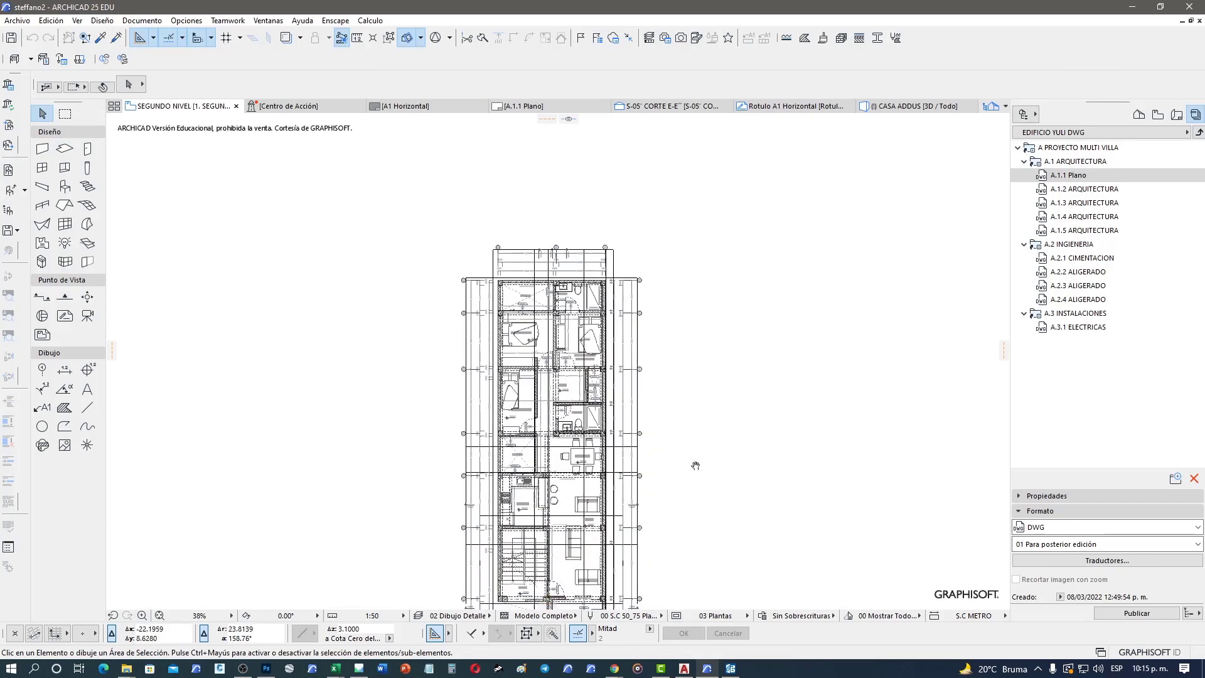
pyautogui.scroll(-1, 671, 391)
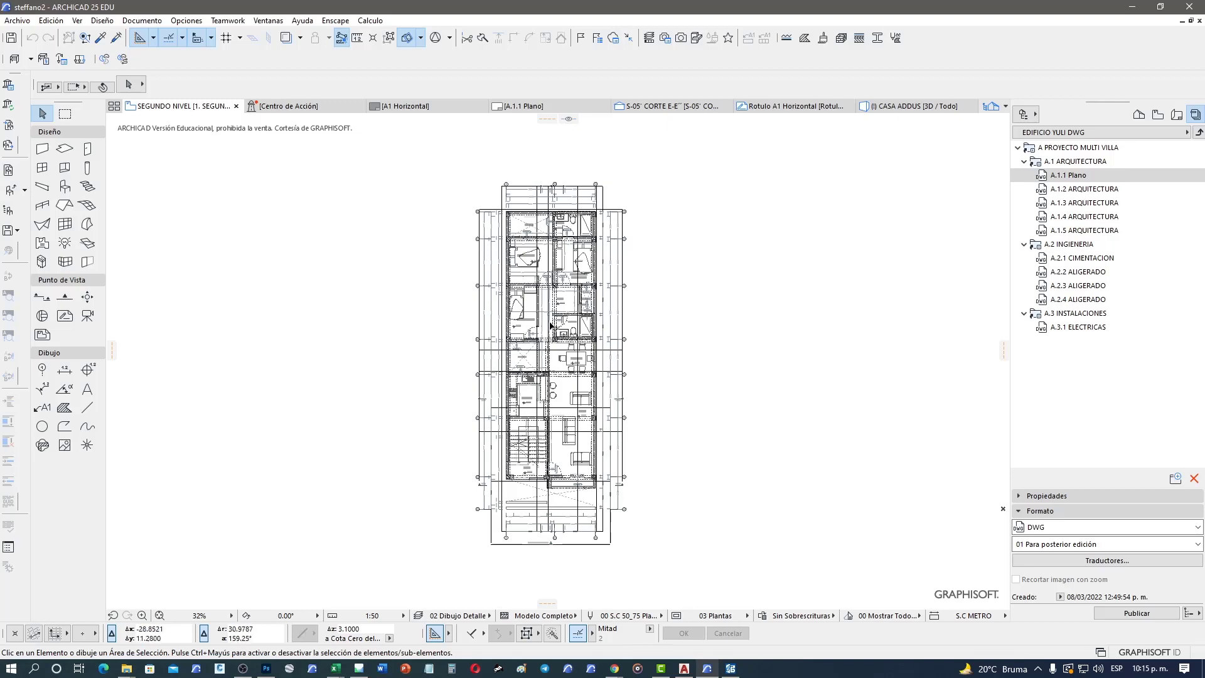
pyautogui.scroll(-3, 537, 378)
pyautogui.scroll(-5, 521, 351)
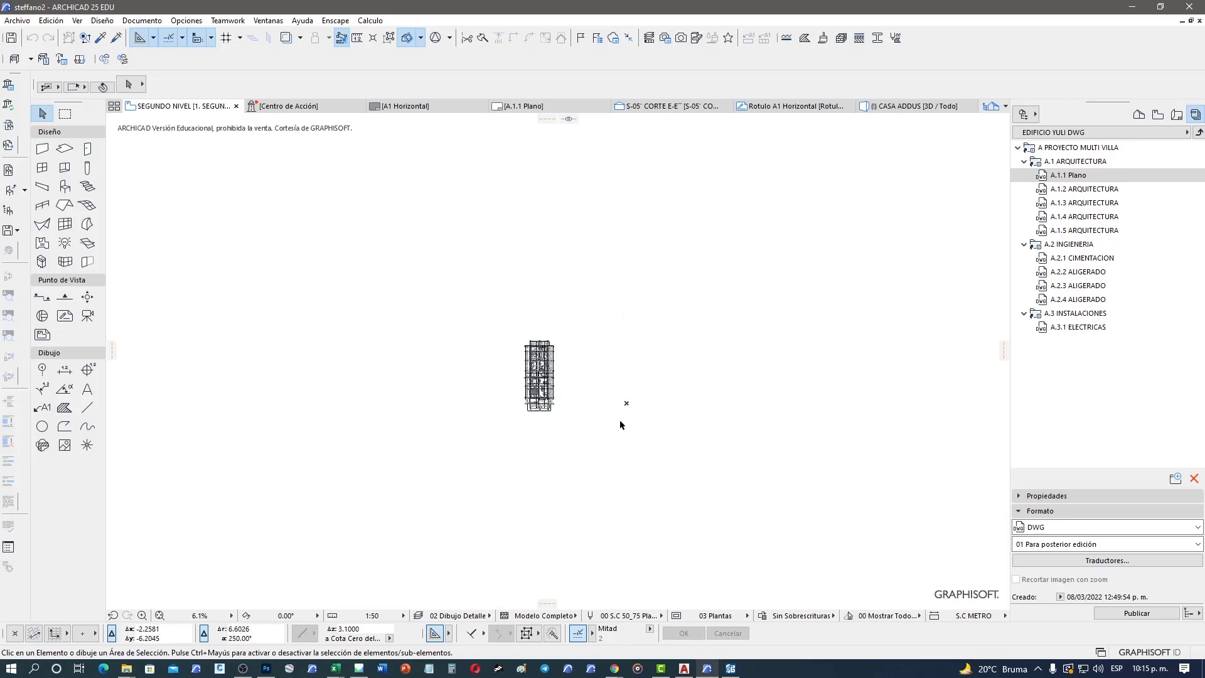
pyautogui.scroll(2, 621, 417)
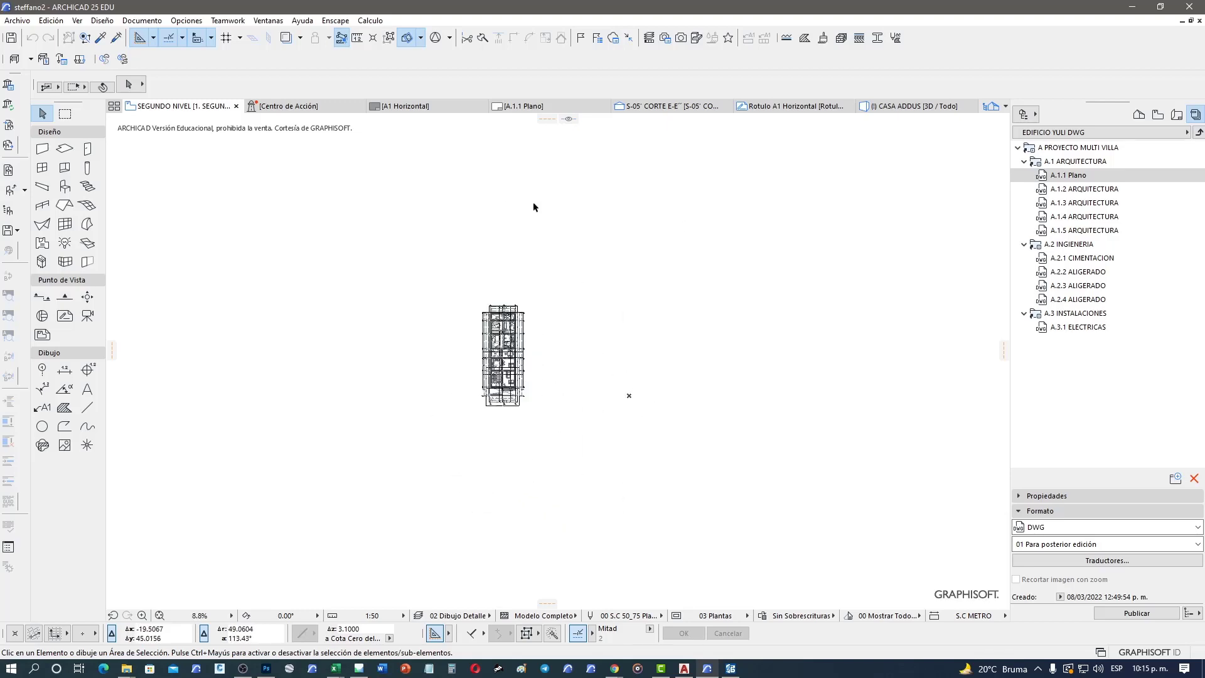
pyautogui.scroll(3, 568, 370)
pyautogui.scroll(3, 570, 345)
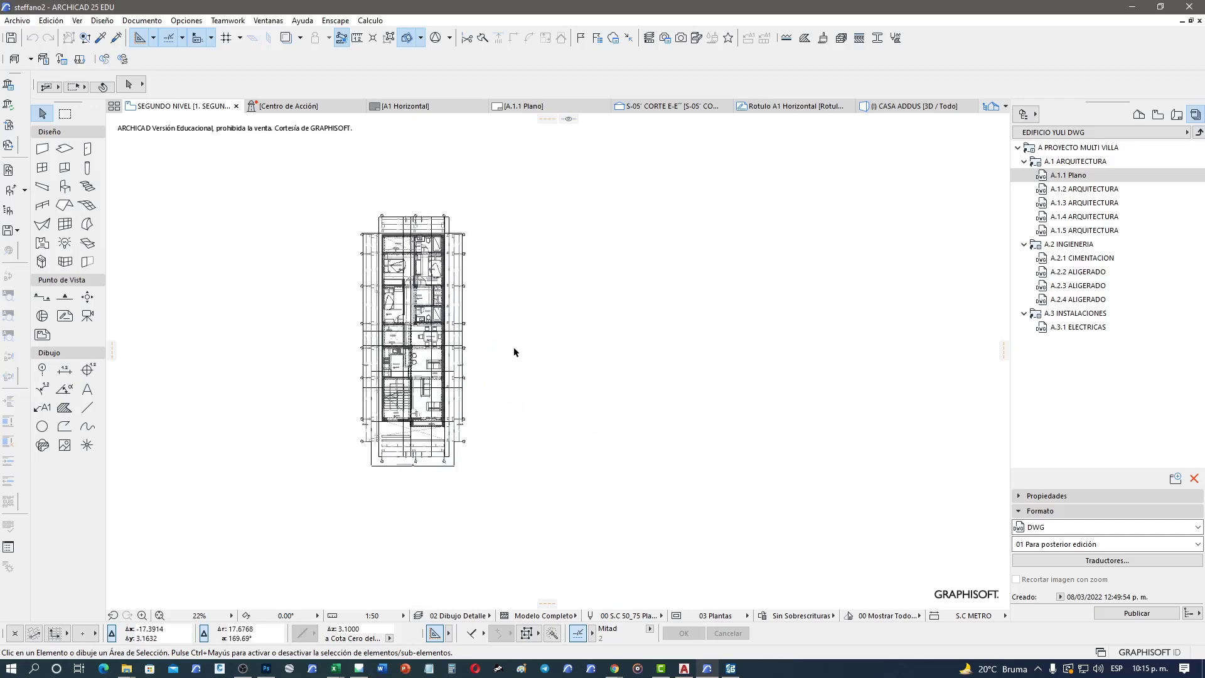
pyautogui.scroll(-1, 532, 403)
pyautogui.scroll(1, 414, 467)
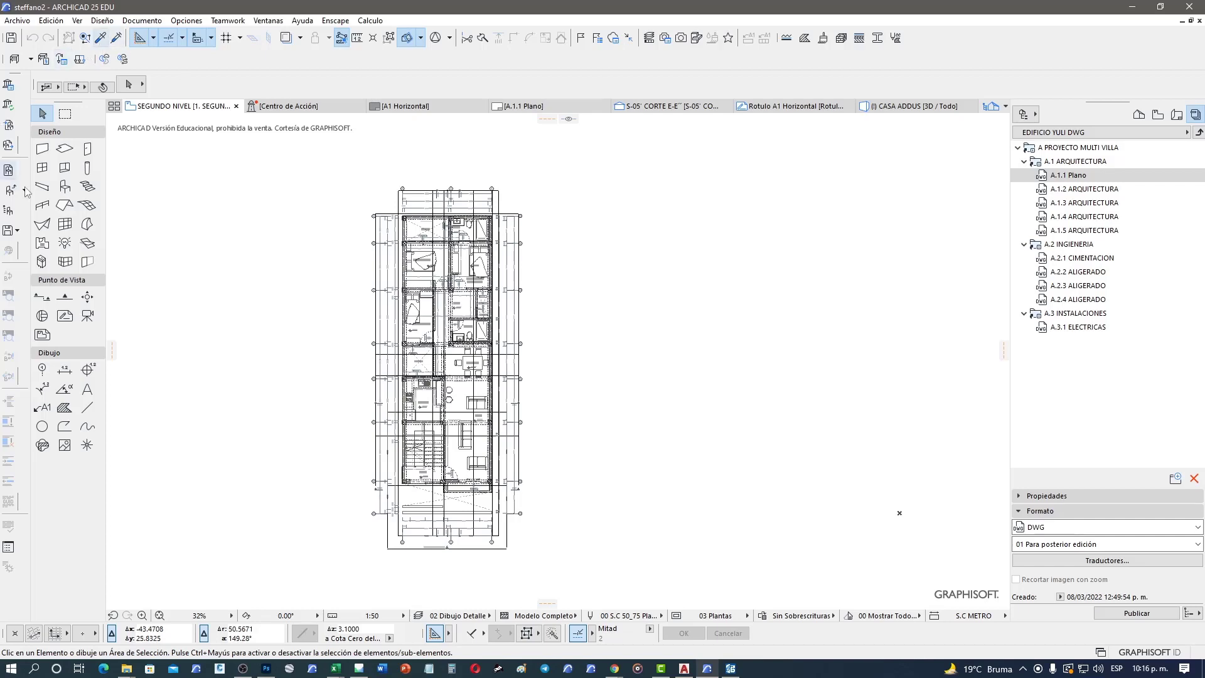
pyautogui.scroll(2, 413, 480)
pyautogui.scroll(2, 412, 480)
# Step: Centre the view on the hall staircase and check it against the whole SEGUNDO NIVEL plan
pyautogui.scroll(2, 412, 480)
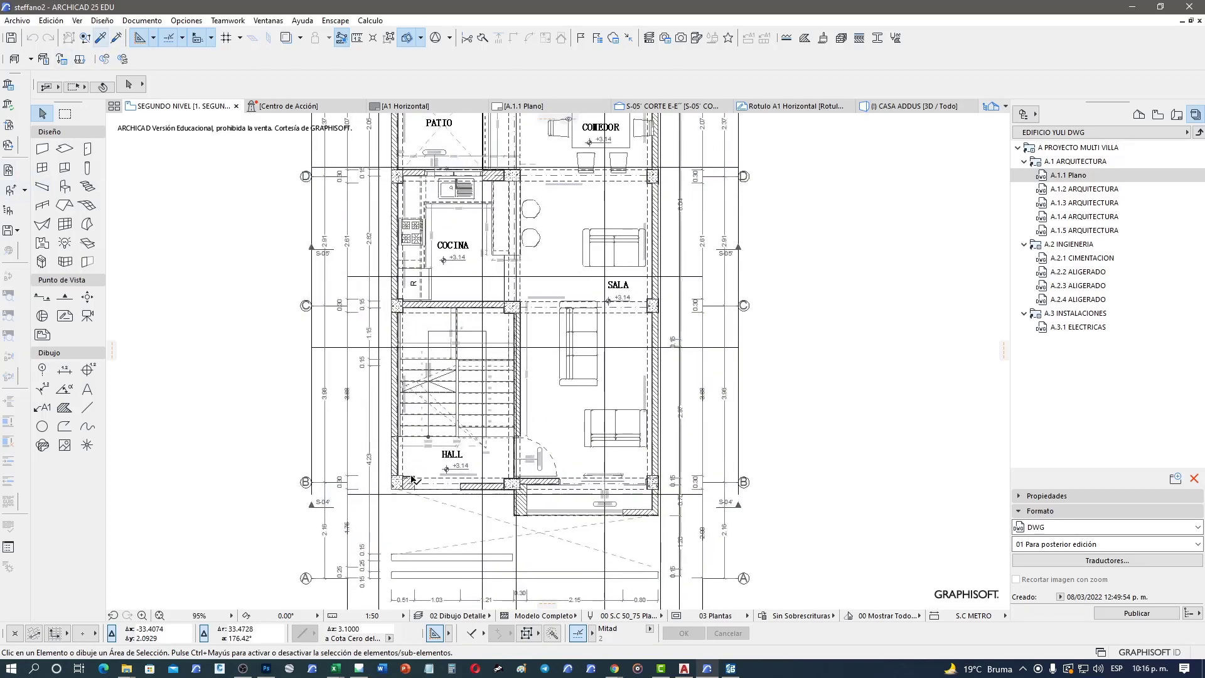
pyautogui.moveTo(412, 480); pyautogui.dragTo(455, 520, button='middle')
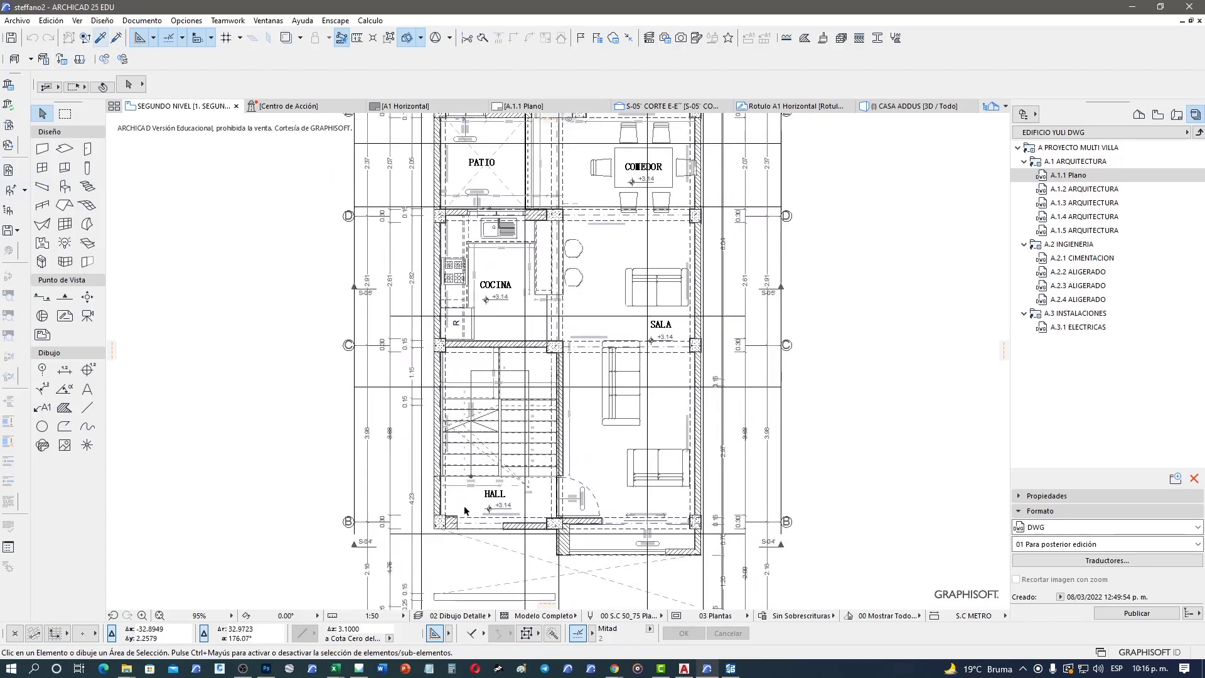
pyautogui.click(505, 470)
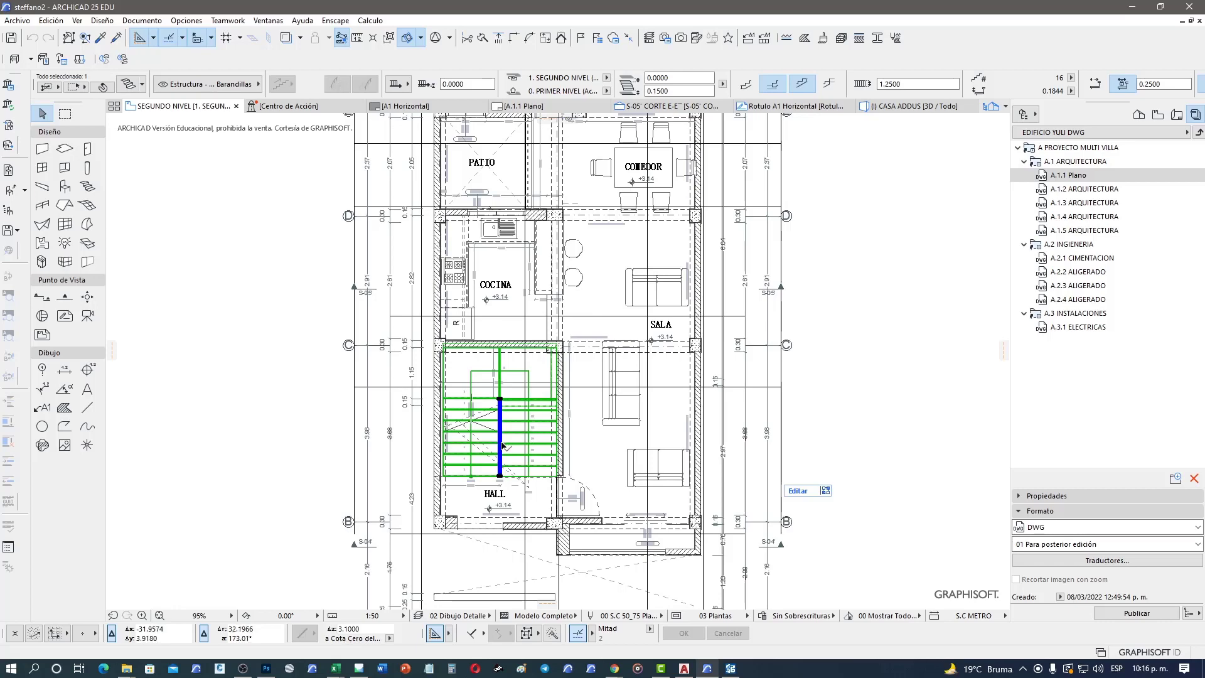
pyautogui.scroll(-2, 502, 446)
pyautogui.scroll(-1, 502, 446)
pyautogui.press('Escape')
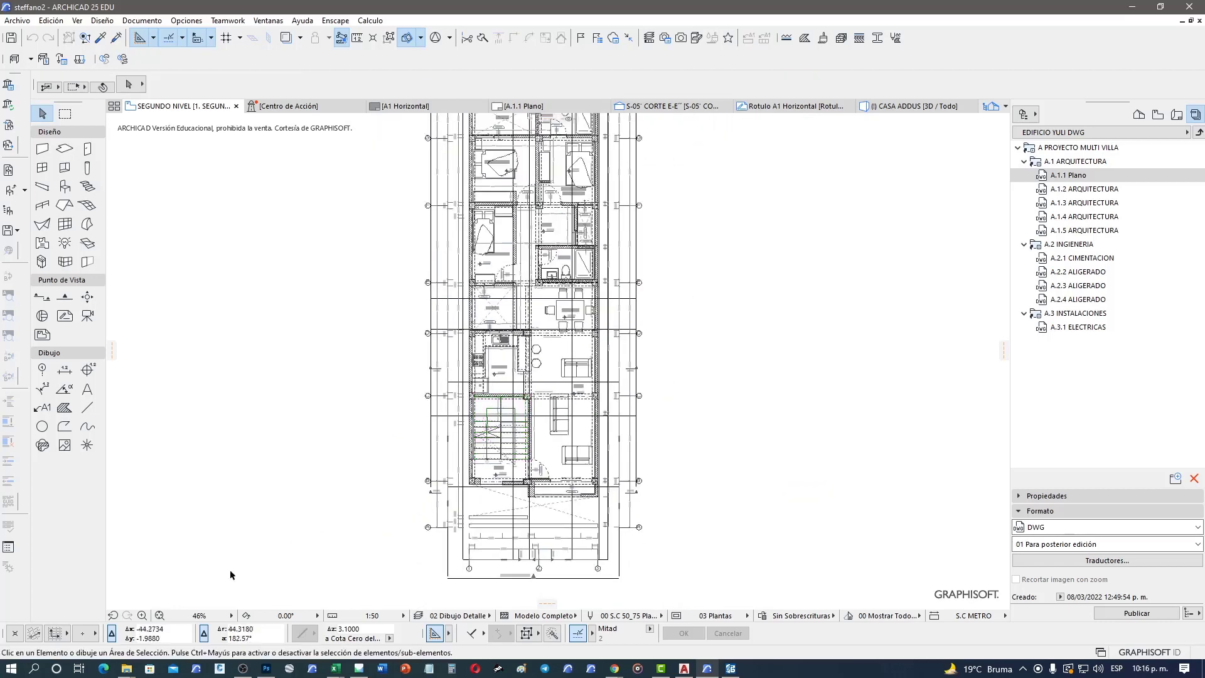
pyautogui.click(159, 615)
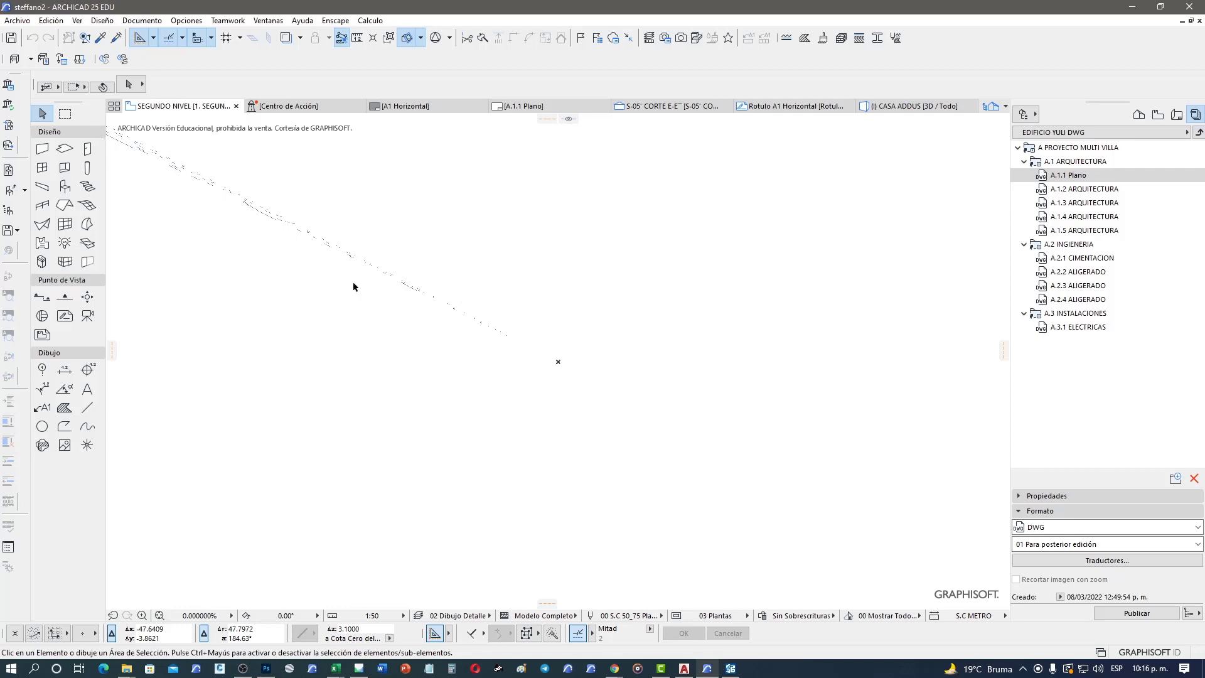
pyautogui.click(114, 615)
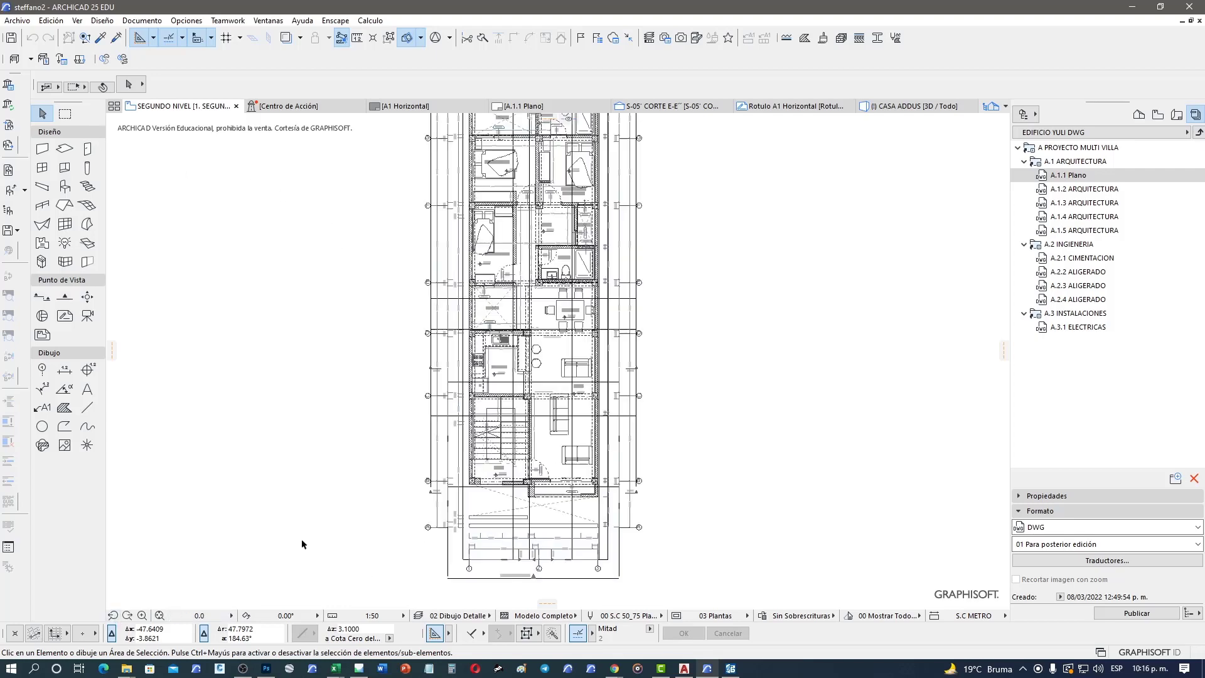
# Step: Select the staircase in the hall, delete it, and zoom back out
pyautogui.scroll(3, 536, 481)
pyautogui.click(498, 435)
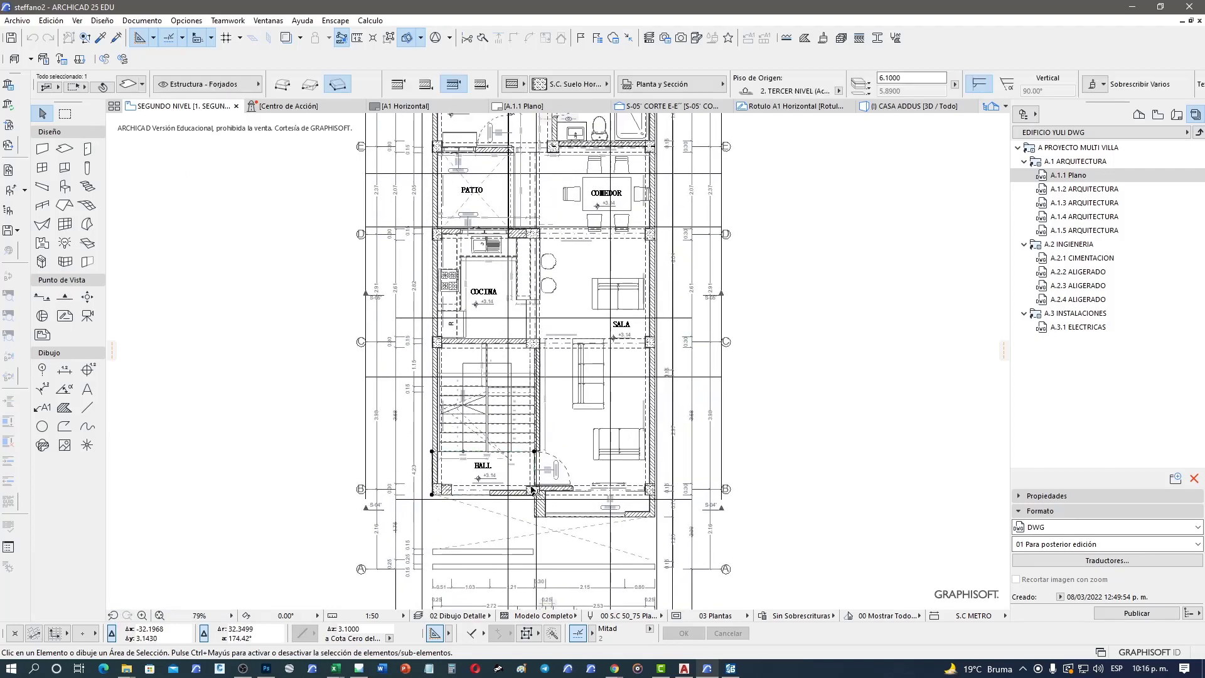
pyautogui.click(488, 417)
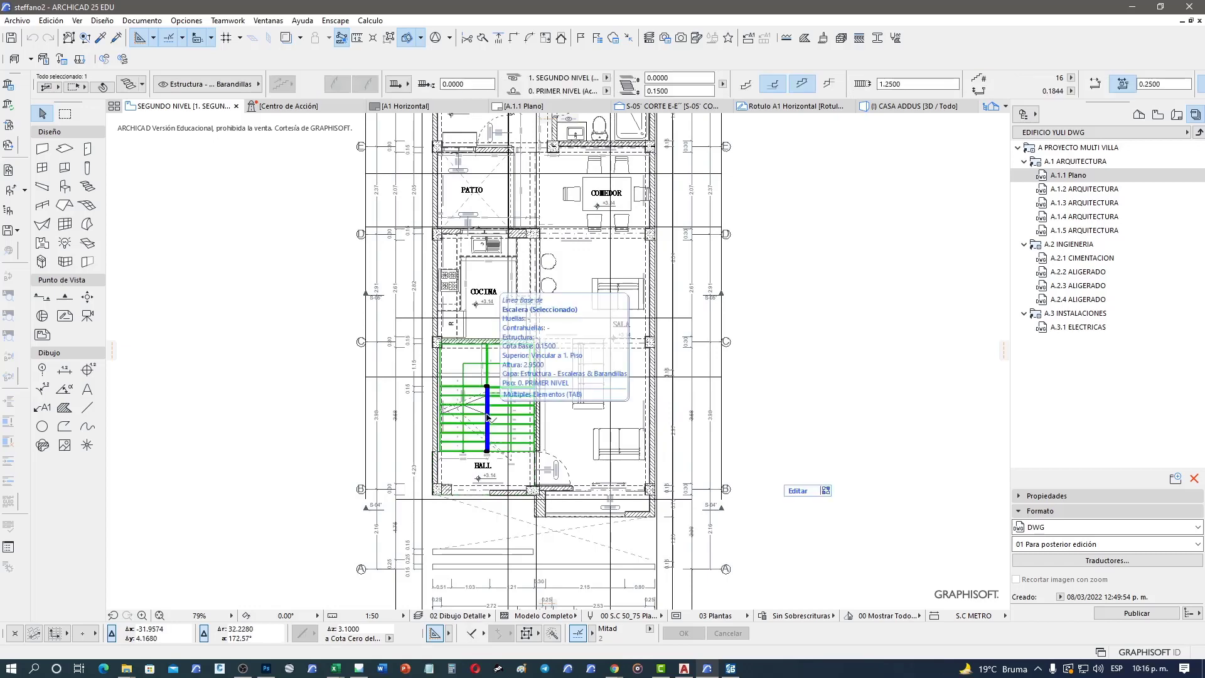
pyautogui.scroll(2, 471, 416)
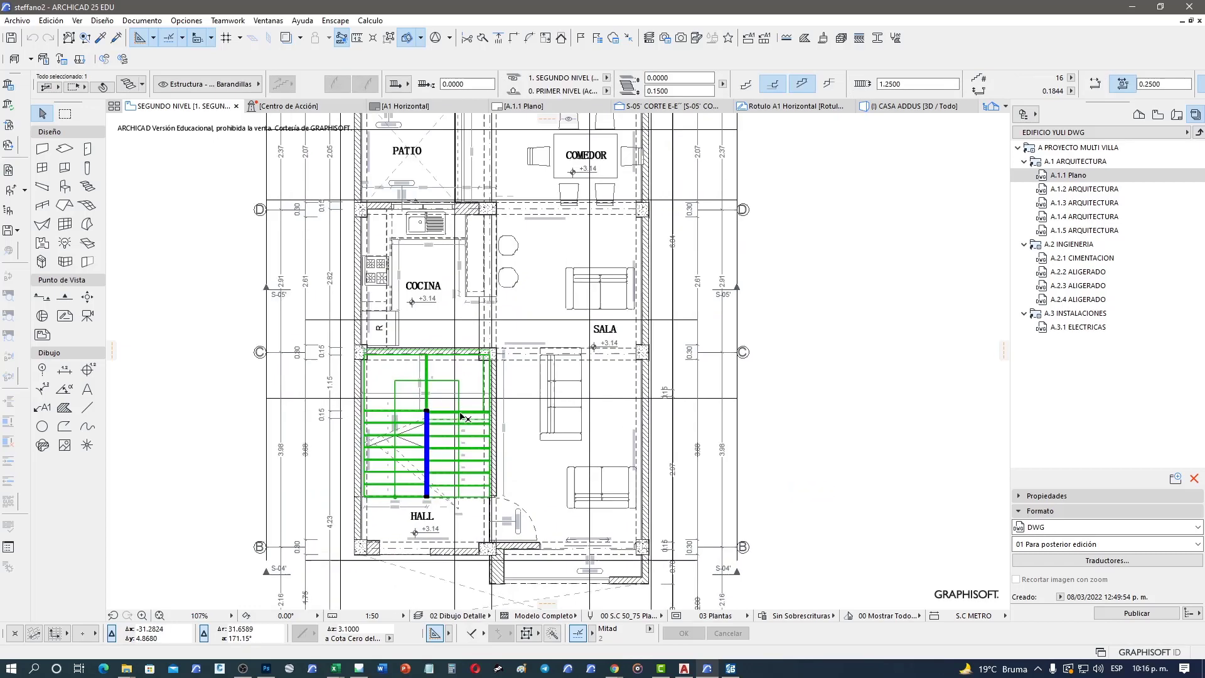
pyautogui.moveTo(461, 416); pyautogui.dragTo(473, 400, button='middle')
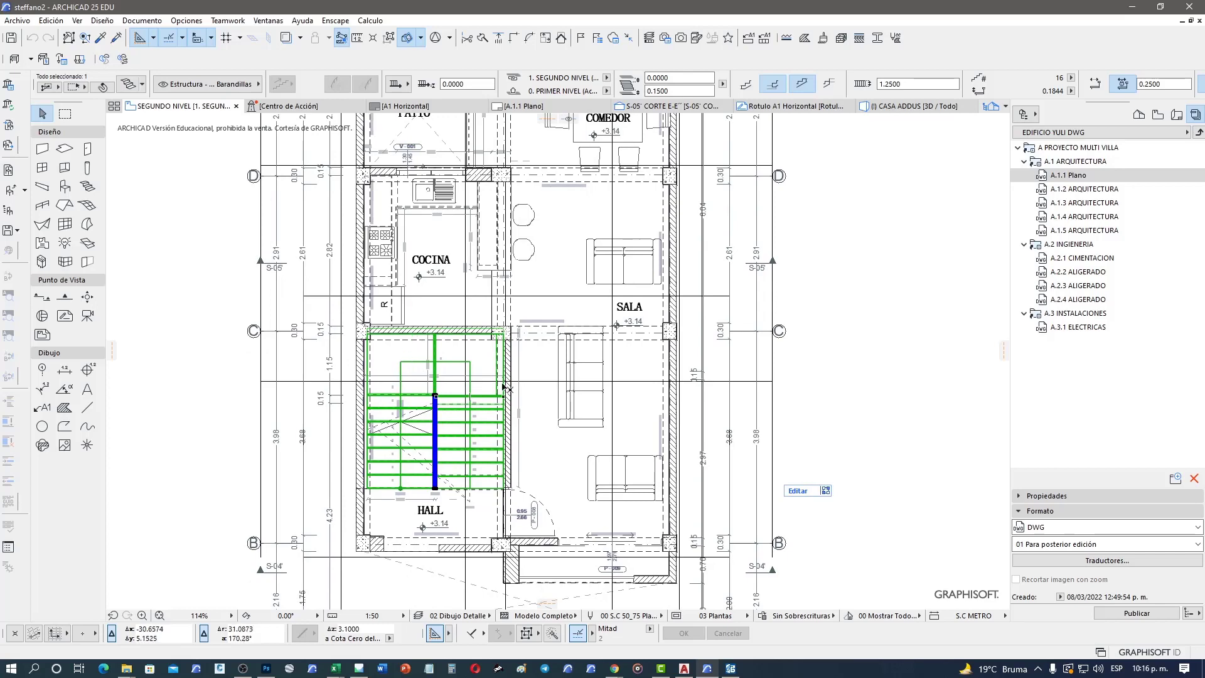
pyautogui.scroll(-2, 475, 440)
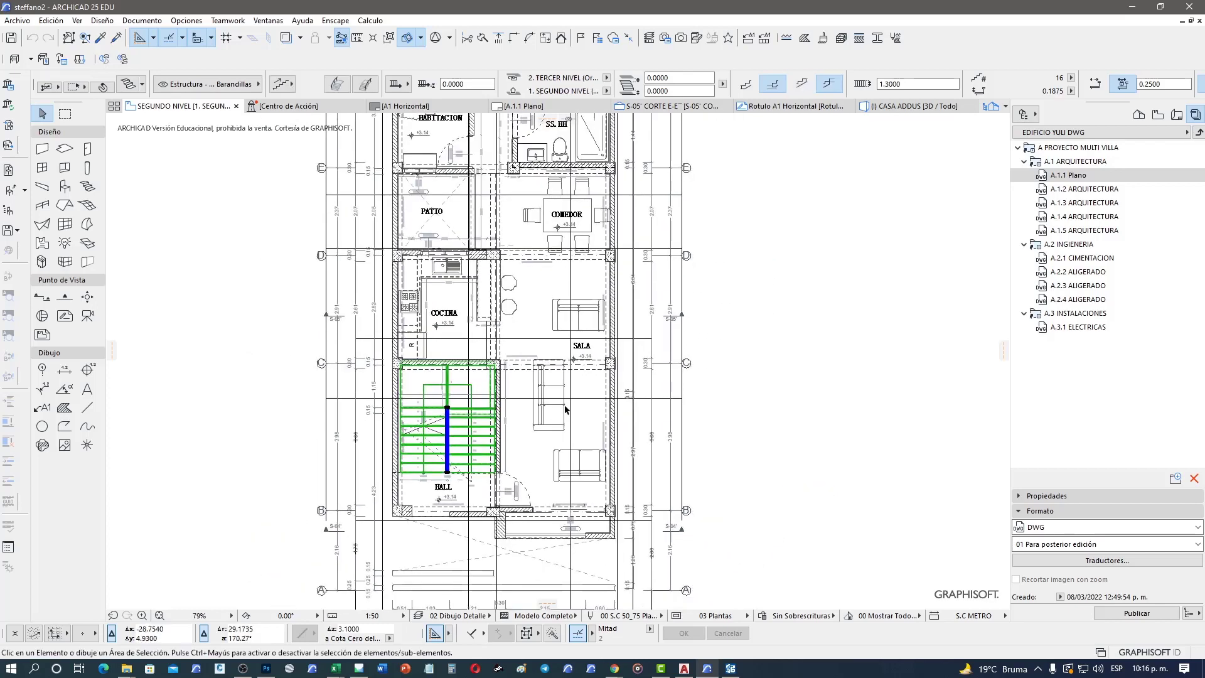
pyautogui.press('Escape')
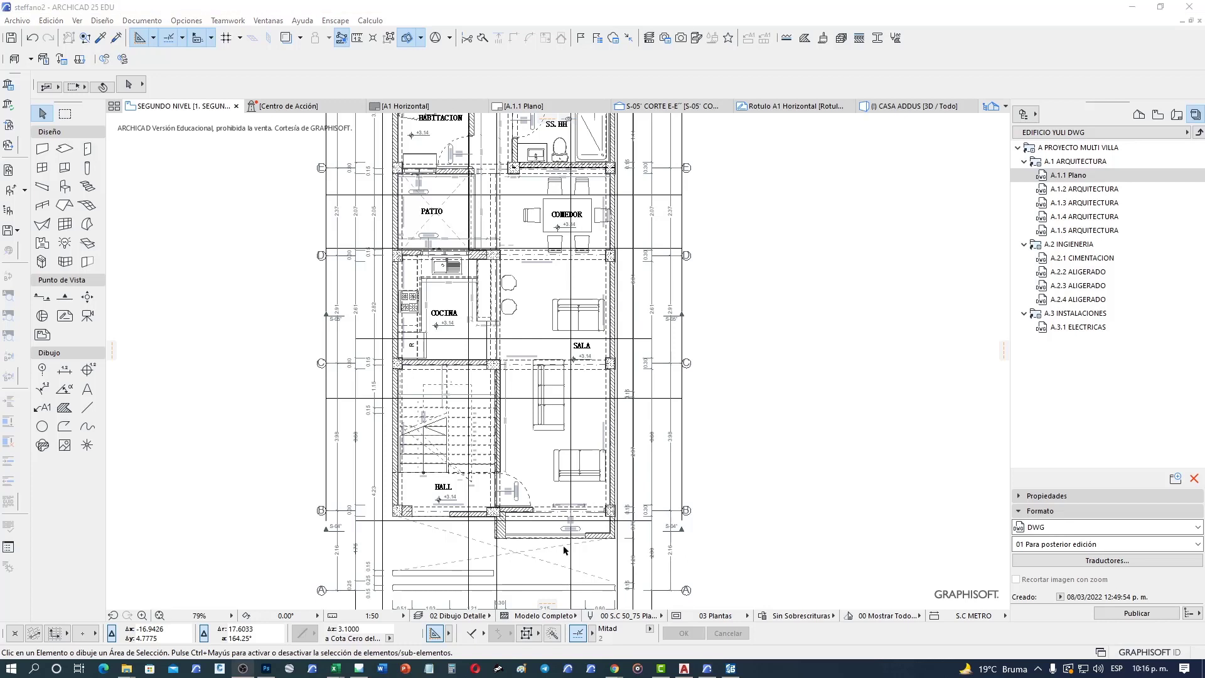
pyautogui.click(447, 427)
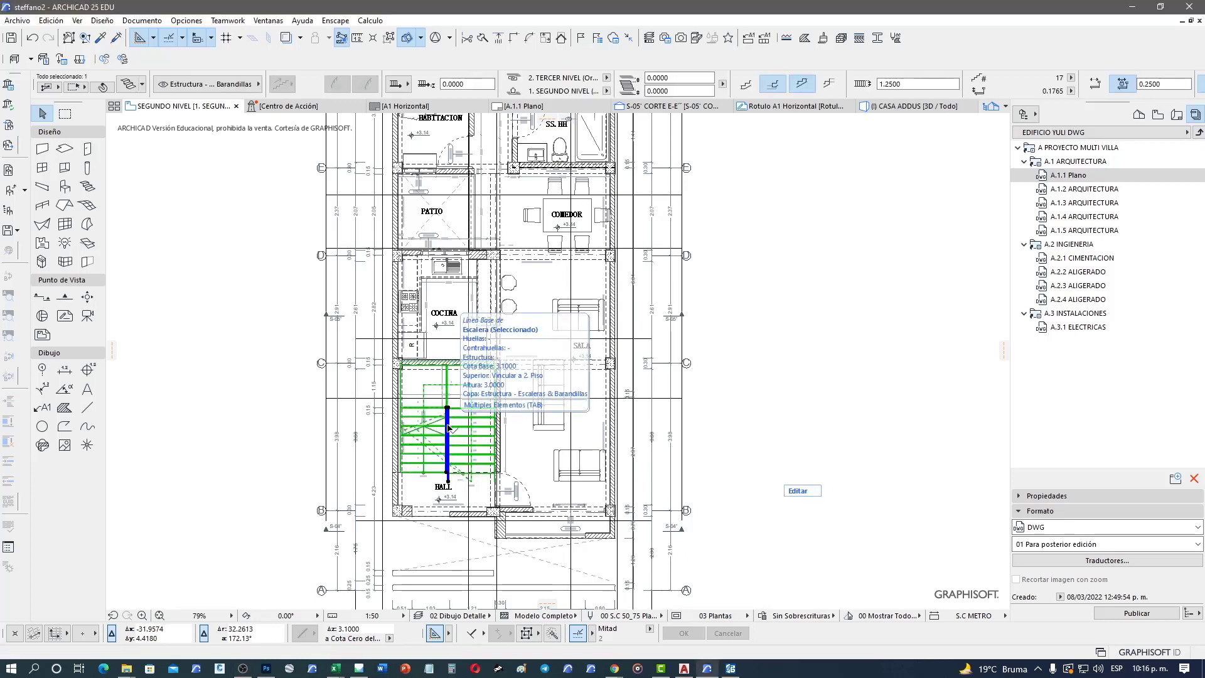
pyautogui.press('Delete')
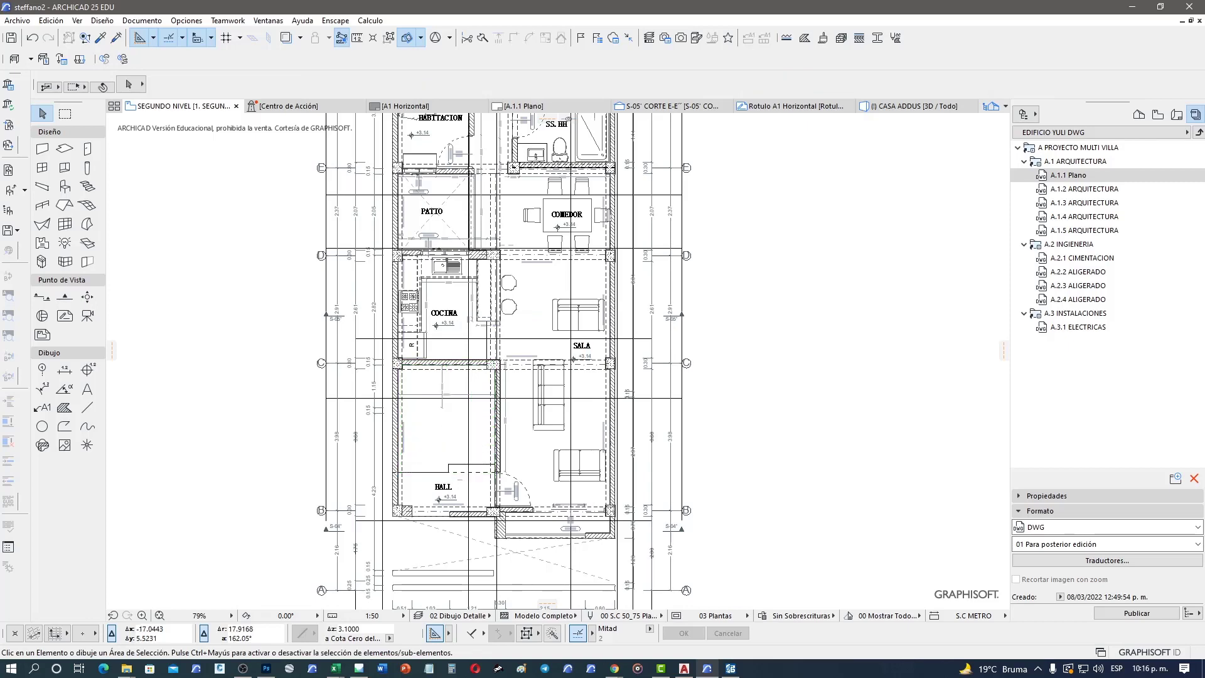
pyautogui.scroll(-2, 489, 400)
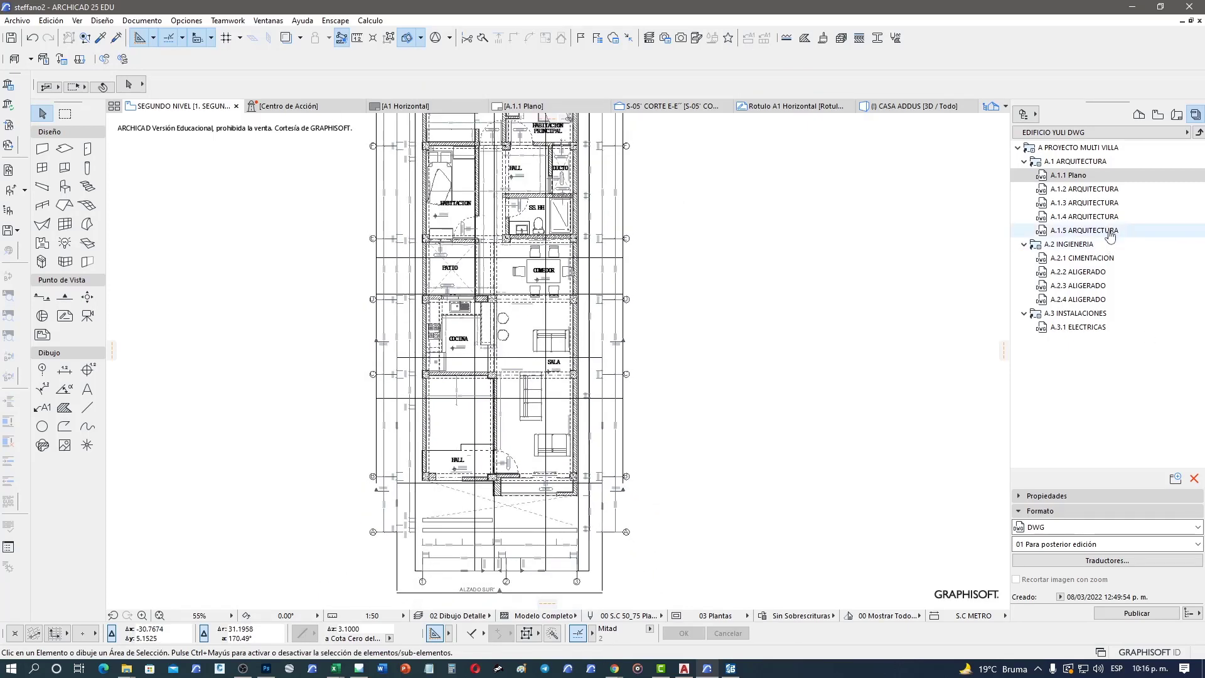
pyautogui.scroll(-1, 712, 355)
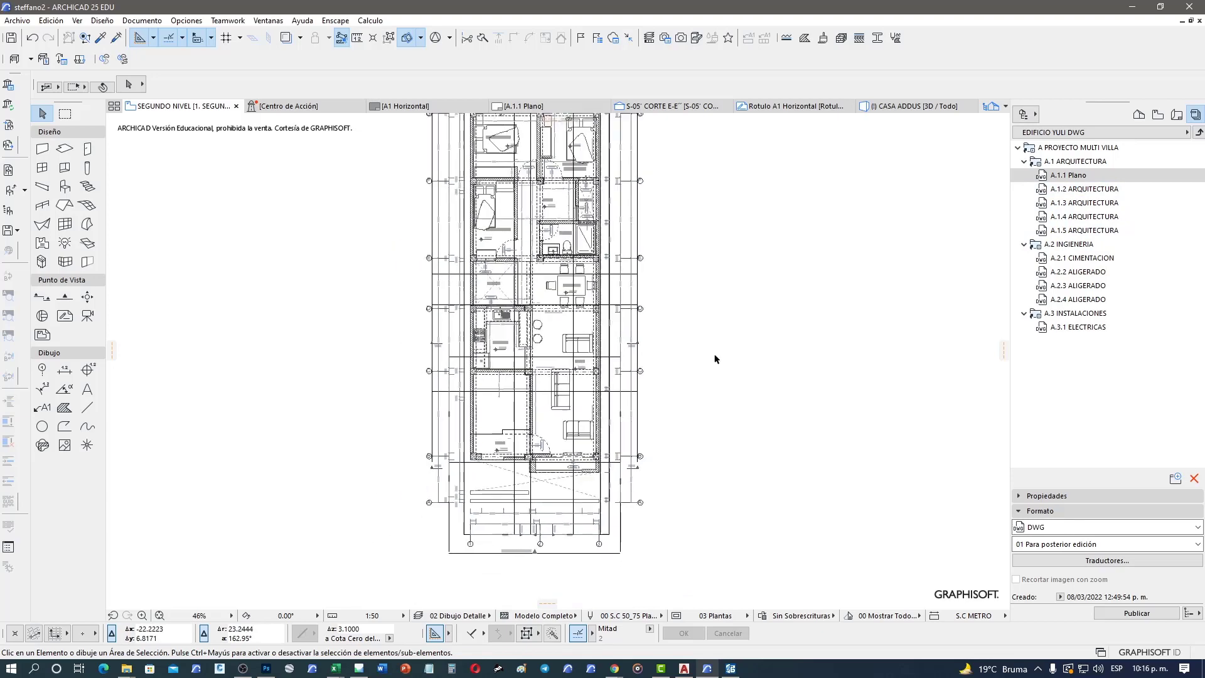
# Step: On layout A.1.1 Plano, inspect the PRIMER and TERCER NIVEL drawings and briefly check SEGUNDO NIVEL
pyautogui.click(542, 106)
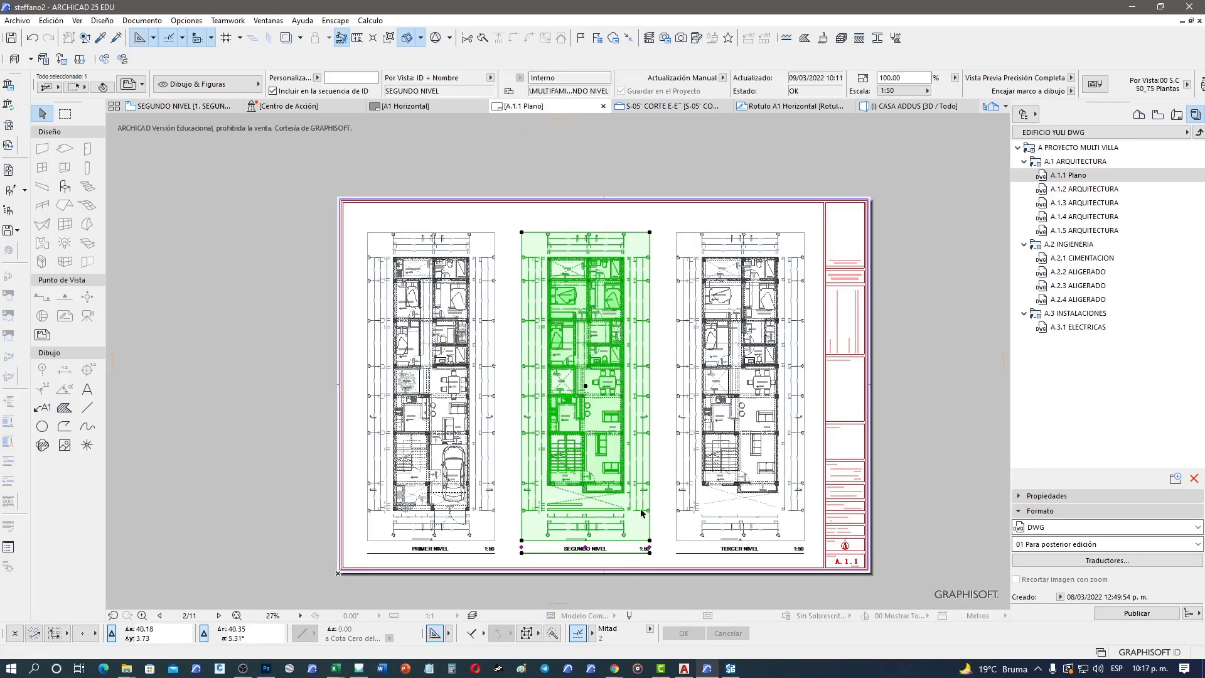
pyautogui.scroll(1, 624, 564)
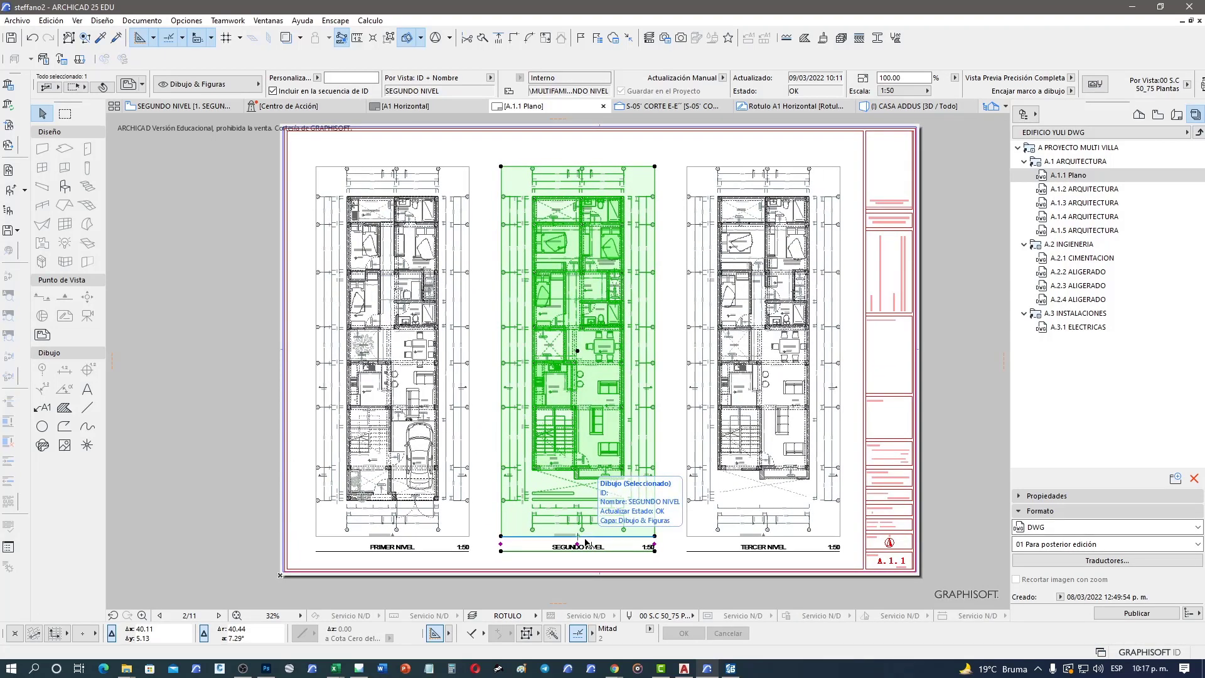
pyautogui.click(466, 453)
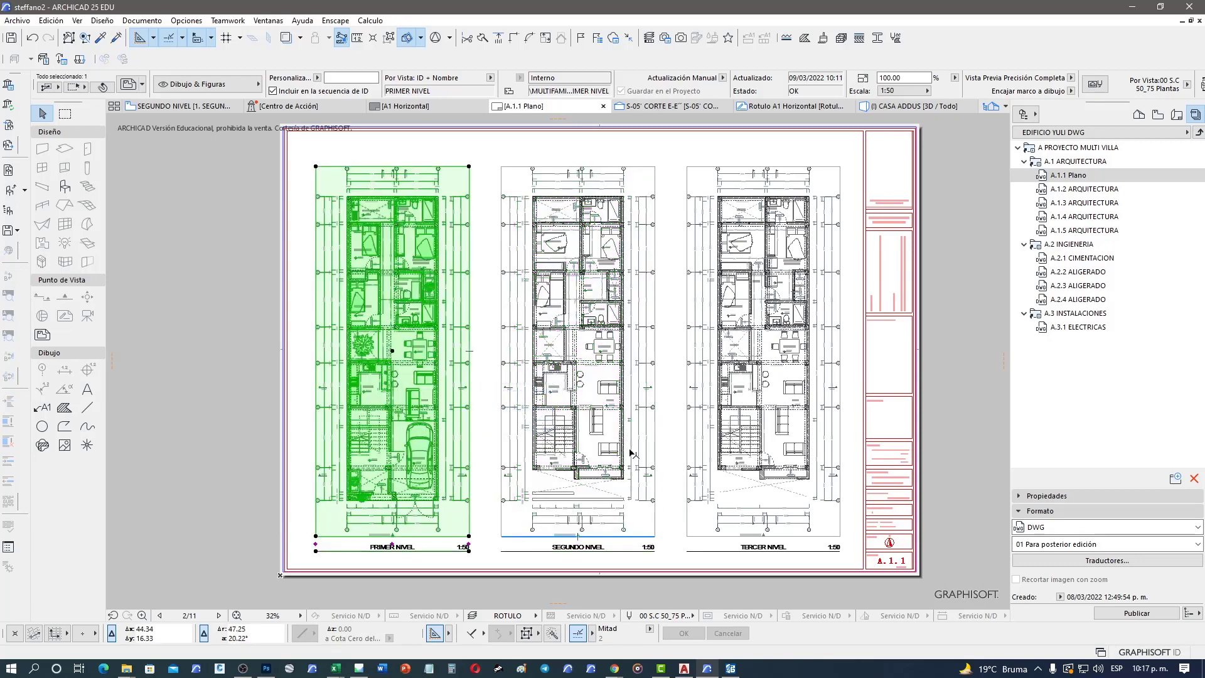
pyautogui.click(690, 445)
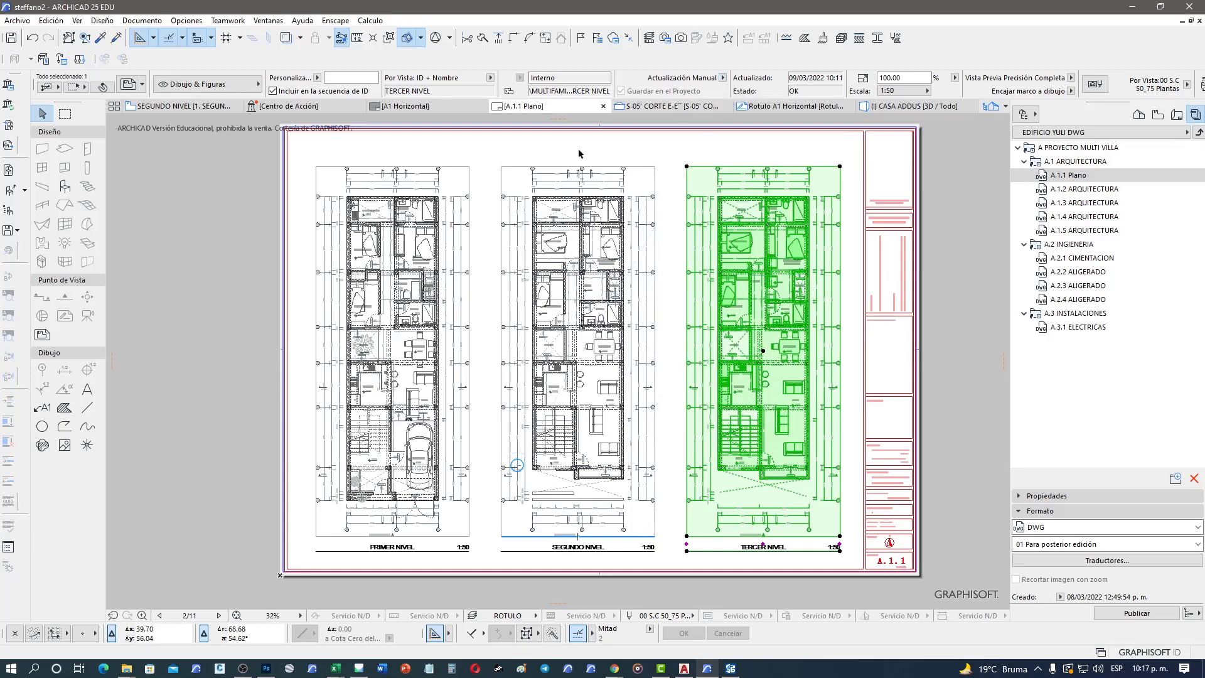
pyautogui.press('Escape')
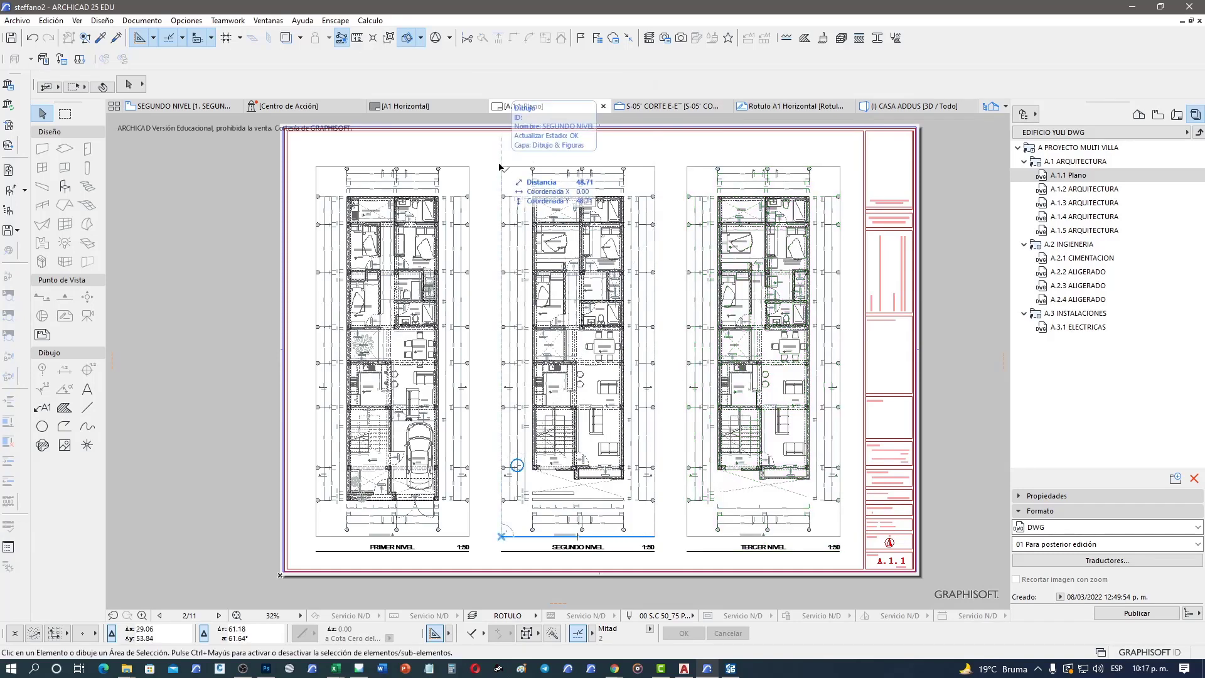
pyautogui.scroll(2, 601, 413)
pyautogui.scroll(3, 602, 413)
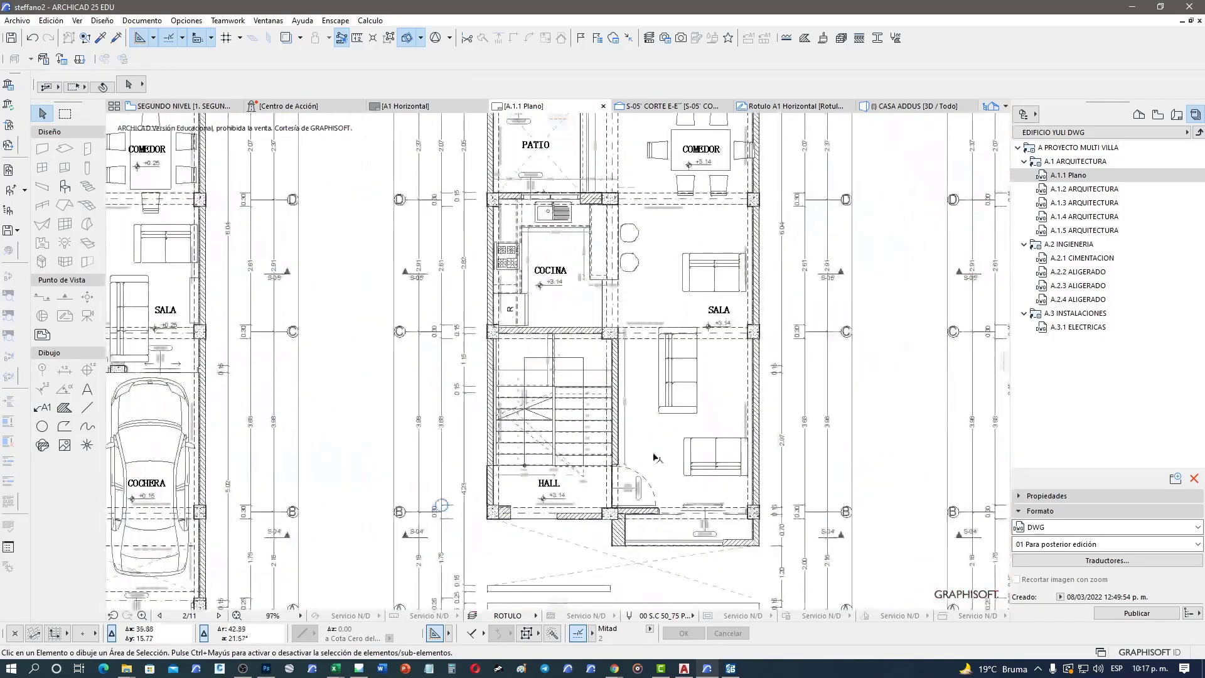
pyautogui.scroll(-3, 576, 364)
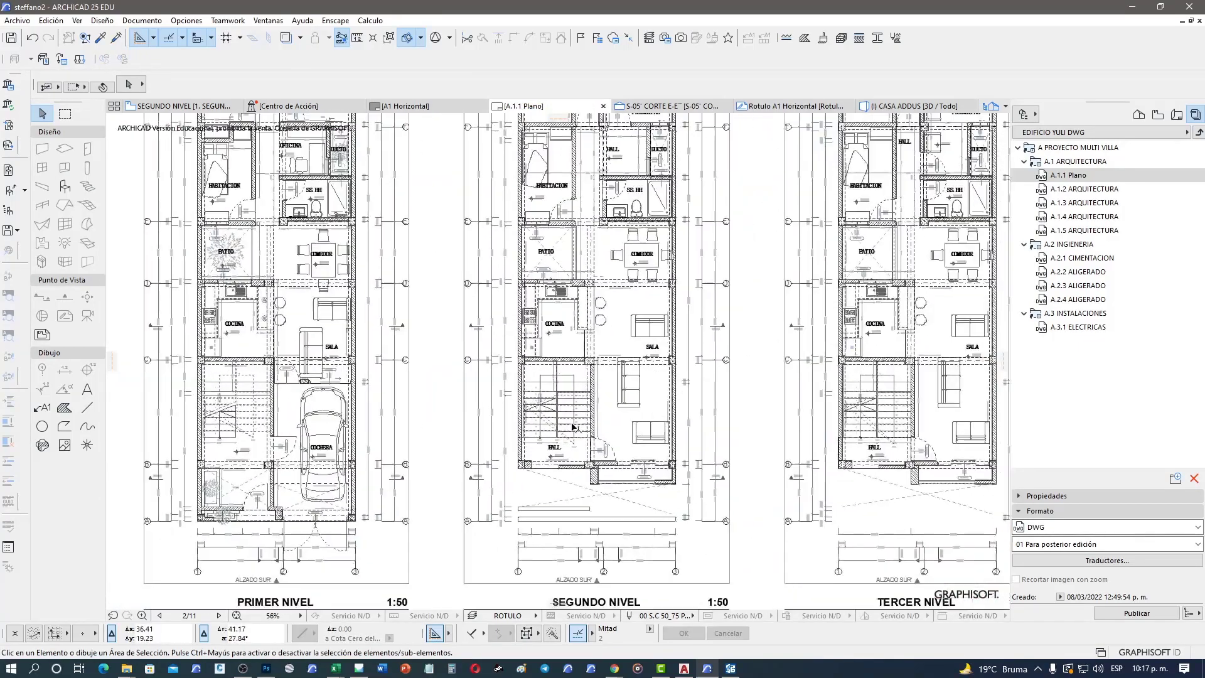
pyautogui.scroll(-1, 574, 376)
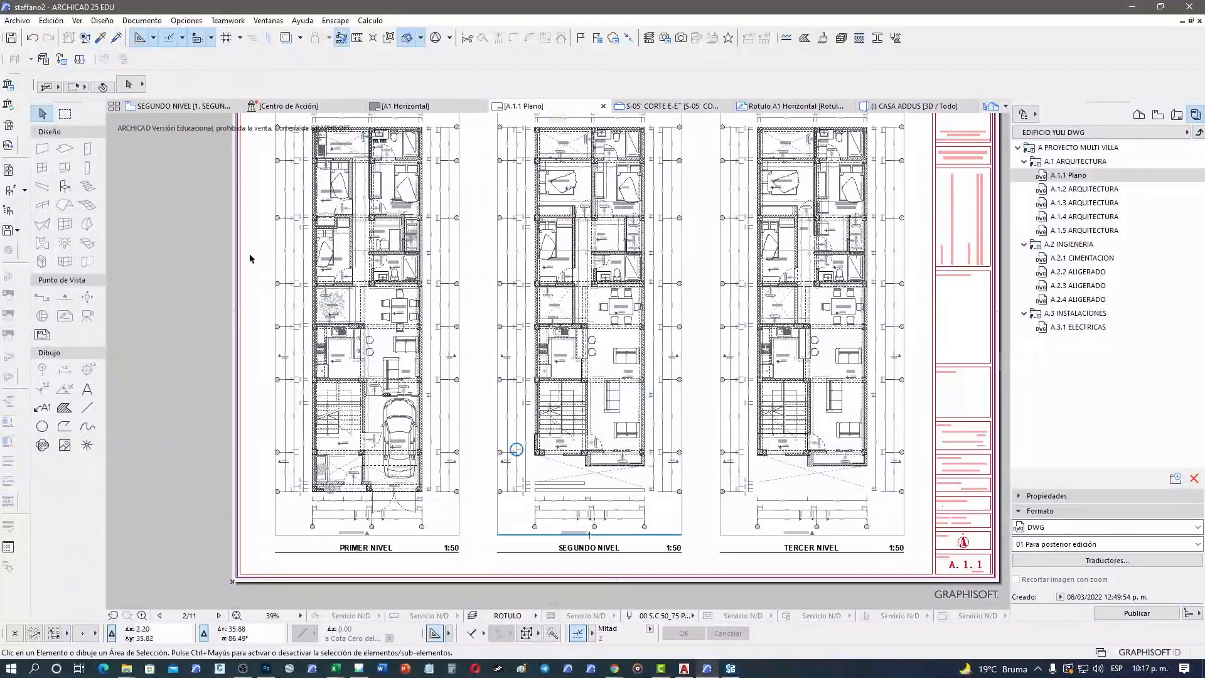
pyautogui.click(180, 106)
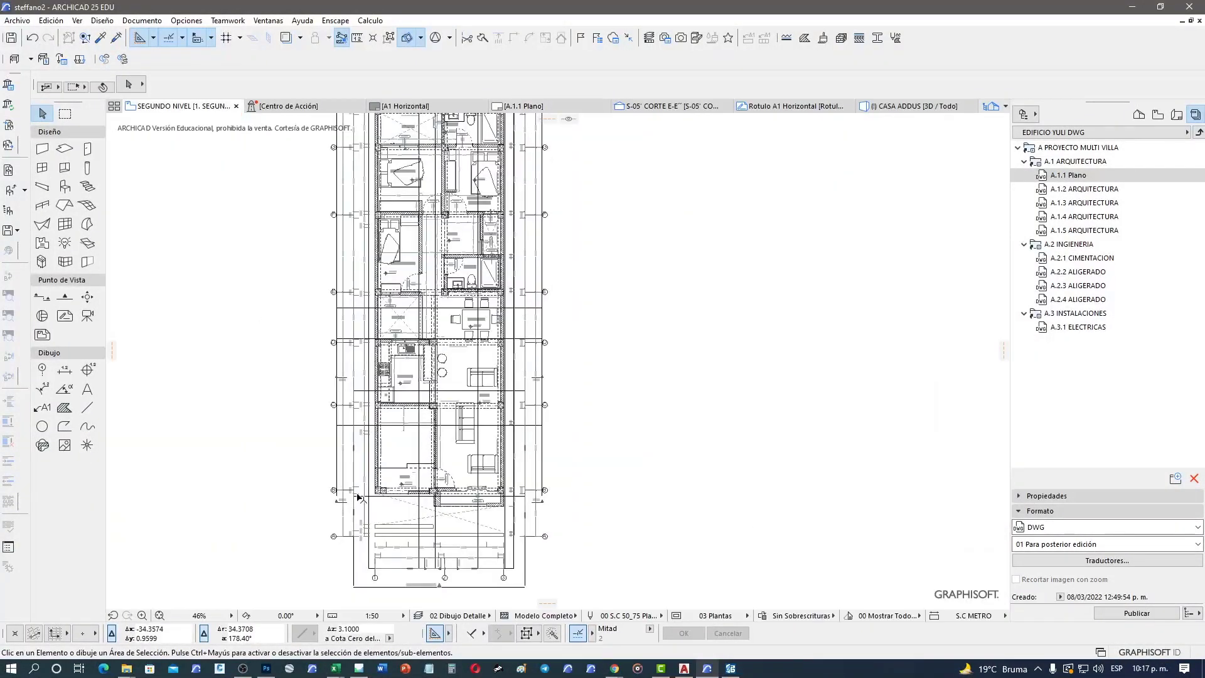
pyautogui.click(578, 107)
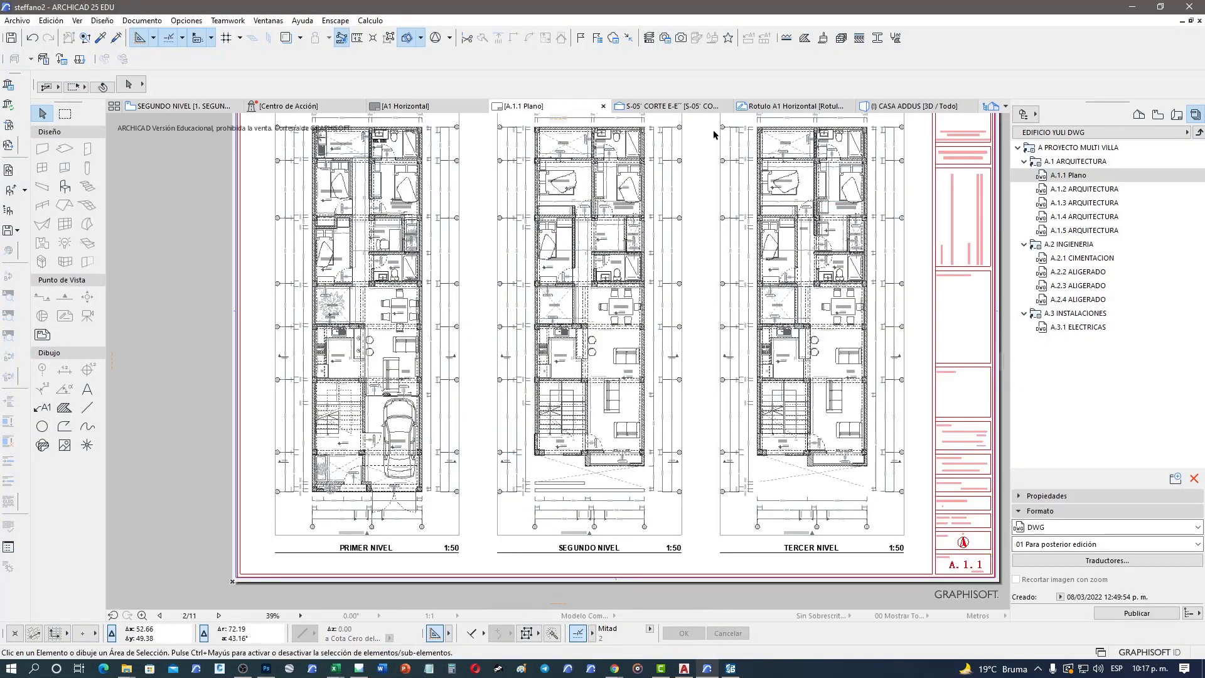
# Step: Switch the PRIMER NIVEL drawing from Actualización Manual to Auto actualizar
pyautogui.click(672, 238)
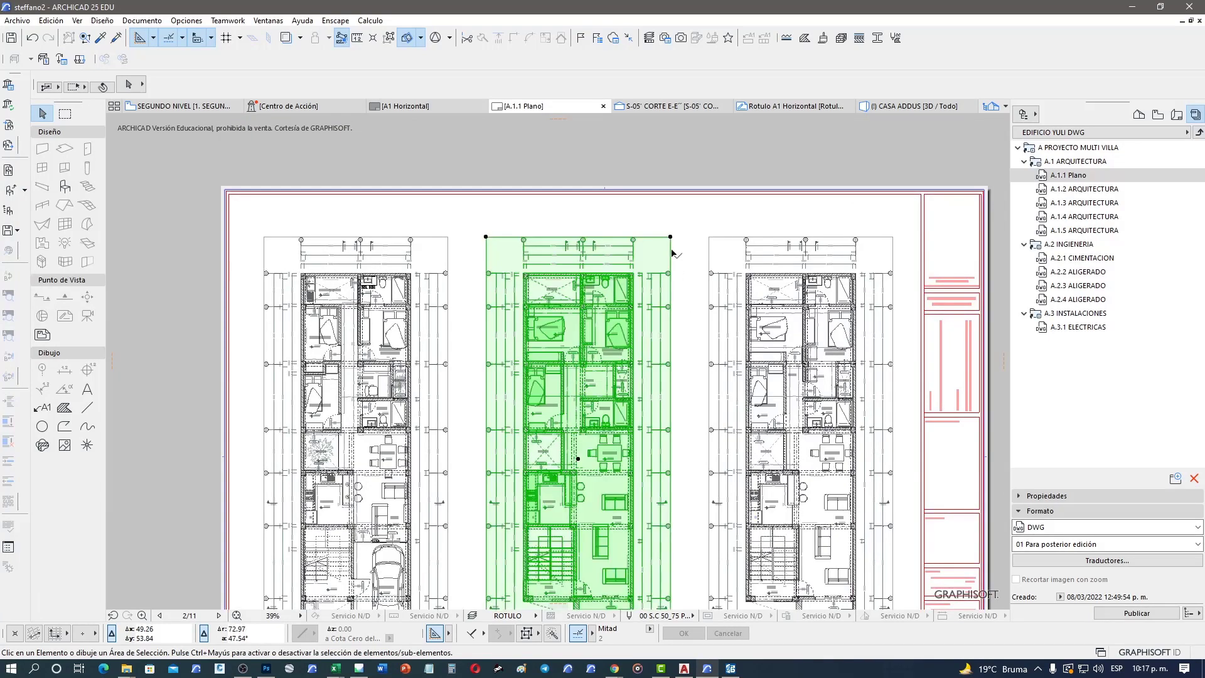
pyautogui.scroll(-2, 668, 349)
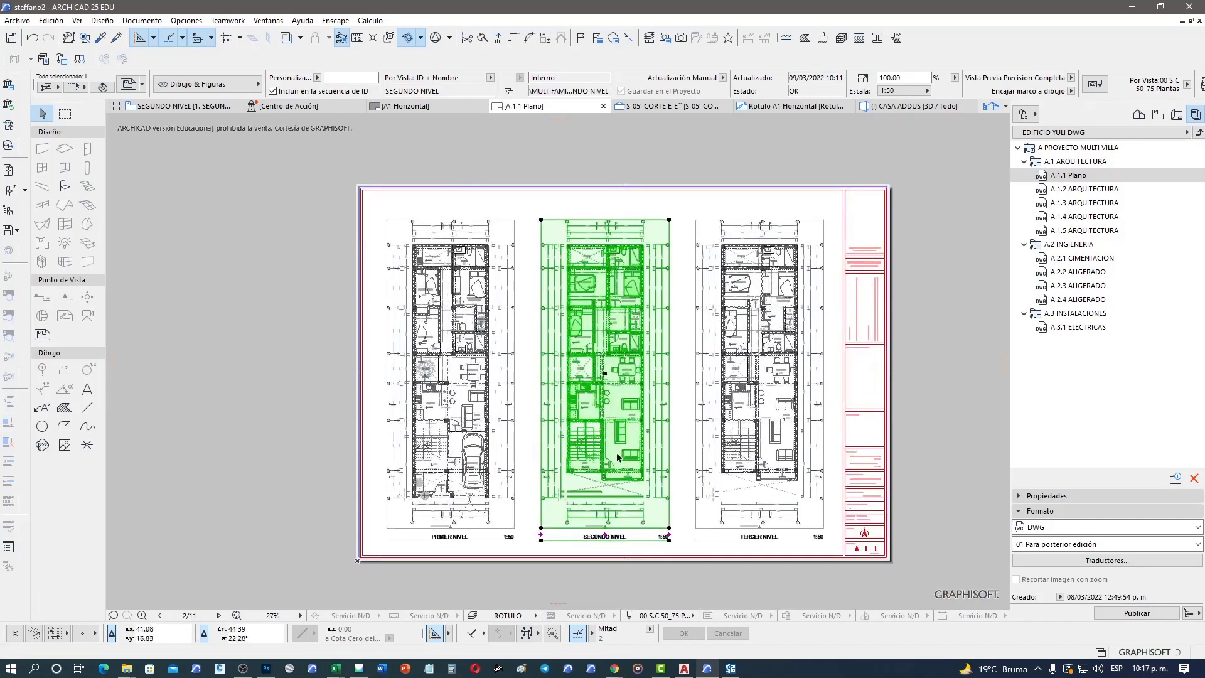
pyautogui.scroll(1, 610, 452)
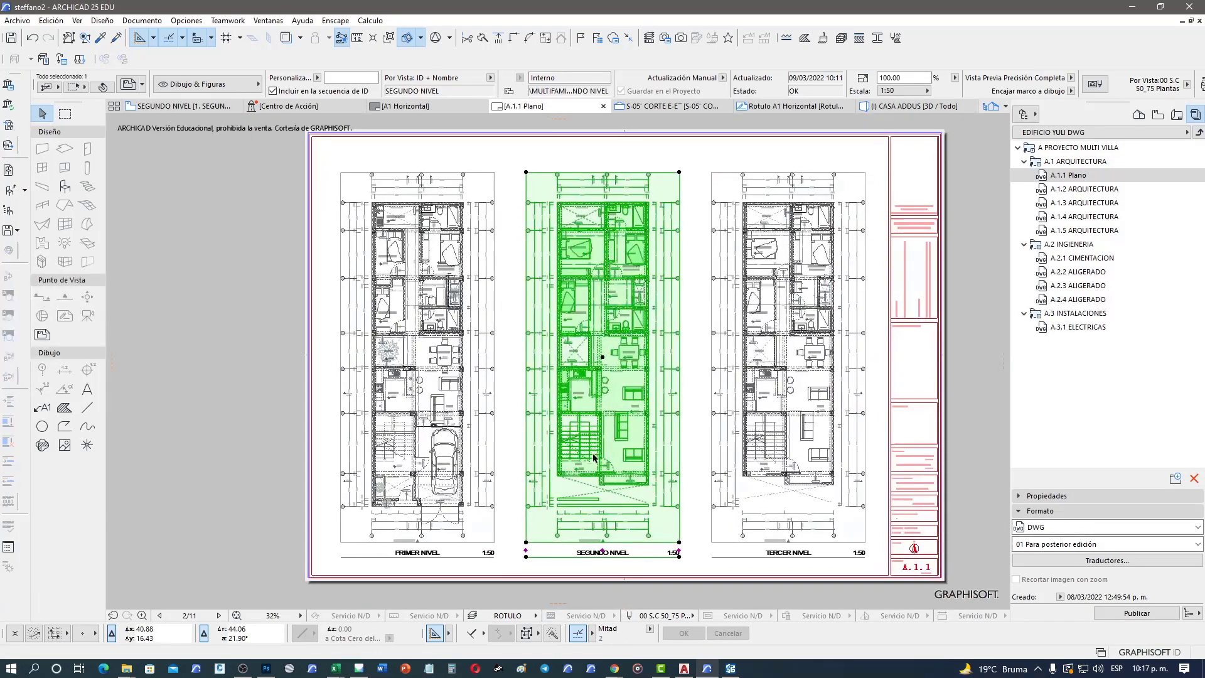
pyautogui.click(495, 175)
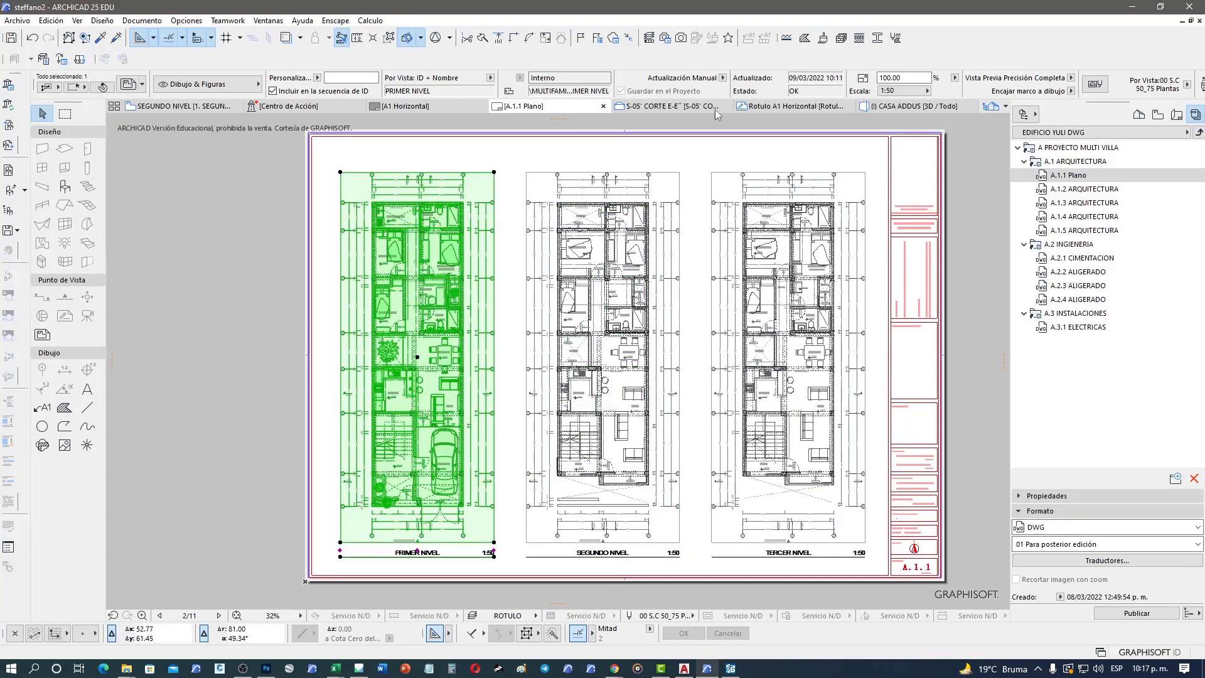
pyautogui.click(722, 77)
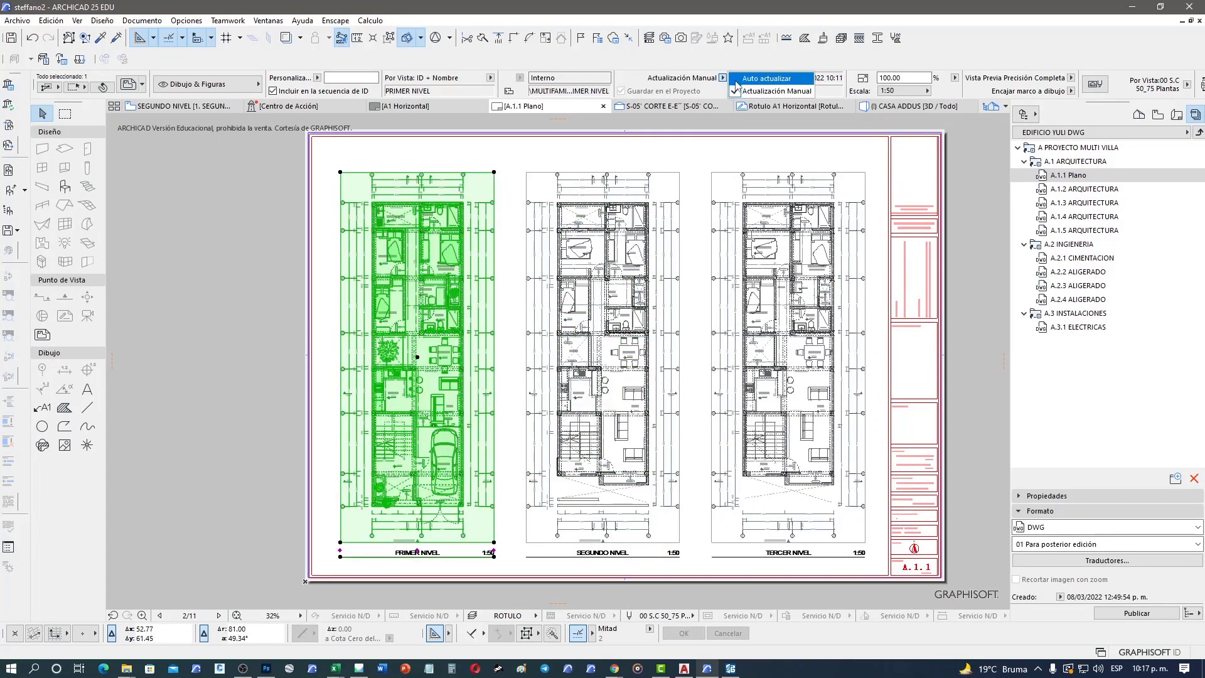
pyautogui.click(736, 80)
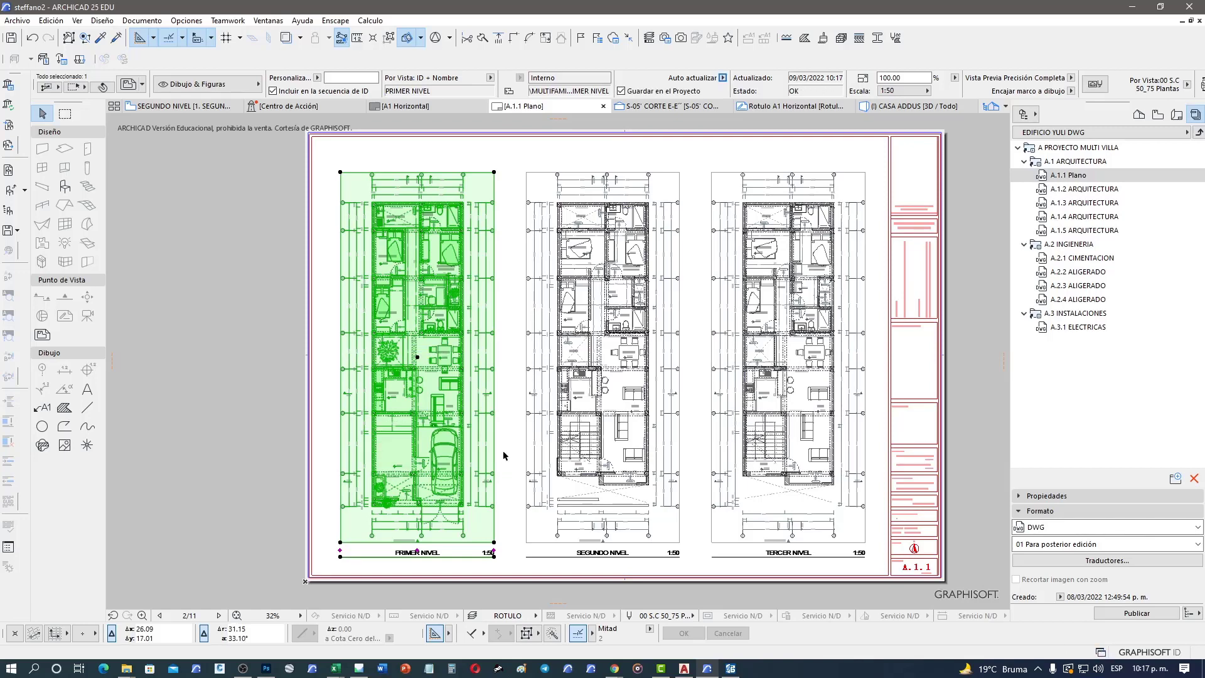
# Step: Check the SEGUNDO and TERCER NIVEL drawings and shift the sheet view slightly left
pyautogui.click(504, 456)
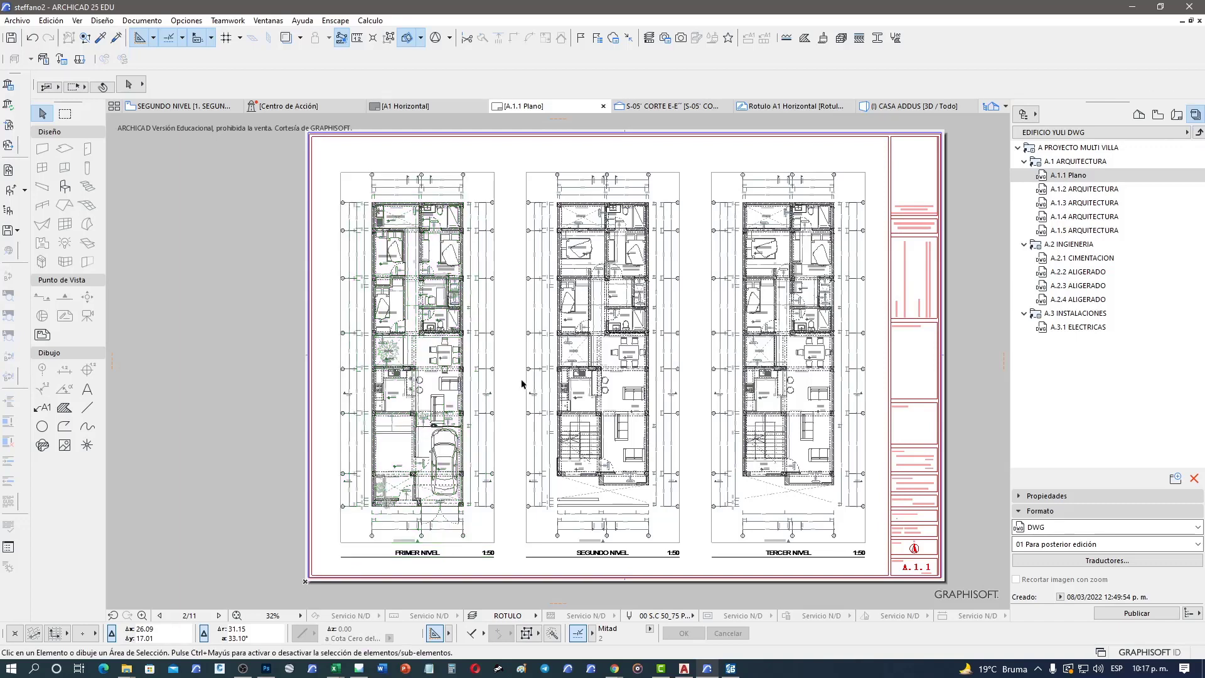
pyautogui.click(528, 194)
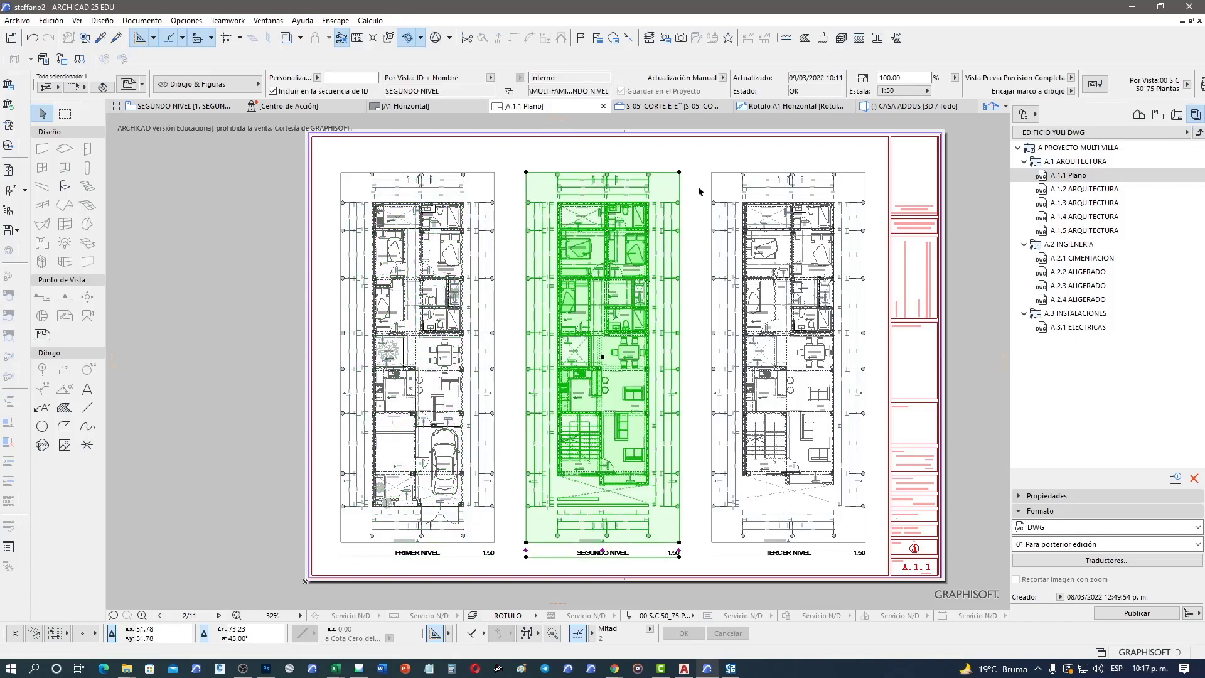
pyautogui.click(713, 193)
pyautogui.click(696, 217)
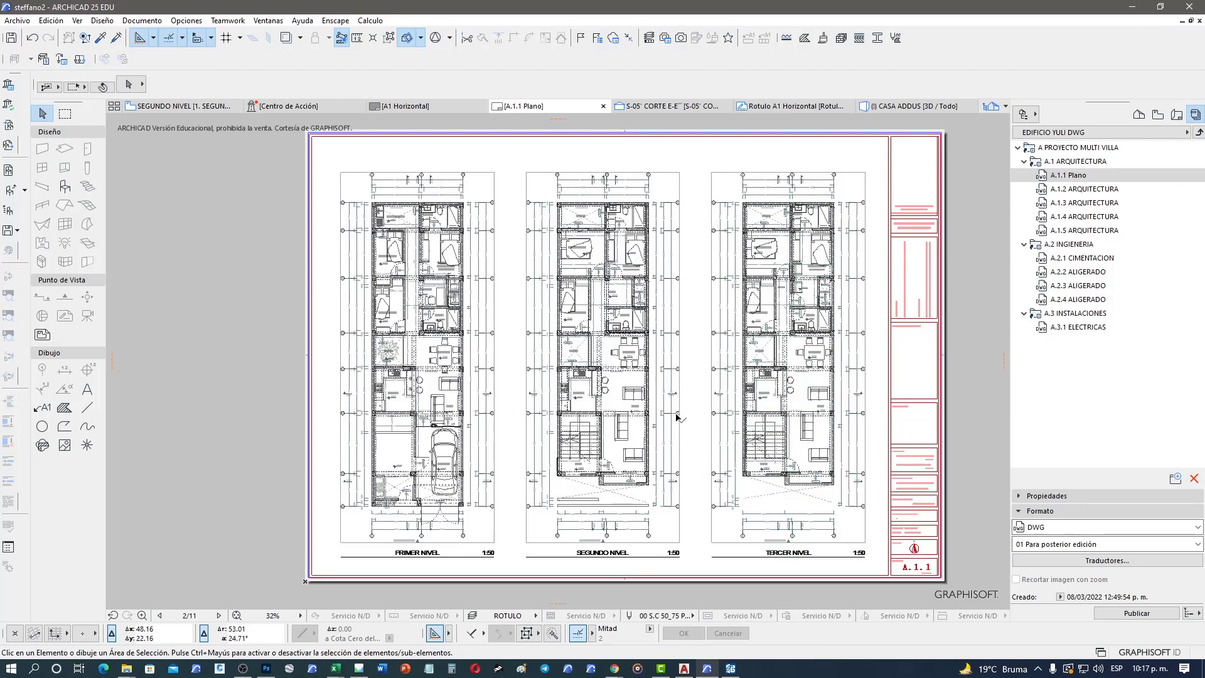
pyautogui.moveTo(694, 425); pyautogui.dragTo(635, 431, button='middle')
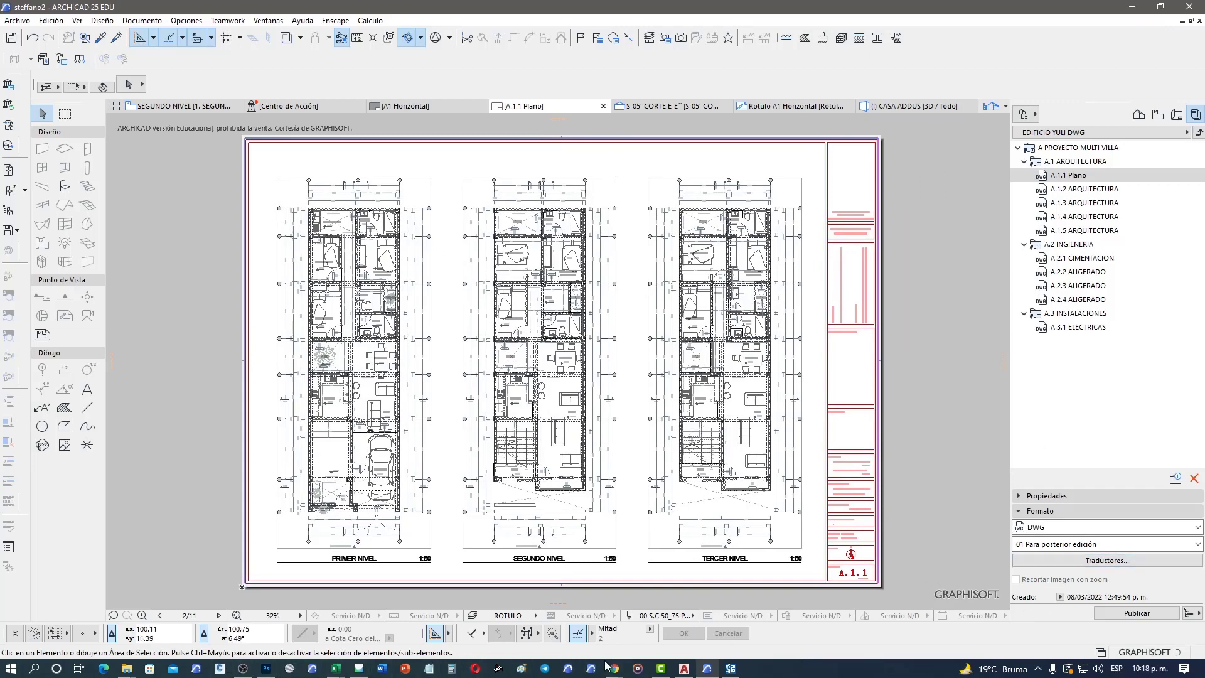
pyautogui.click(683, 669)
# Step: Republish layout A.1.1 Plano as DWG, proceeding past the alert's warnings and closing the report
pyautogui.click(682, 669)
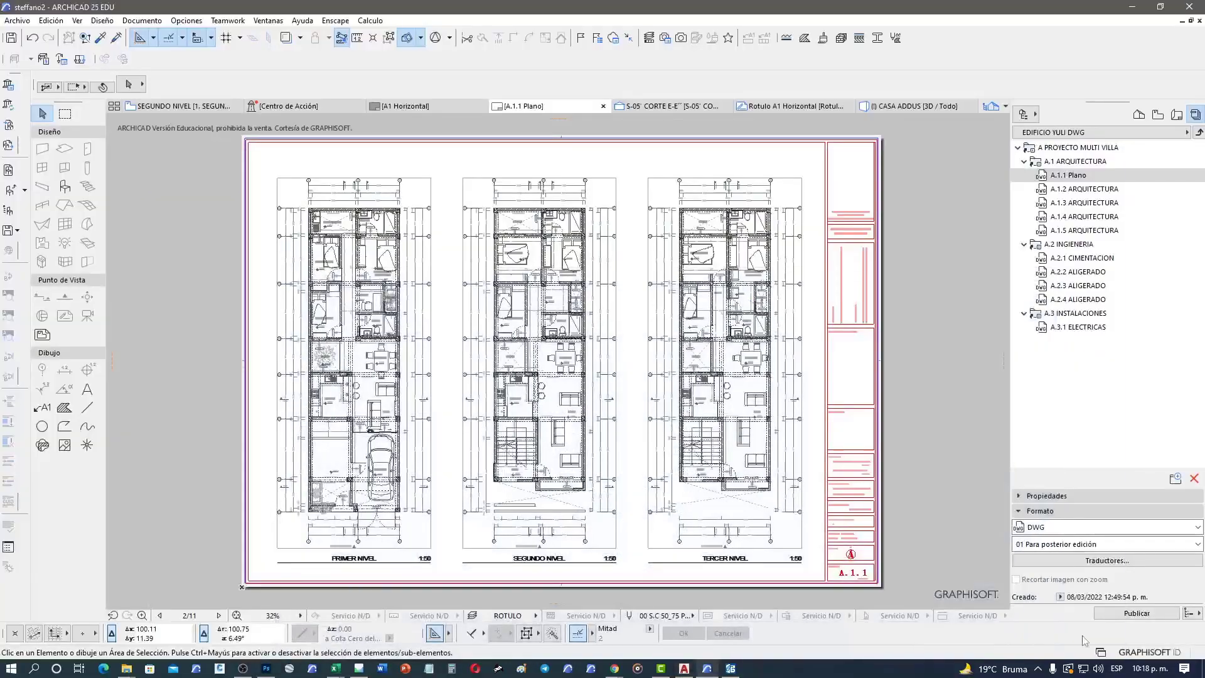
pyautogui.click(1151, 616)
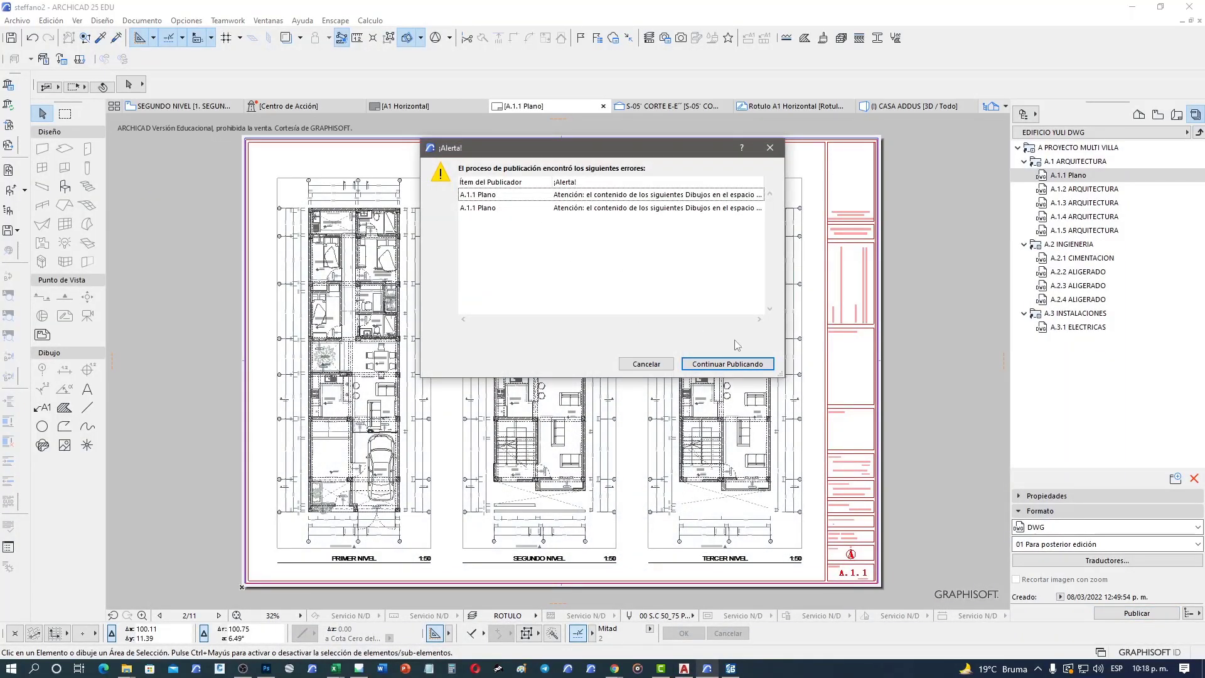
pyautogui.moveTo(783, 375); pyautogui.dragTo(1138, 366)
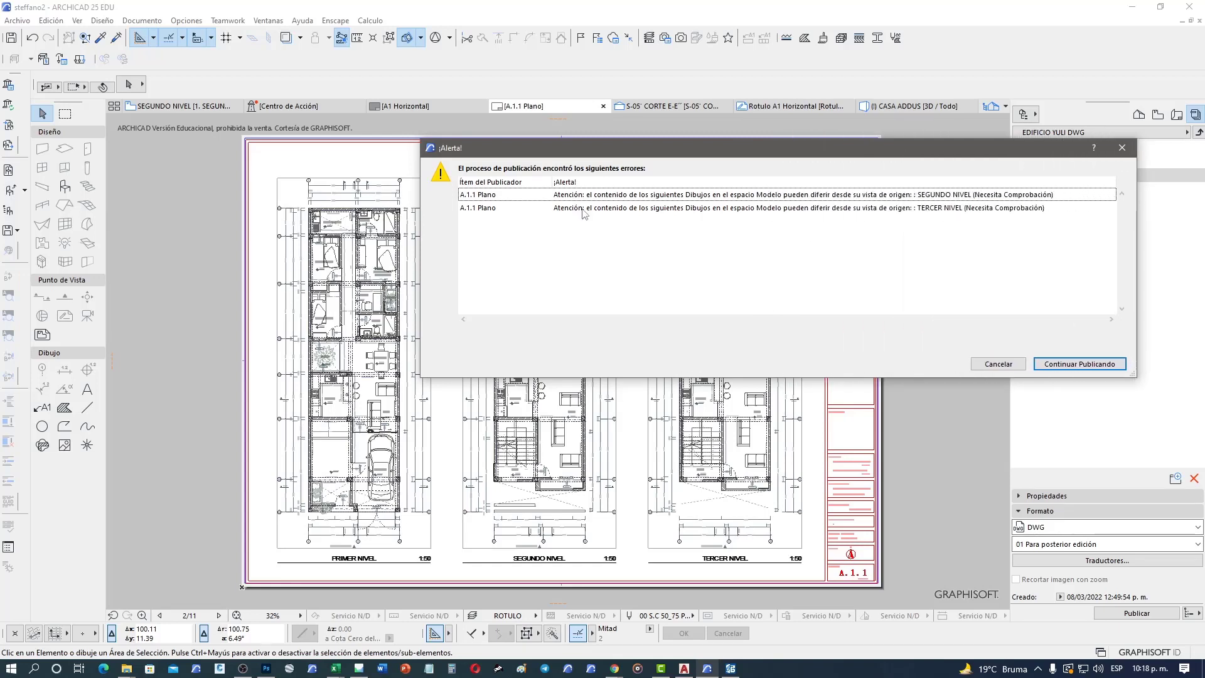
pyautogui.moveTo(536, 156); pyautogui.dragTo(528, 397)
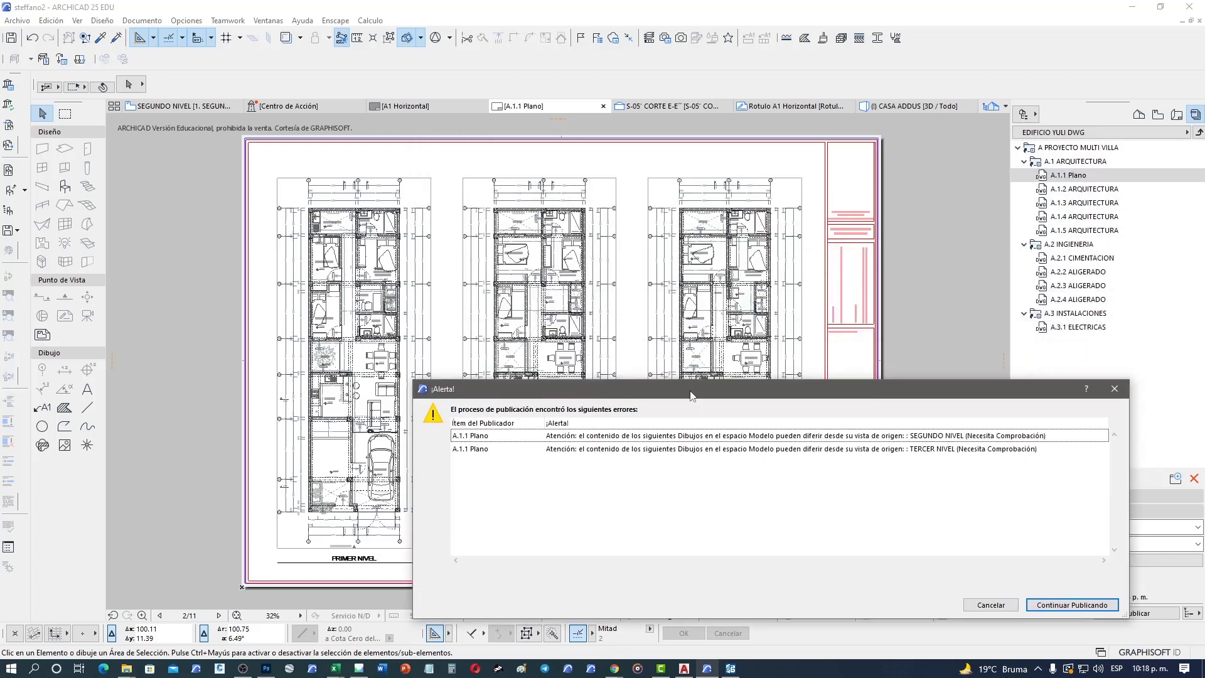
pyautogui.moveTo(691, 394); pyautogui.dragTo(464, 176)
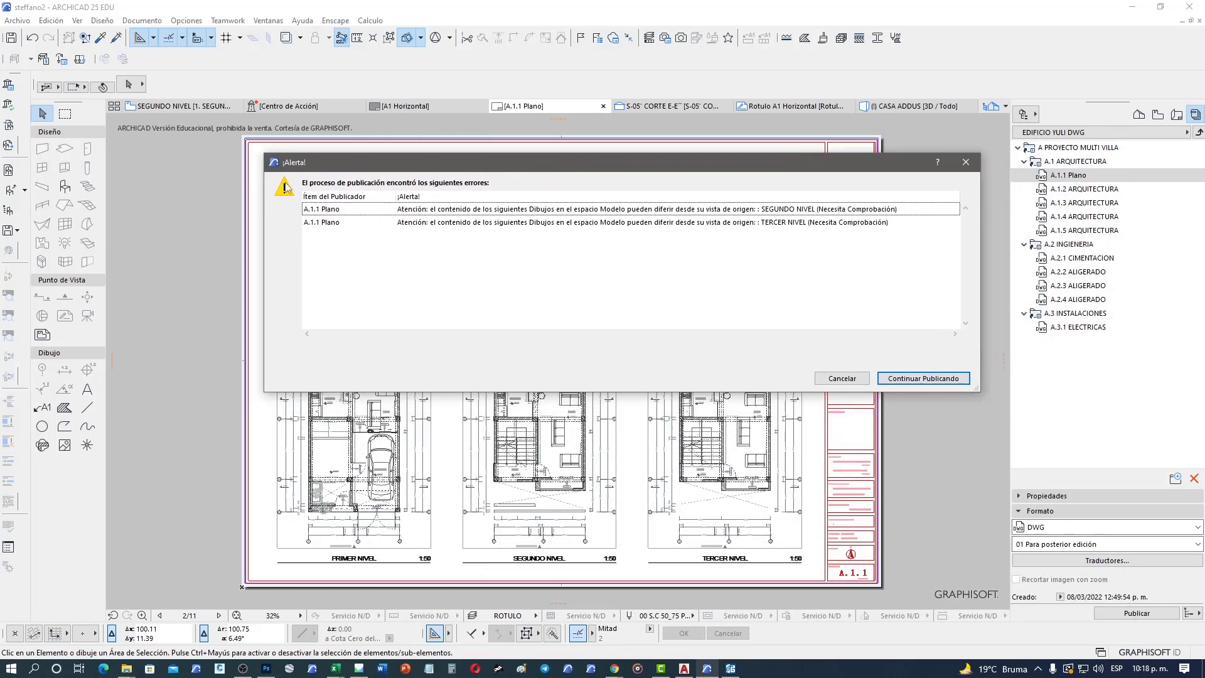
pyautogui.click(932, 379)
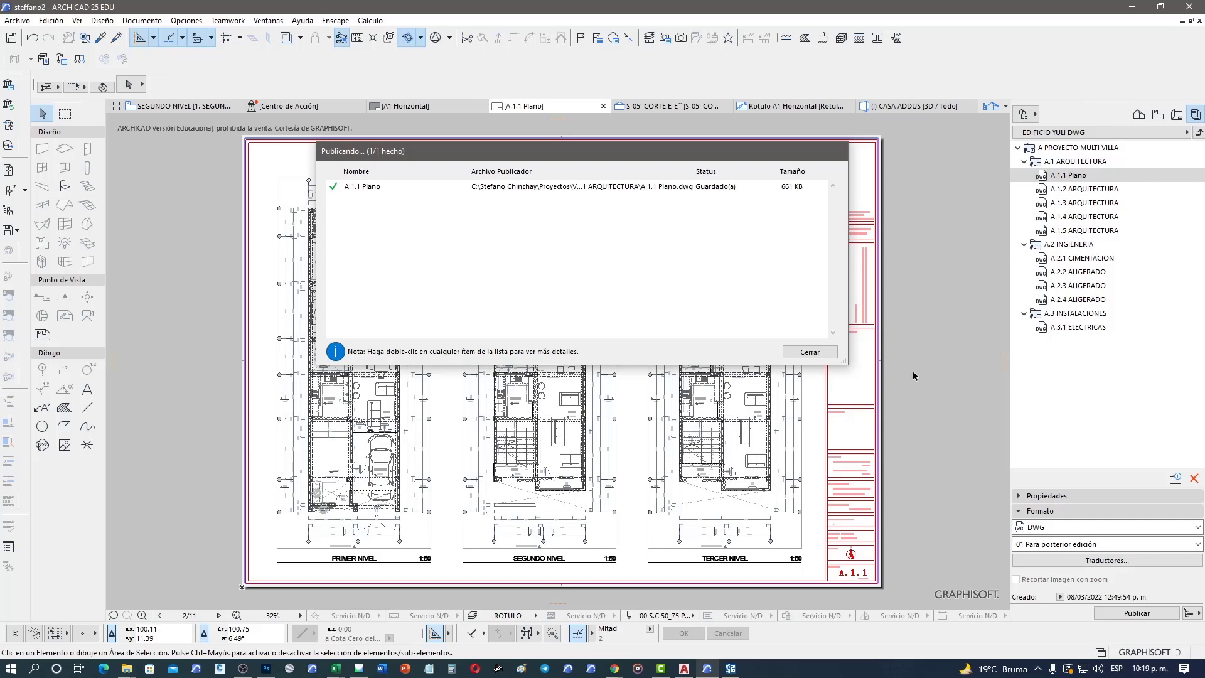
pyautogui.click(828, 351)
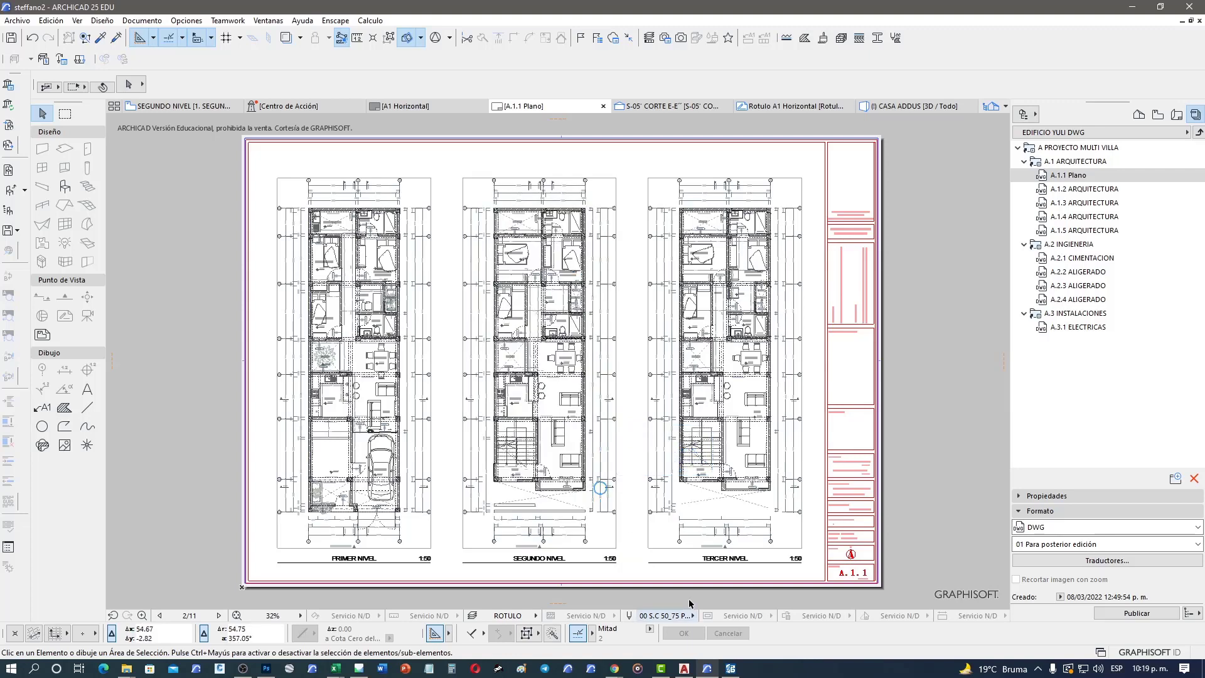
# Step: Open A.1.1 Plano from AutoCAD's recent drawings and view its paper layout
pyautogui.click(684, 671)
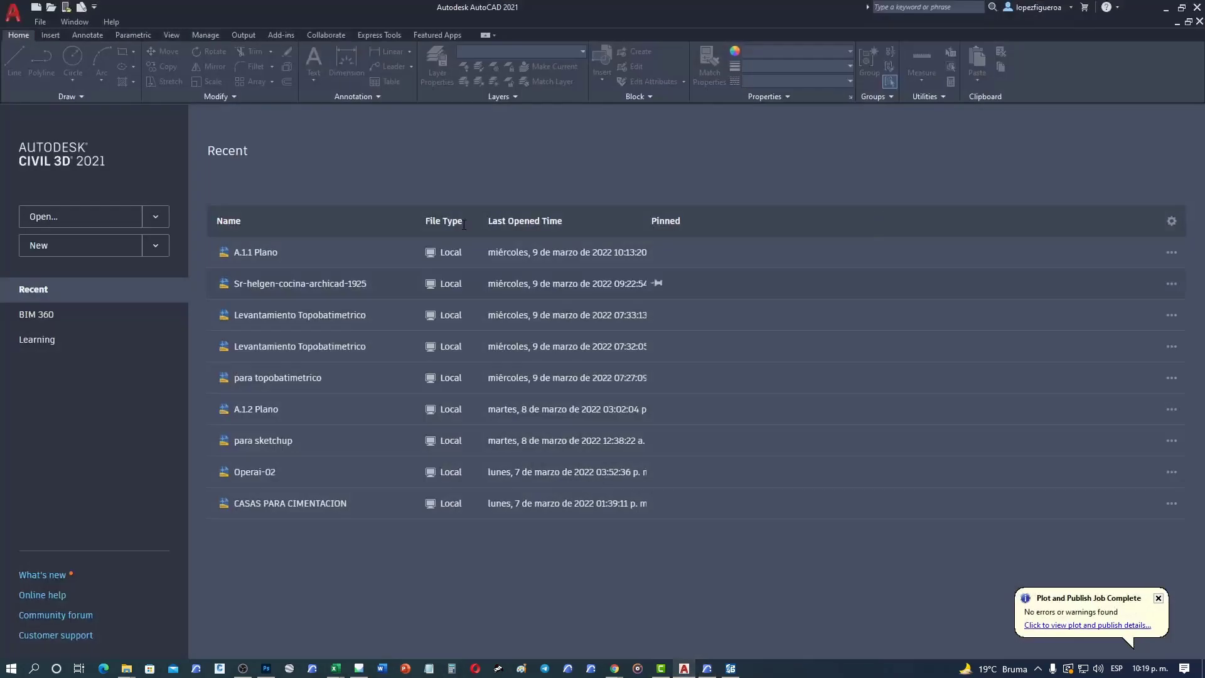
pyautogui.click(272, 253)
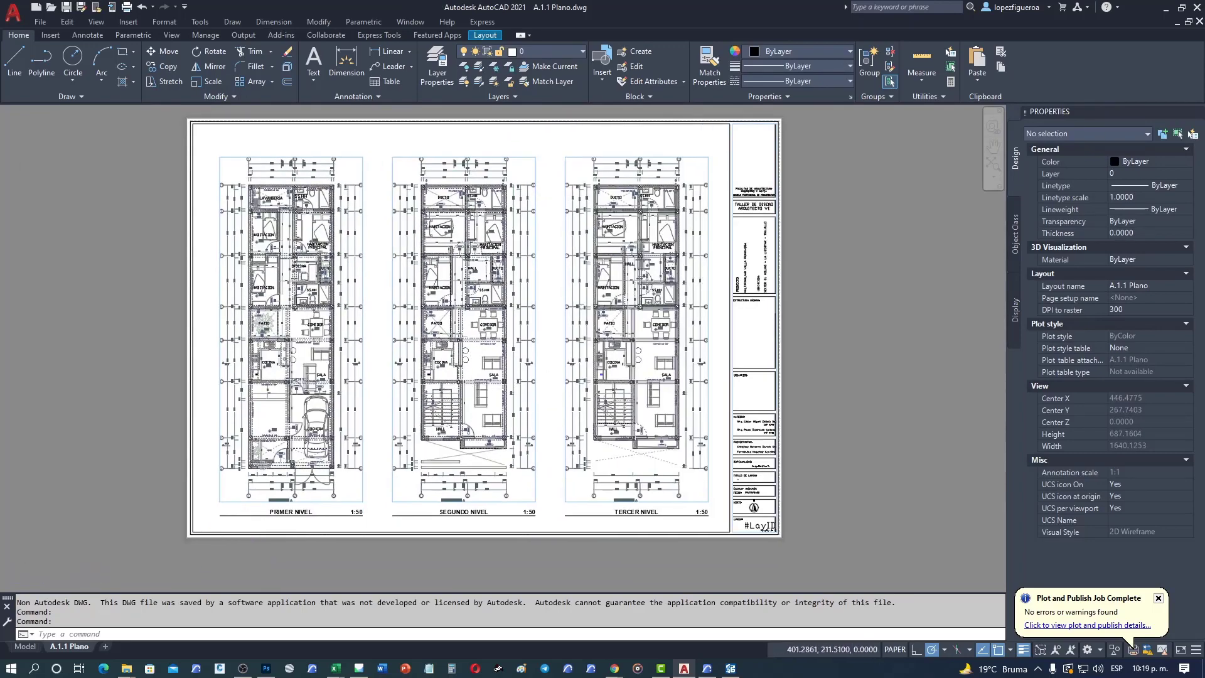
pyautogui.scroll(4, 469, 386)
pyautogui.scroll(-2, 696, 348)
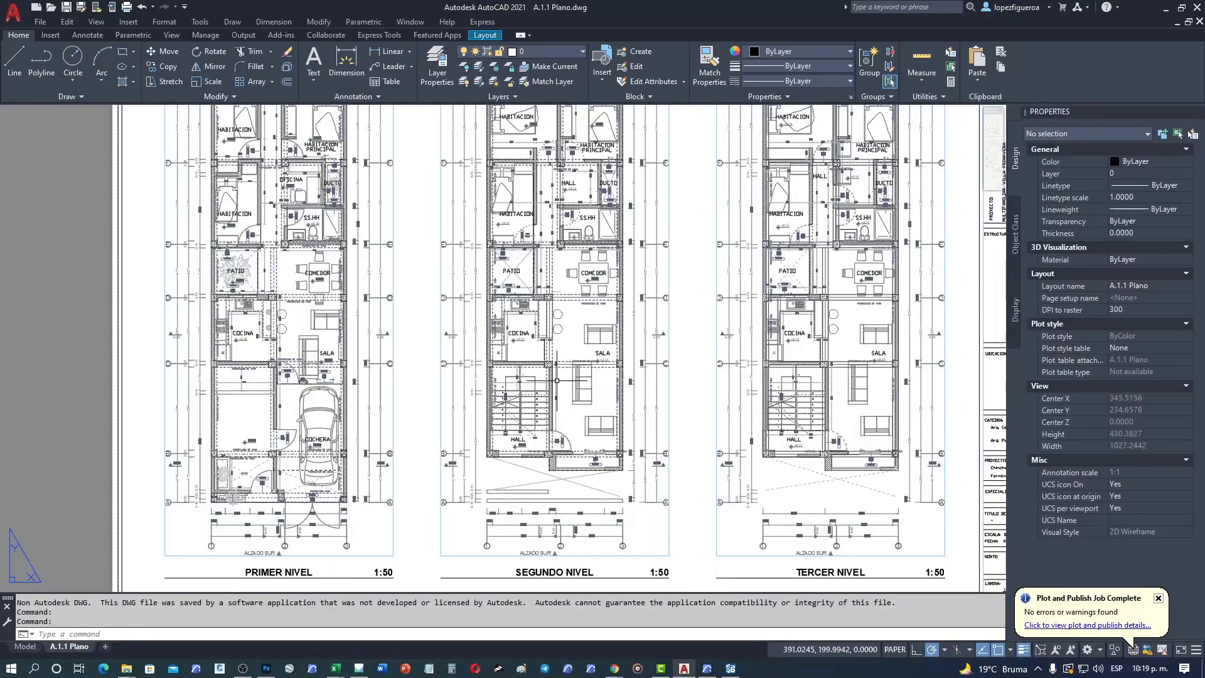
# Step: In model space, zoom to extents (Z, E) and move in on the three exported floor plans
pyautogui.click(25, 647)
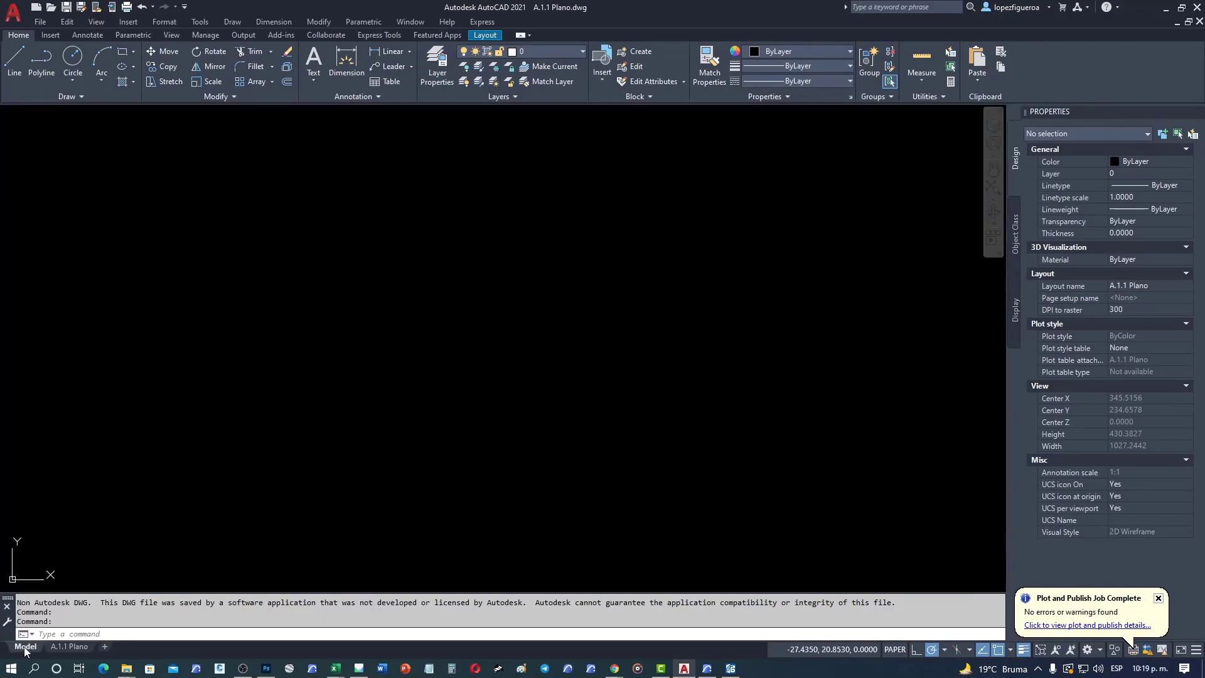
pyautogui.scroll(-4, 430, 409)
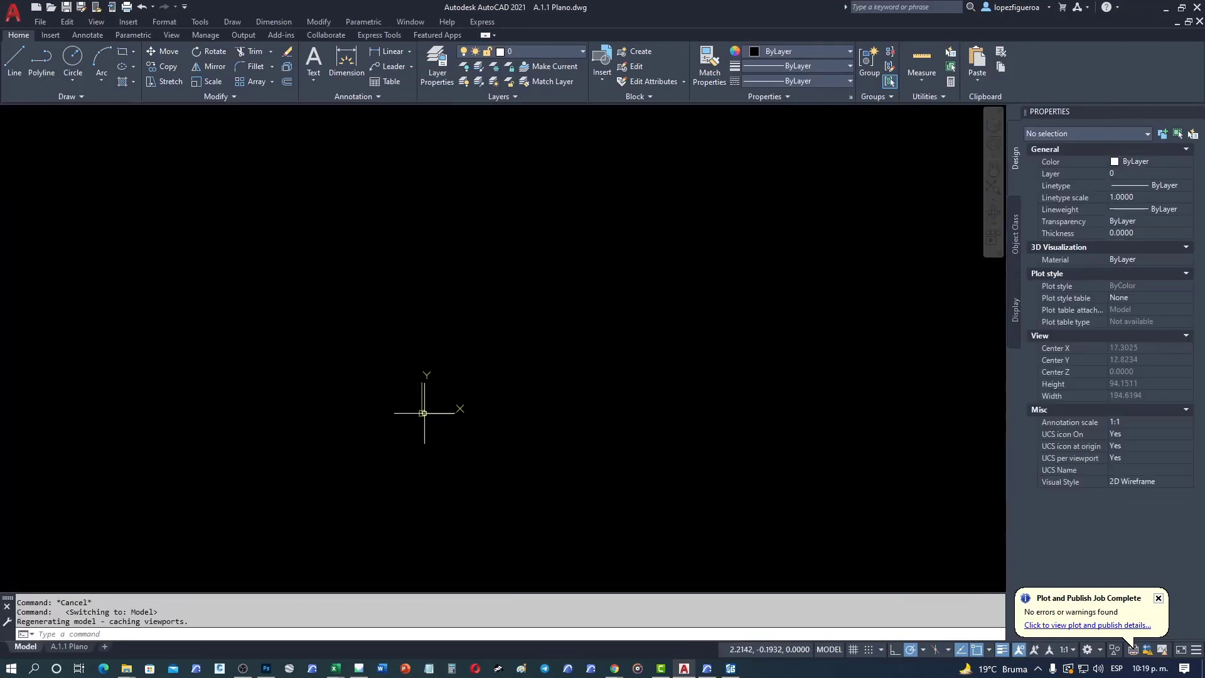
pyautogui.scroll(-4, 426, 412)
pyautogui.write('z')
pyautogui.press('Return')
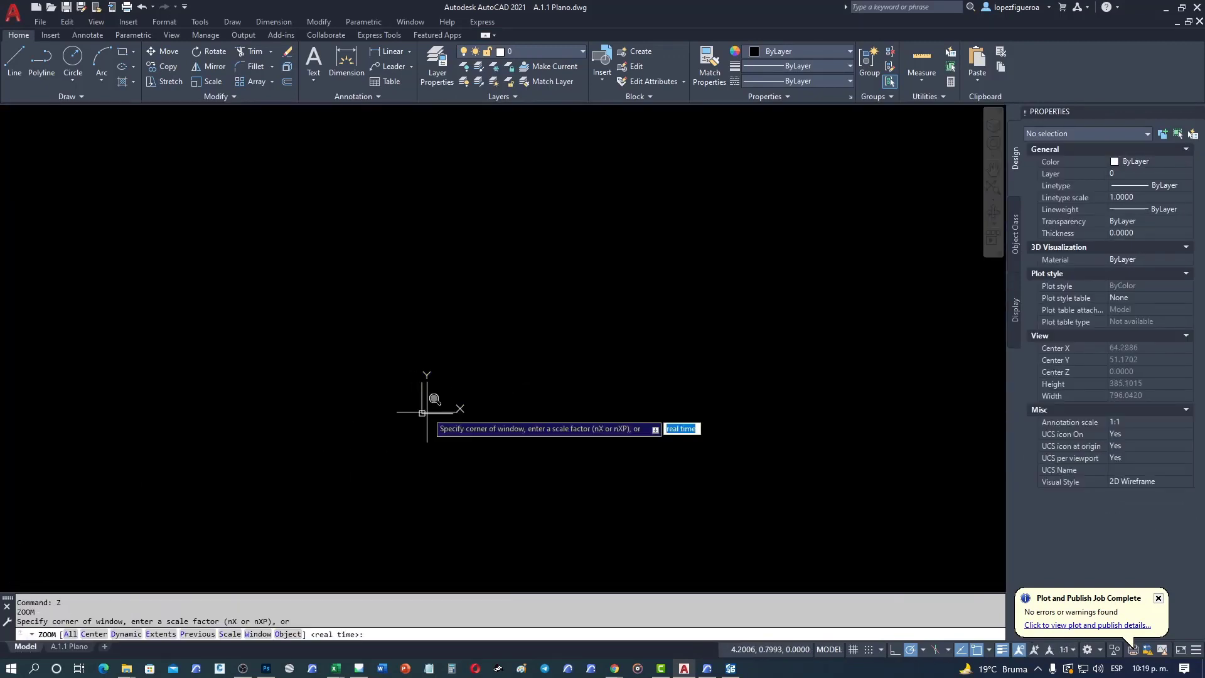
pyautogui.write('e')
pyautogui.press('Return')
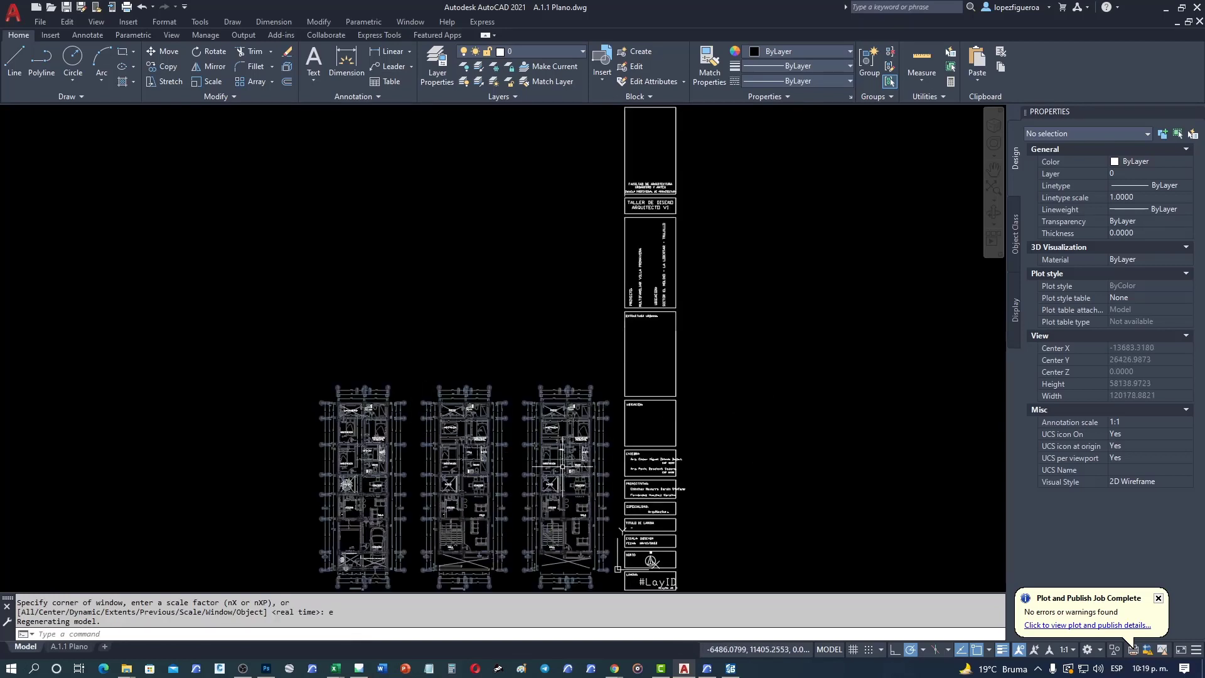
pyautogui.moveTo(447, 523); pyautogui.dragTo(479, 437, button='middle')
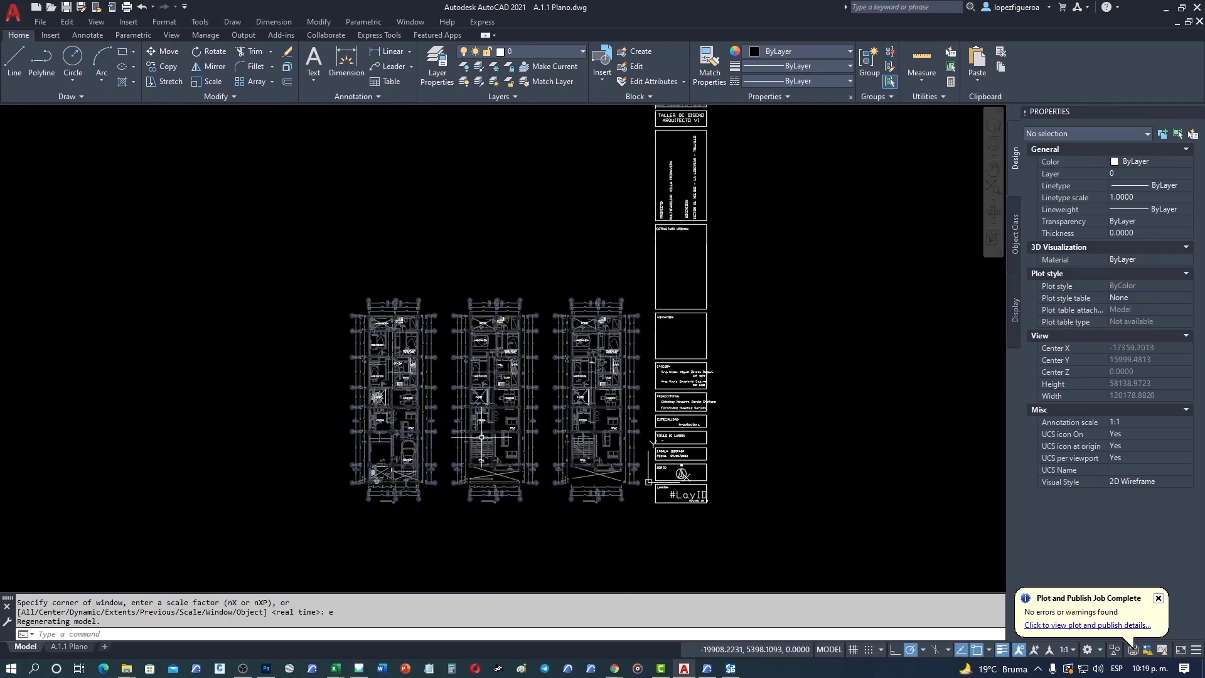
pyautogui.scroll(2, 470, 402)
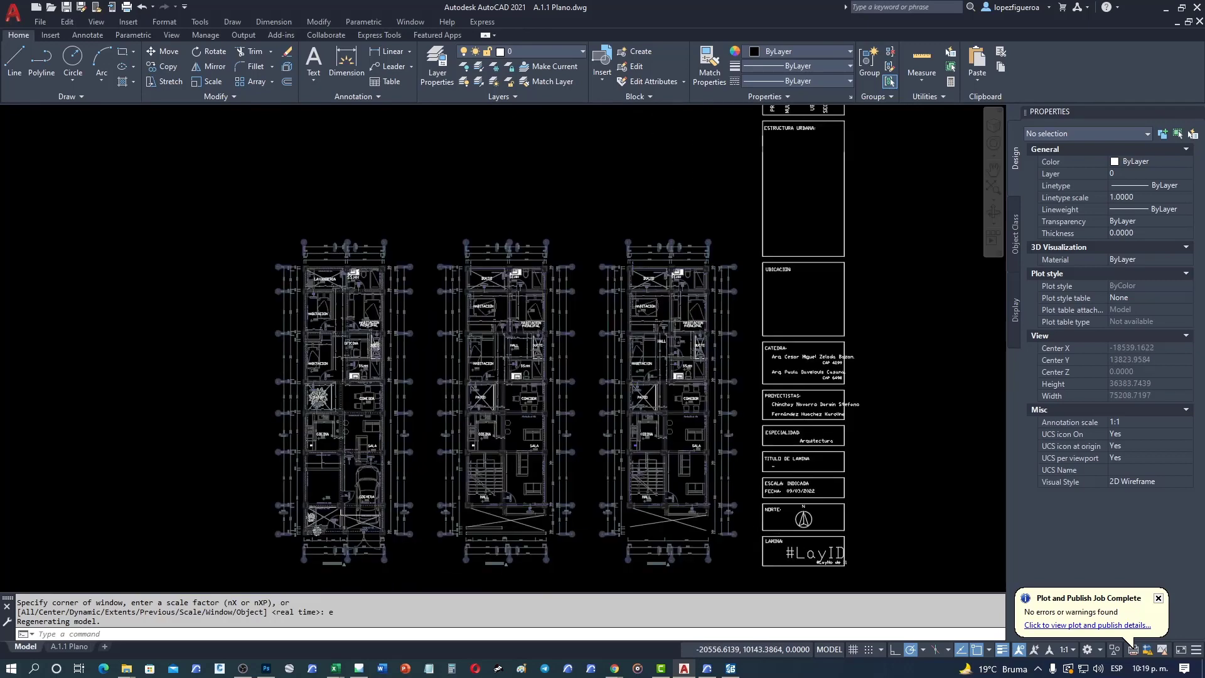
pyautogui.scroll(2, 471, 402)
pyautogui.moveTo(471, 401)
pyautogui.mouseDown(button='middle')
pyautogui.moveTo(463, 440)
pyautogui.moveTo(525, 363)
pyautogui.mouseUp(button='middle')
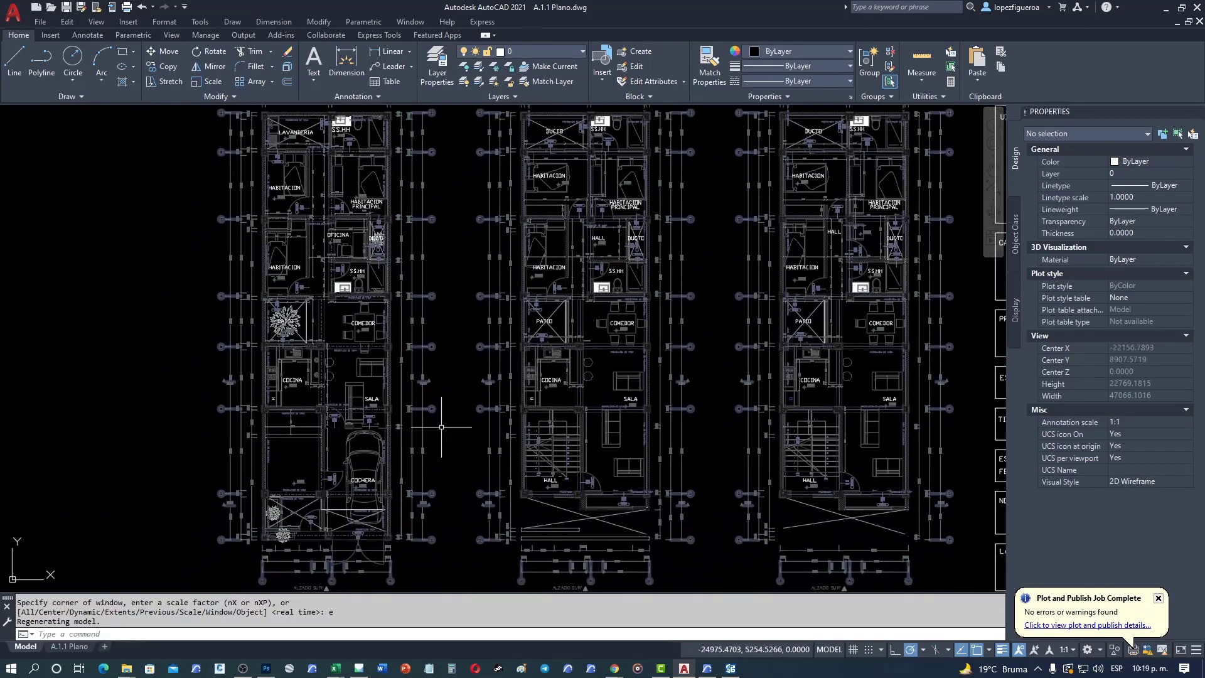
# Step: Compare layout and model space, then inspect the vertical line between grid axes F and G
pyautogui.click(76, 647)
pyautogui.click(25, 647)
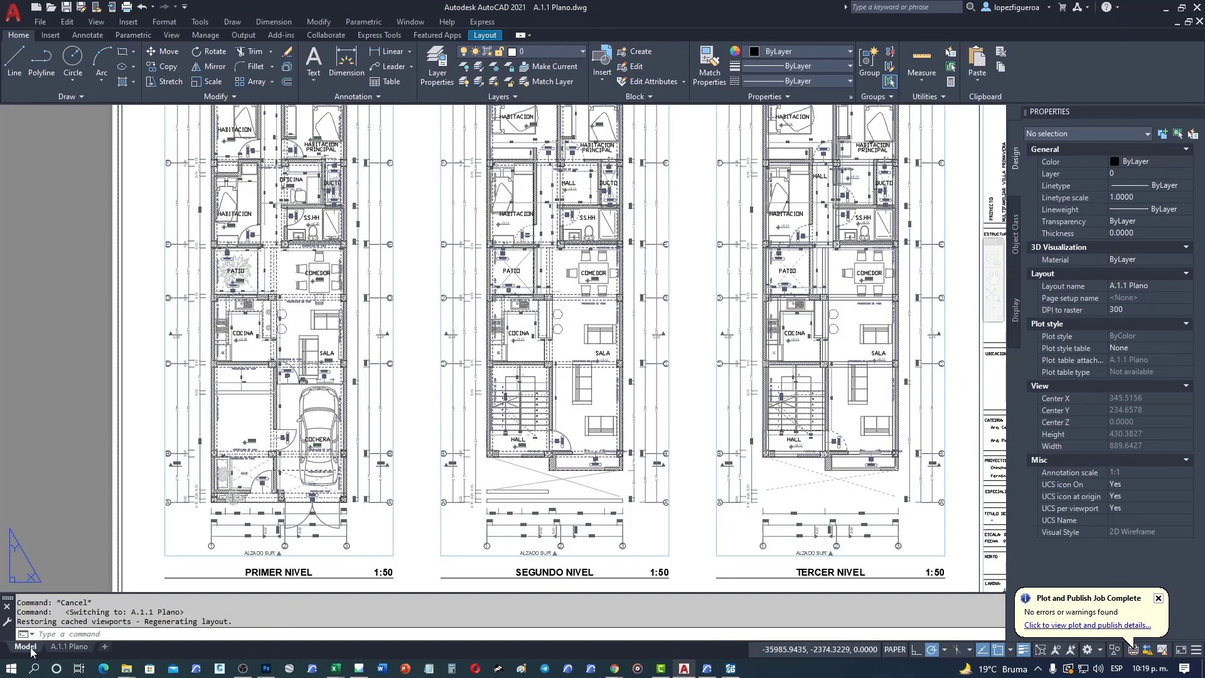
pyautogui.scroll(1, 686, 228)
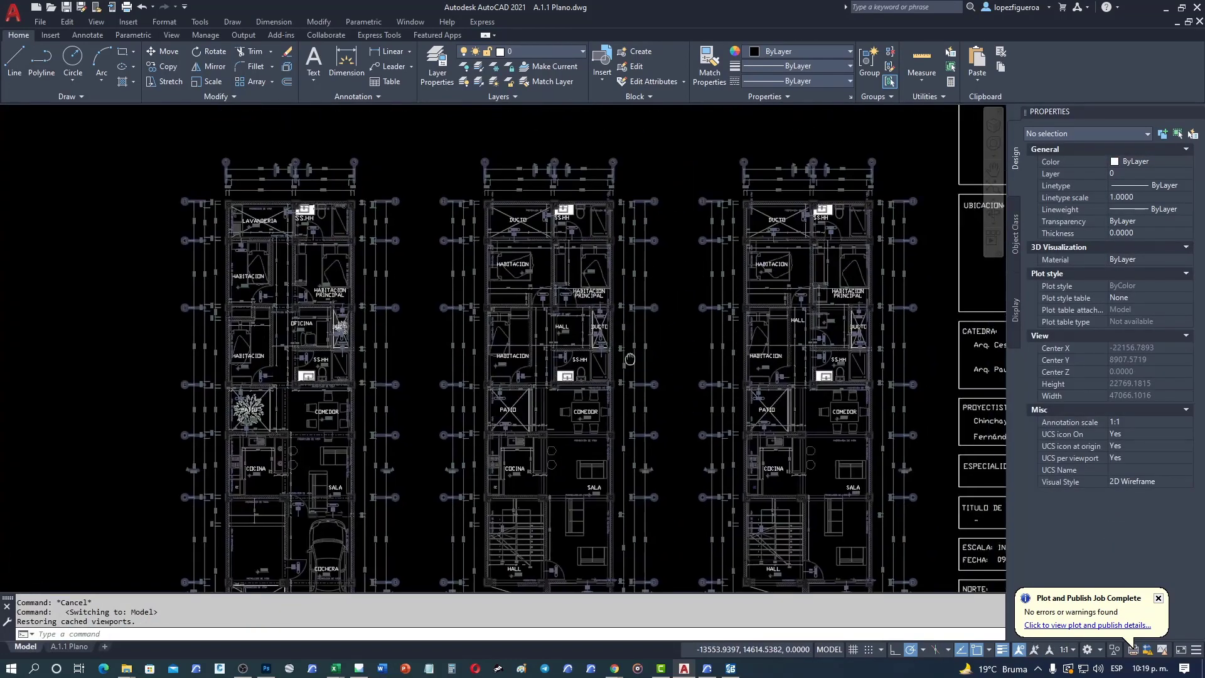
pyautogui.scroll(1, 625, 363)
pyautogui.scroll(2, 620, 349)
pyautogui.click(623, 344)
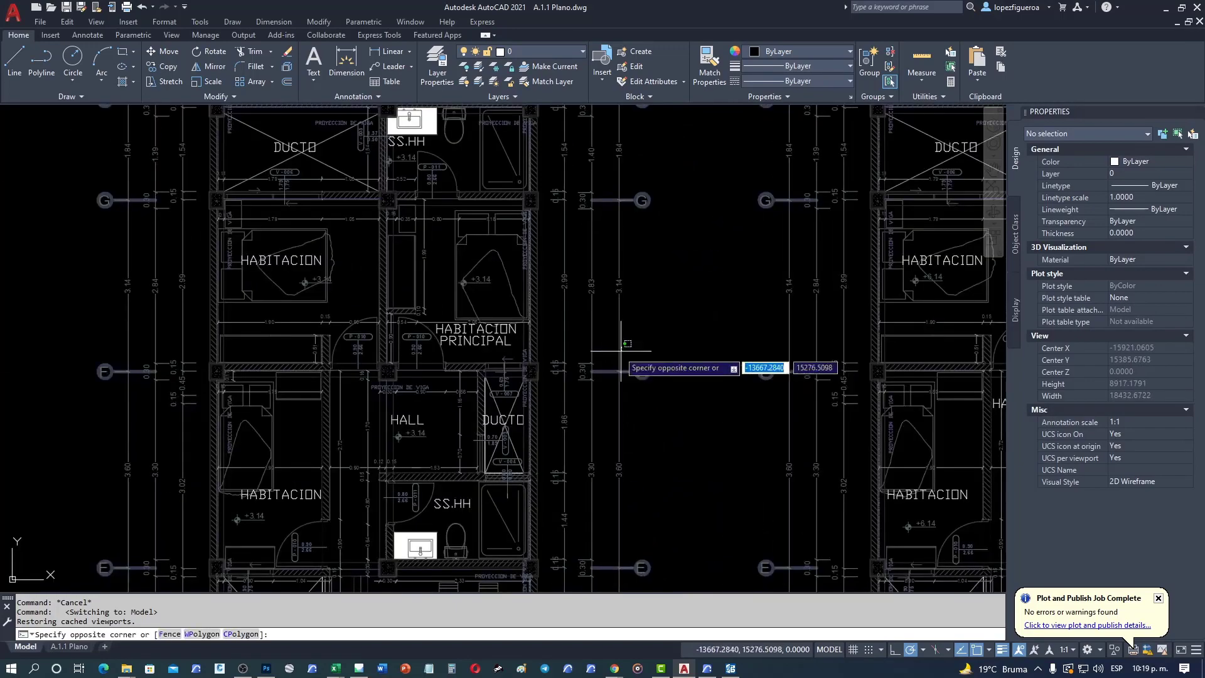
pyautogui.scroll(3, 679, 313)
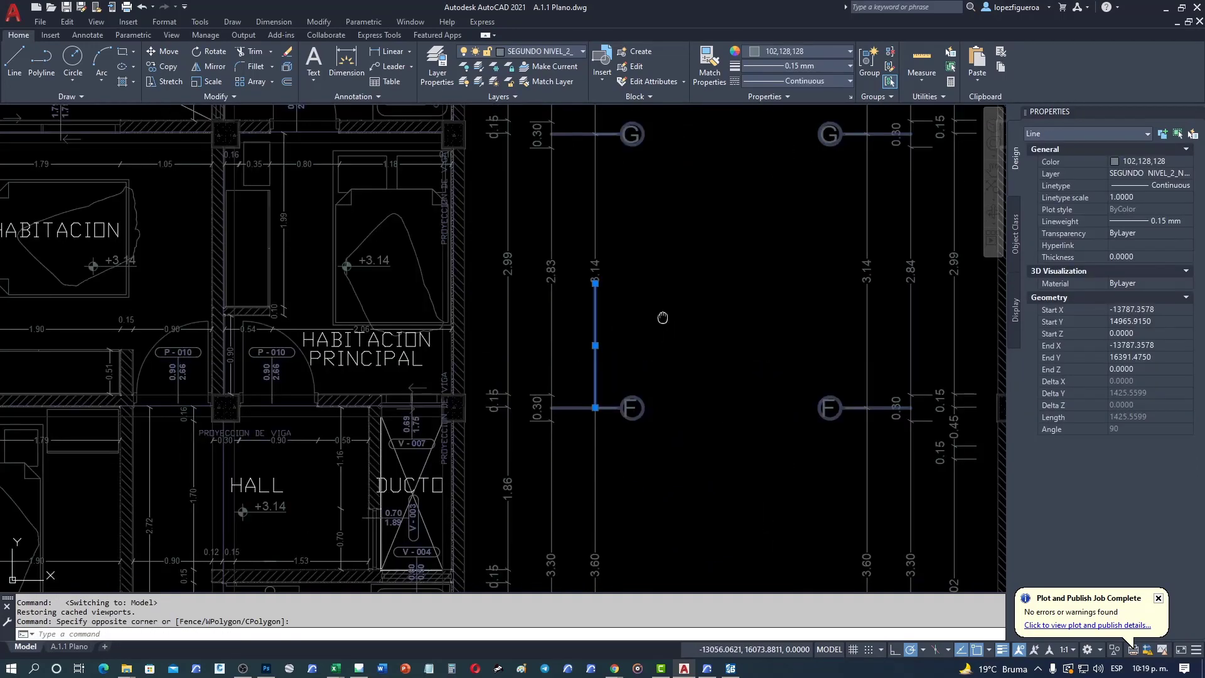
pyautogui.scroll(-1, 661, 317)
pyautogui.scroll(-4, 698, 369)
pyautogui.scroll(4, 674, 352)
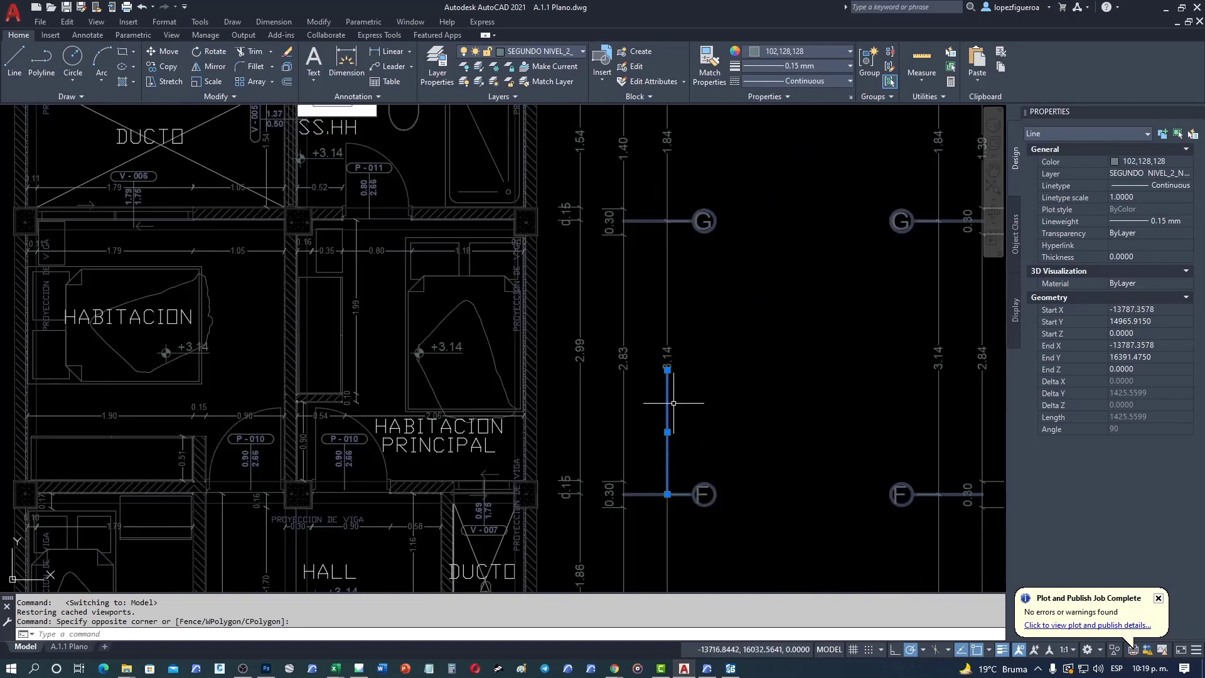
pyautogui.press('Escape')
pyautogui.click(677, 321)
pyautogui.click(659, 223)
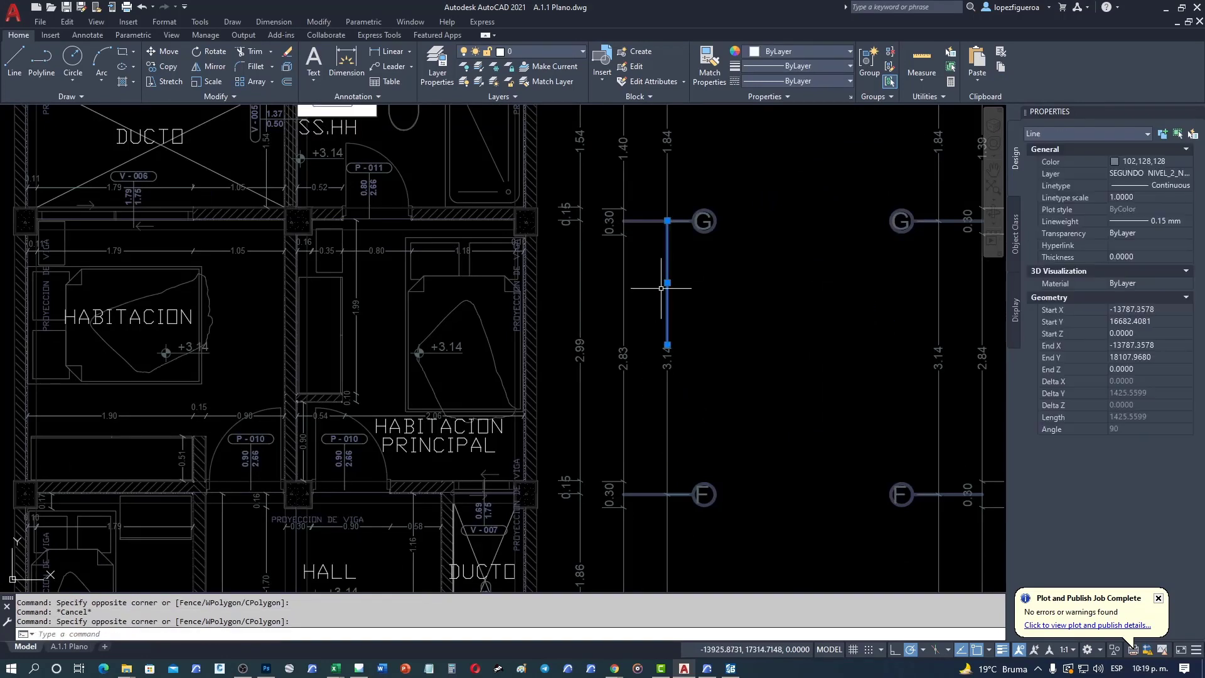
pyautogui.press('Escape')
# Step: Try a crossing selection near the grid line, then close A.1.1 Plano without saving
pyautogui.click(644, 407)
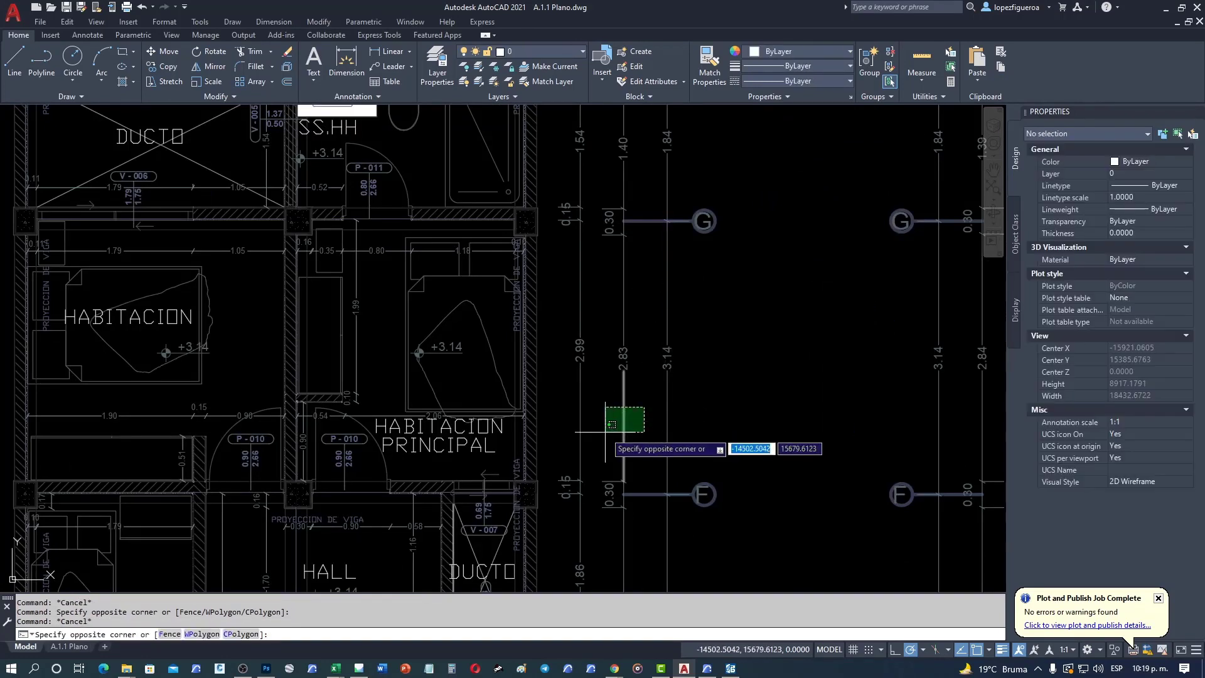
pyautogui.click(606, 431)
pyautogui.press('Escape')
pyautogui.scroll(-2, 653, 417)
pyautogui.scroll(-2, 665, 427)
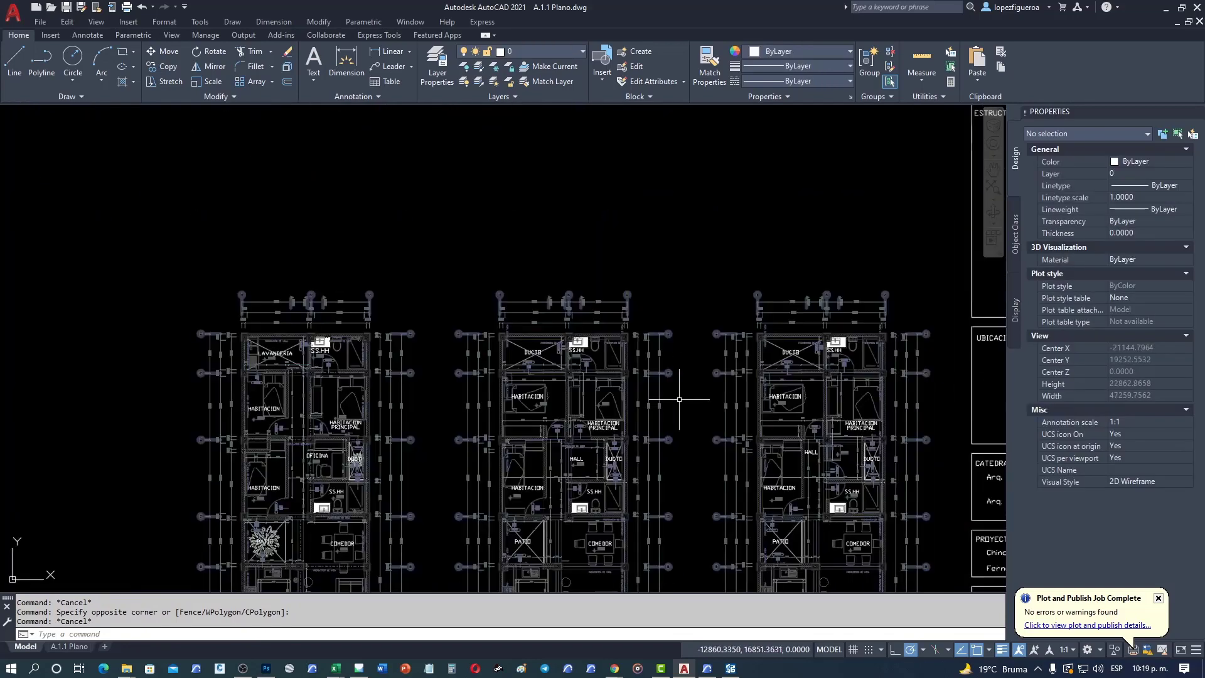
pyautogui.moveTo(706, 502); pyautogui.dragTo(639, 392, button='middle')
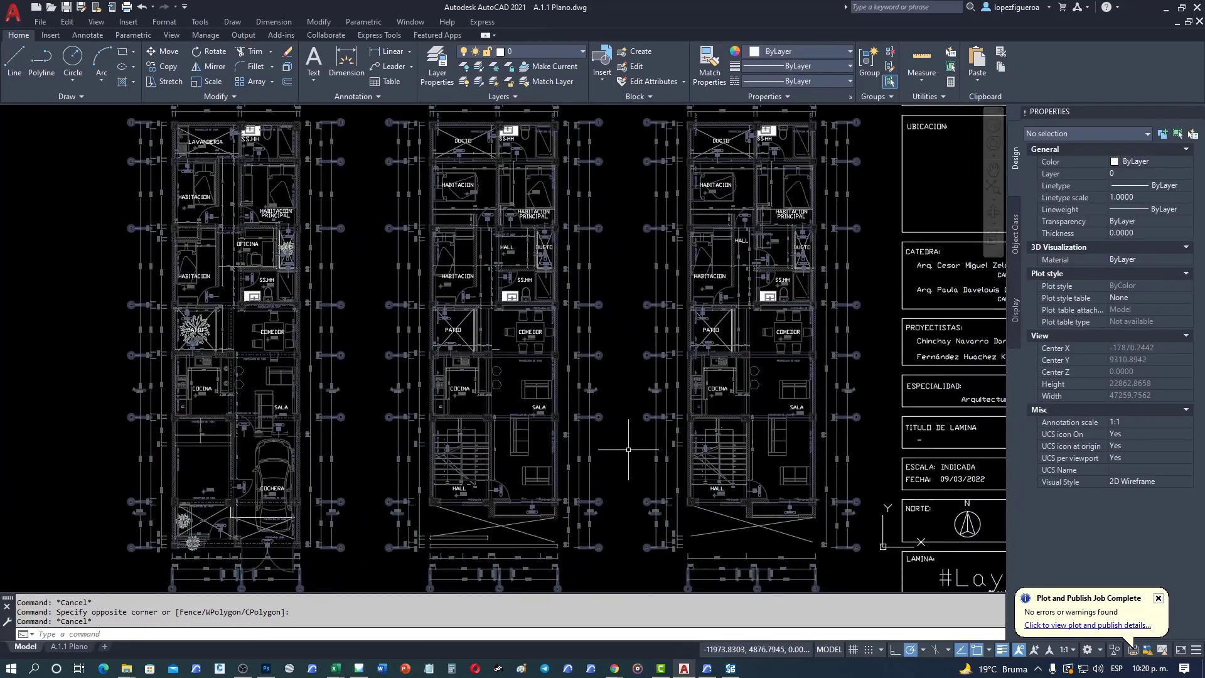
pyautogui.click(1199, 21)
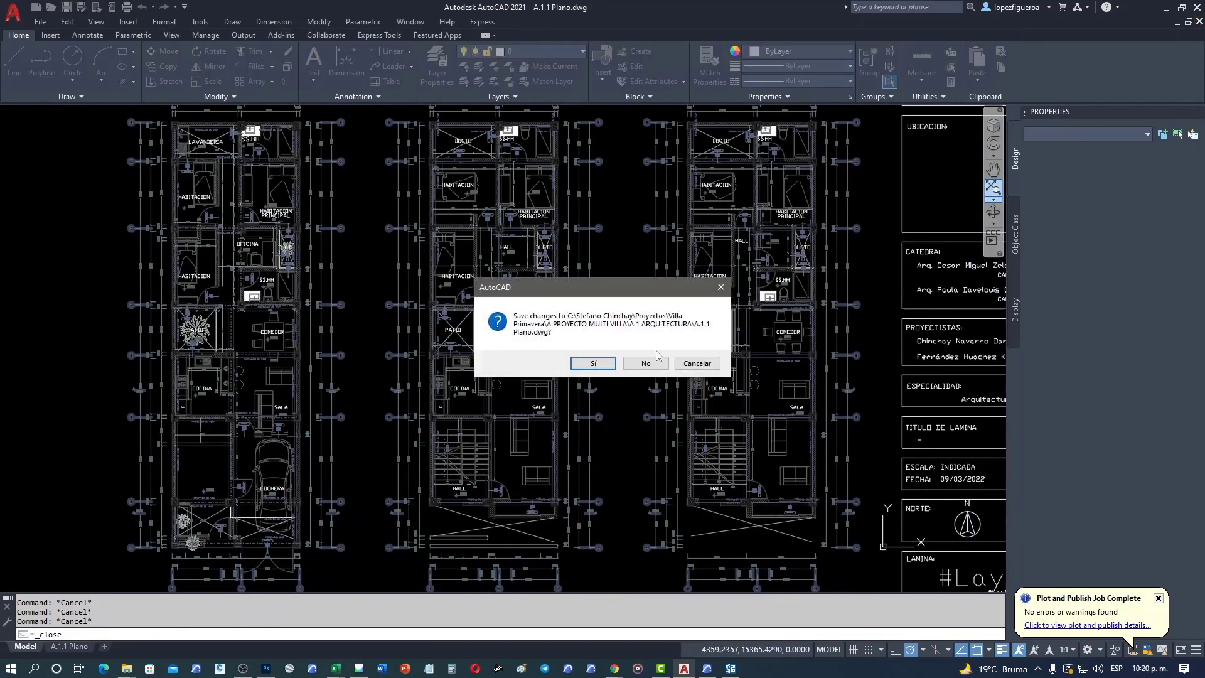
pyautogui.click(652, 363)
# Step: Back in ARCHICAD, choose DWG translator '03 Para salida tal cual' and open its DXF-DWG settings
pyautogui.click(1166, 8)
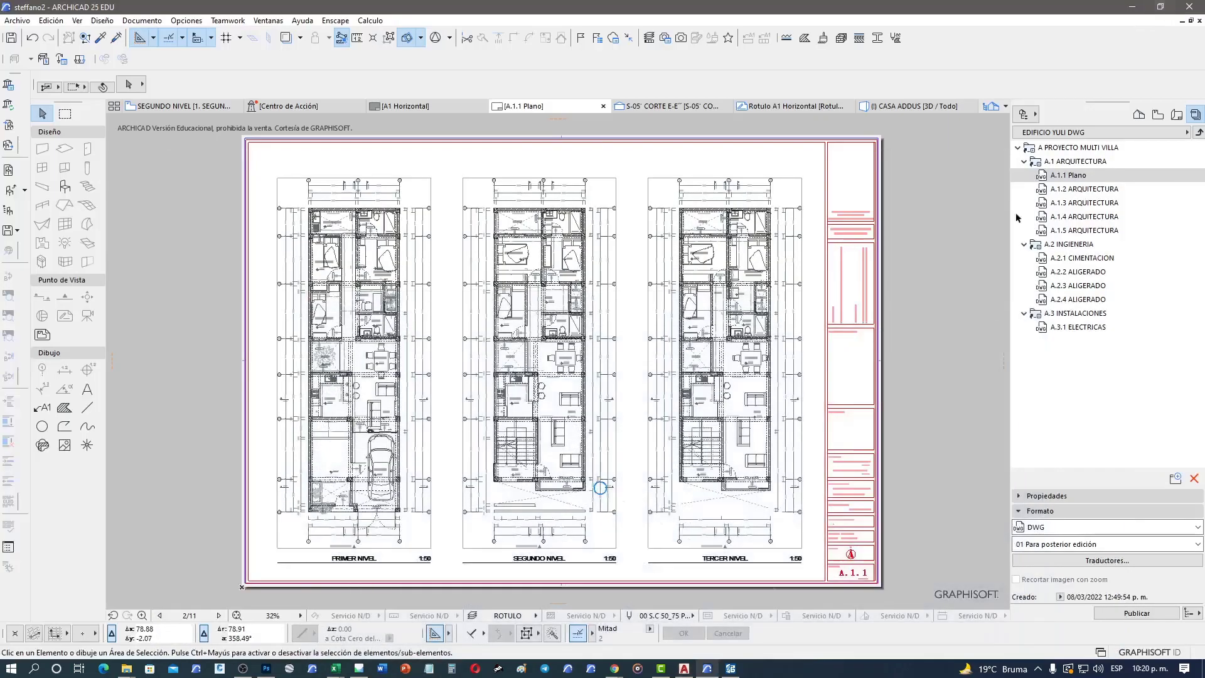
pyautogui.click(1099, 544)
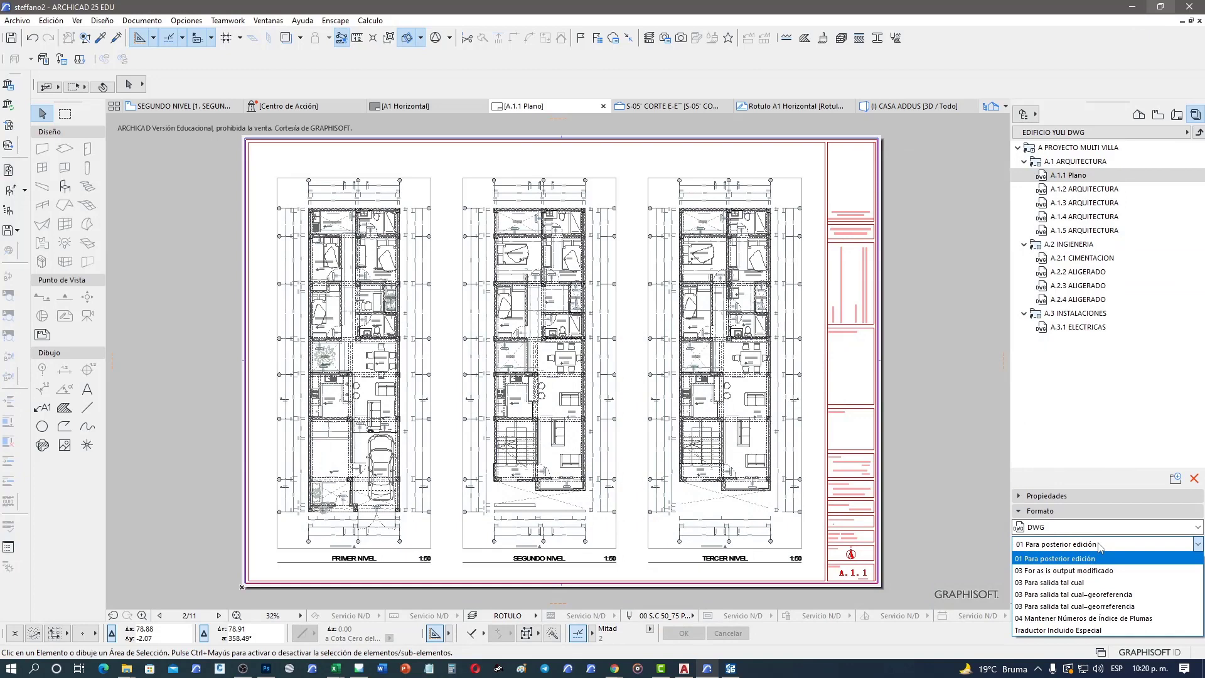
pyautogui.click(1067, 586)
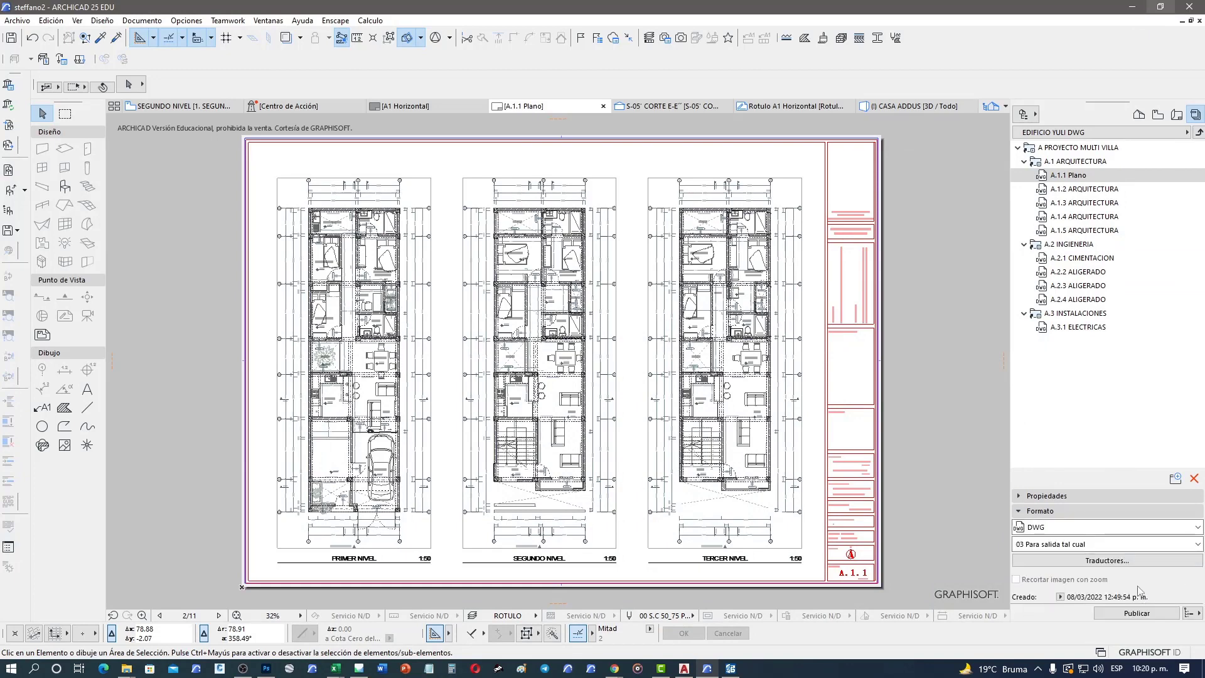
pyautogui.click(1108, 561)
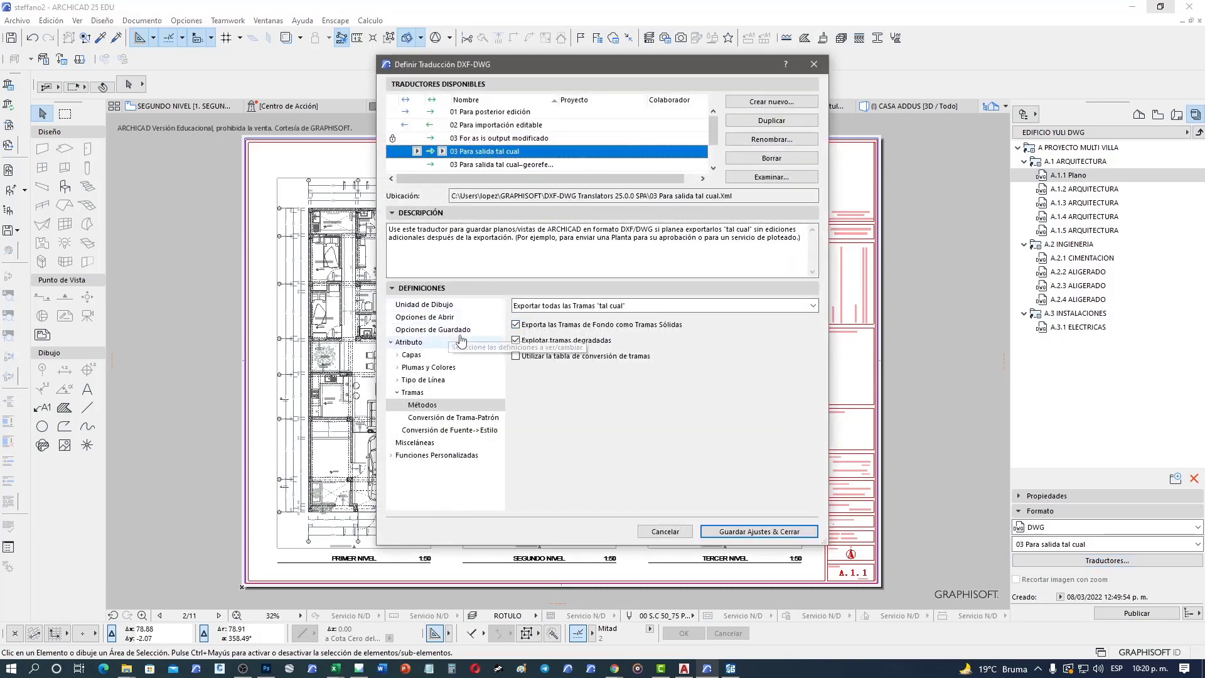
# Step: Review Opciones de Guardado, Opciones de Abrir and Funciones Personalizadas, then cancel without changes
pyautogui.click(458, 329)
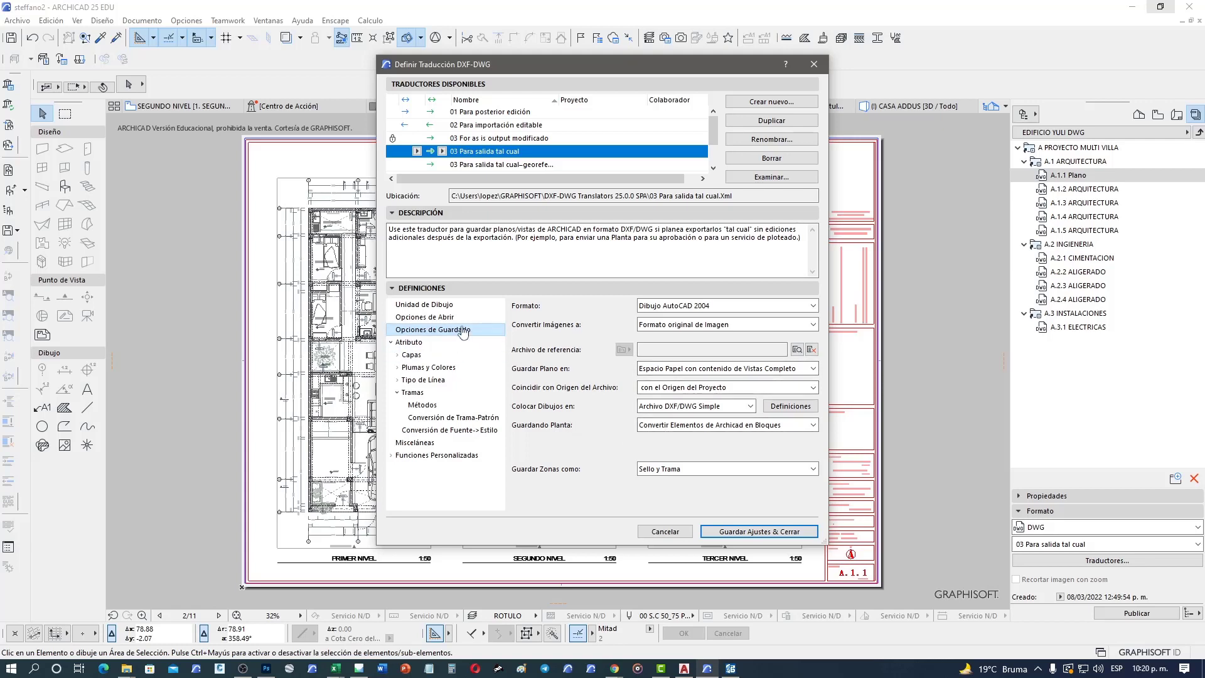
pyautogui.click(424, 316)
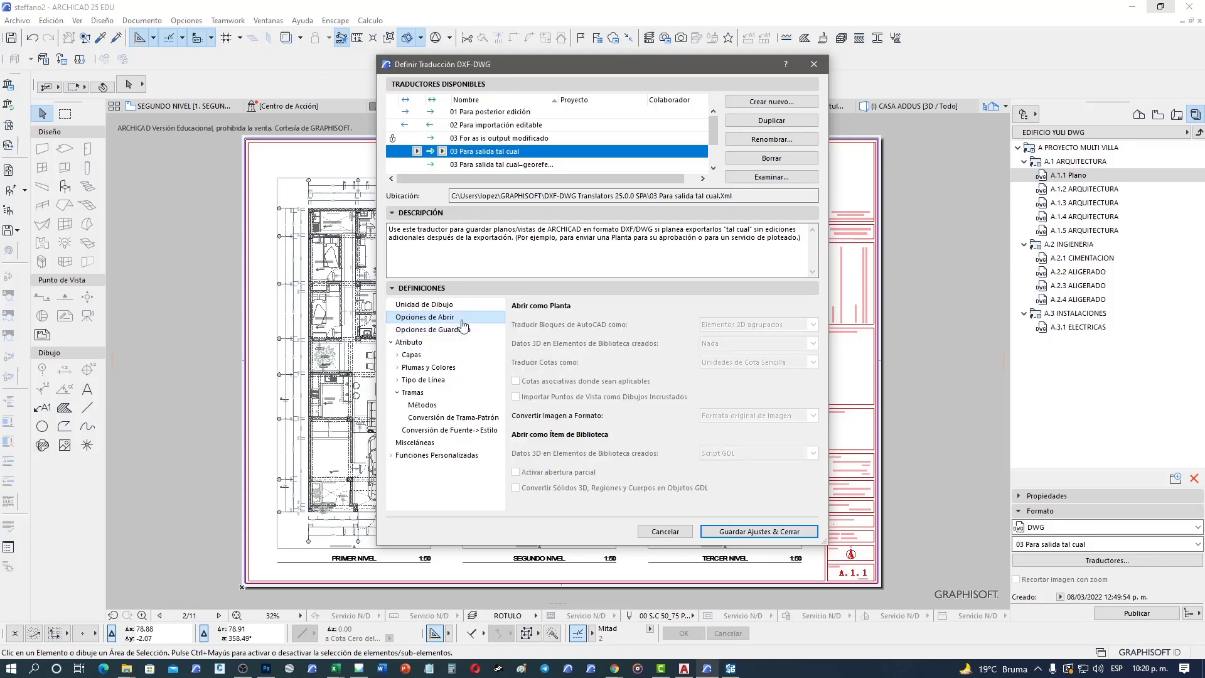
pyautogui.click(452, 461)
pyautogui.doubleClick(452, 458)
pyautogui.click(499, 470)
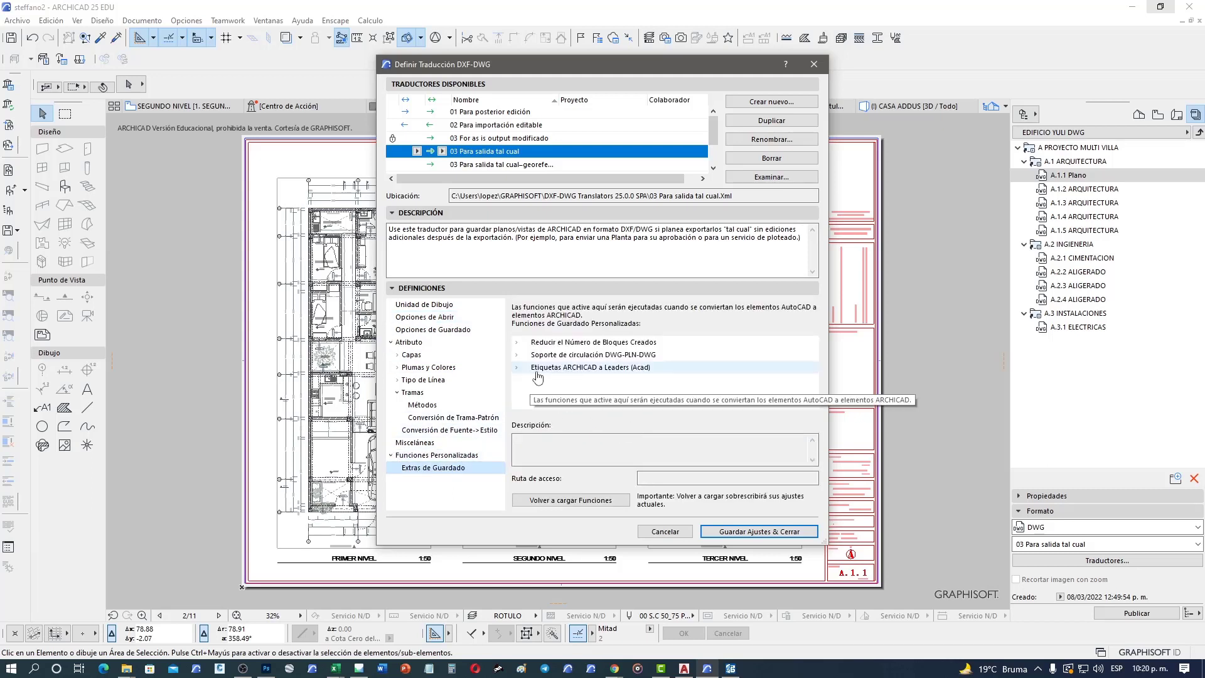
pyautogui.click(391, 342)
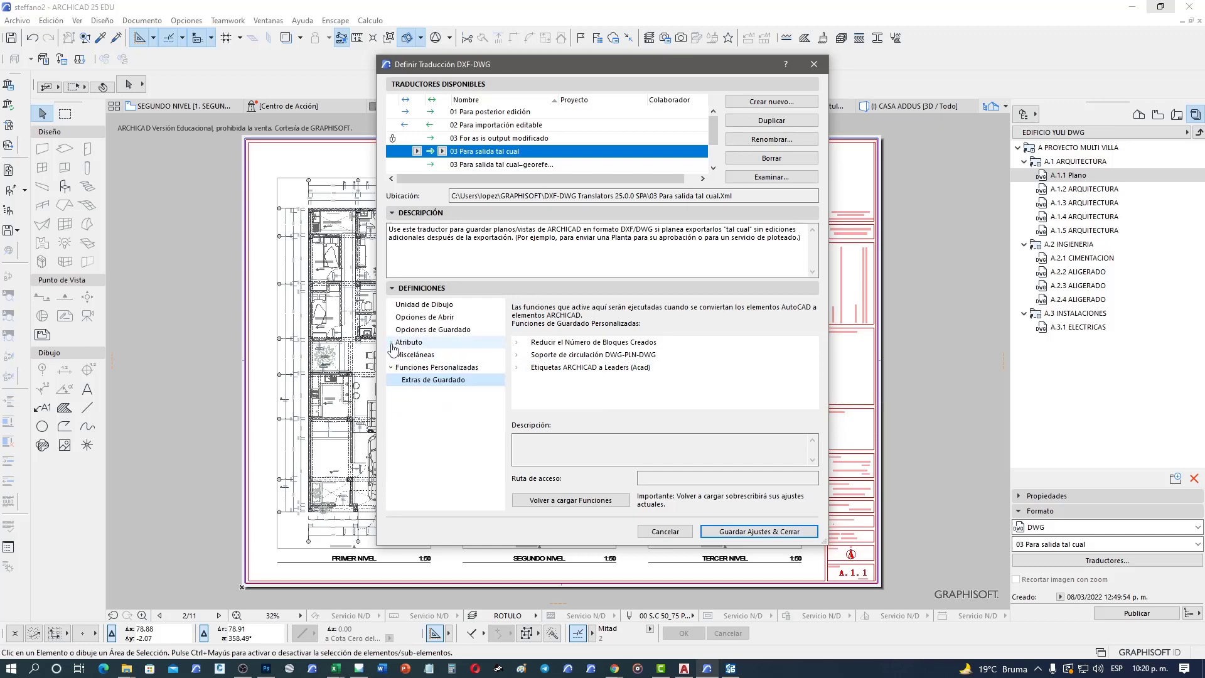
pyautogui.click(390, 367)
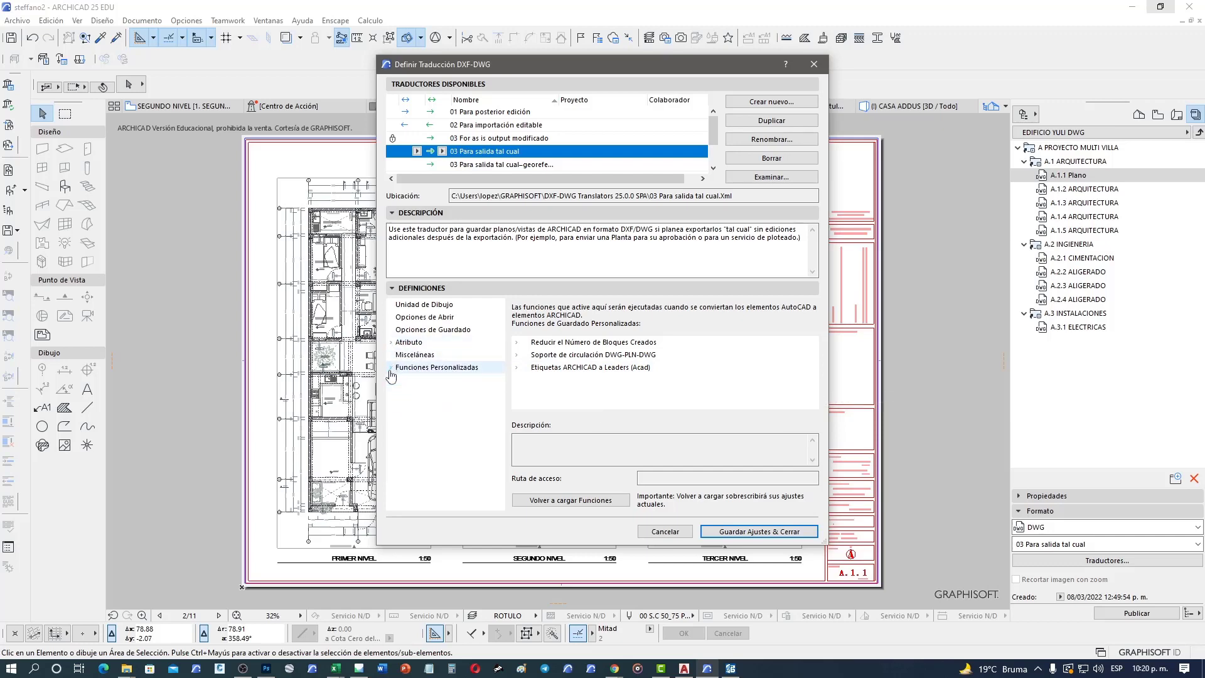
pyautogui.click(665, 532)
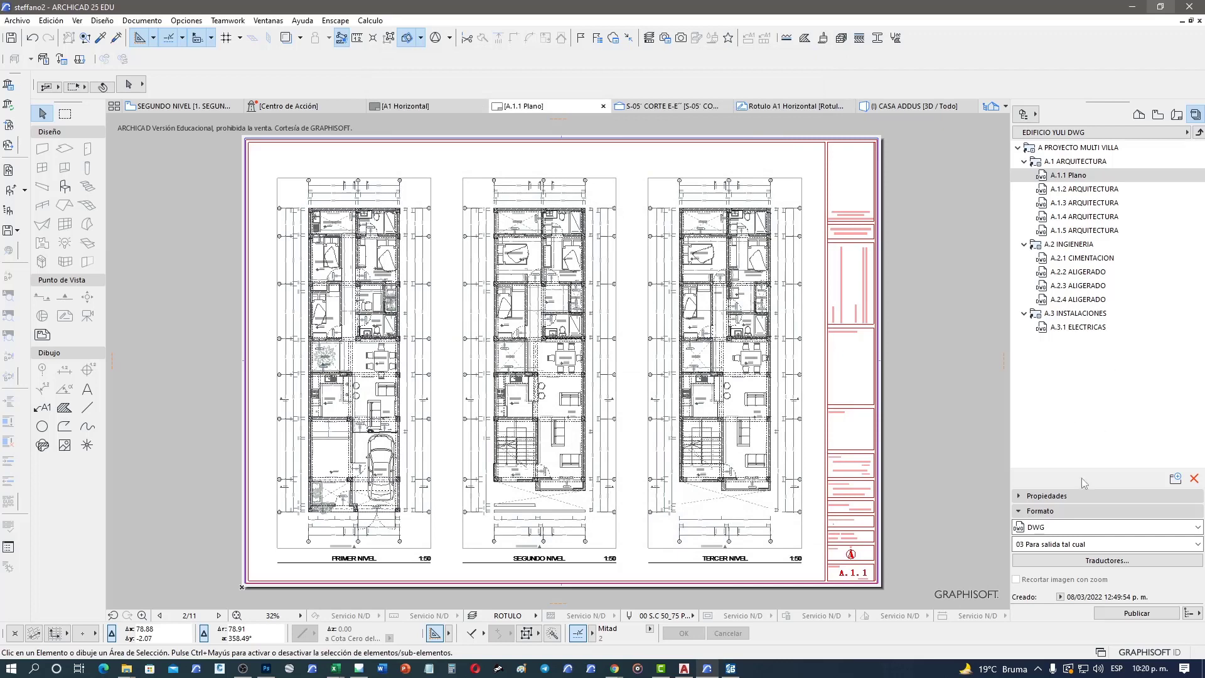
# Step: Publish A.1.1 Plano as DWG and show the saved file's A.1 ARQUITECTURA folder in File Explorer
pyautogui.click(1137, 613)
pyautogui.click(538, 378)
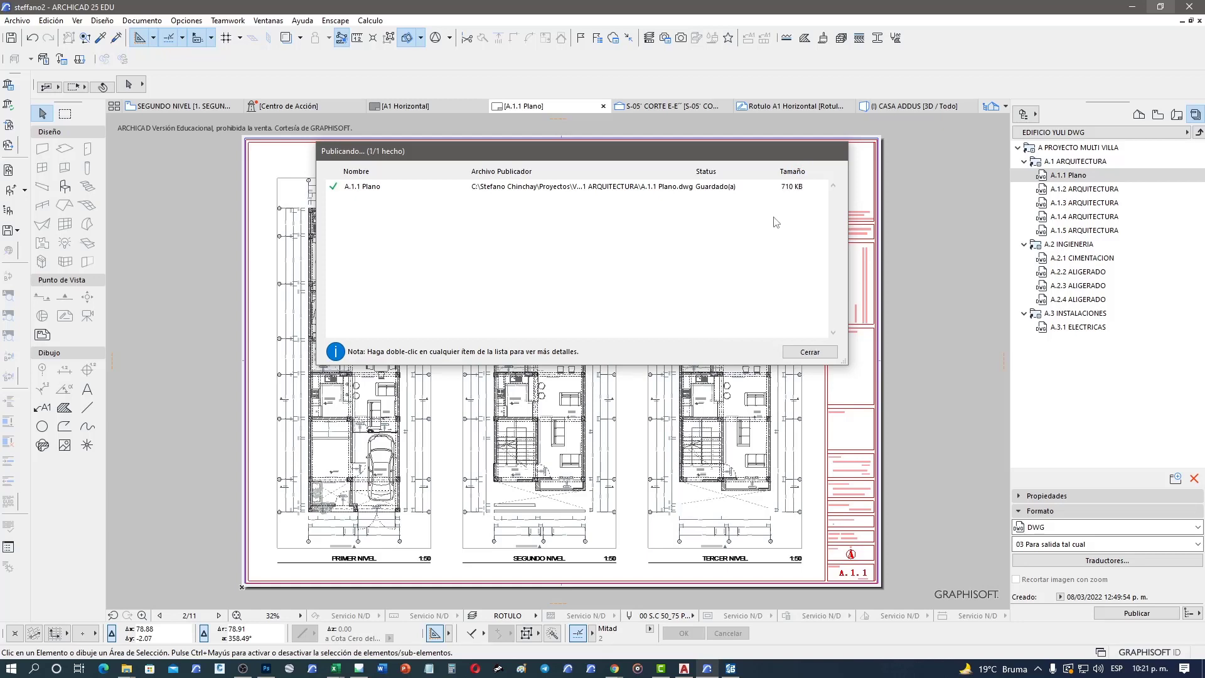
pyautogui.click(793, 192)
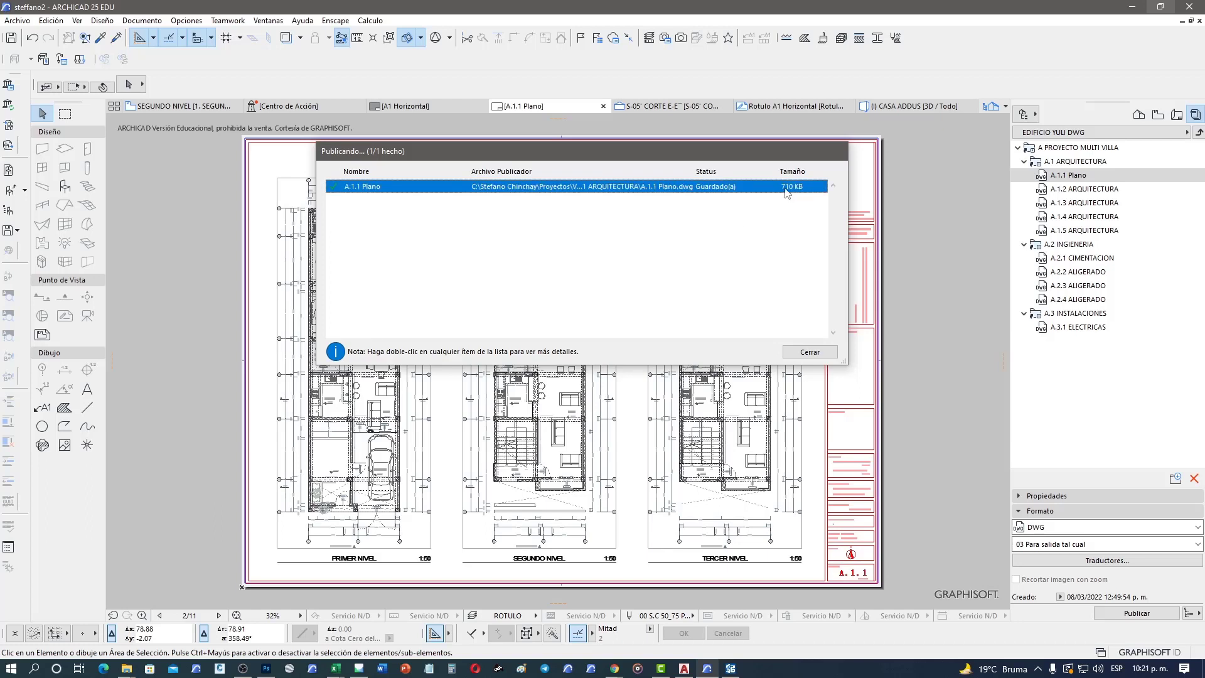
pyautogui.click(127, 670)
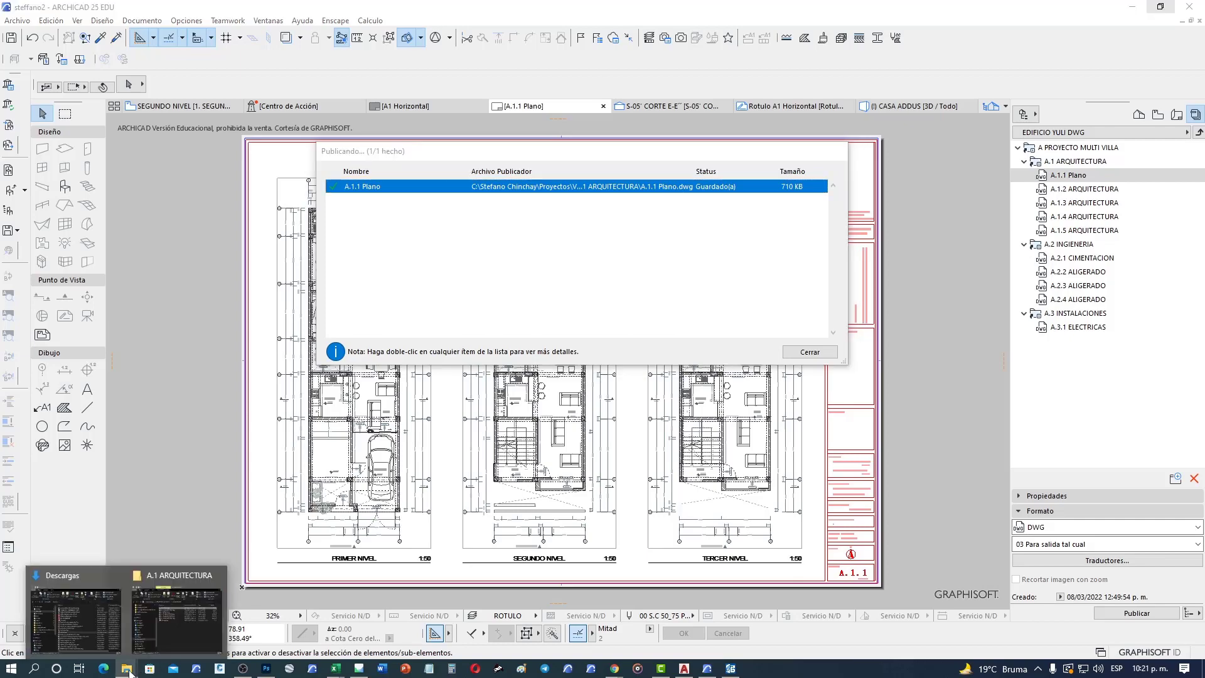
pyautogui.click(161, 623)
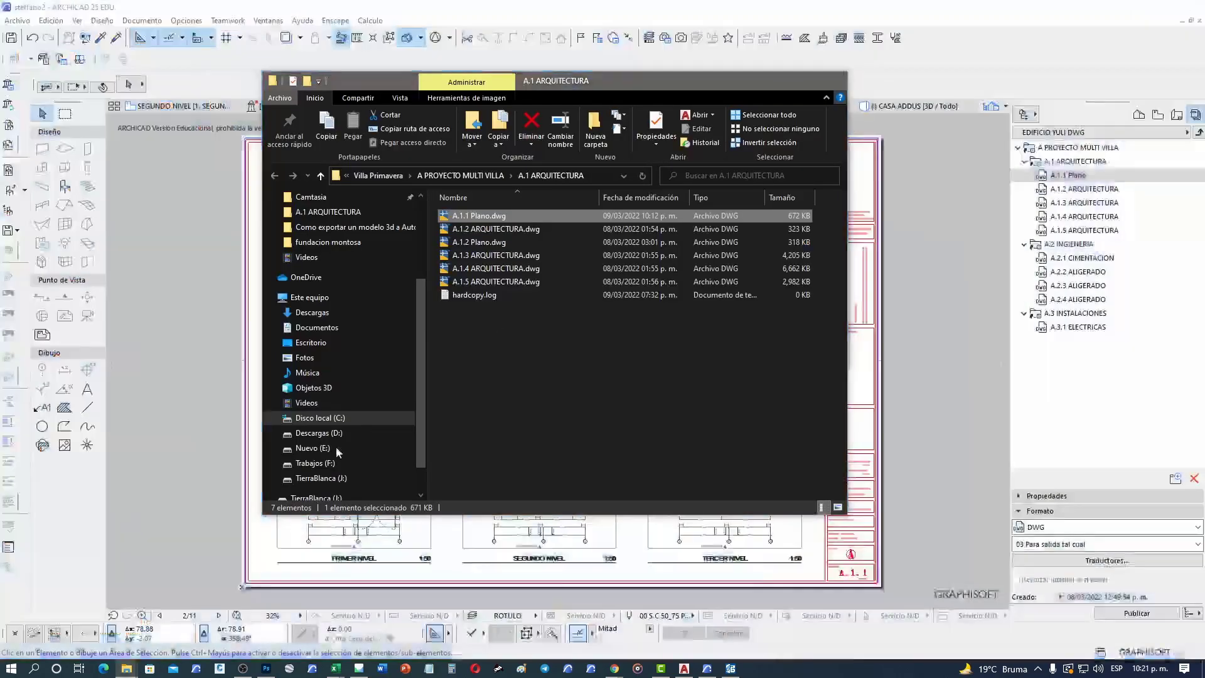
# Step: Open A.1.1 Plano.dwg in AutoCAD 2021, accepting the non-Autodesk file, and zoom out
pyautogui.doubleClick(539, 216)
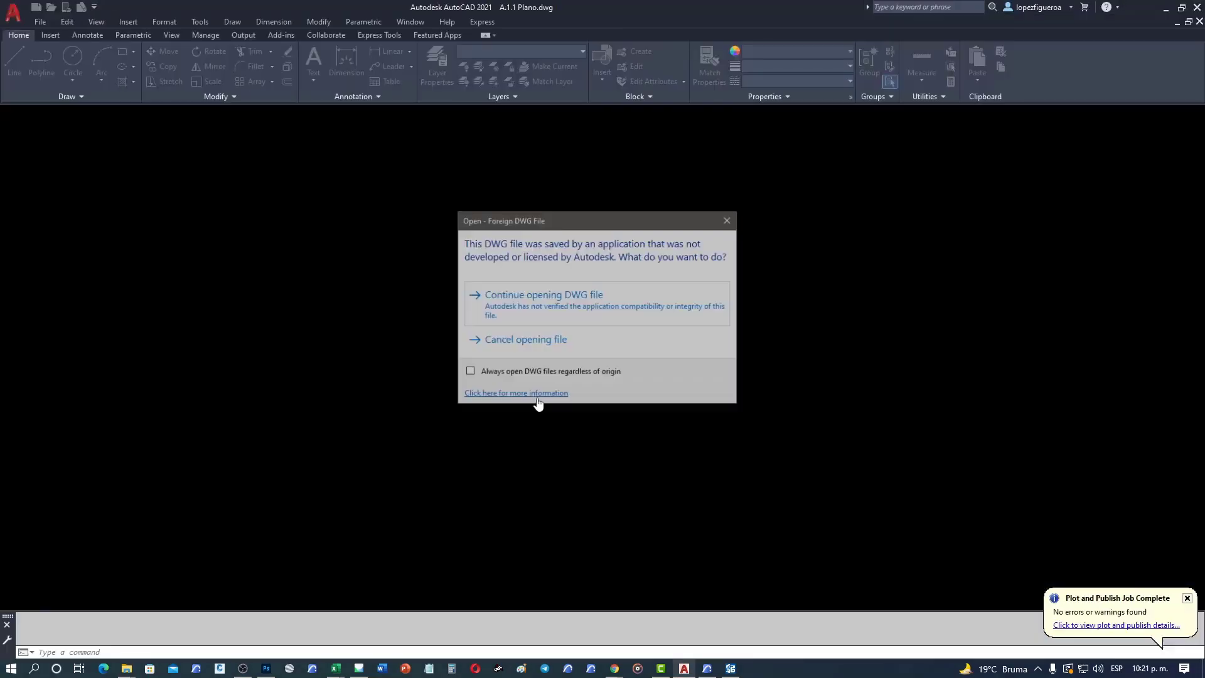
pyautogui.click(560, 312)
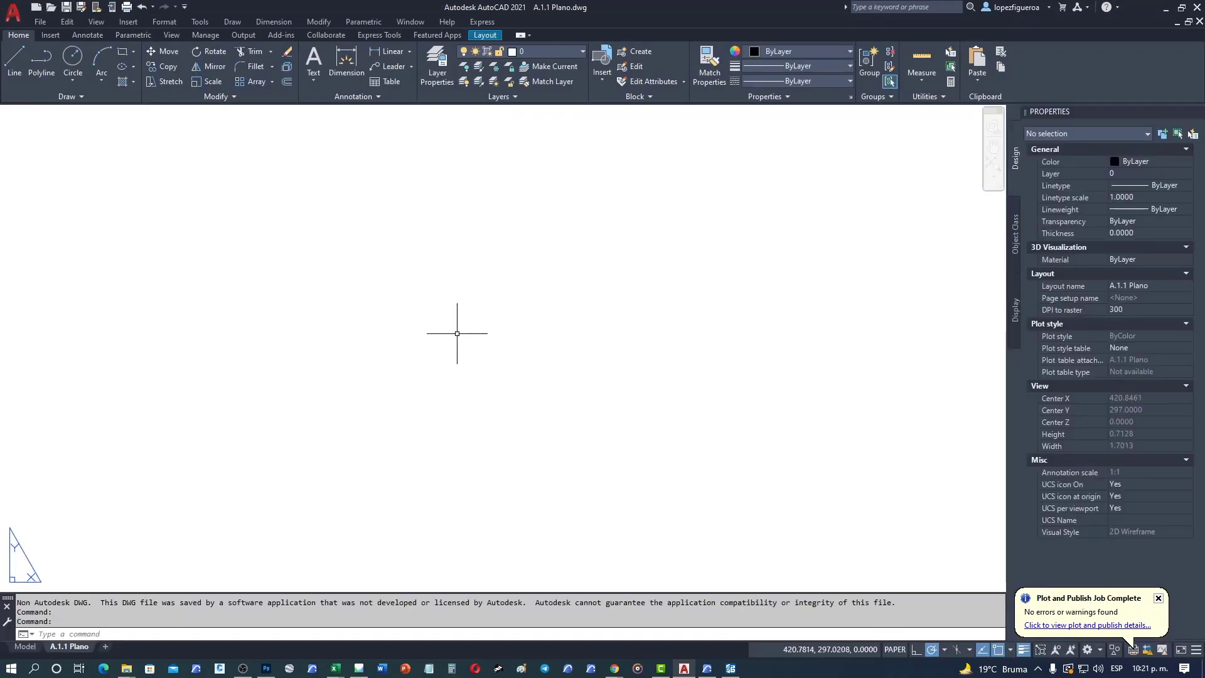
pyautogui.scroll(-5, 477, 336)
pyautogui.scroll(-5, 500, 341)
pyautogui.scroll(-5, 500, 342)
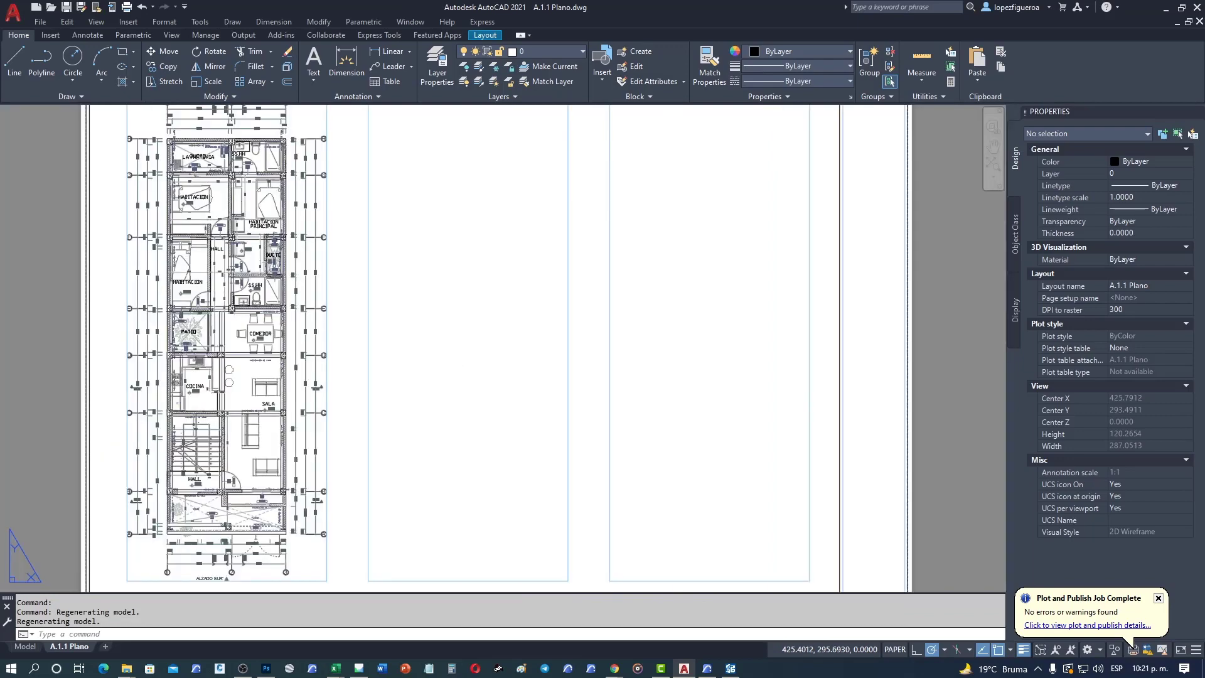
pyautogui.scroll(-4, 511, 339)
pyautogui.scroll(4, 538, 363)
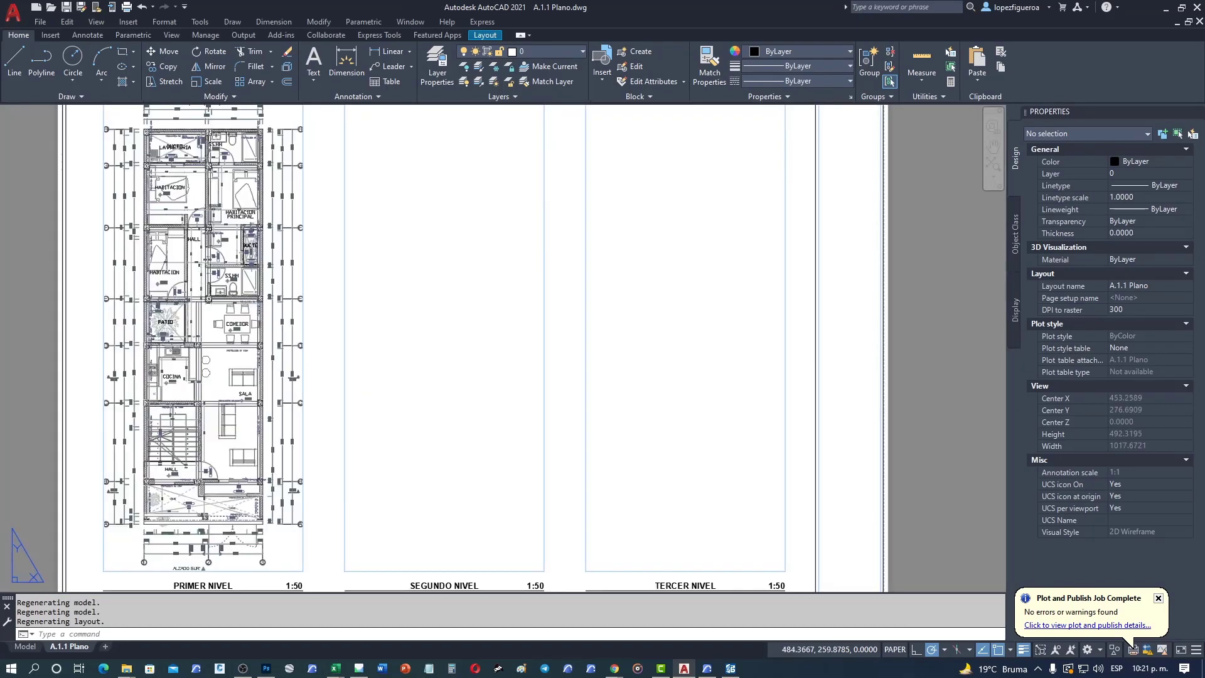
# Step: Window-select the SEGUNDO and TERCER NIVEL viewports to confirm they are empty, then deselect
pyautogui.moveTo(555, 352); pyautogui.dragTo(605, 341, button='middle')
pyautogui.click(672, 402)
pyautogui.click(543, 336)
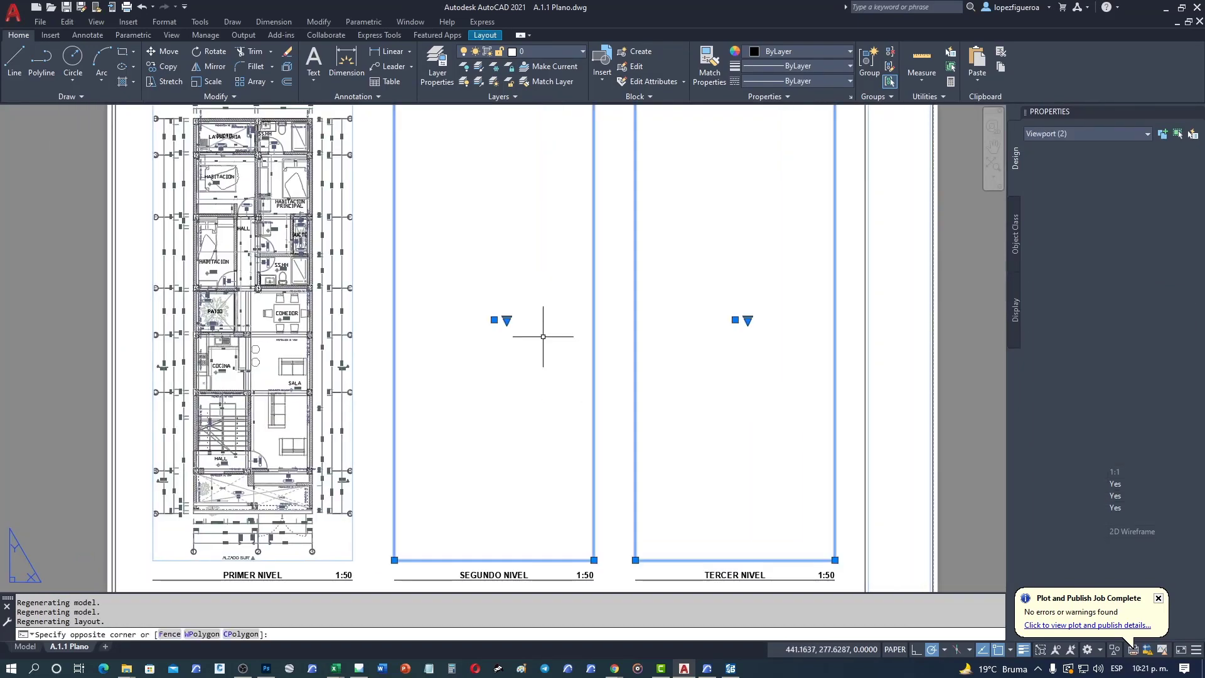
pyautogui.scroll(-2, 557, 356)
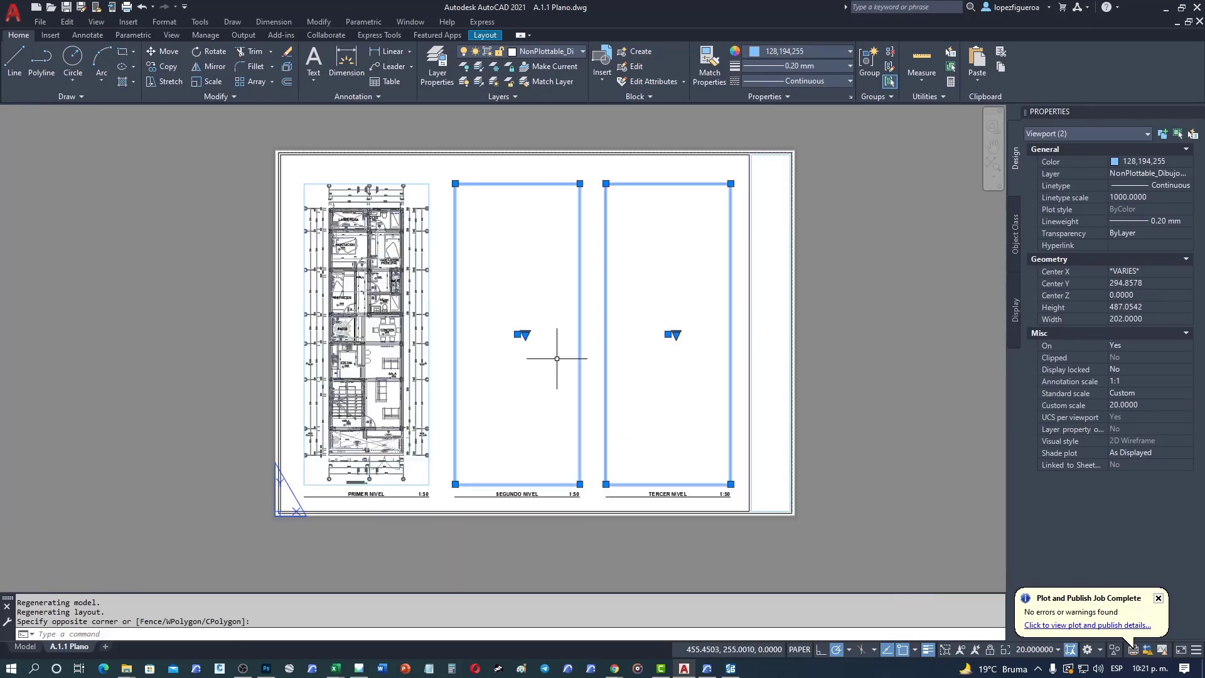
pyautogui.press('Escape')
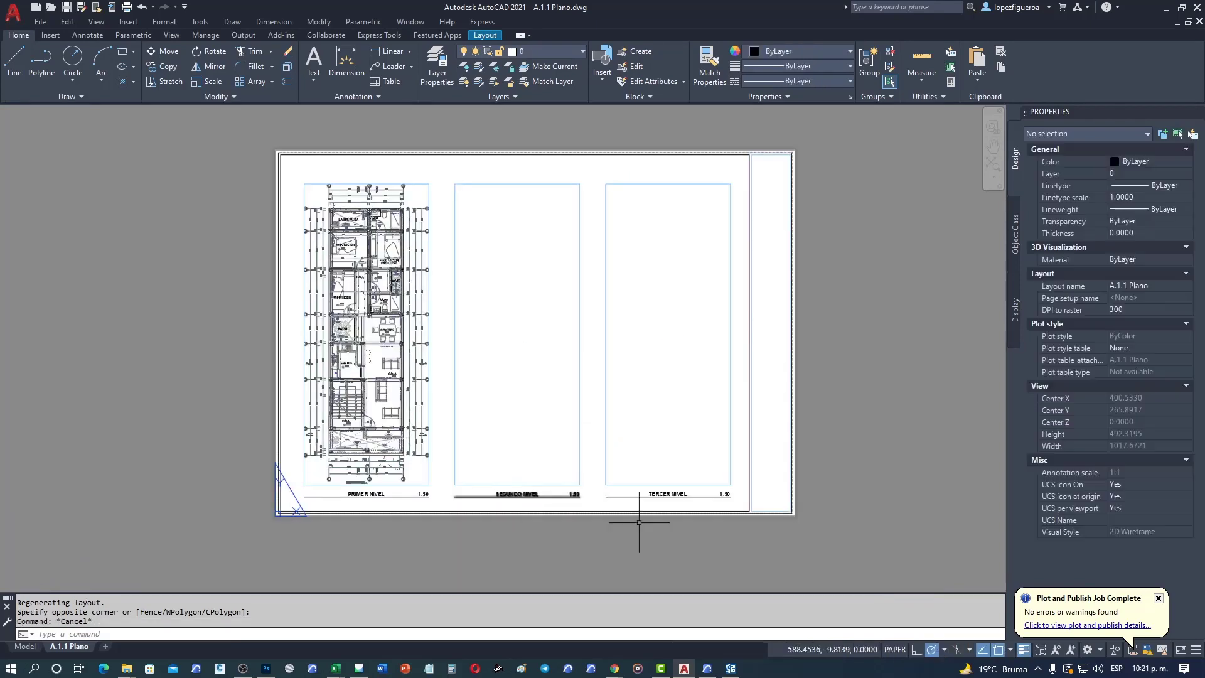
# Step: Close the publishing results and switch the SEGUNDO and TERCER NIVEL drawings to Auto actualizar
pyautogui.click(707, 668)
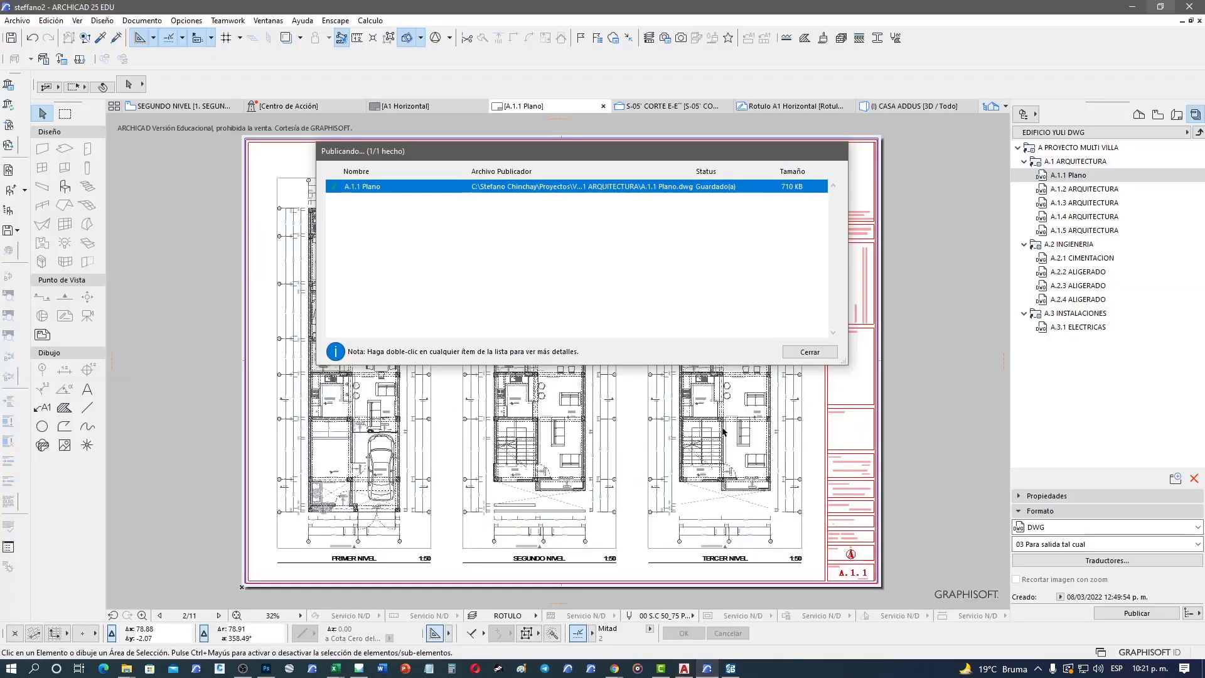
pyautogui.click(810, 352)
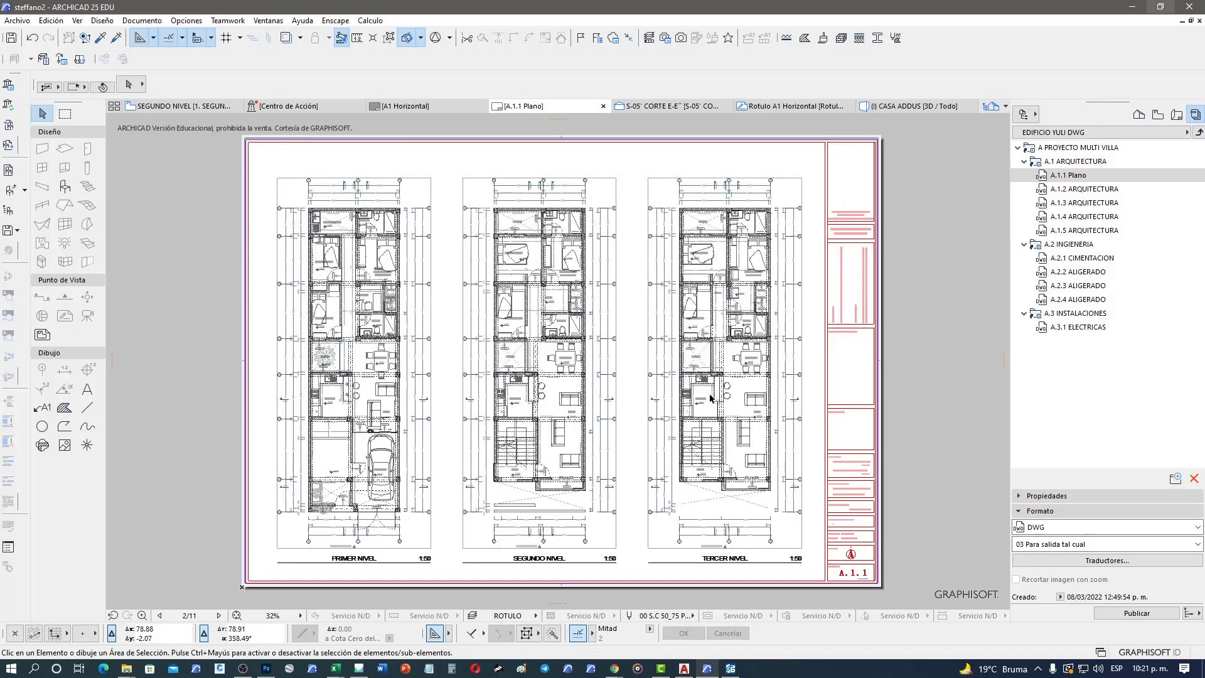
pyautogui.click(653, 394)
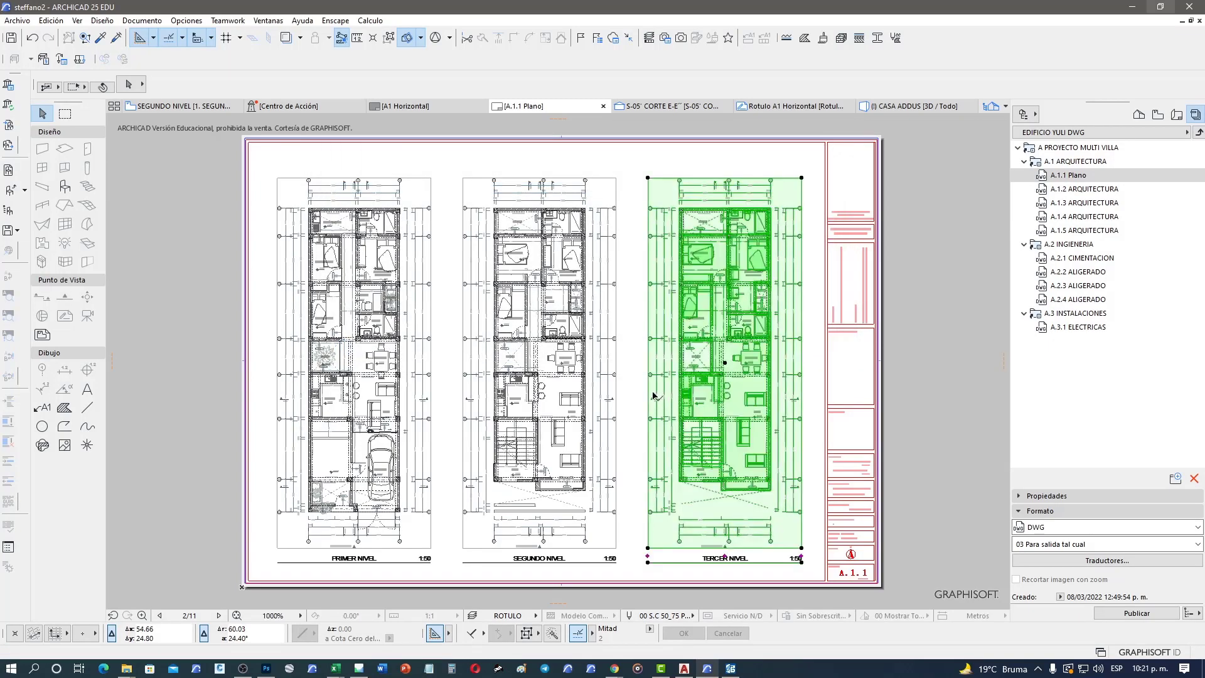
pyautogui.click(663, 163)
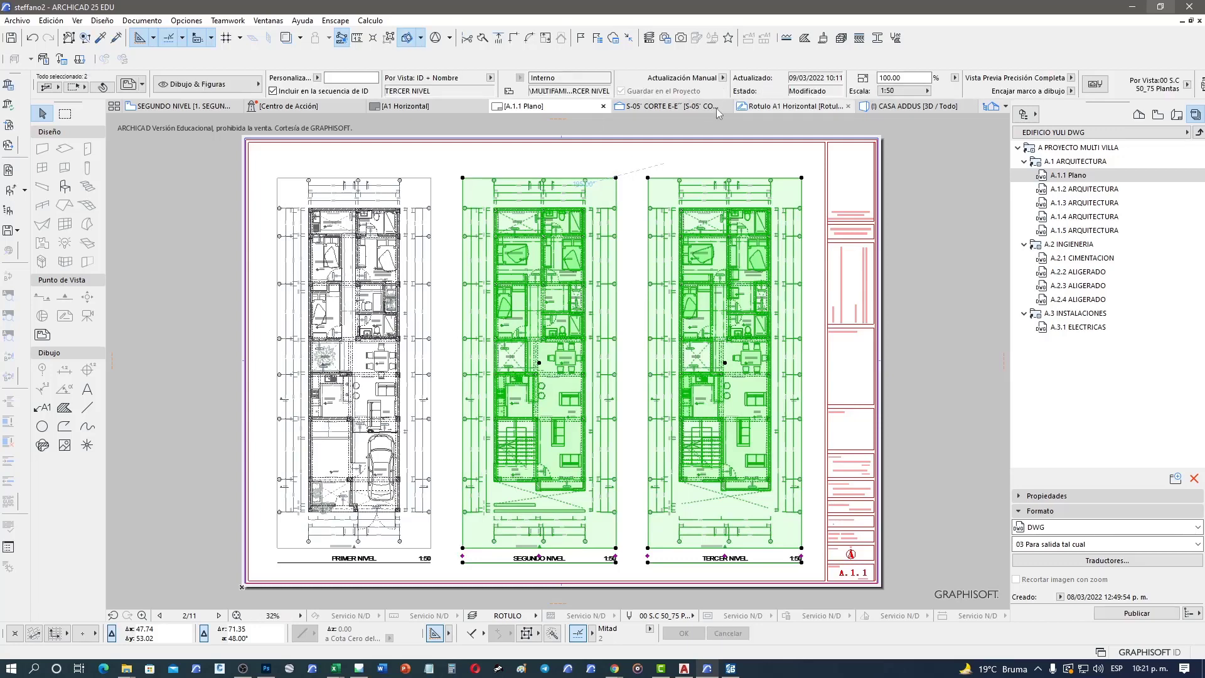
pyautogui.click(723, 78)
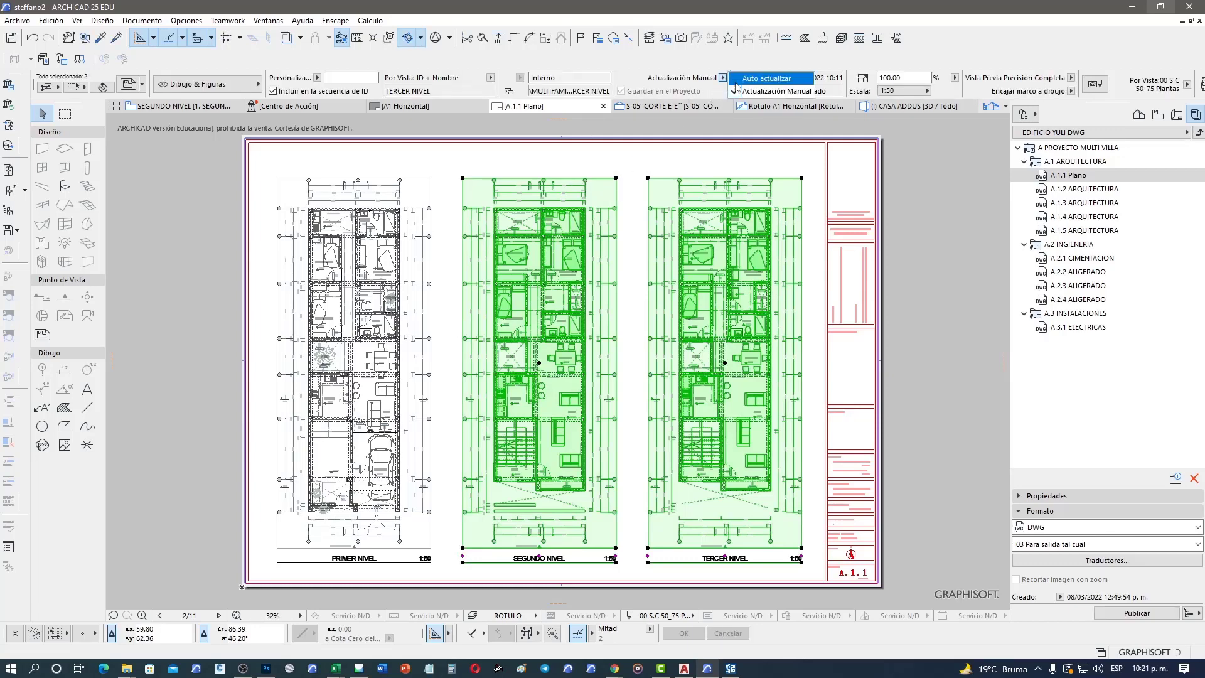
pyautogui.click(767, 78)
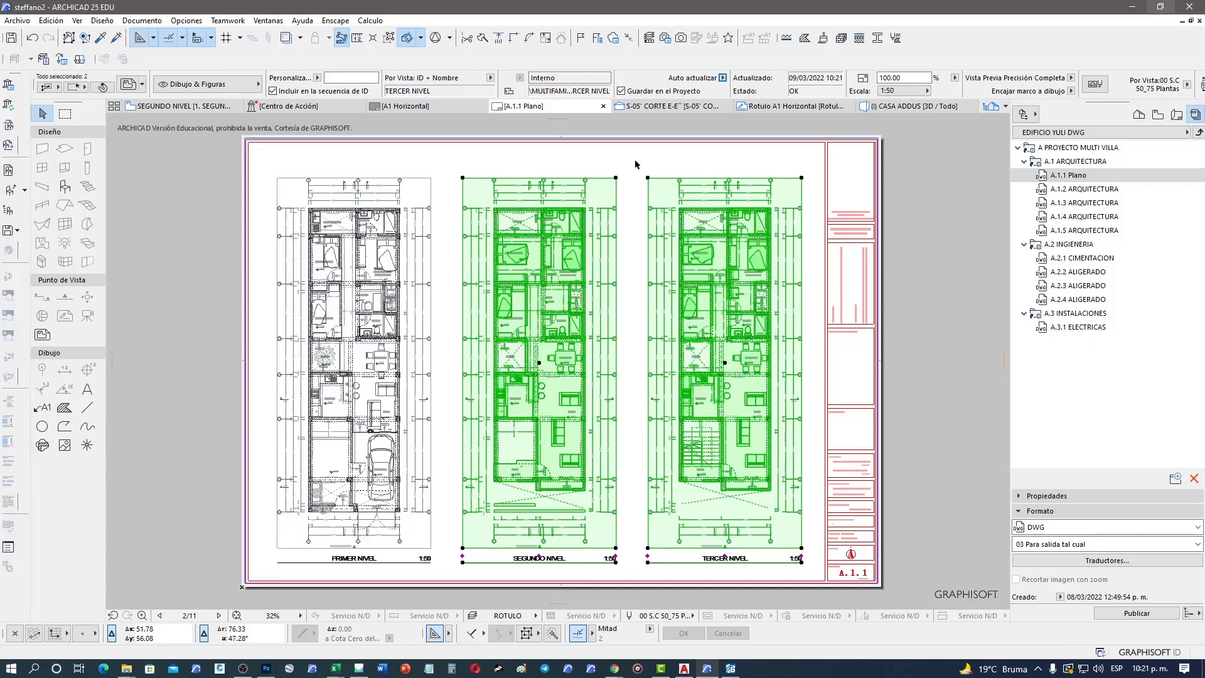
pyautogui.click(635, 164)
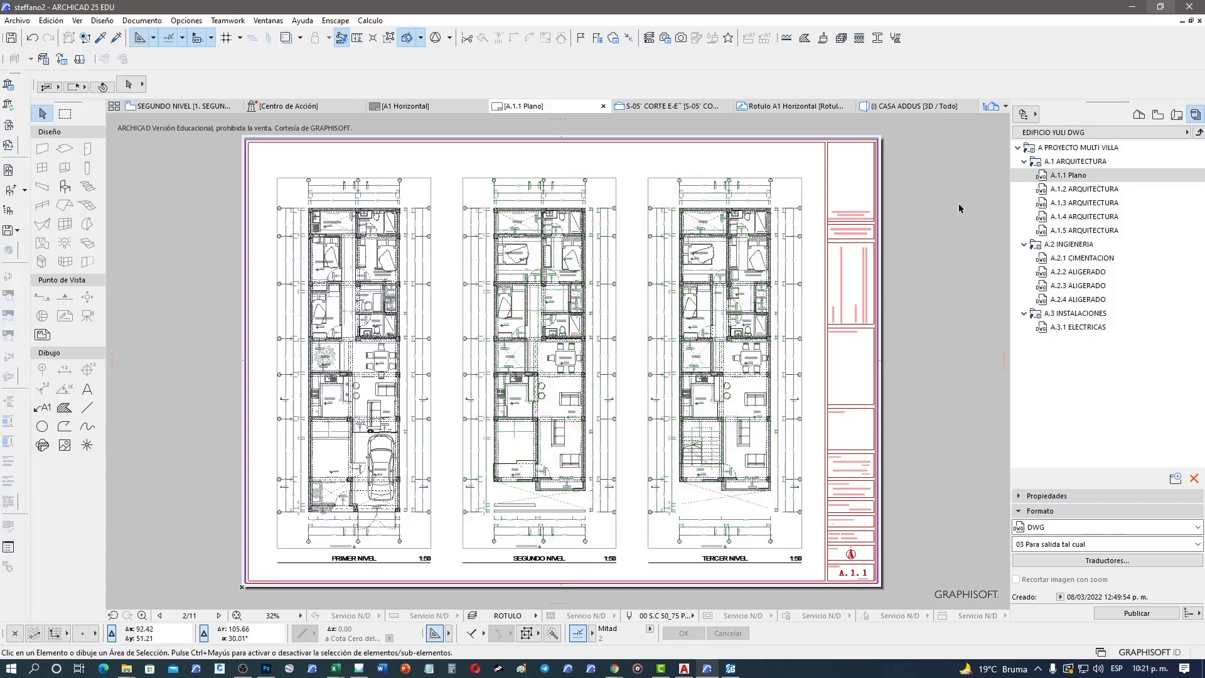
# Step: Publish A.1.1 Plano; after the error, close the drawing in AutoCAD without saving
pyautogui.click(1136, 613)
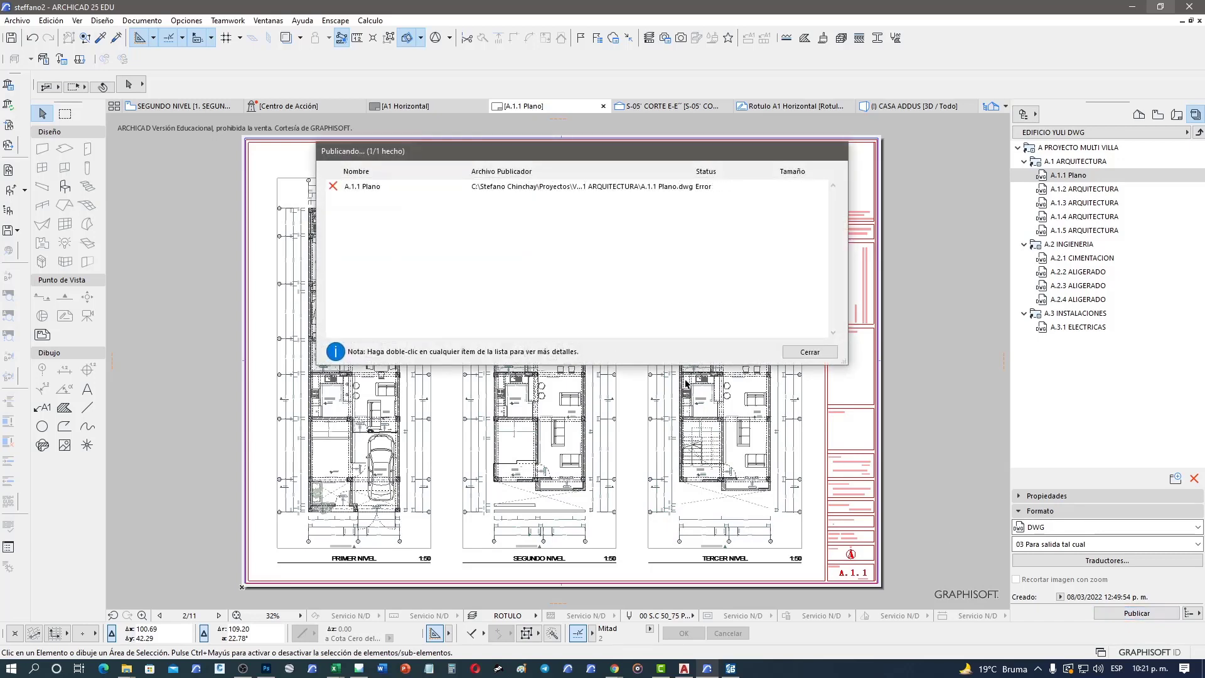
pyautogui.click(375, 191)
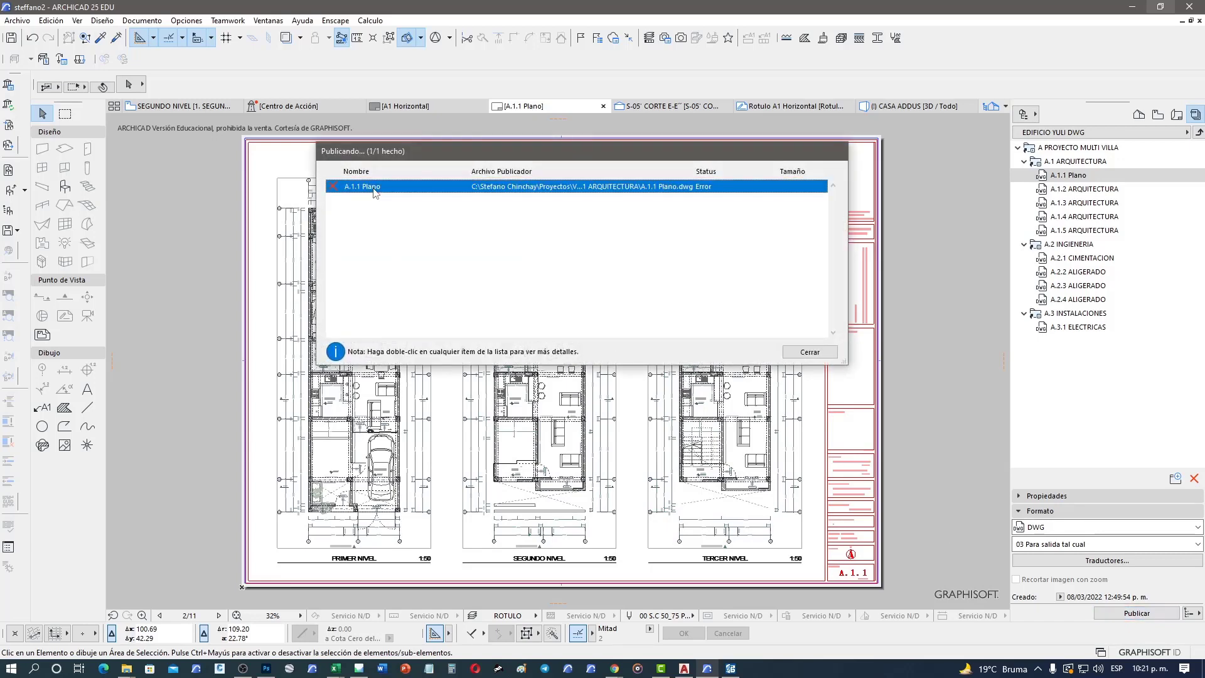
pyautogui.click(684, 669)
pyautogui.click(1198, 21)
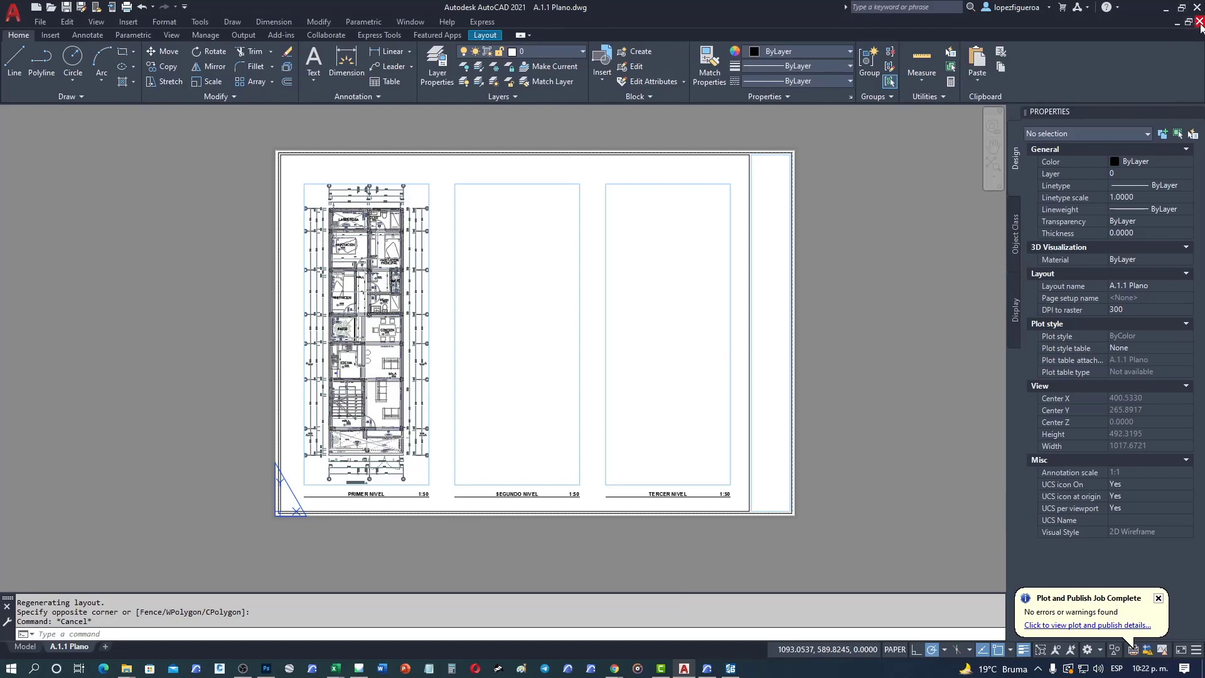
pyautogui.press('n')
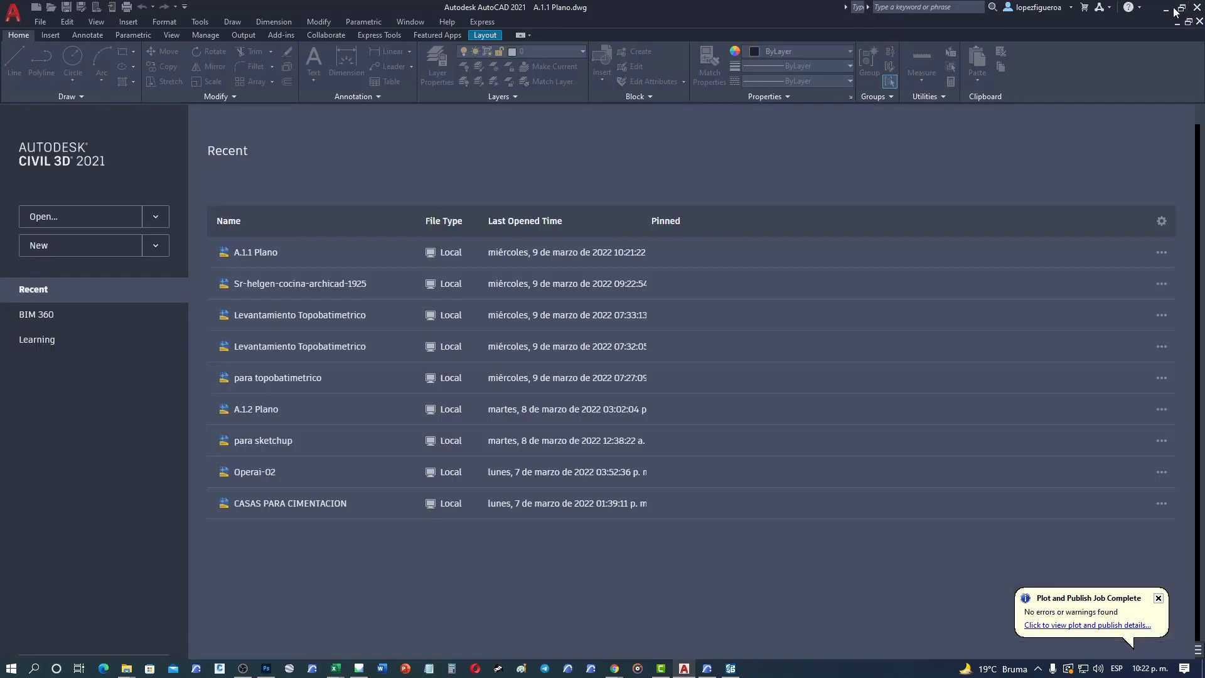
# Step: Dismiss the publishing error report and republish A.1.1 Plano as DWG
pyautogui.hotkey('alt', 'Tab')
pyautogui.click(810, 351)
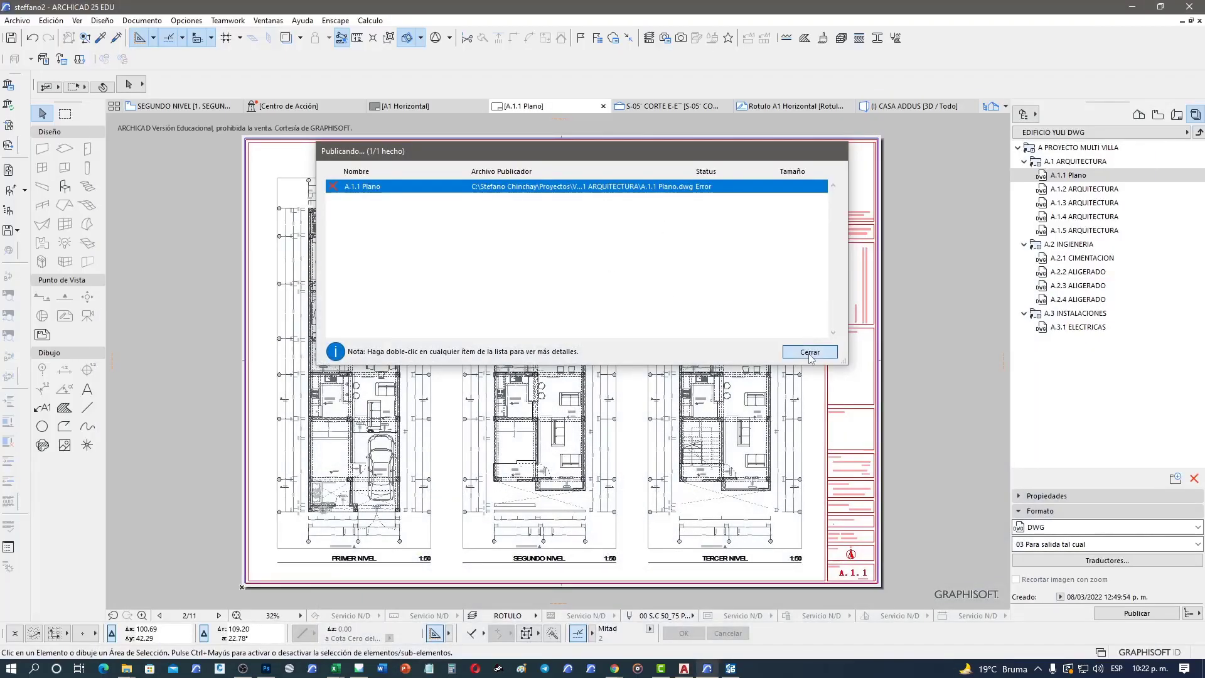
pyautogui.click(1130, 612)
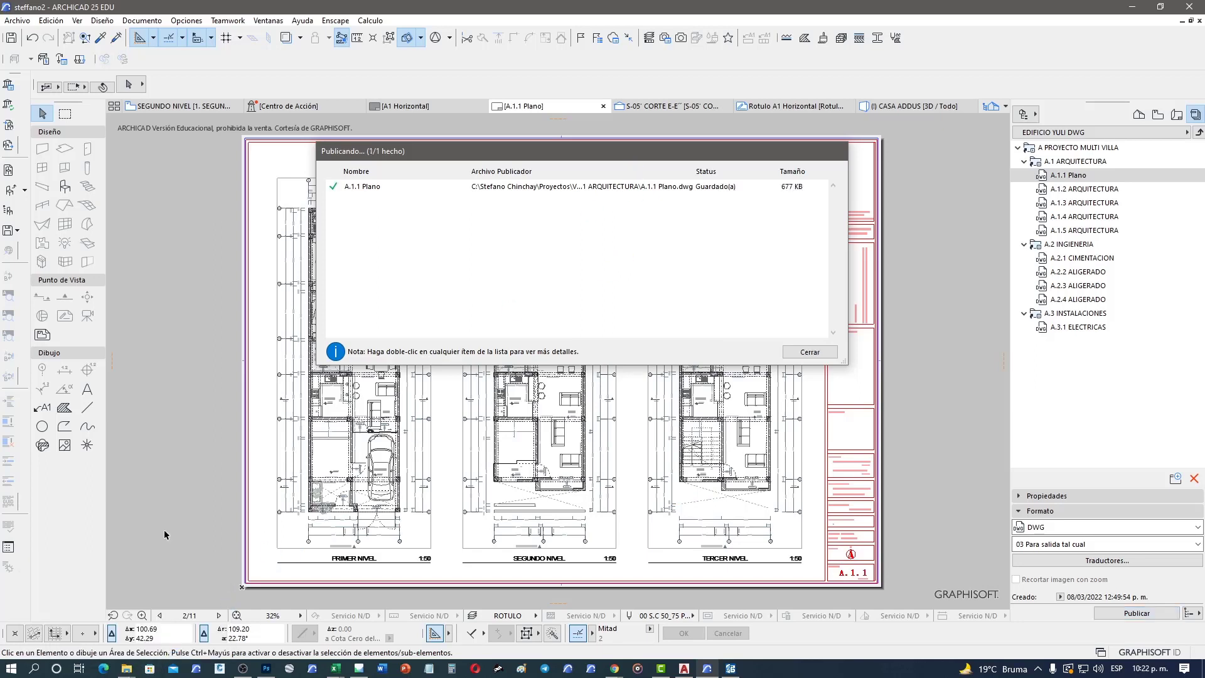
# Step: Open the republished A.1.1 Plano.dwg from the A.1 ARQUITECTURA folder and view the whole sheet
pyautogui.moveTo(149, 668)
pyautogui.click(176, 628)
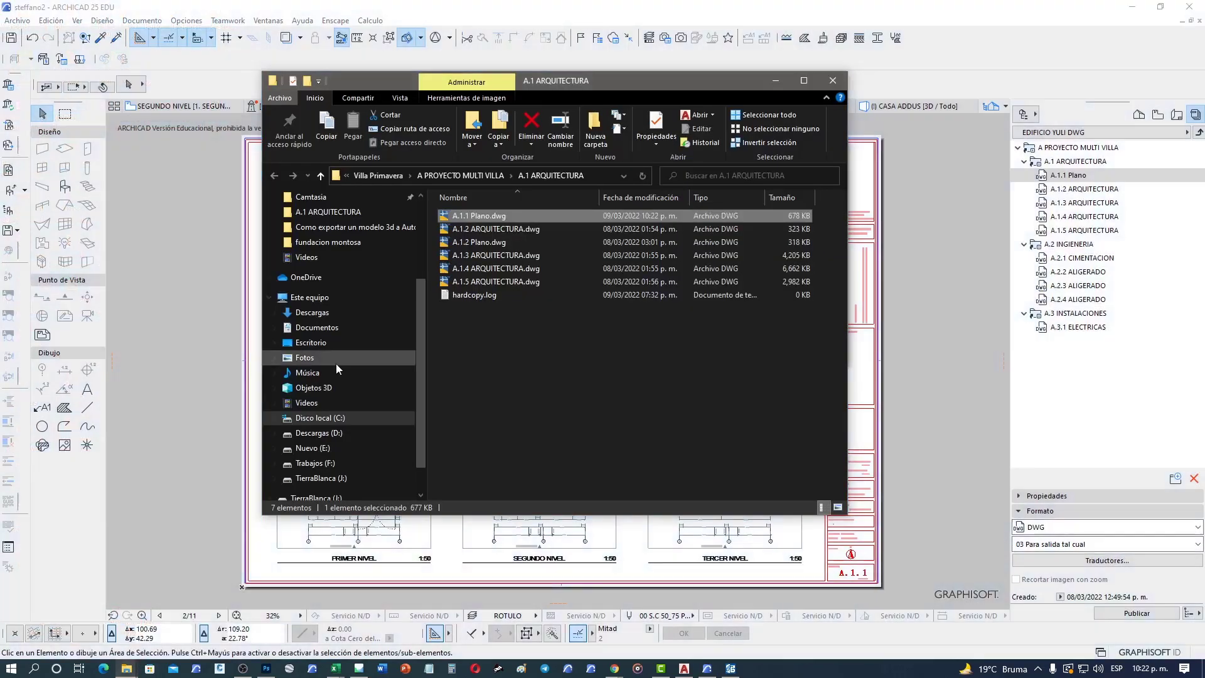
pyautogui.doubleClick(503, 214)
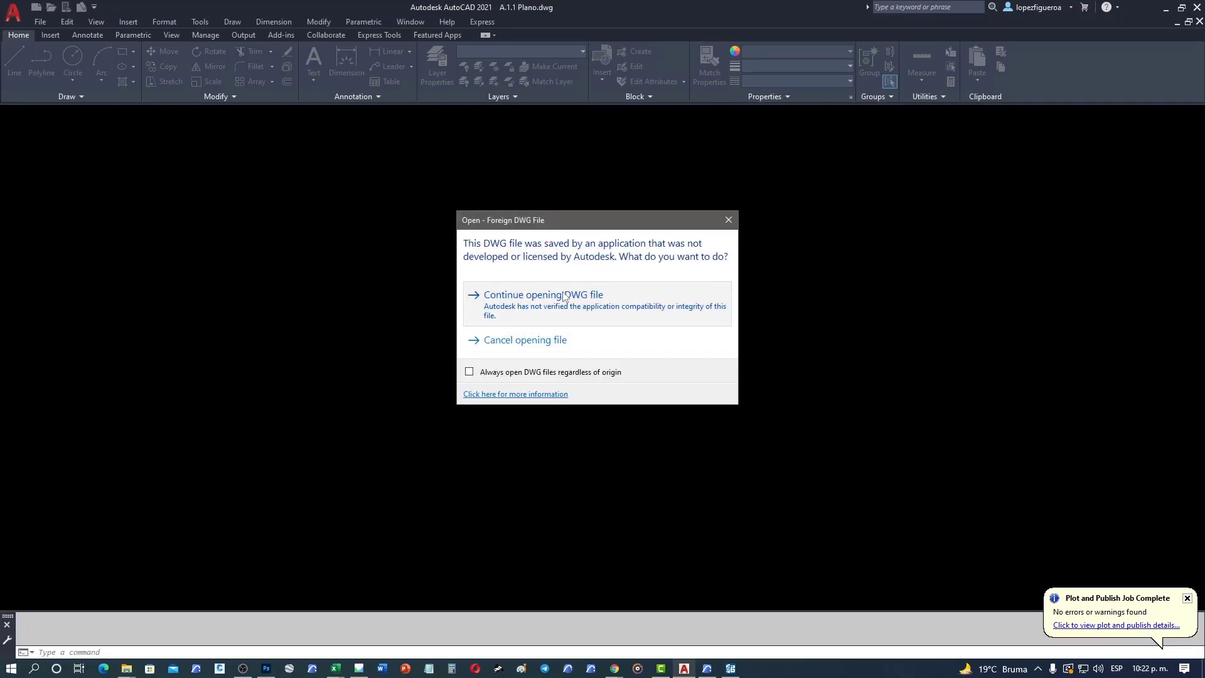
pyautogui.click(562, 293)
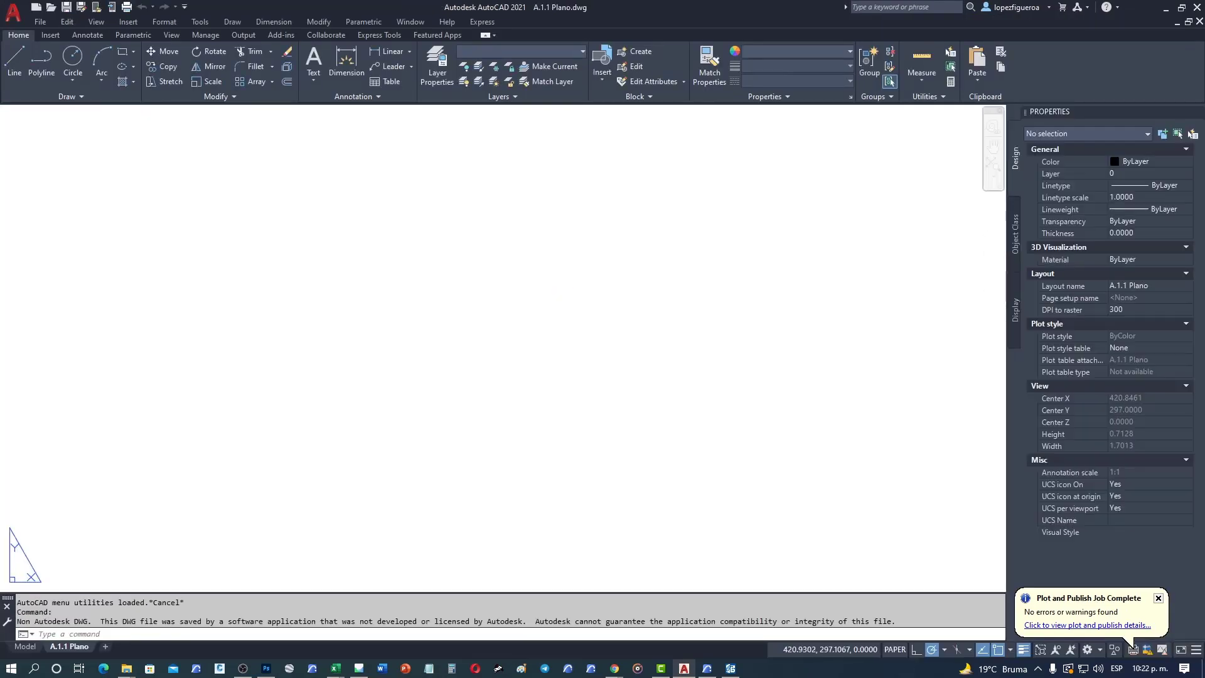
pyautogui.scroll(-5, 501, 324)
pyautogui.scroll(-5, 501, 323)
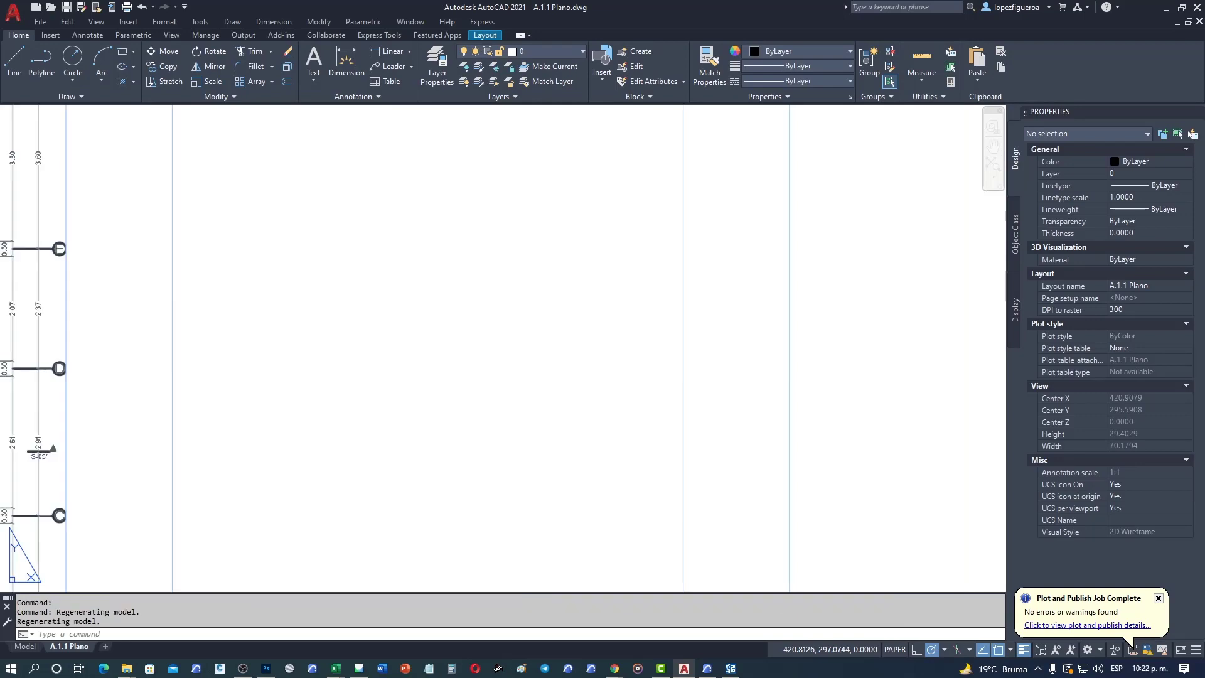
pyautogui.scroll(-6, 502, 324)
pyautogui.scroll(2, 472, 334)
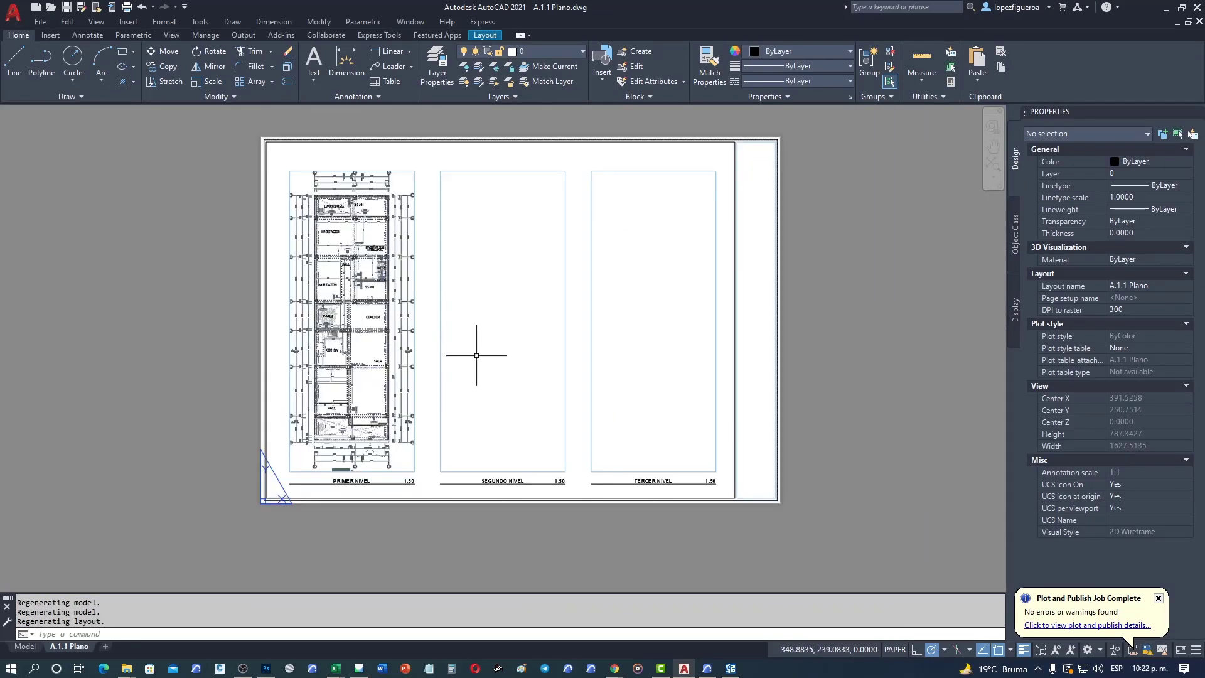
pyautogui.moveTo(483, 374); pyautogui.dragTo(496, 397, button='middle')
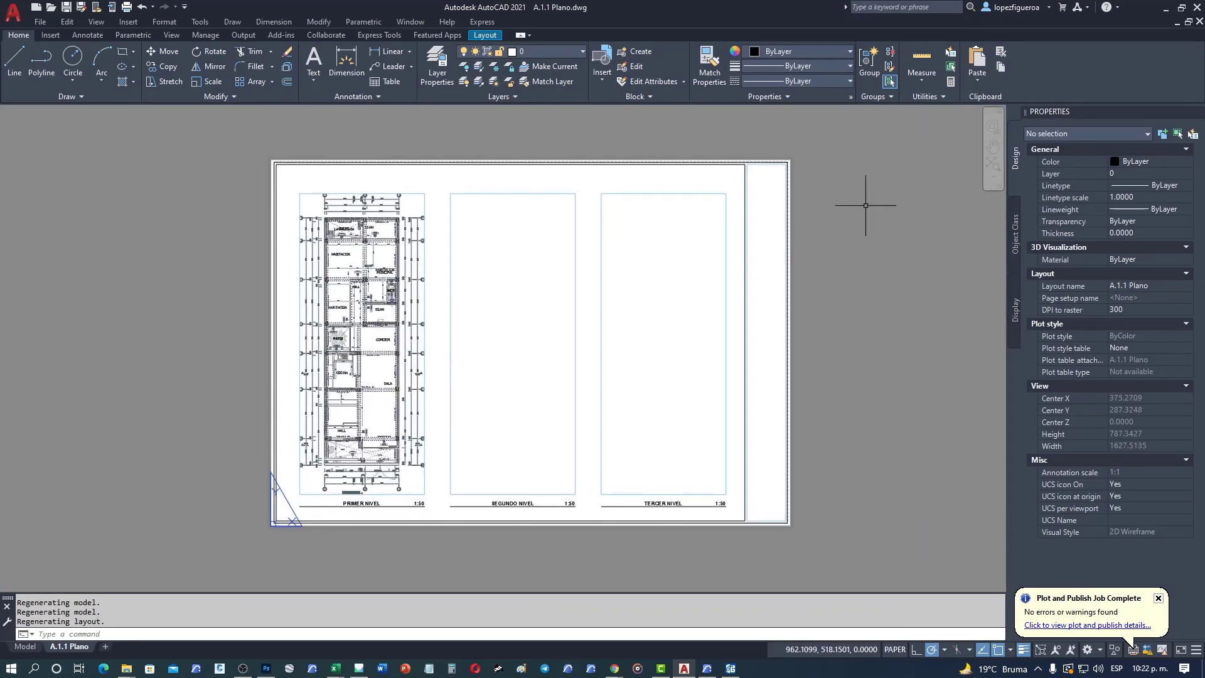
# Step: Inspect the model space, then close the drawing without saving and minimize AutoCAD
pyautogui.click(25, 646)
pyautogui.scroll(-5, 431, 438)
pyautogui.scroll(-6, 396, 379)
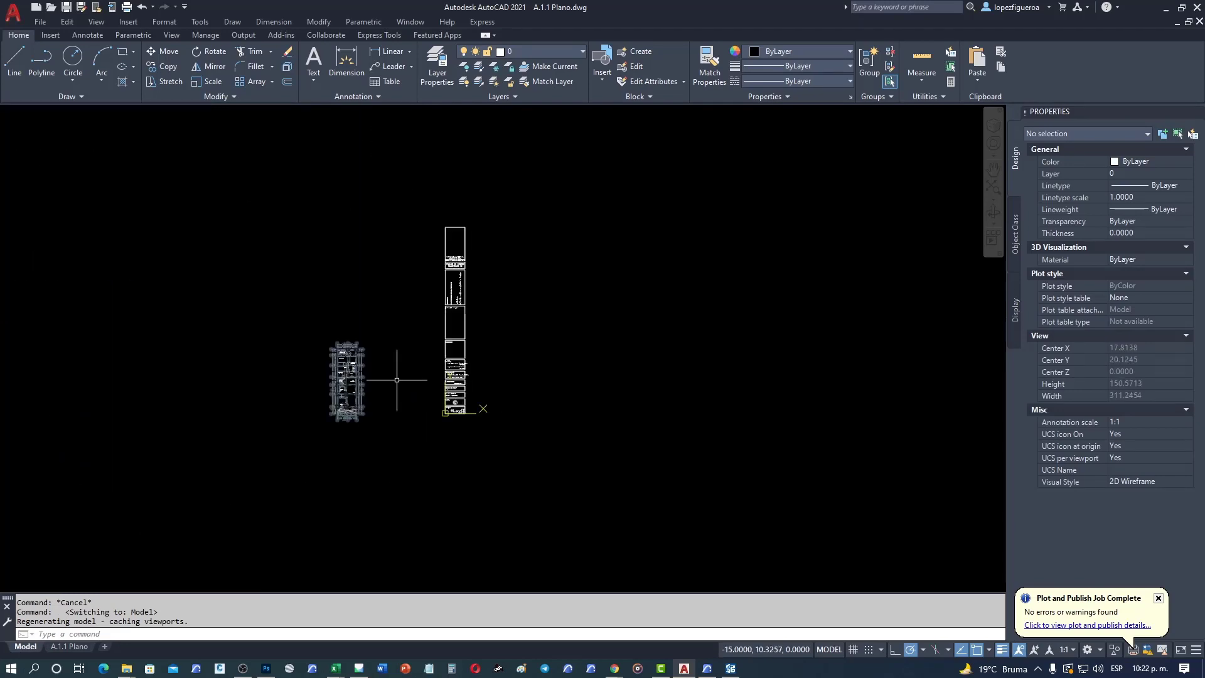
pyautogui.scroll(4, 382, 377)
pyautogui.moveTo(382, 377); pyautogui.dragTo(437, 418, button='middle')
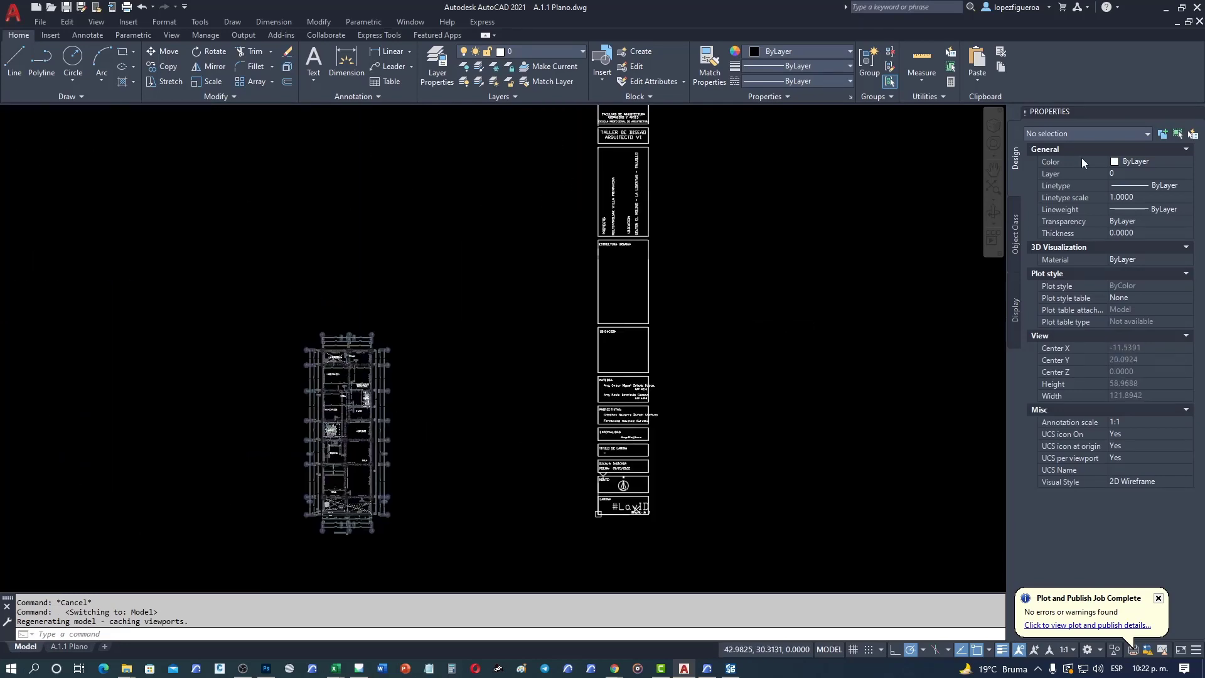
pyautogui.click(1199, 21)
pyautogui.click(649, 359)
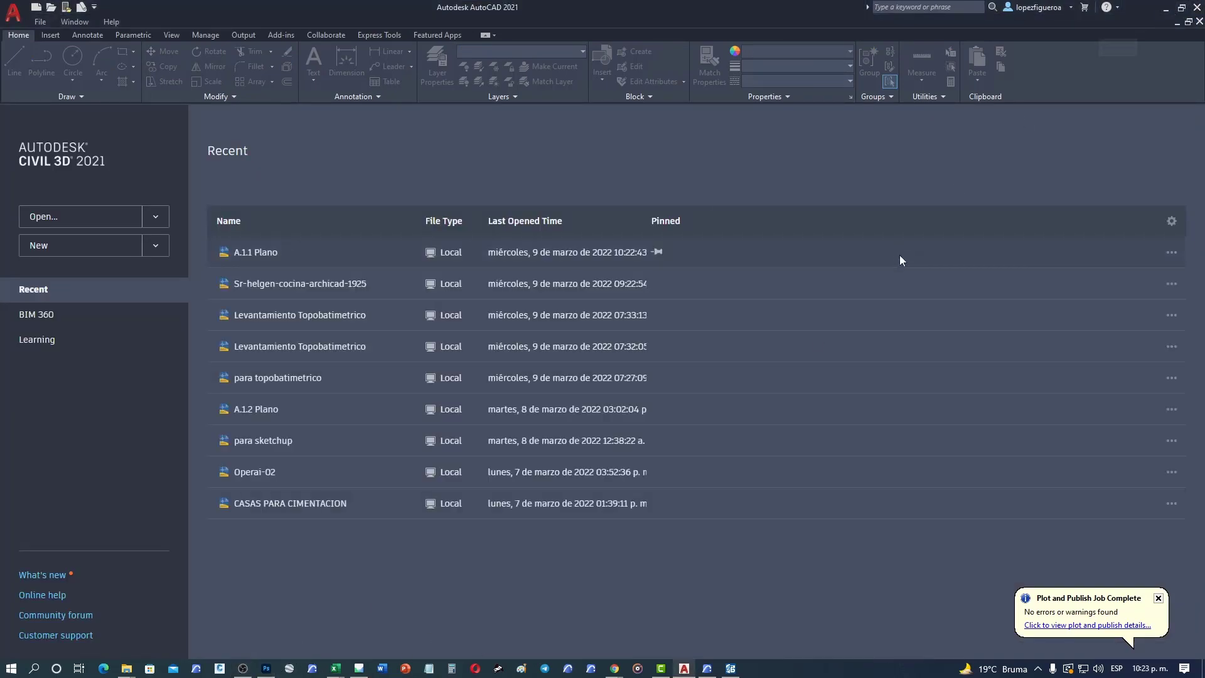
pyautogui.click(1166, 9)
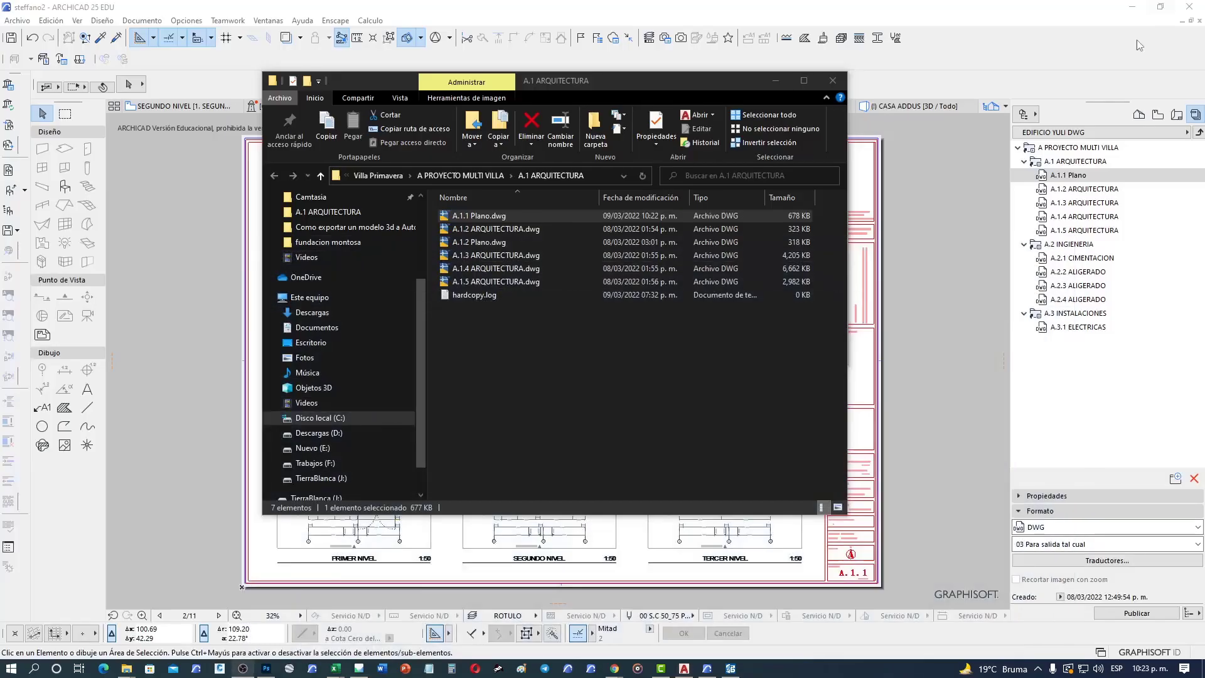
# Step: Show A.1.1 Plano.dwg in File Explorer, close the publishing report, and select the TERCER NIVEL drawing
pyautogui.click(777, 81)
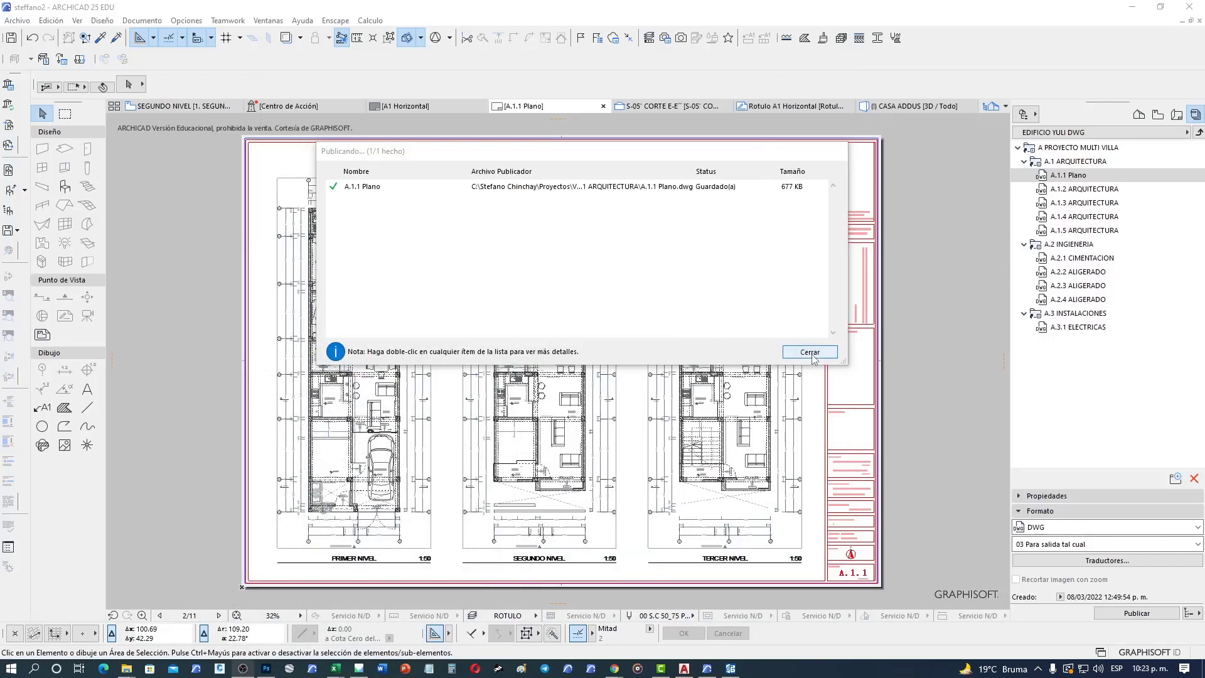
pyautogui.rightClick(584, 188)
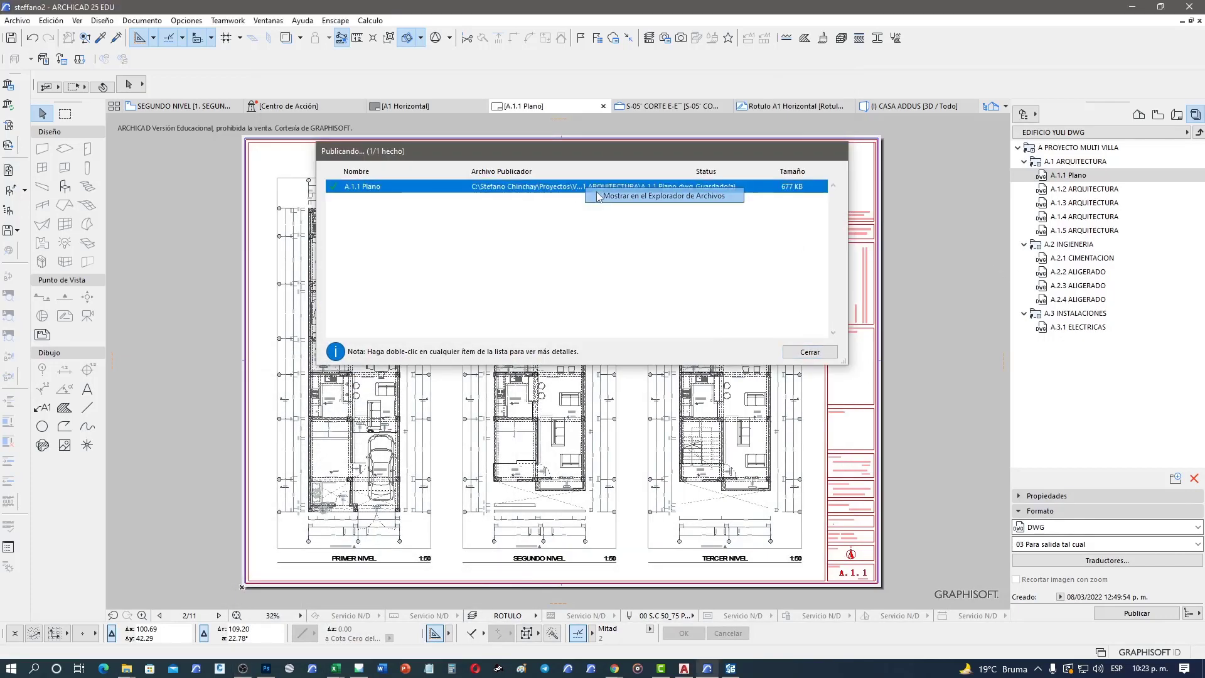
pyautogui.click(596, 196)
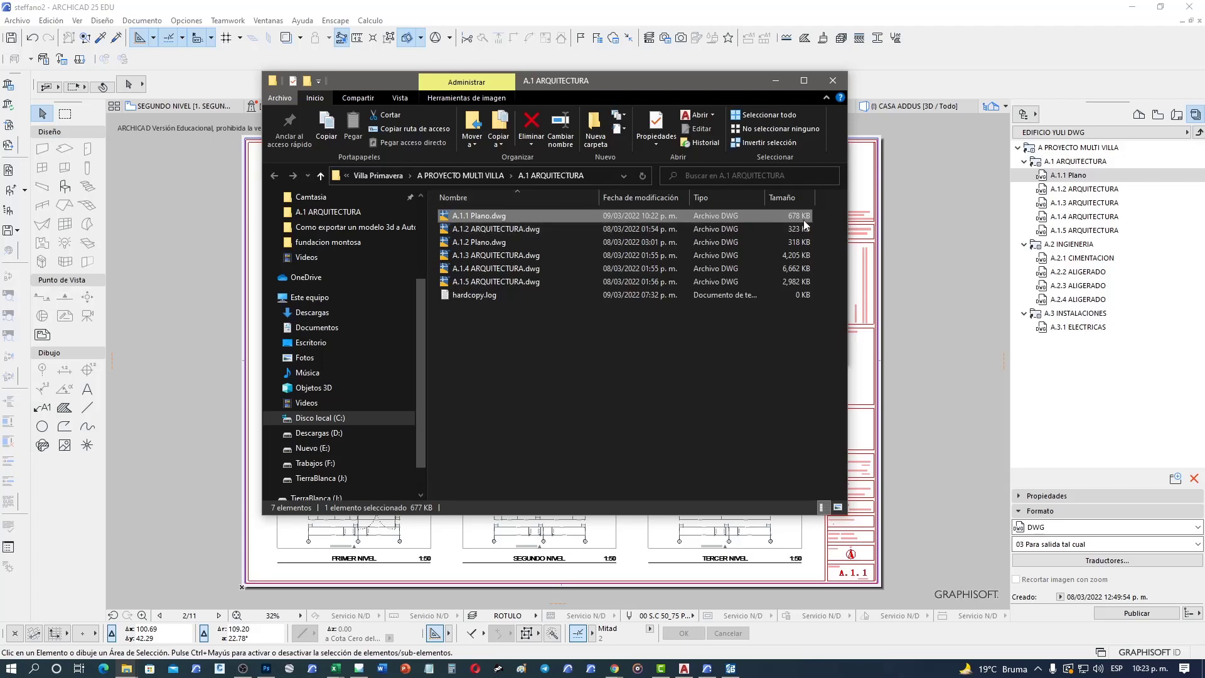
pyautogui.click(778, 81)
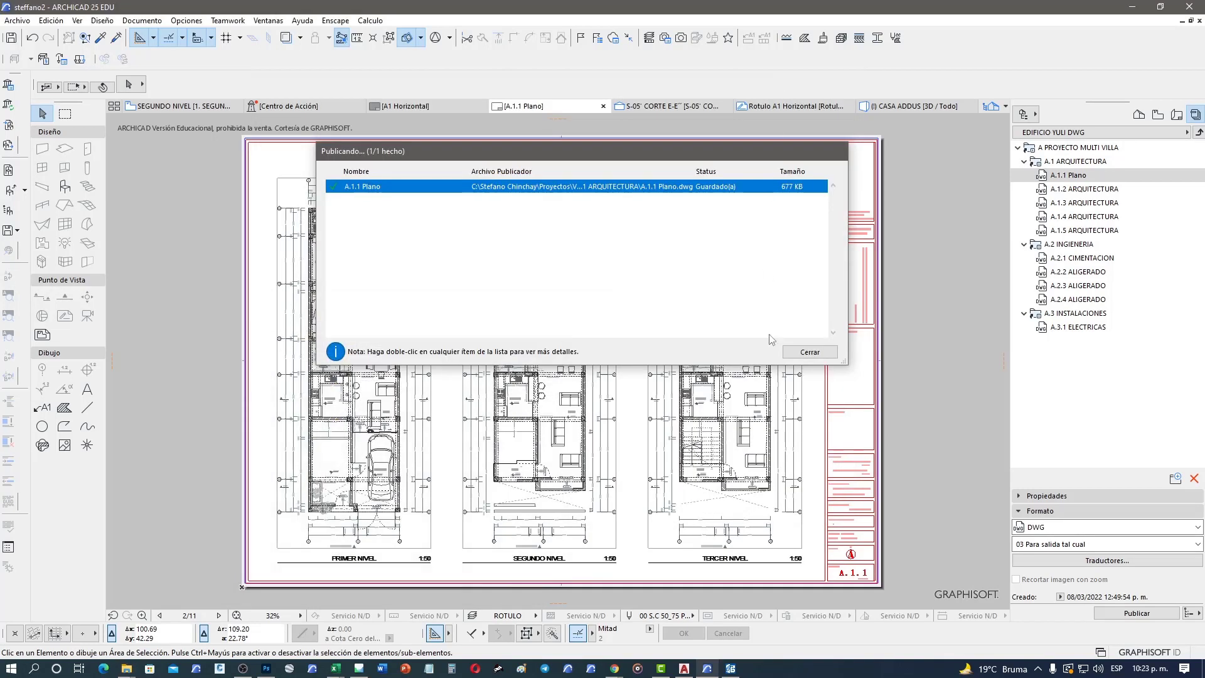
pyautogui.click(809, 350)
pyautogui.click(792, 381)
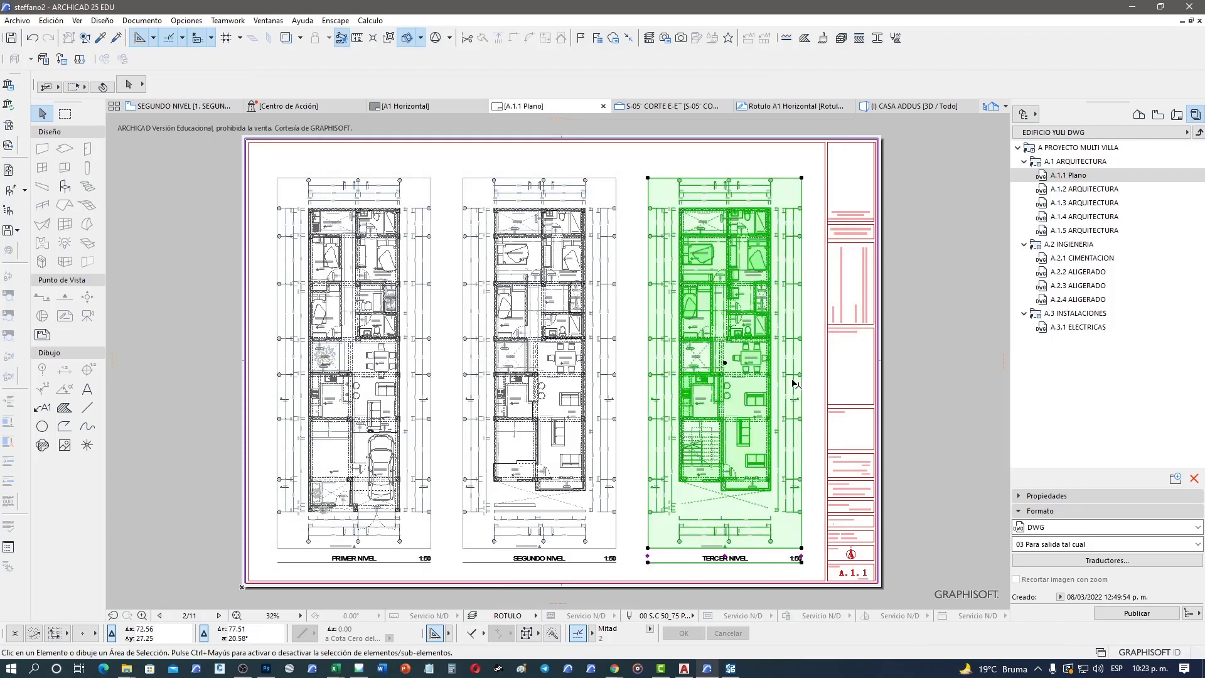
# Step: Open the TERCER NIVEL source floor plan and delete its staircase
pyautogui.rightClick(701, 405)
pyautogui.click(784, 101)
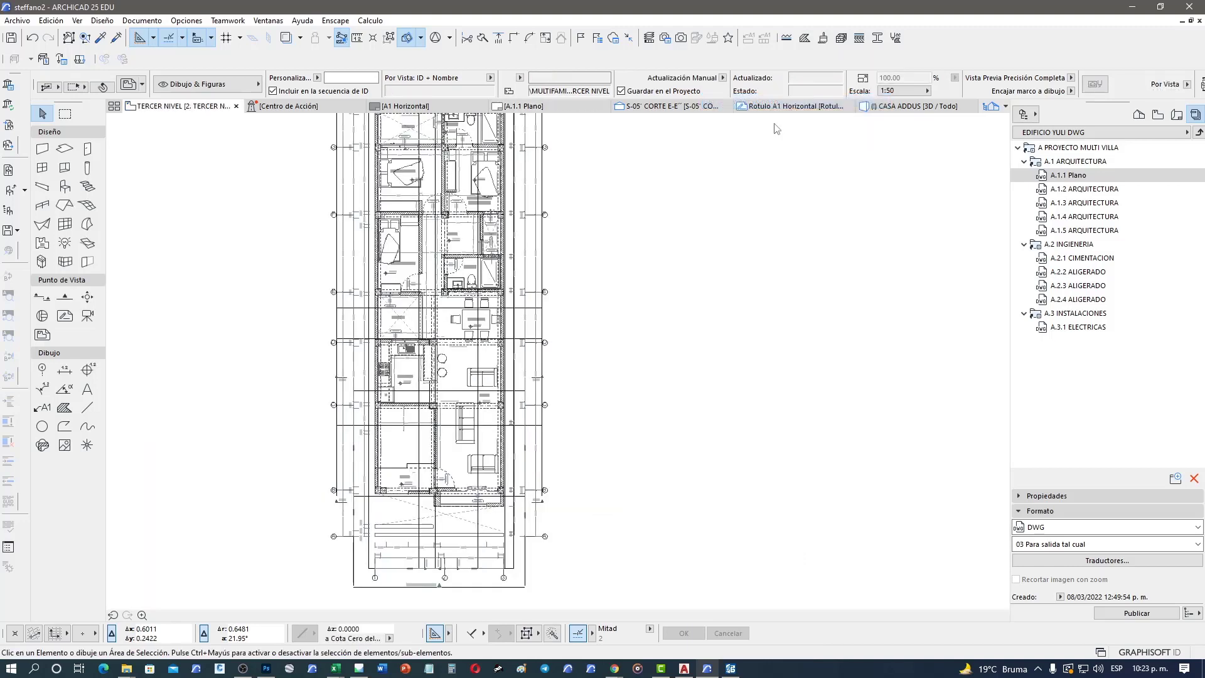
pyautogui.click(418, 458)
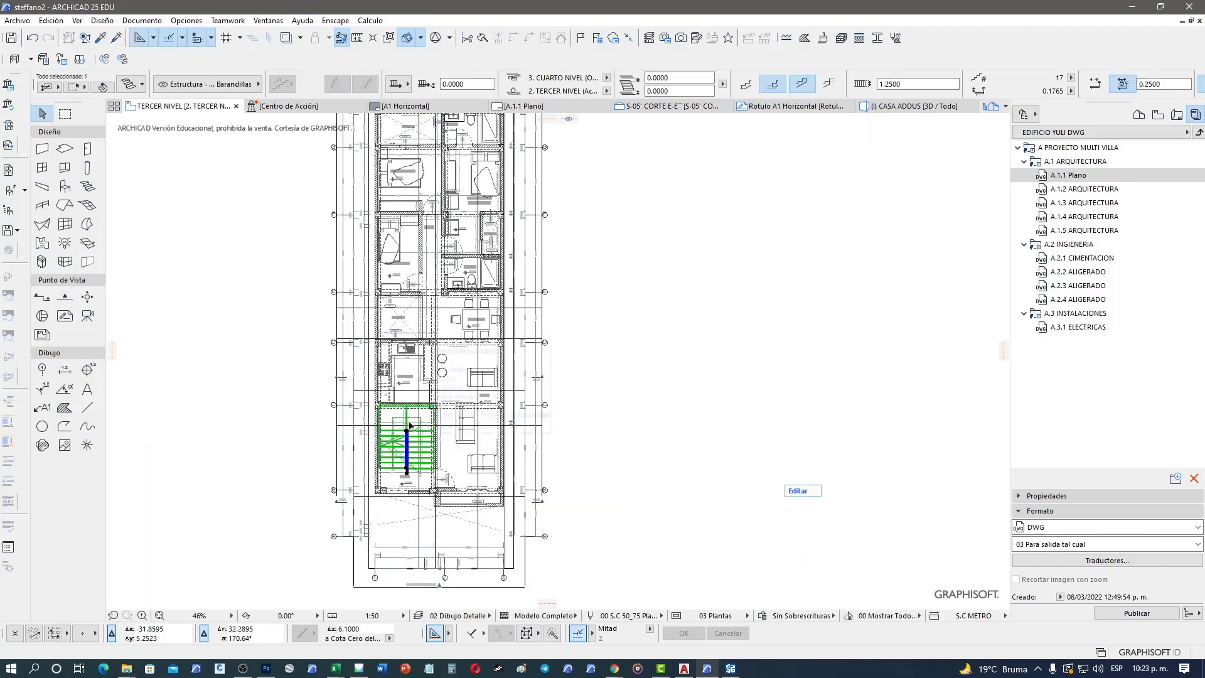
pyautogui.press('Delete')
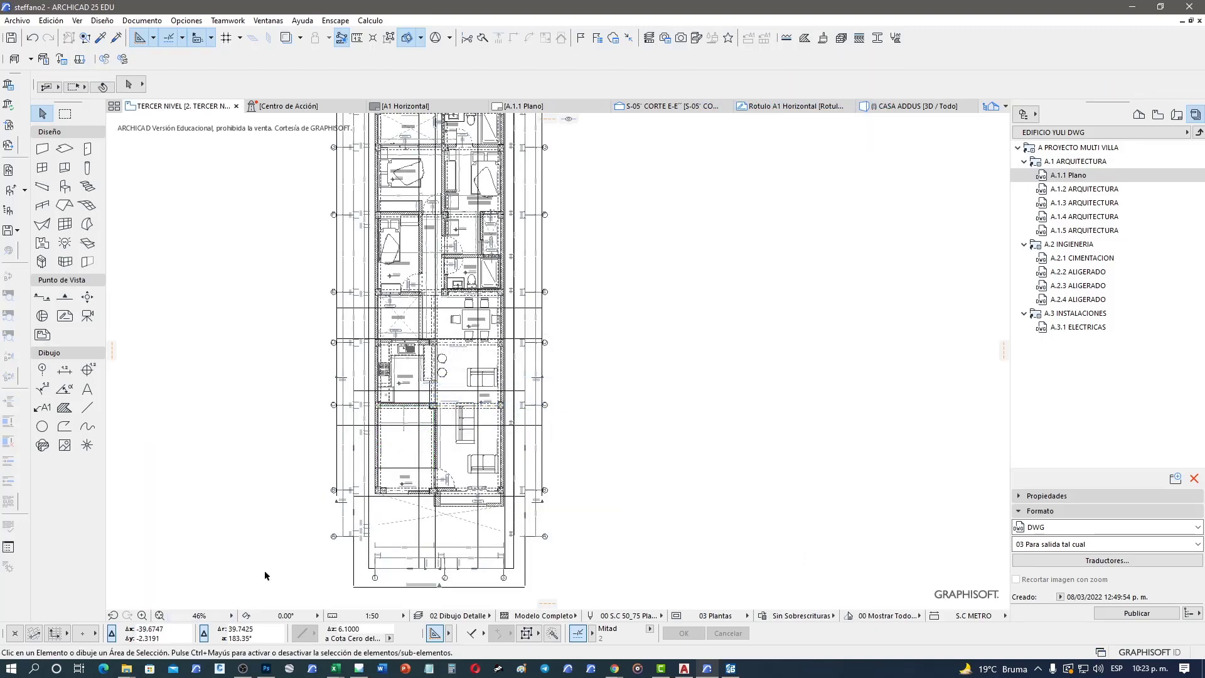
pyautogui.scroll(-2, 523, 376)
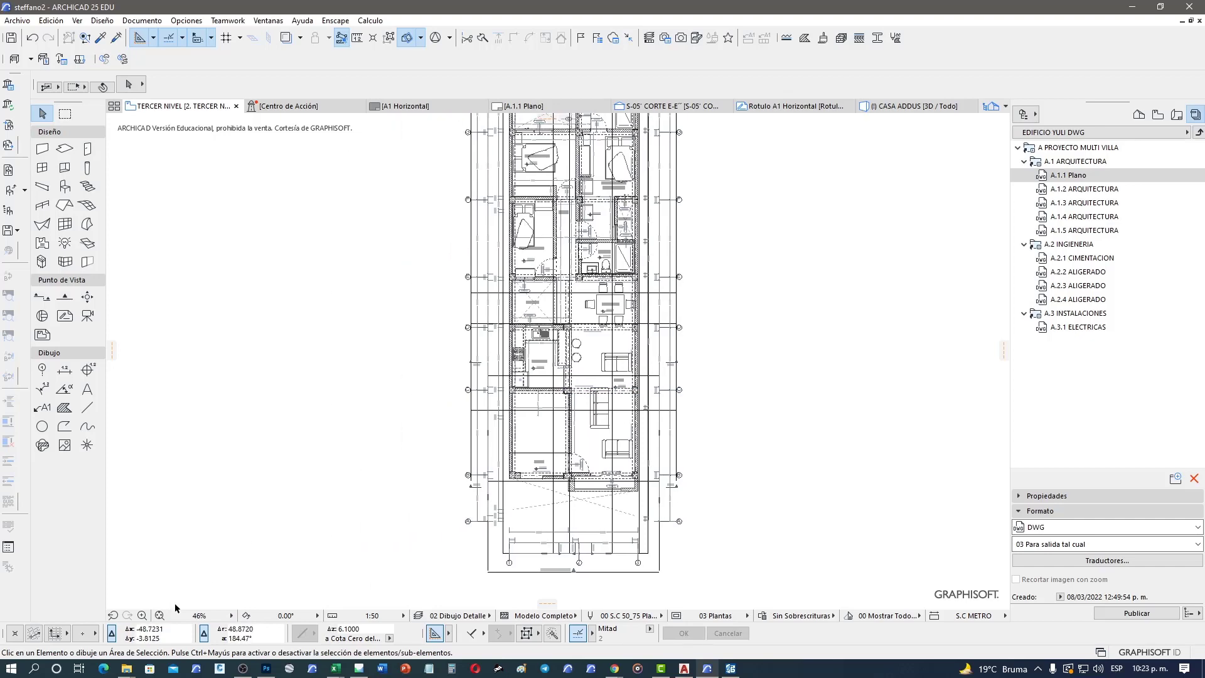
pyautogui.click(160, 615)
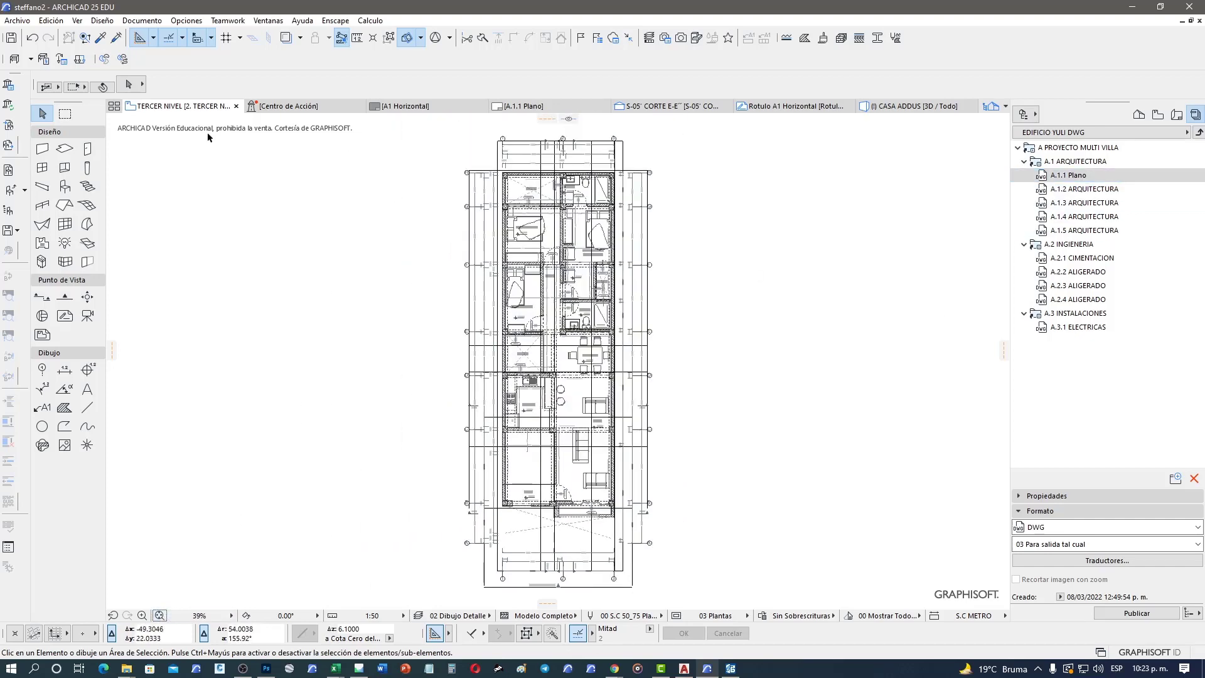
# Step: Return to the A.1.1 Plano layout from the Navigator's layout list
pyautogui.click(1176, 115)
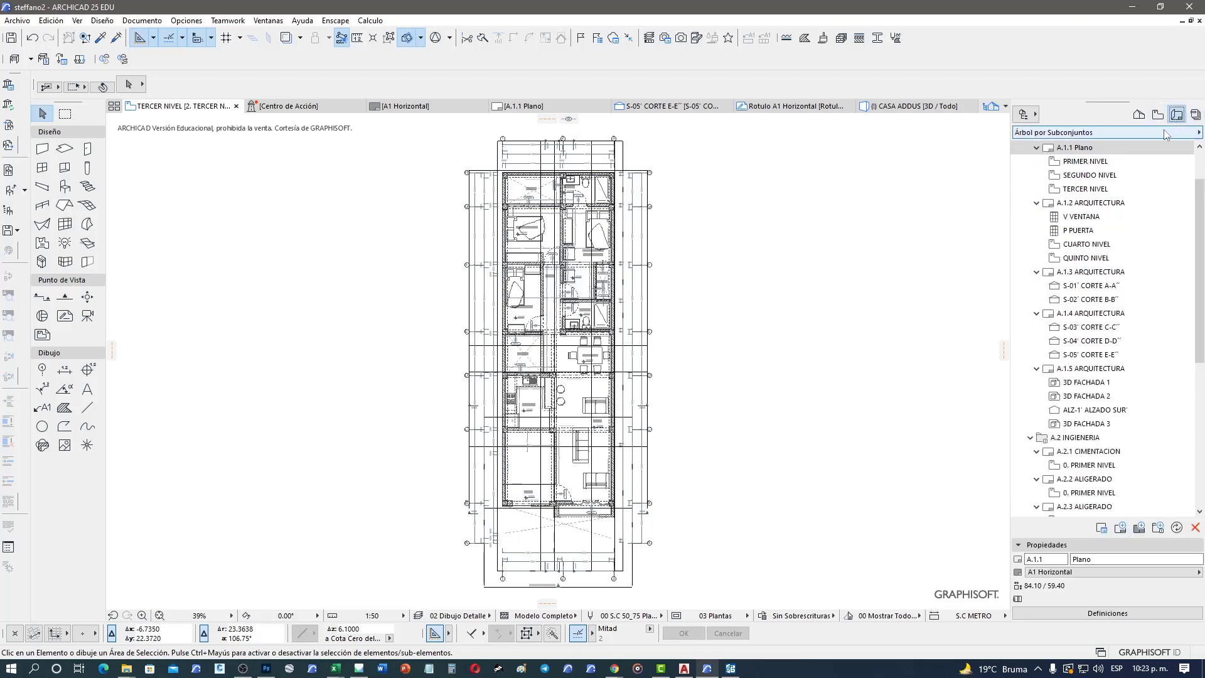
pyautogui.click(1103, 164)
pyautogui.doubleClick(1103, 164)
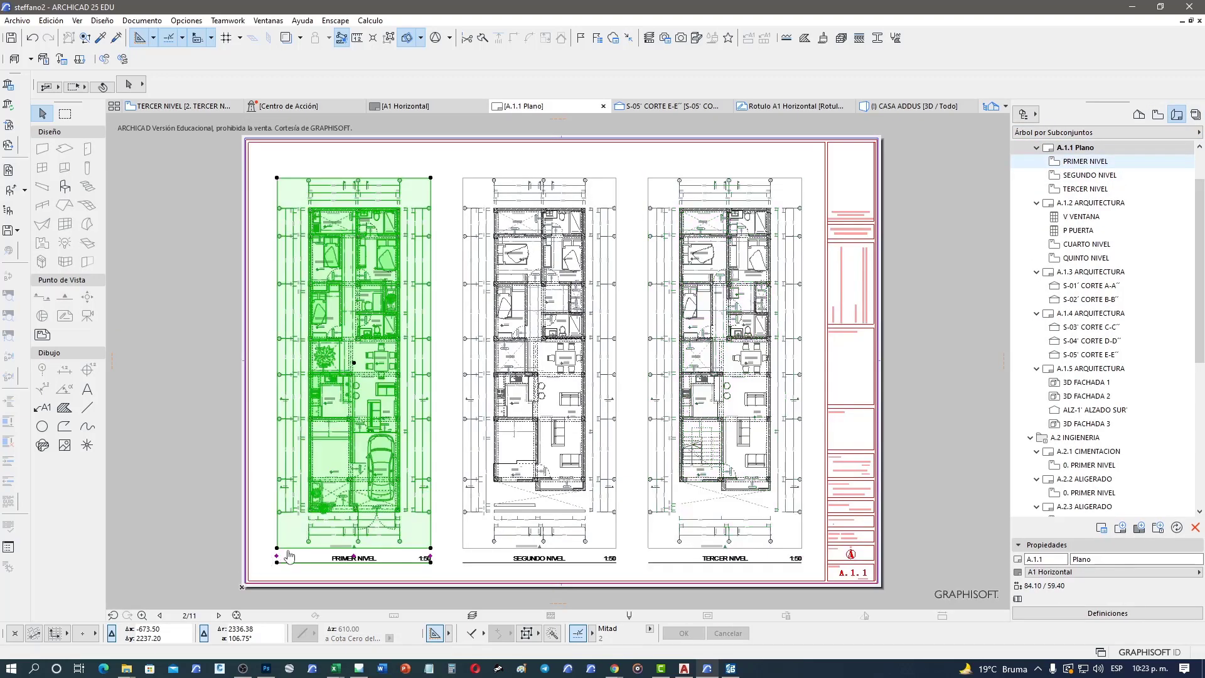
pyautogui.click(1139, 115)
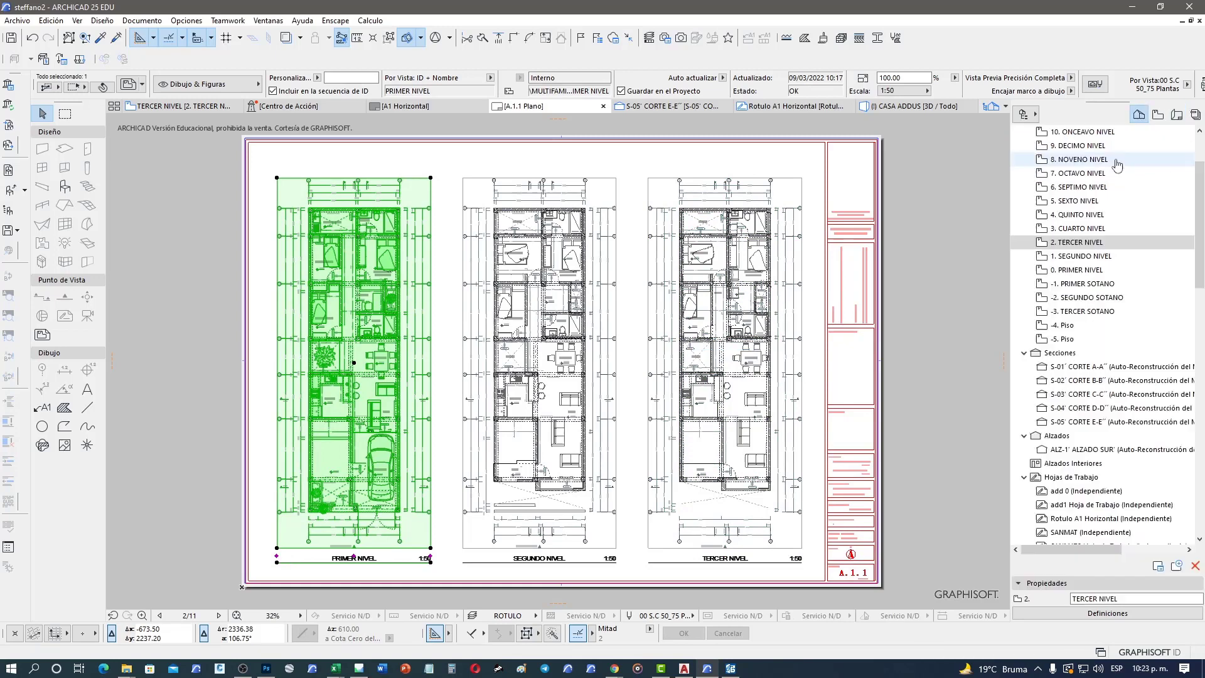
pyautogui.doubleClick(1091, 271)
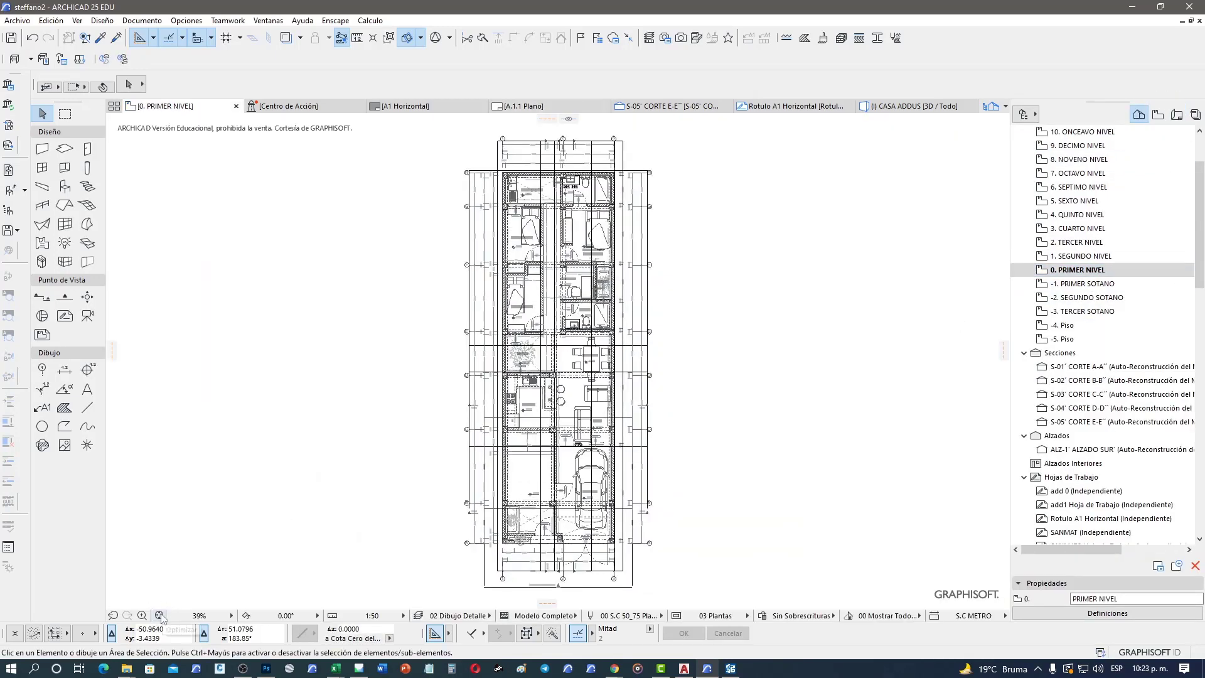
pyautogui.doubleClick(1080, 256)
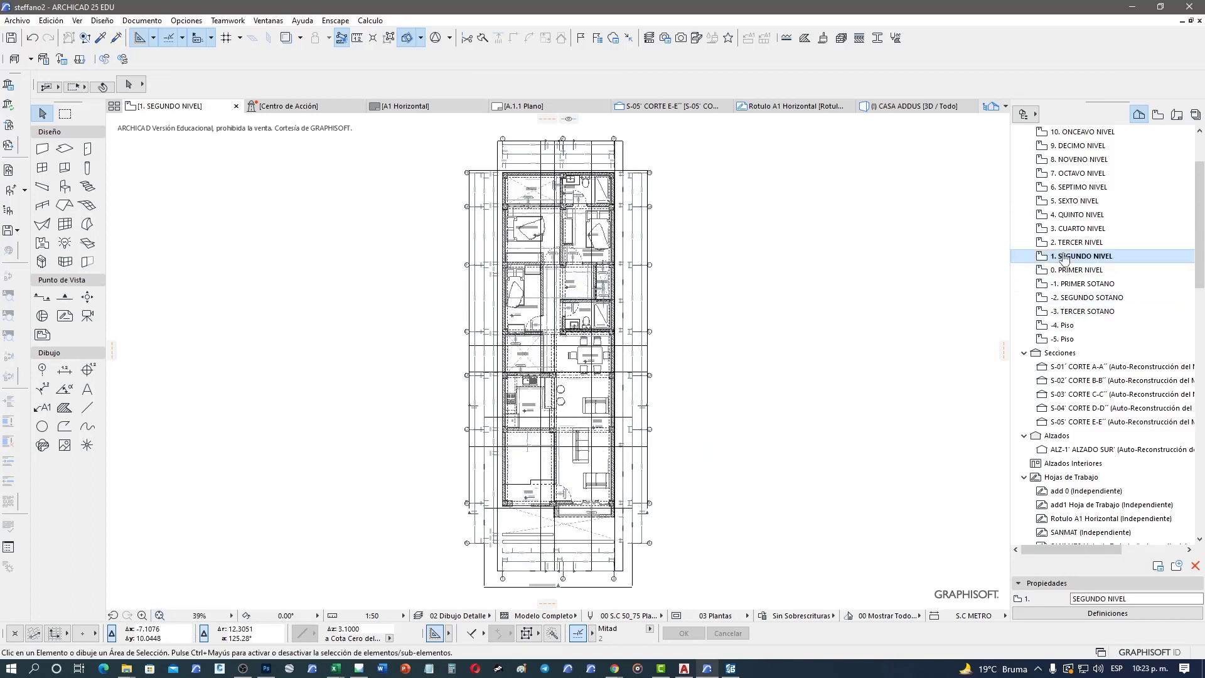
pyautogui.doubleClick(1079, 243)
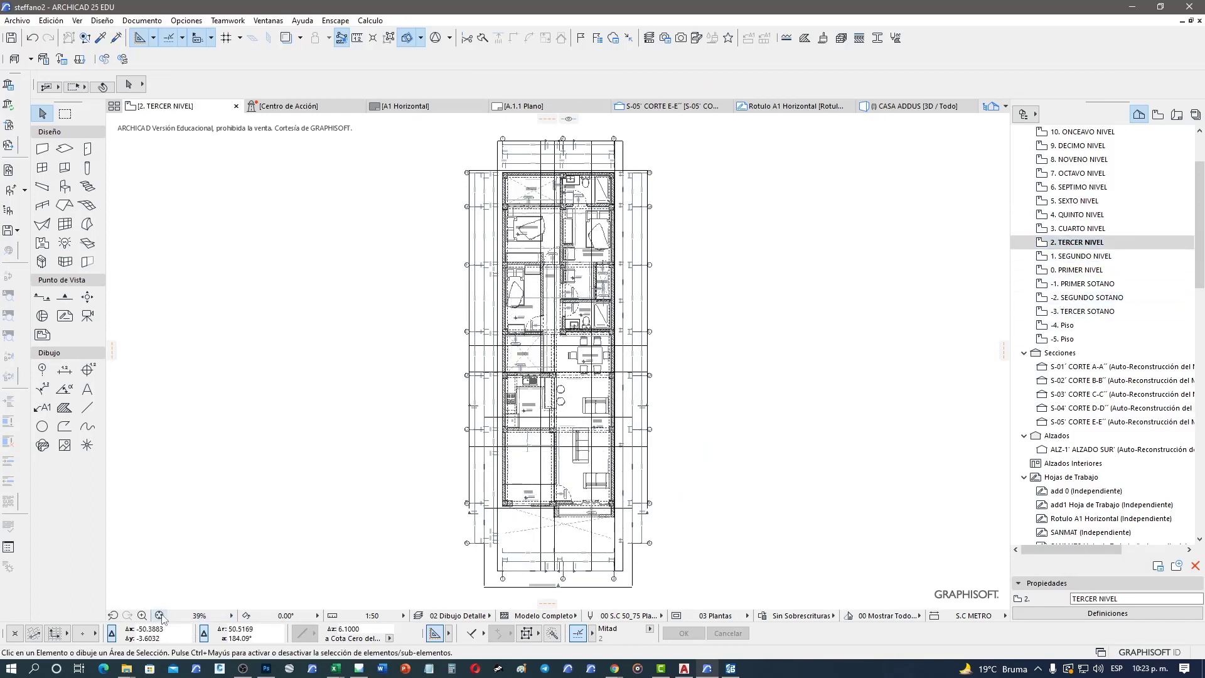
pyautogui.doubleClick(1079, 228)
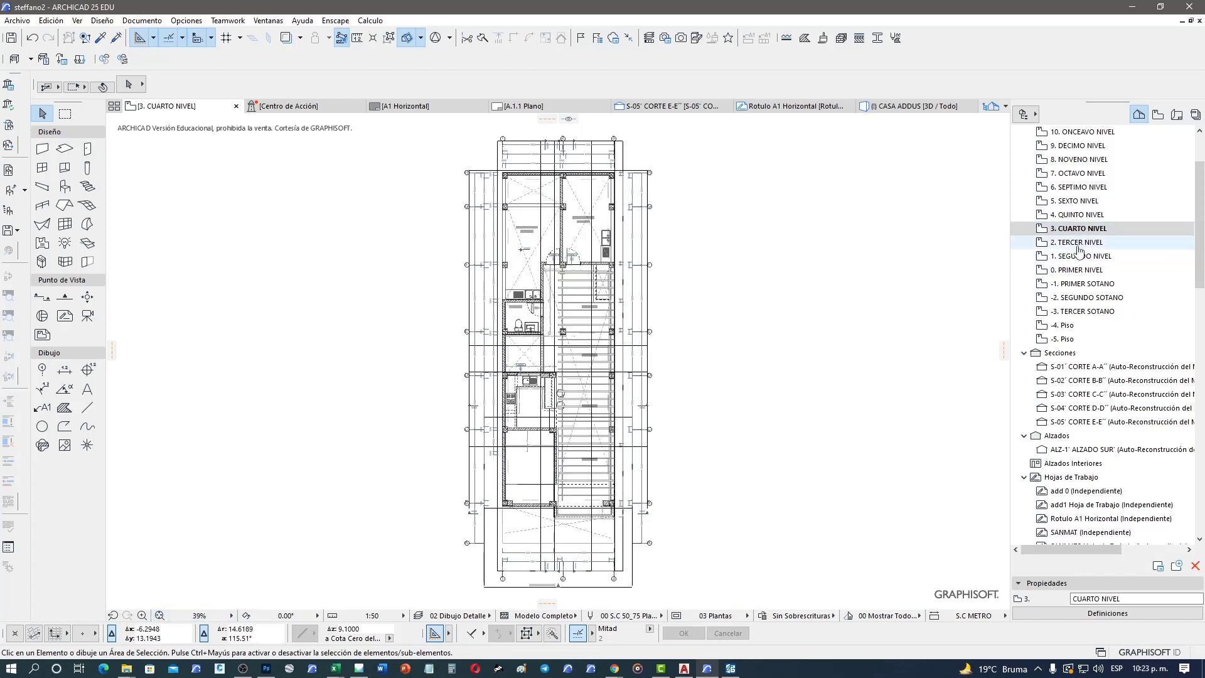
pyautogui.doubleClick(1083, 214)
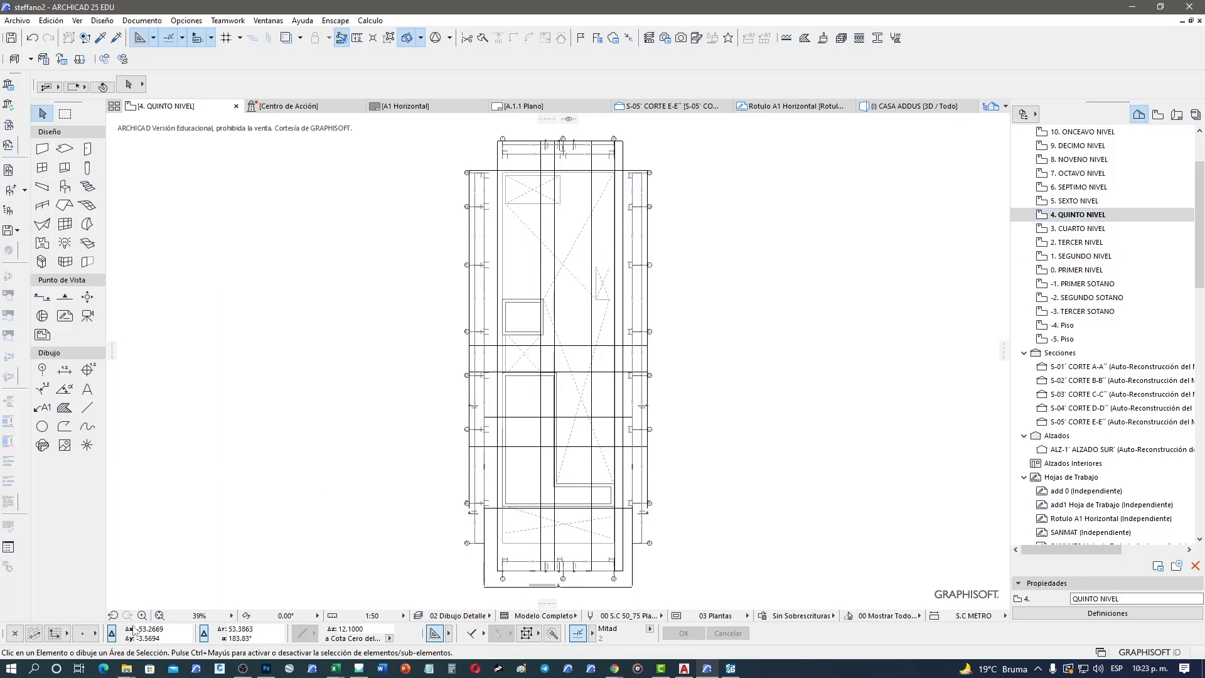
pyautogui.doubleClick(1079, 201)
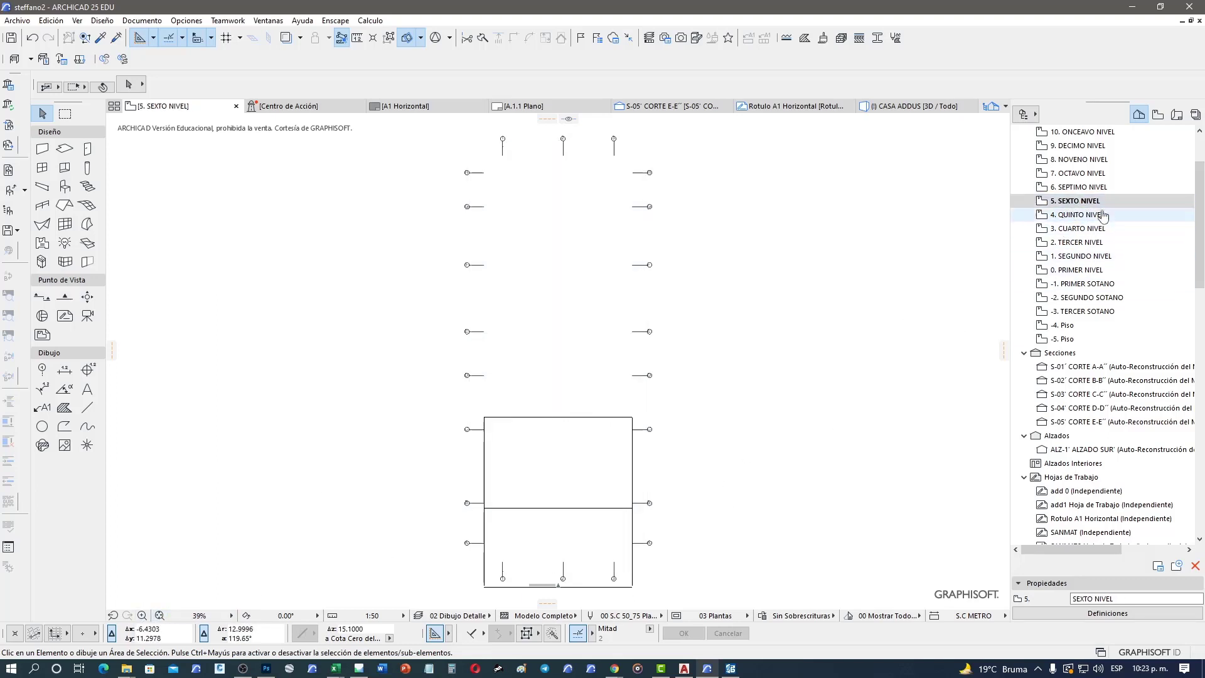
pyautogui.click(1178, 115)
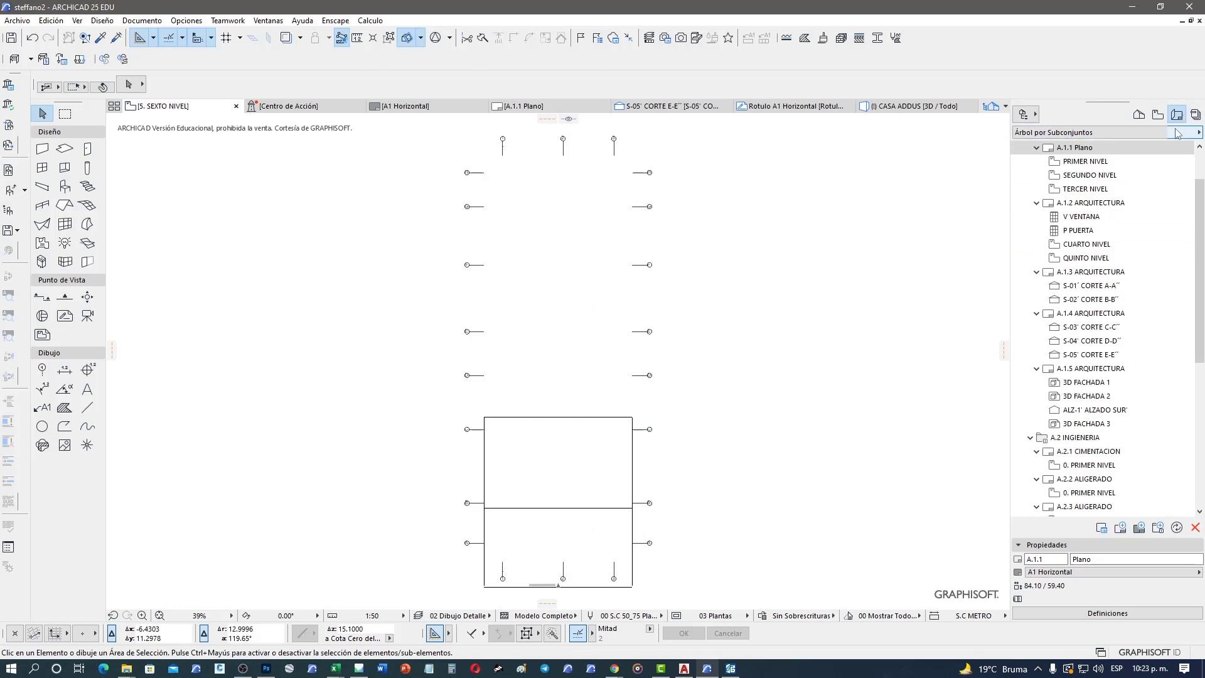
pyautogui.doubleClick(1160, 150)
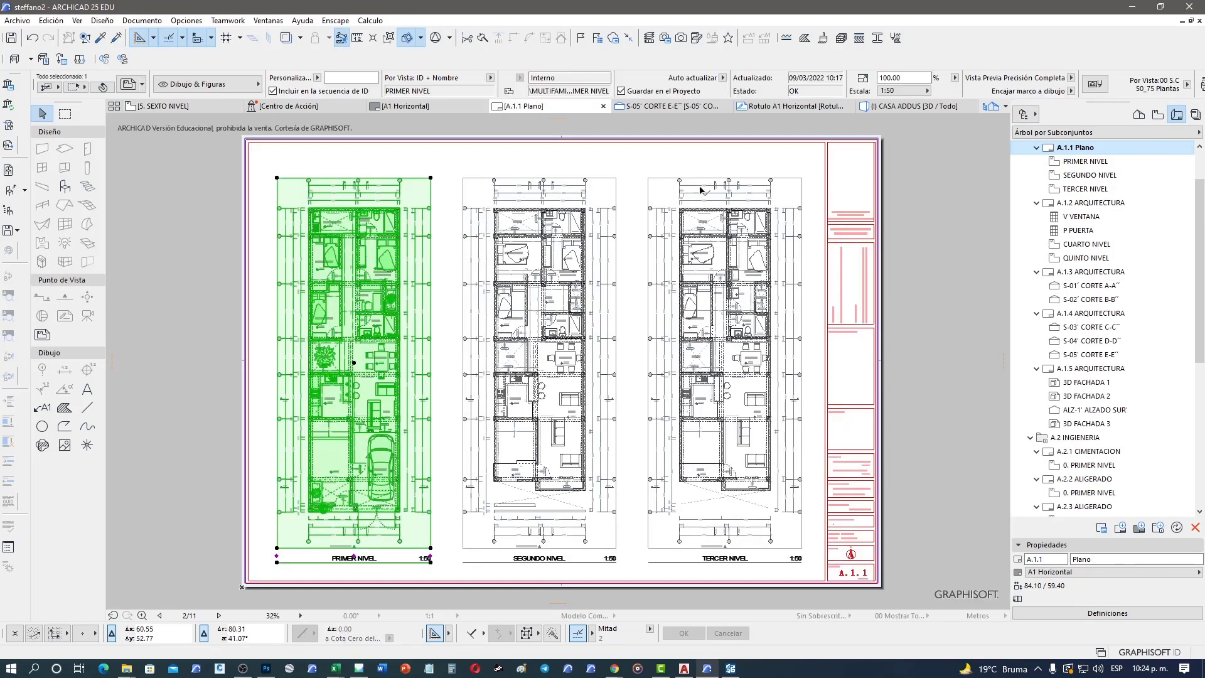
# Step: Publish the A.1.1 Plano layout as DWG from the Publisher Sets
pyautogui.click(700, 167)
pyautogui.moveTo(700, 166); pyautogui.dragTo(424, 198)
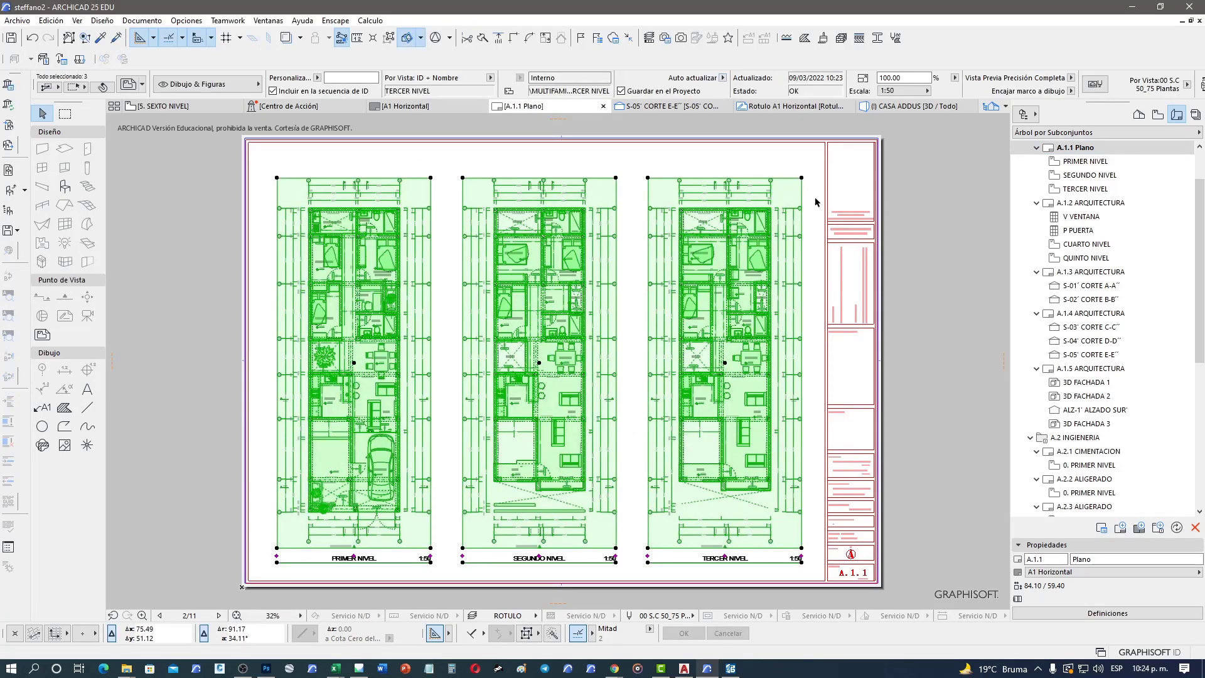
pyautogui.press('Escape')
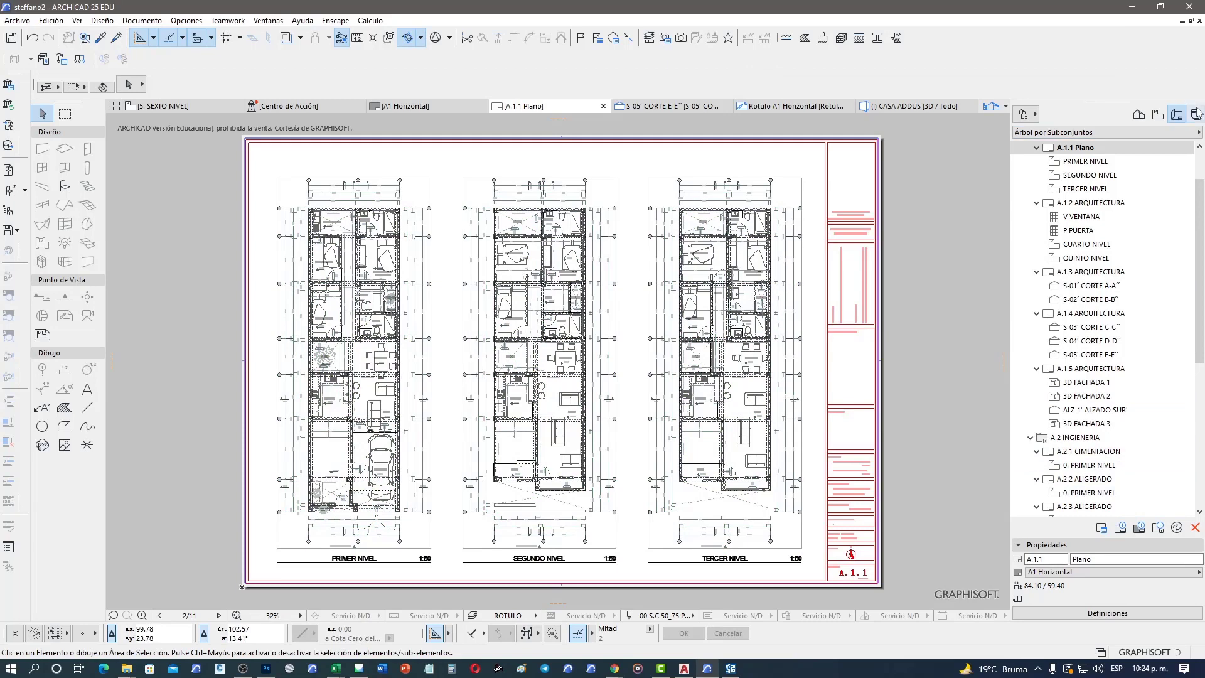
pyautogui.click(1195, 114)
pyautogui.click(1133, 614)
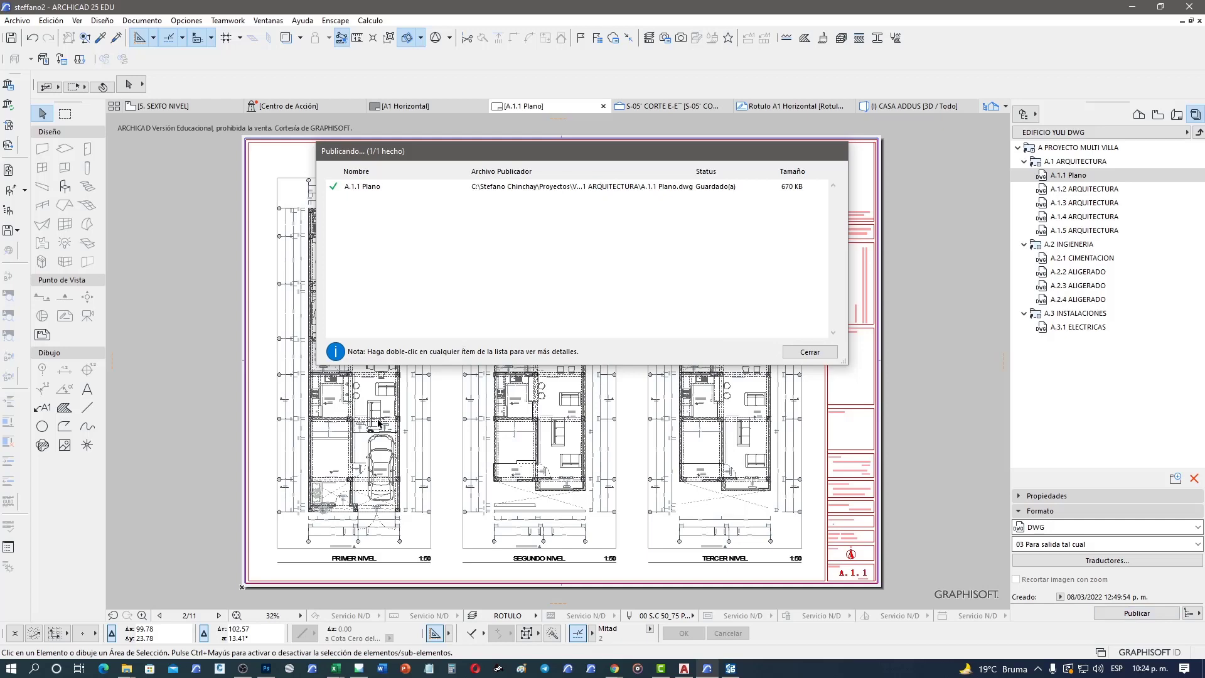
# Step: Open the republished A.1.1 Plano.dwg from the A.1 ARQUITECTURA folder in AutoCAD
pyautogui.click(795, 188)
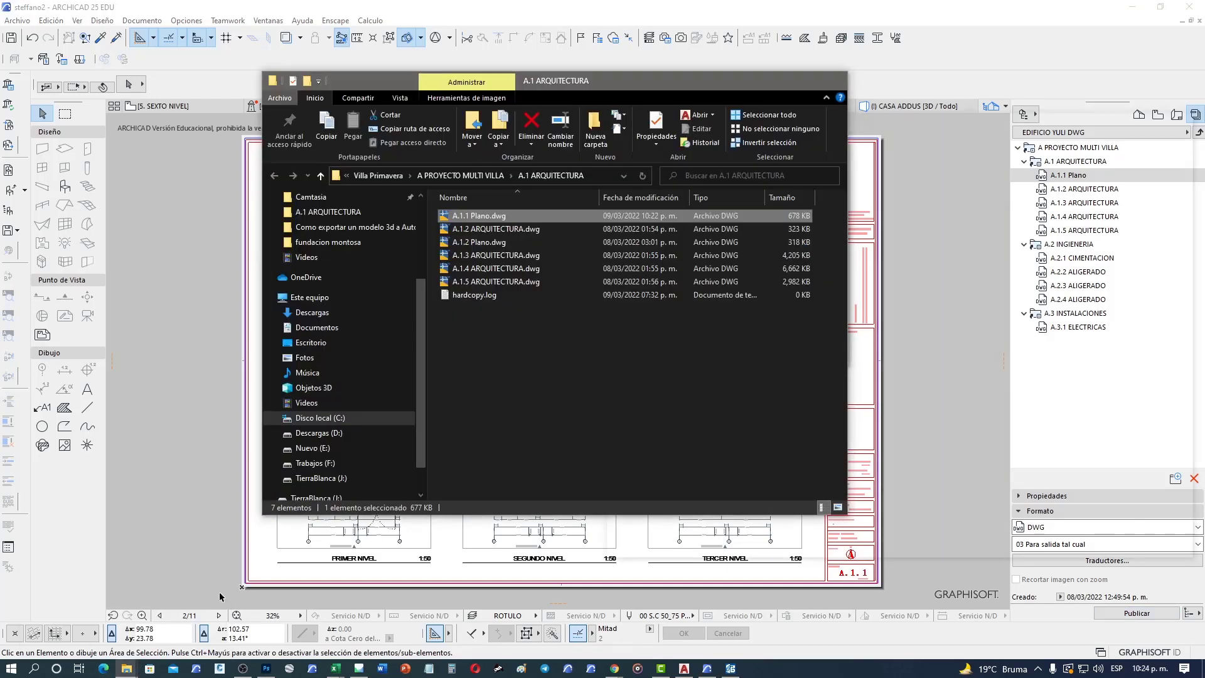
pyautogui.moveTo(149, 668)
pyautogui.click(175, 602)
pyautogui.doubleClick(573, 214)
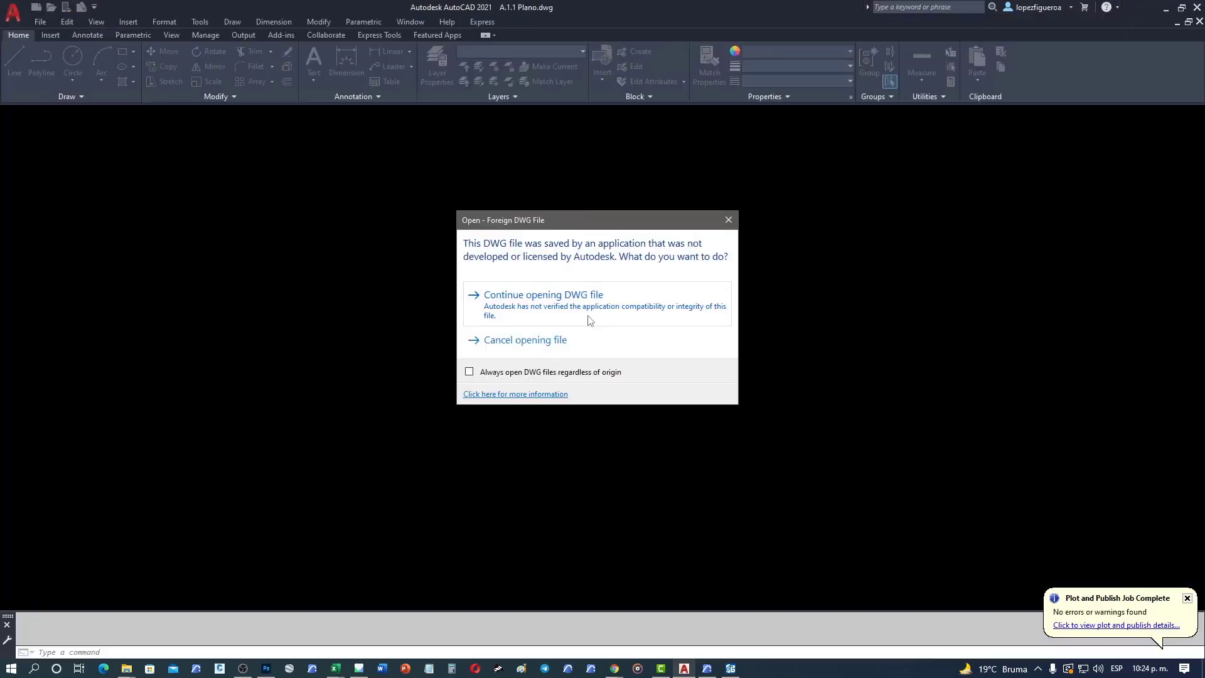
# Step: Finish opening the non-Autodesk DWG and zoom around the layout sheet
pyautogui.click(587, 315)
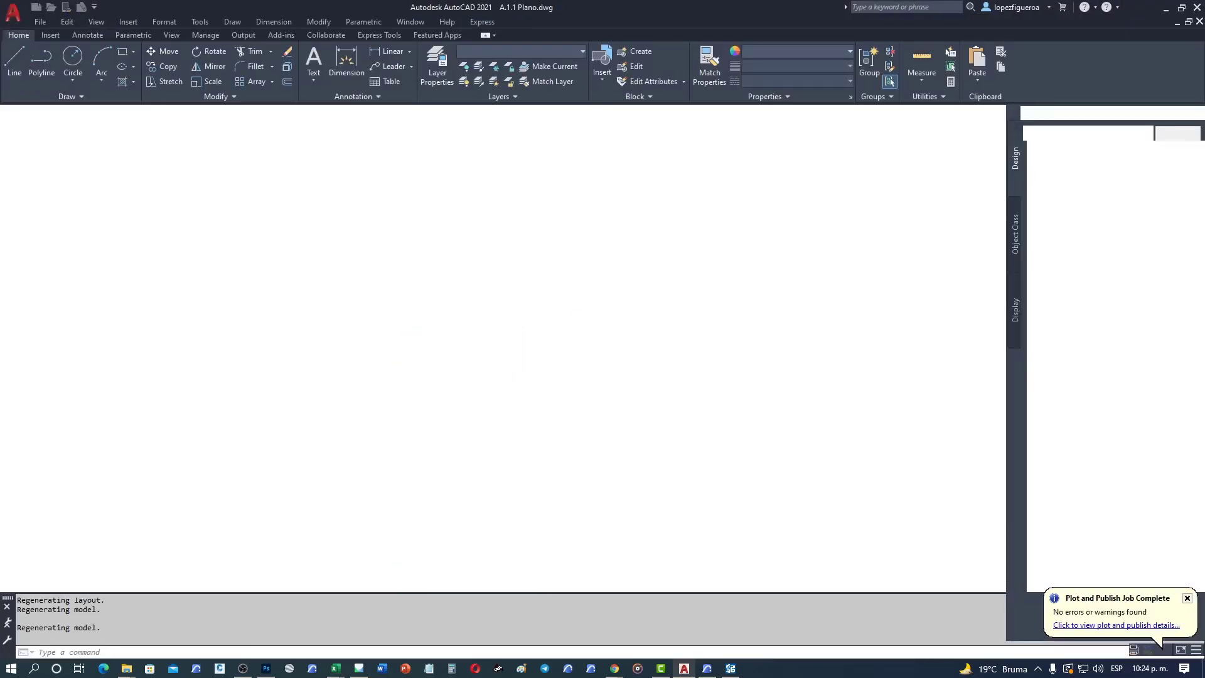
pyautogui.scroll(-5, 490, 327)
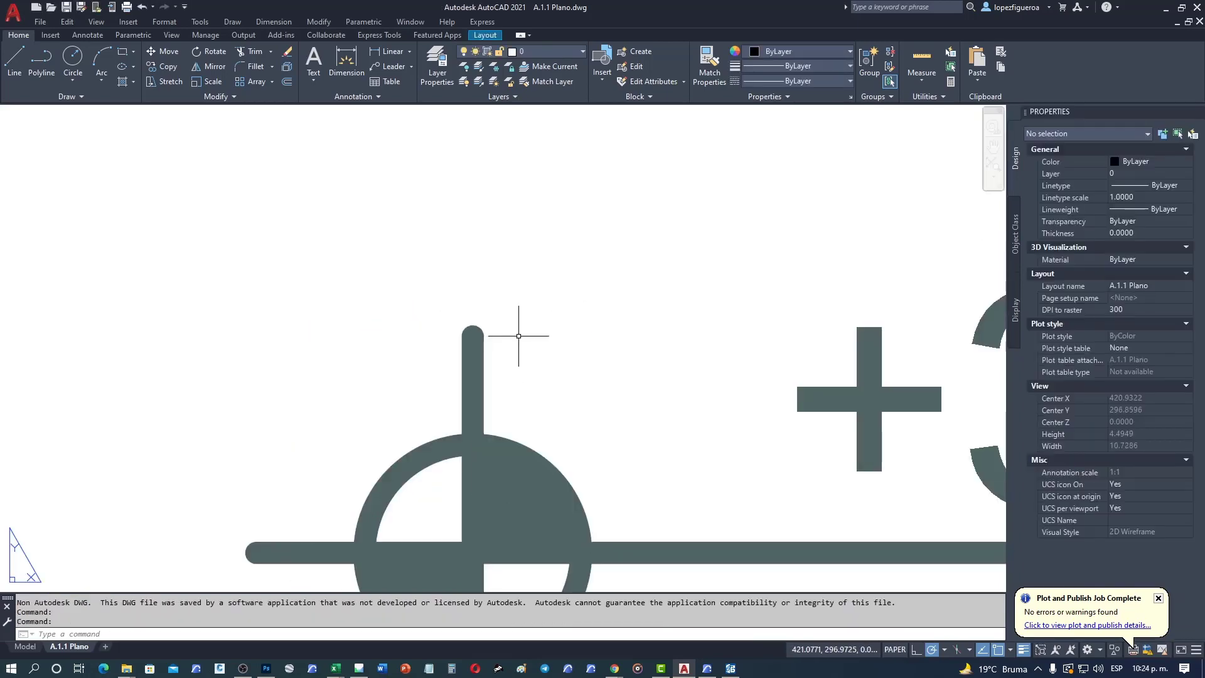
pyautogui.scroll(-5, 511, 336)
pyautogui.scroll(-5, 540, 338)
pyautogui.scroll(-5, 559, 336)
pyautogui.scroll(-5, 643, 324)
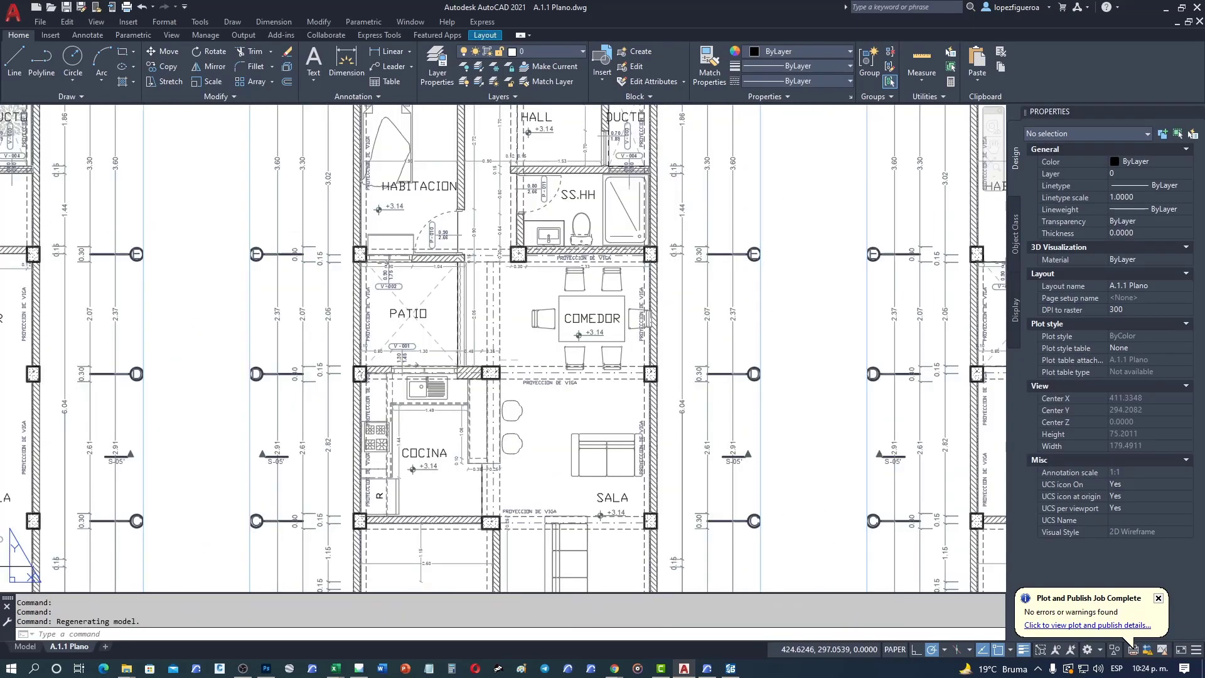
pyautogui.scroll(-4, 642, 325)
pyautogui.scroll(-2, 643, 324)
pyautogui.scroll(2, 642, 324)
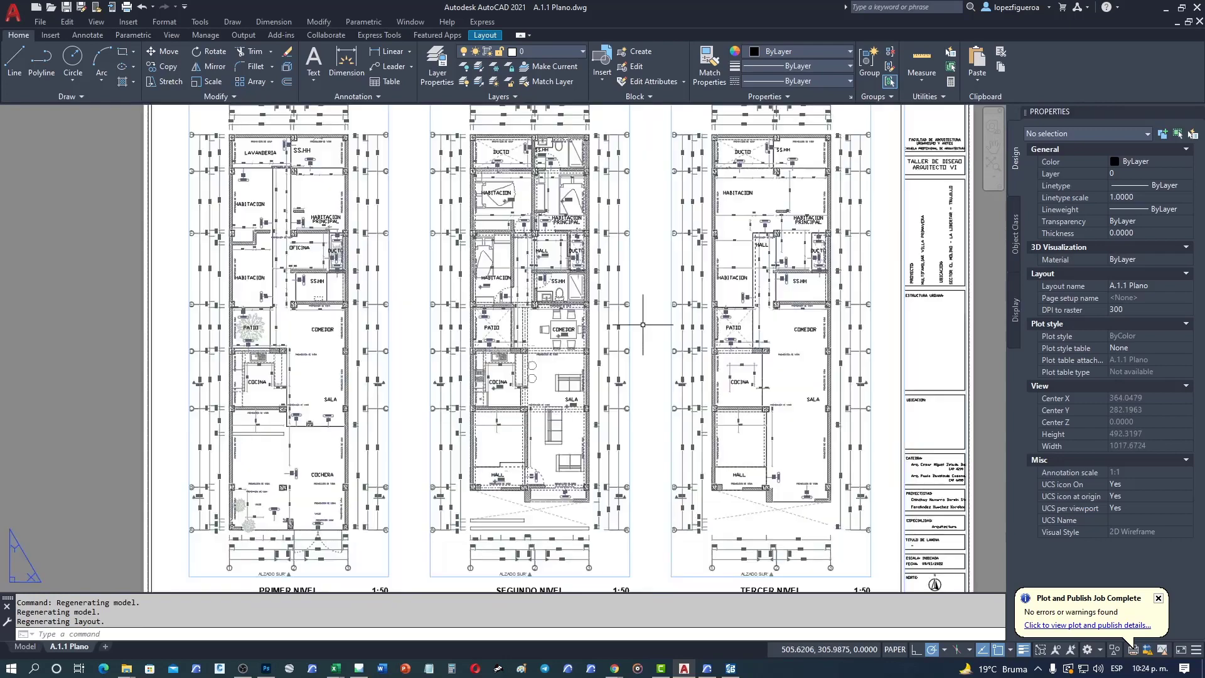
pyautogui.scroll(1, 633, 333)
pyautogui.scroll(1, 607, 346)
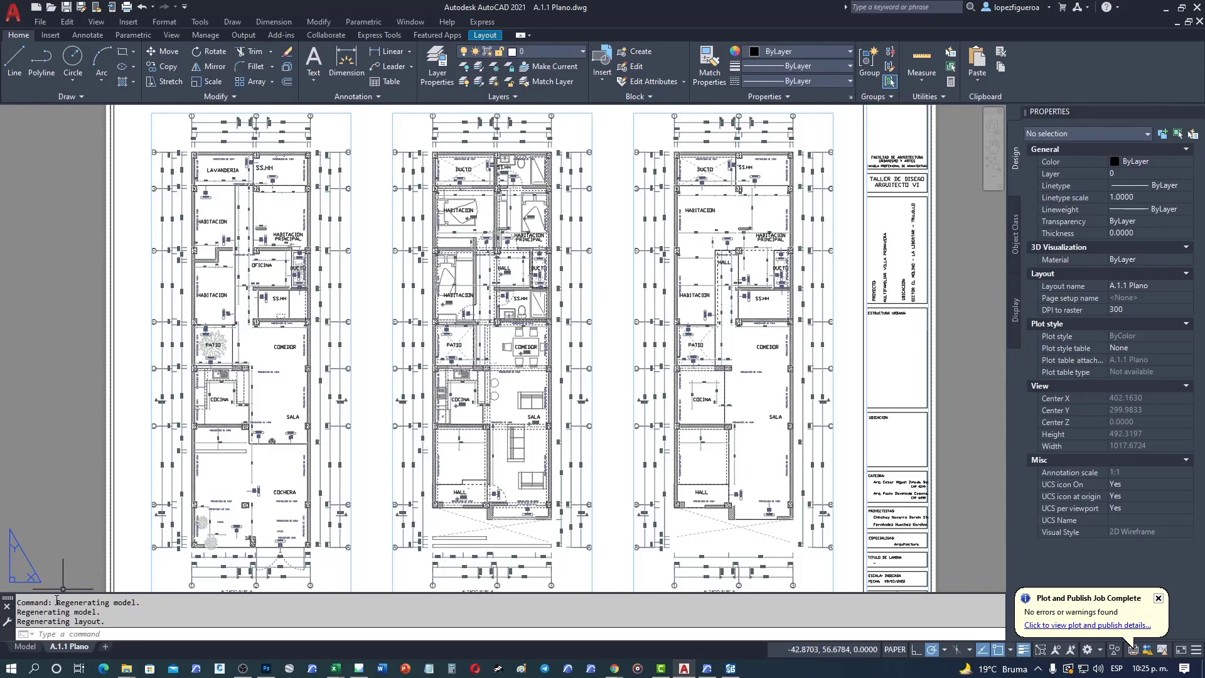
# Step: Switch to model space and zoom in on the exported floor plan
pyautogui.click(25, 647)
pyautogui.scroll(-10, 403, 399)
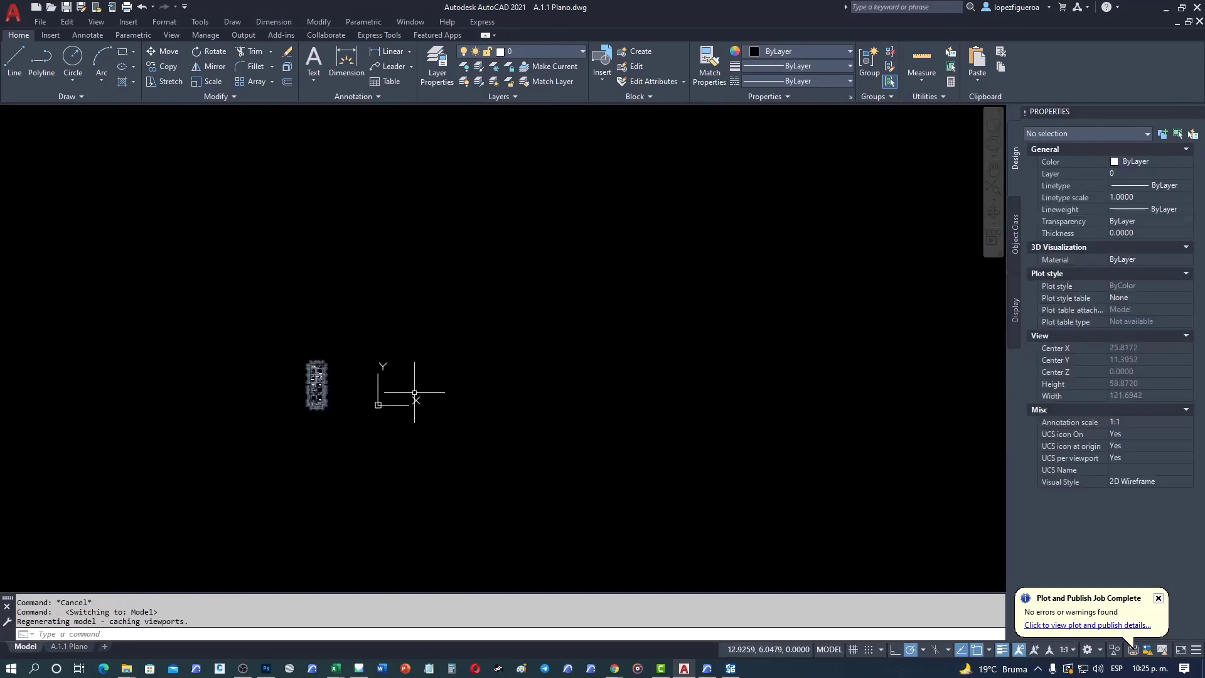
pyautogui.scroll(-2, 370, 402)
pyautogui.moveTo(390, 402); pyautogui.dragTo(466, 428, button='middle')
pyautogui.scroll(-6, 466, 427)
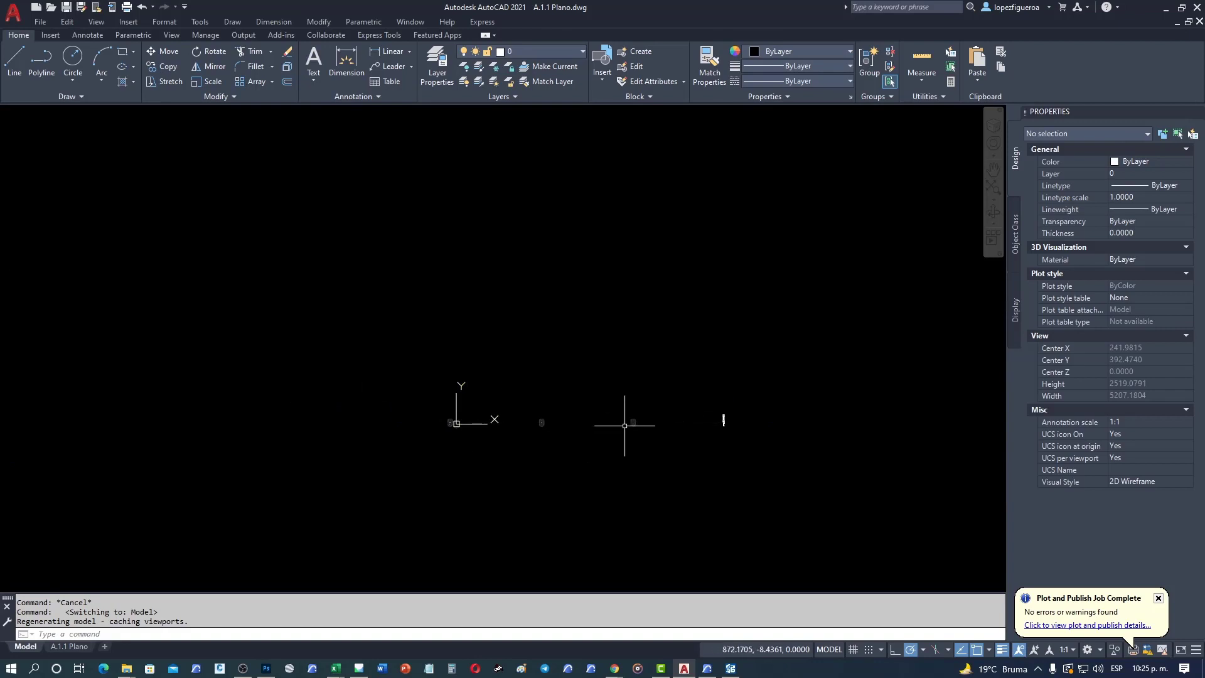
pyautogui.scroll(4, 627, 418)
pyautogui.scroll(2, 656, 418)
pyautogui.scroll(6, 640, 411)
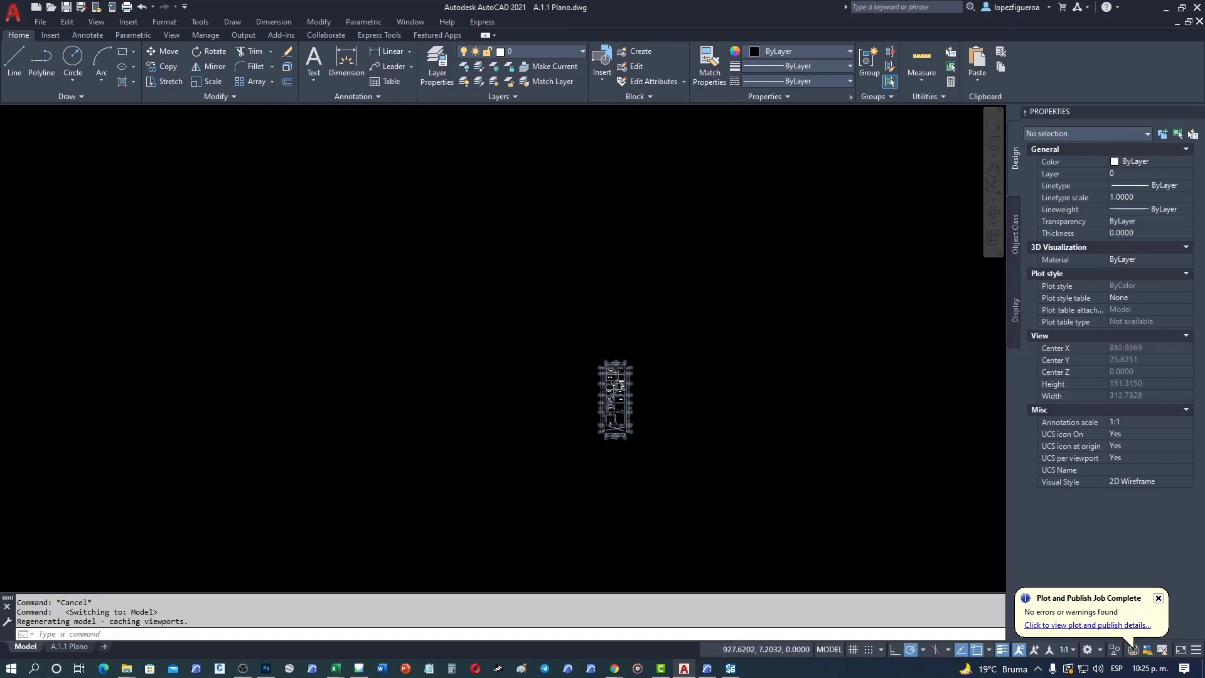
pyautogui.scroll(3, 621, 377)
pyautogui.scroll(2, 621, 352)
pyautogui.scroll(3, 613, 351)
pyautogui.scroll(4, 614, 351)
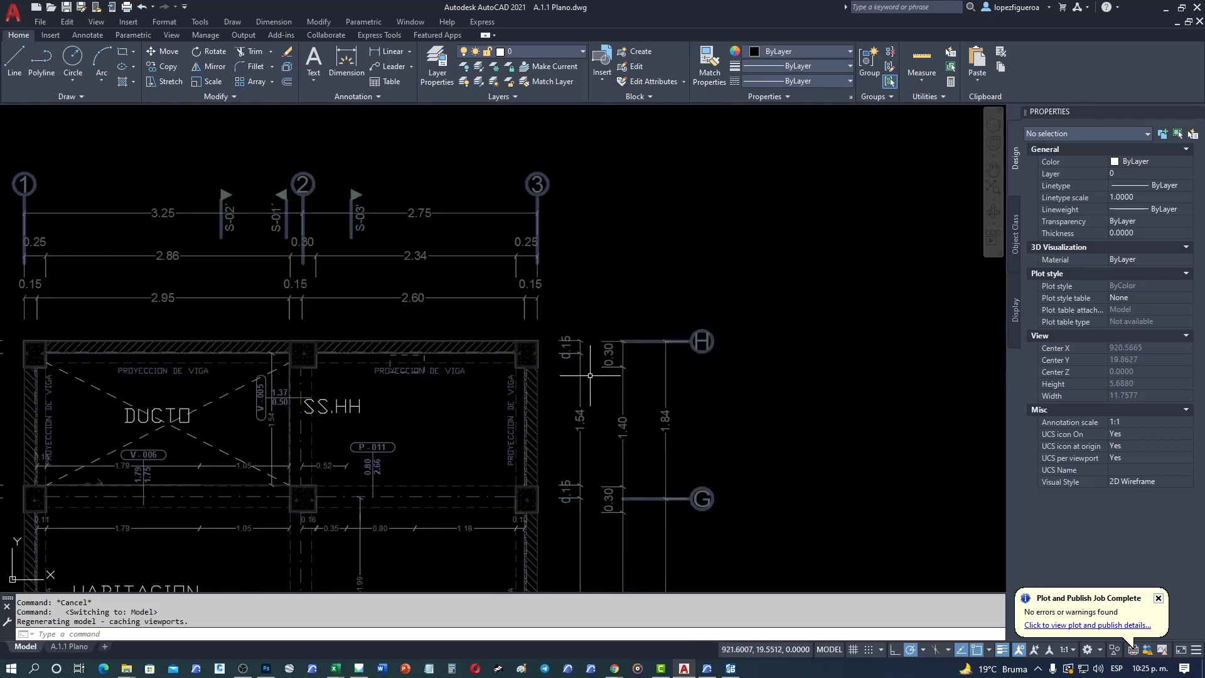
pyautogui.scroll(1, 640, 338)
# Step: Inspect the layers of the 1.54 dimension and the SS.HH shower tray block
pyautogui.click(640, 339)
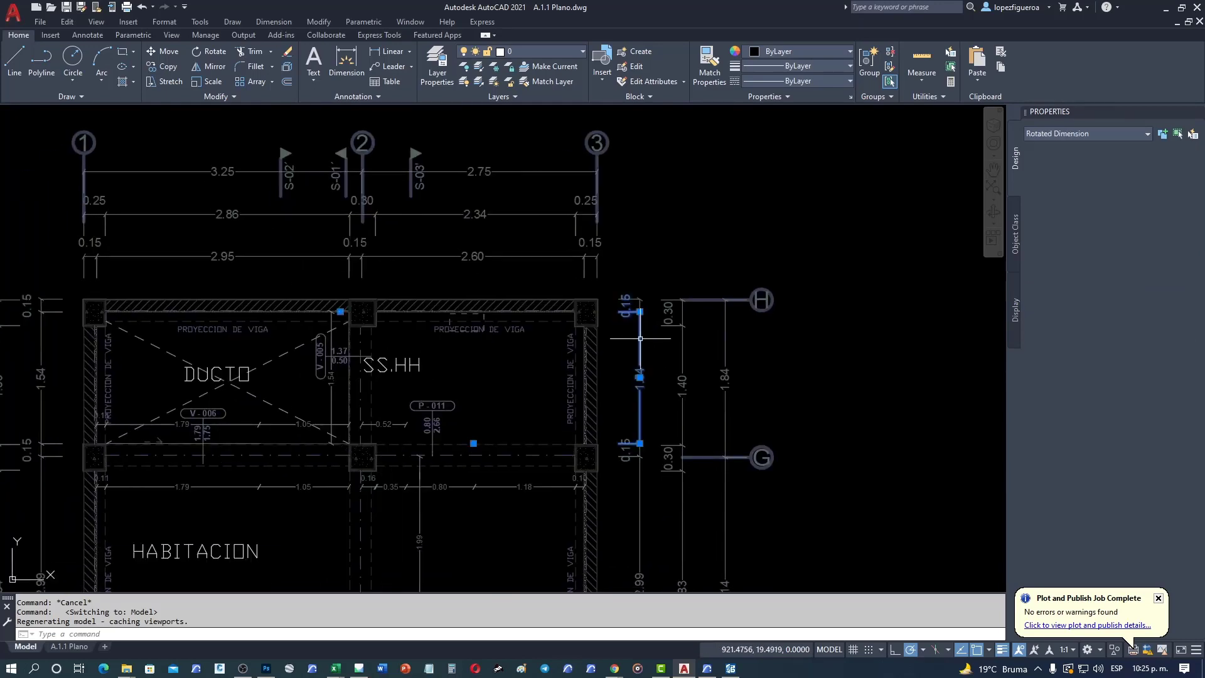
pyautogui.moveTo(635, 426); pyautogui.dragTo(657, 342, button='middle')
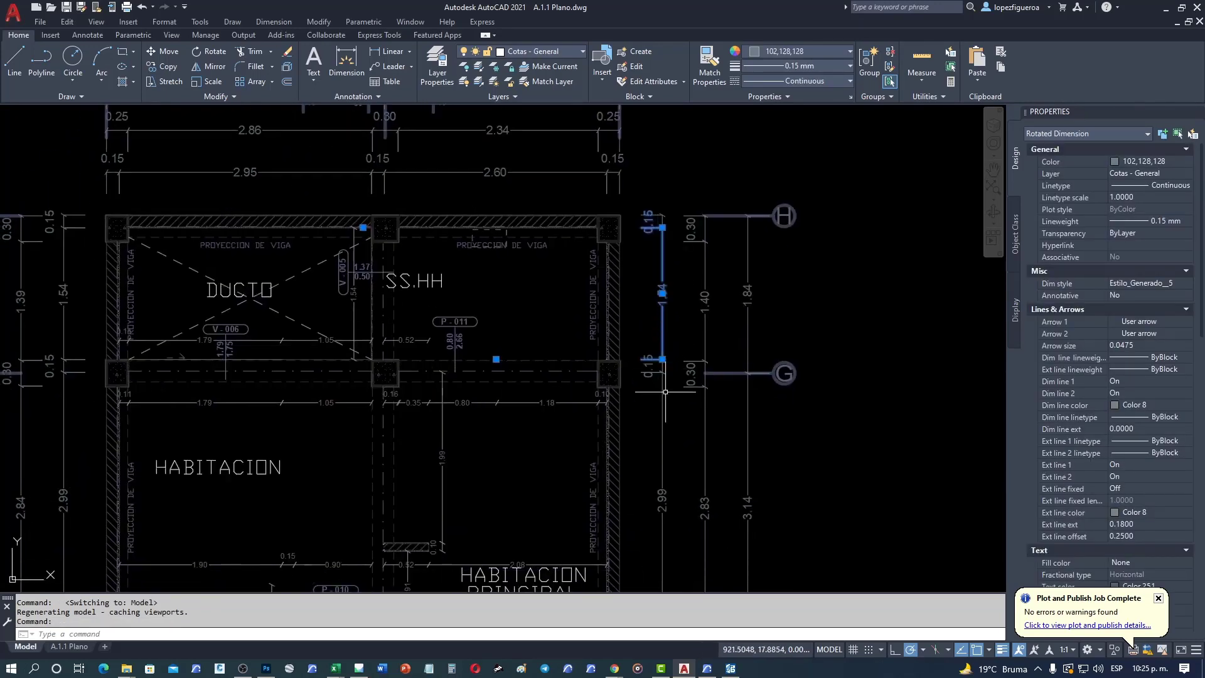
pyautogui.moveTo(526, 450); pyautogui.dragTo(552, 367, button='middle')
pyautogui.press('Escape')
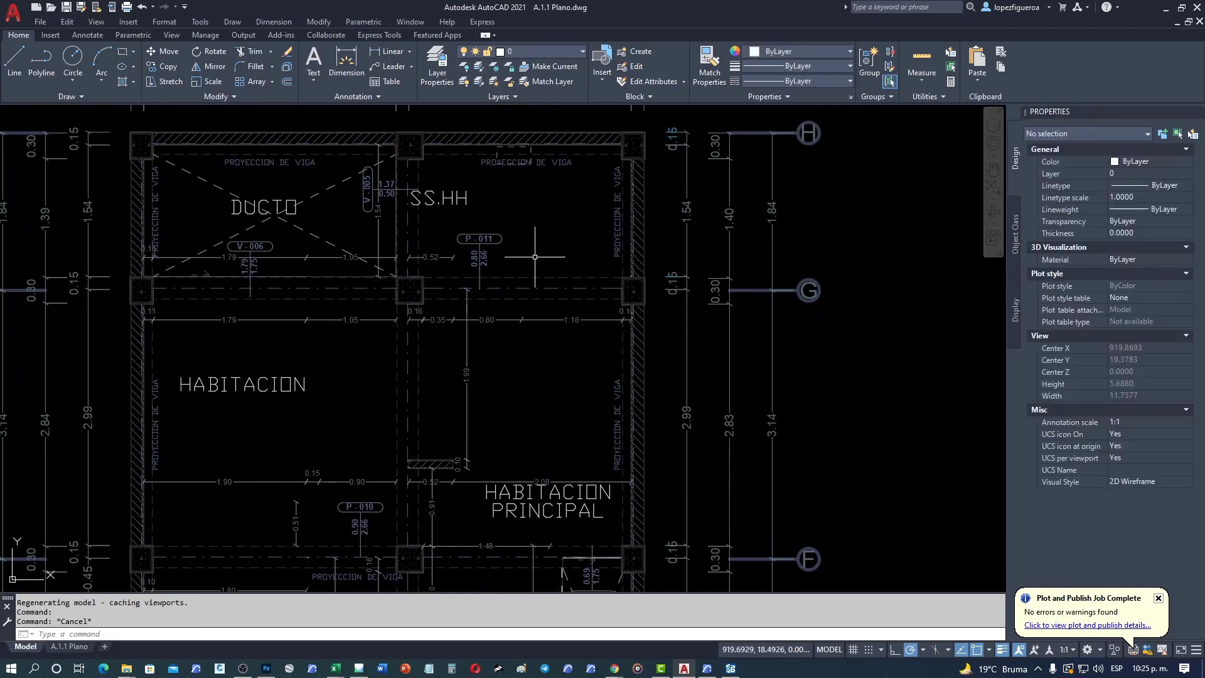
pyautogui.moveTo(502, 335); pyautogui.dragTo(522, 226, button='middle')
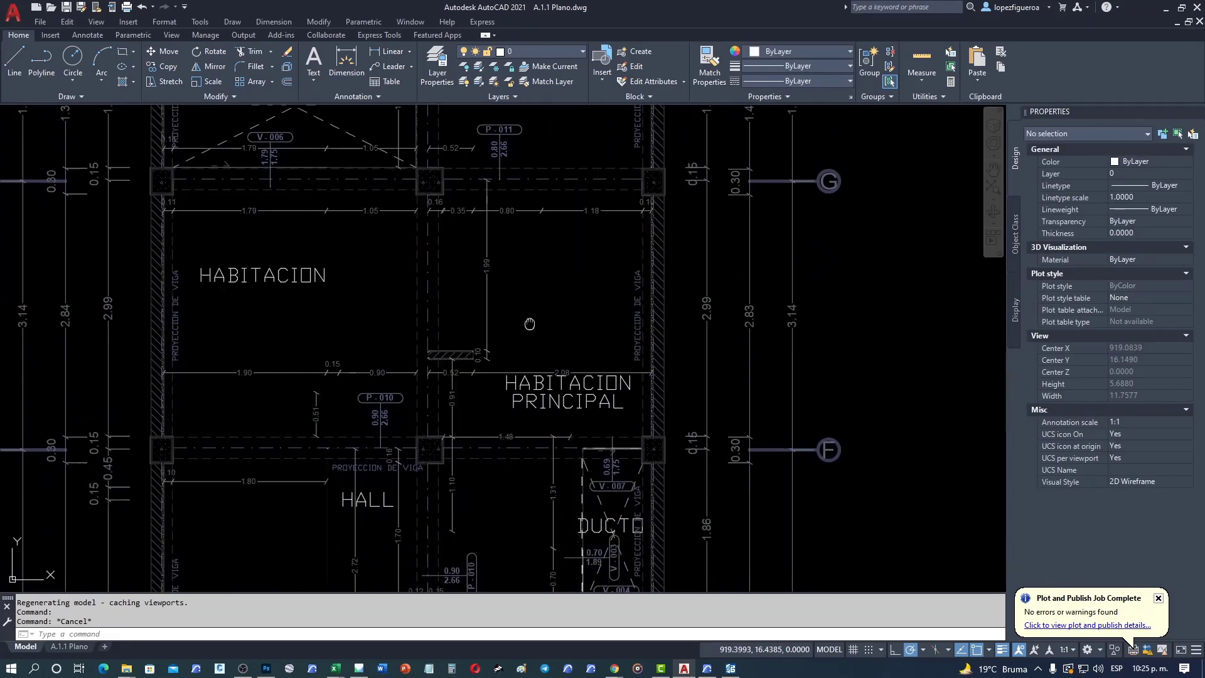
pyautogui.moveTo(531, 323); pyautogui.dragTo(536, 383, button='middle')
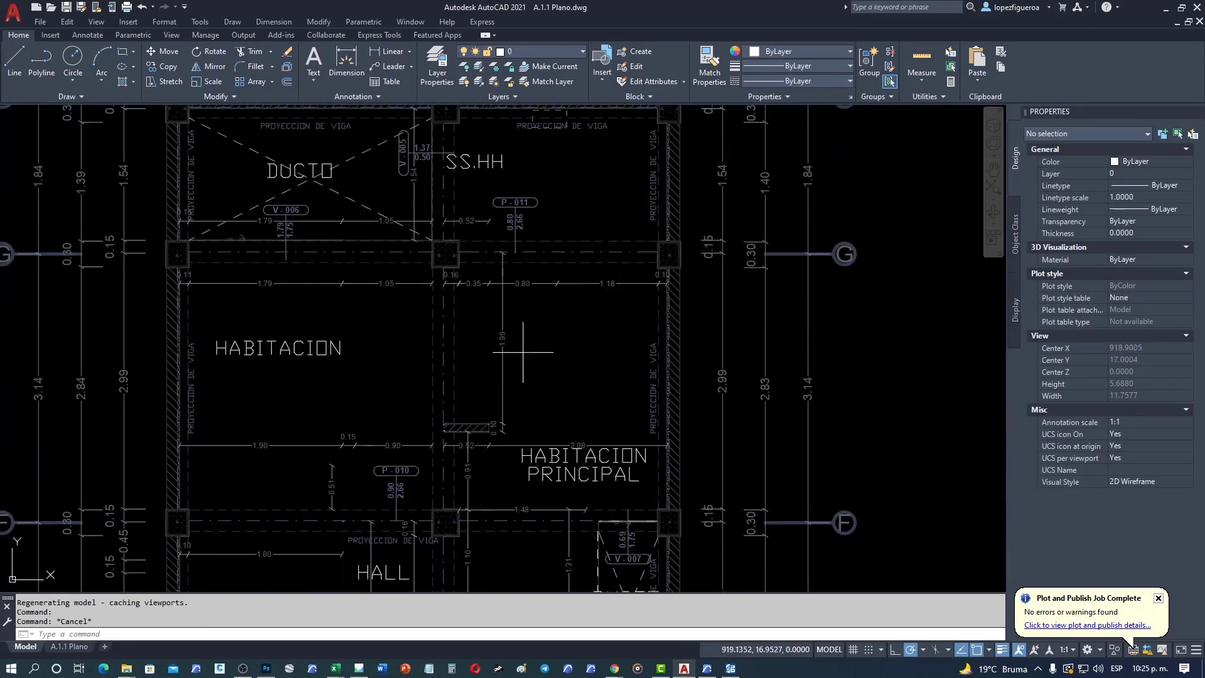
pyautogui.click(536, 377)
pyautogui.moveTo(554, 382)
pyautogui.mouseDown(button='middle')
pyautogui.moveTo(556, 355)
pyautogui.moveTo(562, 398)
pyautogui.mouseUp(button='middle')
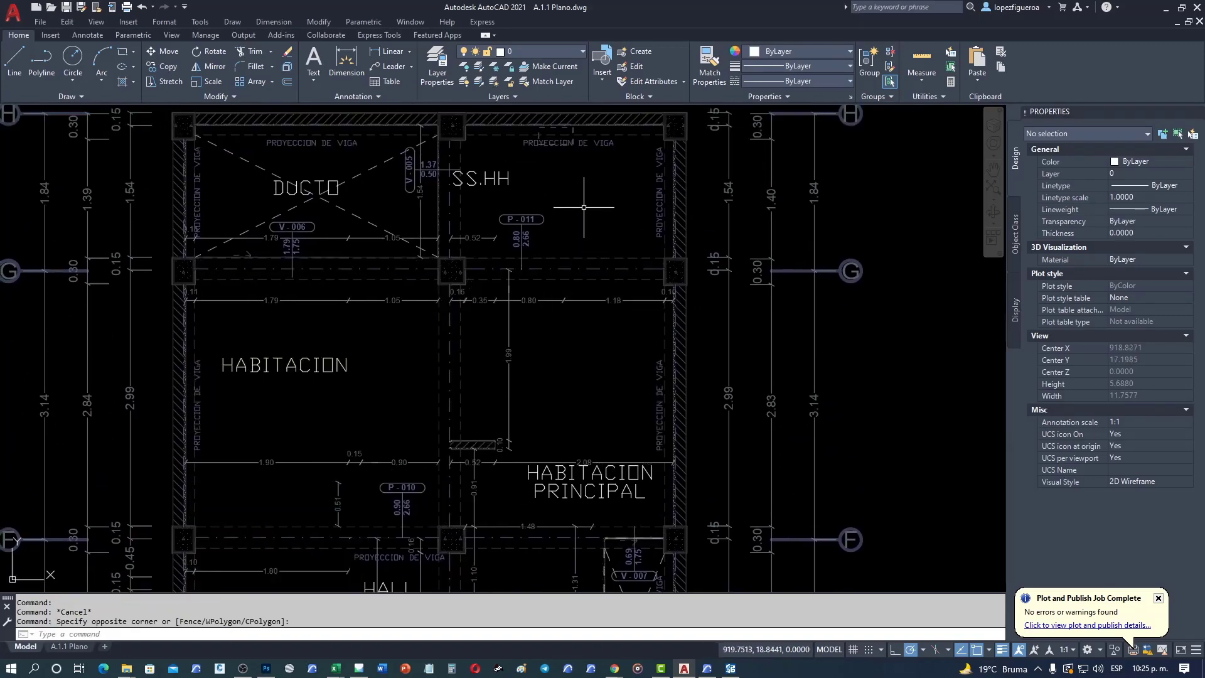
pyautogui.click(685, 271)
pyautogui.click(565, 200)
pyautogui.click(561, 190)
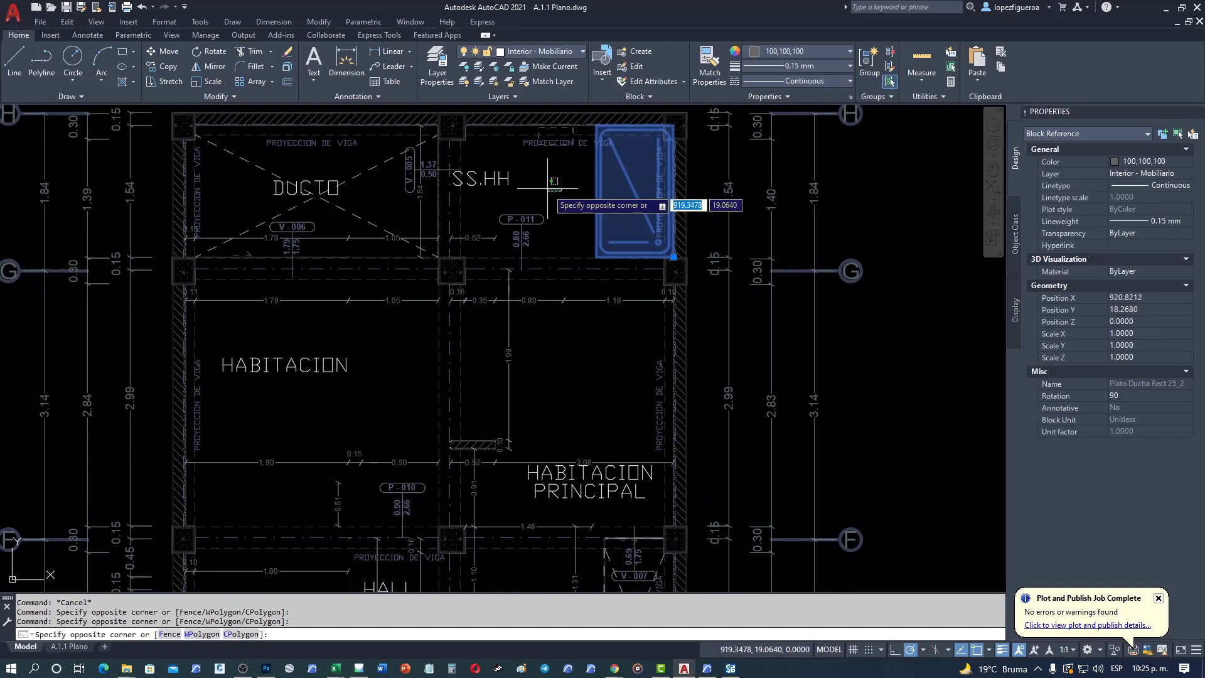
pyautogui.press('Escape')
pyautogui.press('Escape')
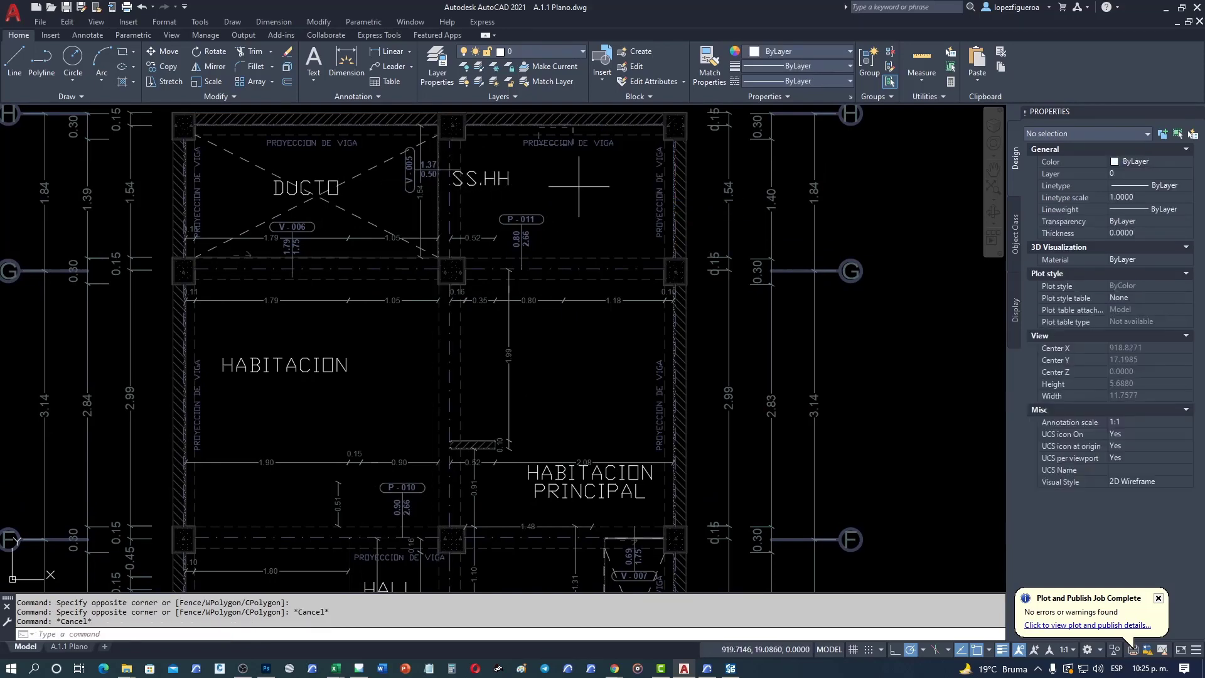
# Step: Check the WC and COMEDOR dining table block layers, then close ARCHICAD's publishing report
pyautogui.click(586, 197)
pyautogui.click(526, 141)
pyautogui.moveTo(597, 108); pyautogui.dragTo(586, 215, button='middle')
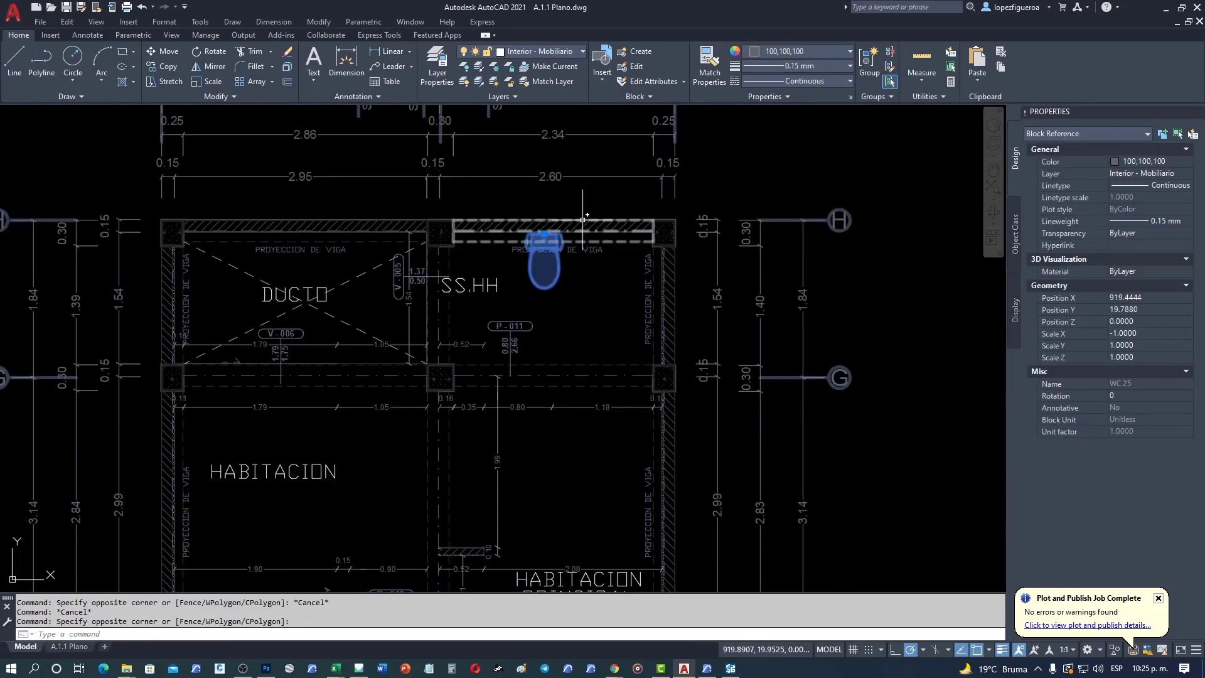
pyautogui.press('Escape')
pyautogui.scroll(-6, 571, 343)
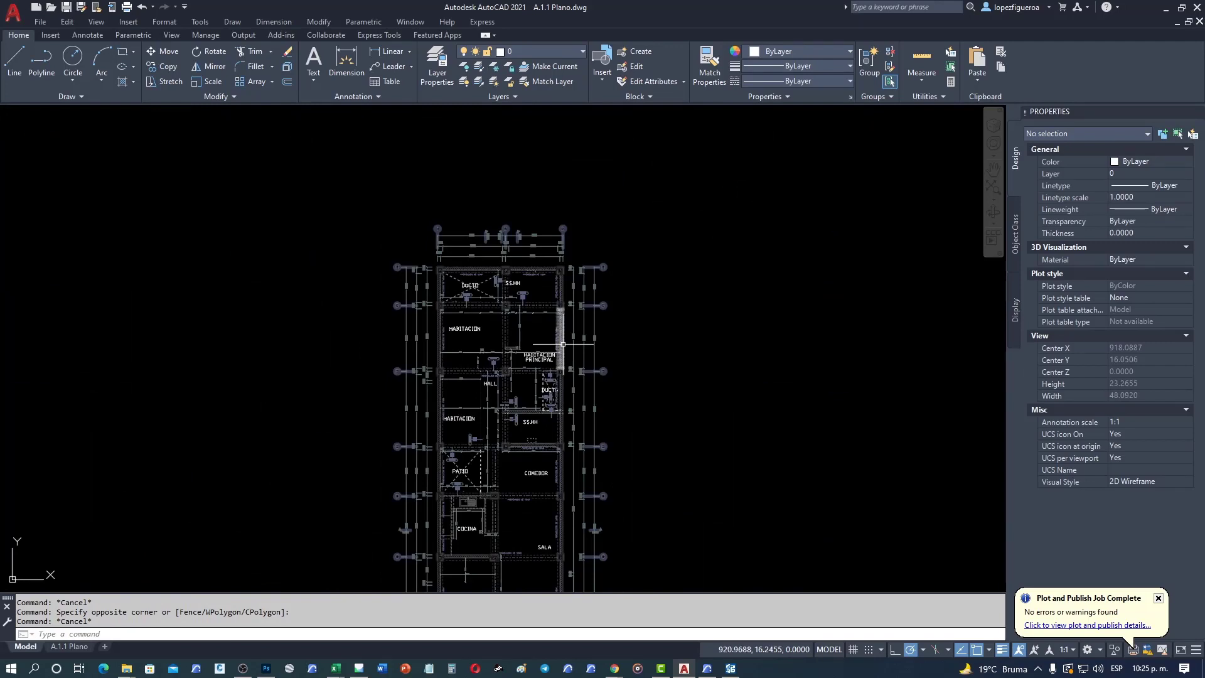
pyautogui.press('F1')
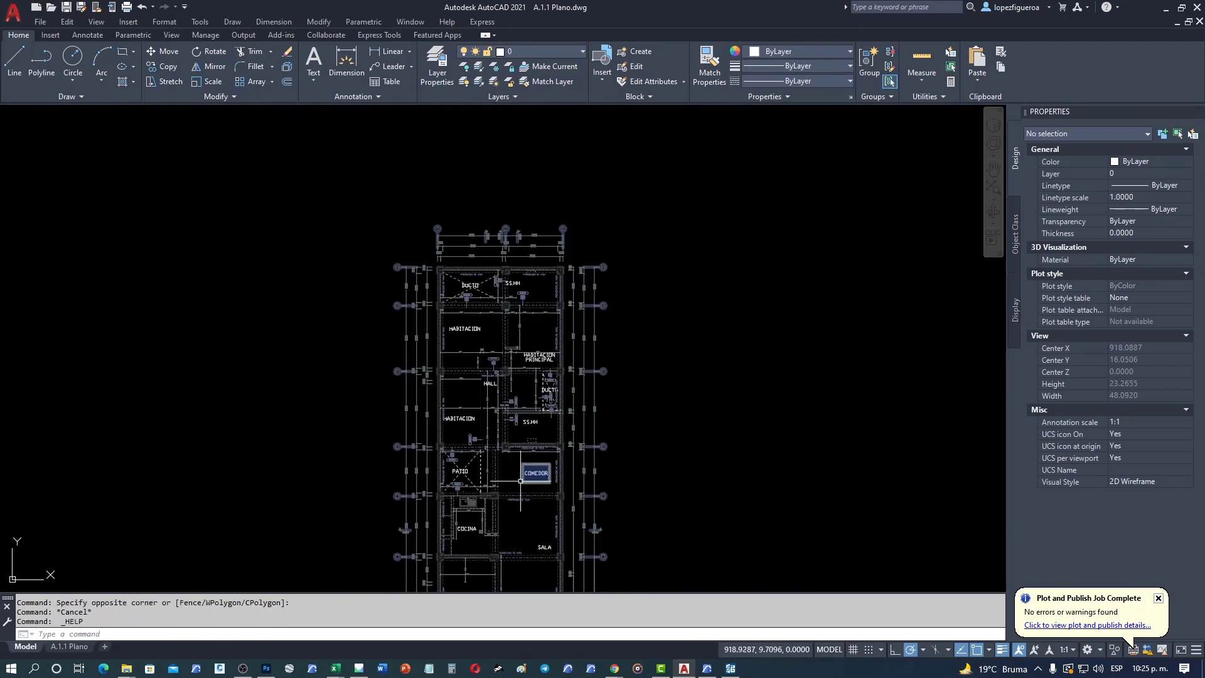
pyautogui.scroll(2, 516, 477)
pyautogui.moveTo(497, 463); pyautogui.dragTo(499, 432, button='middle')
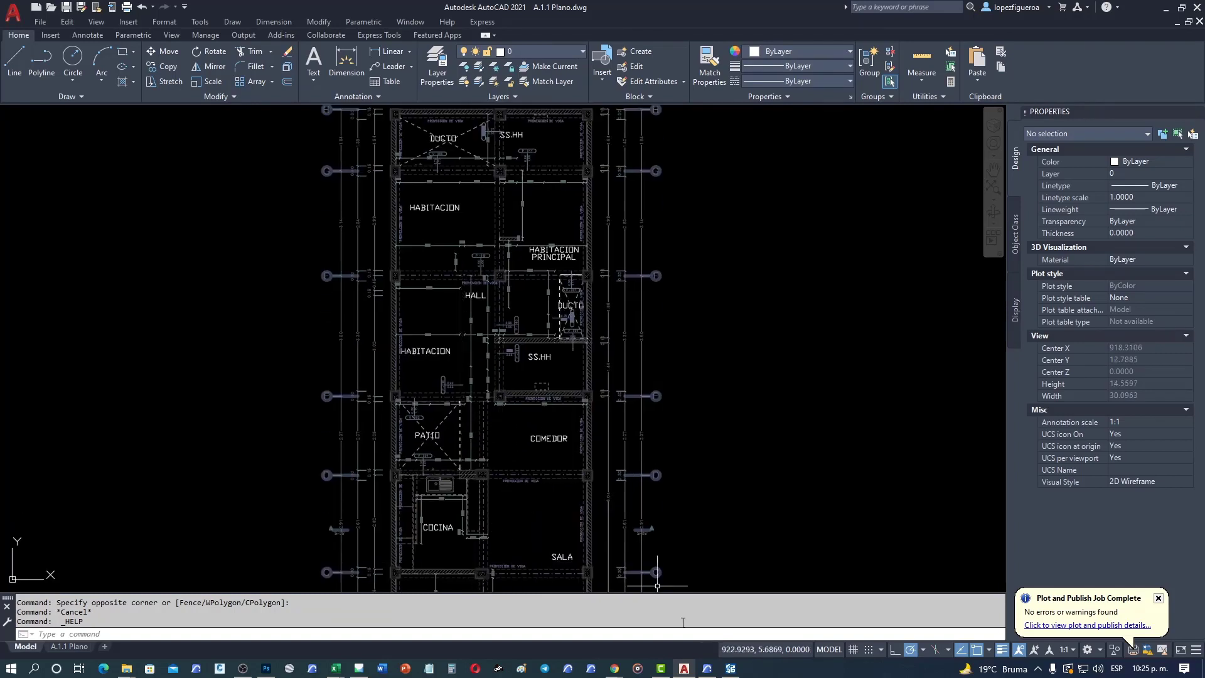
pyautogui.moveTo(534, 429); pyautogui.dragTo(536, 259, button='middle')
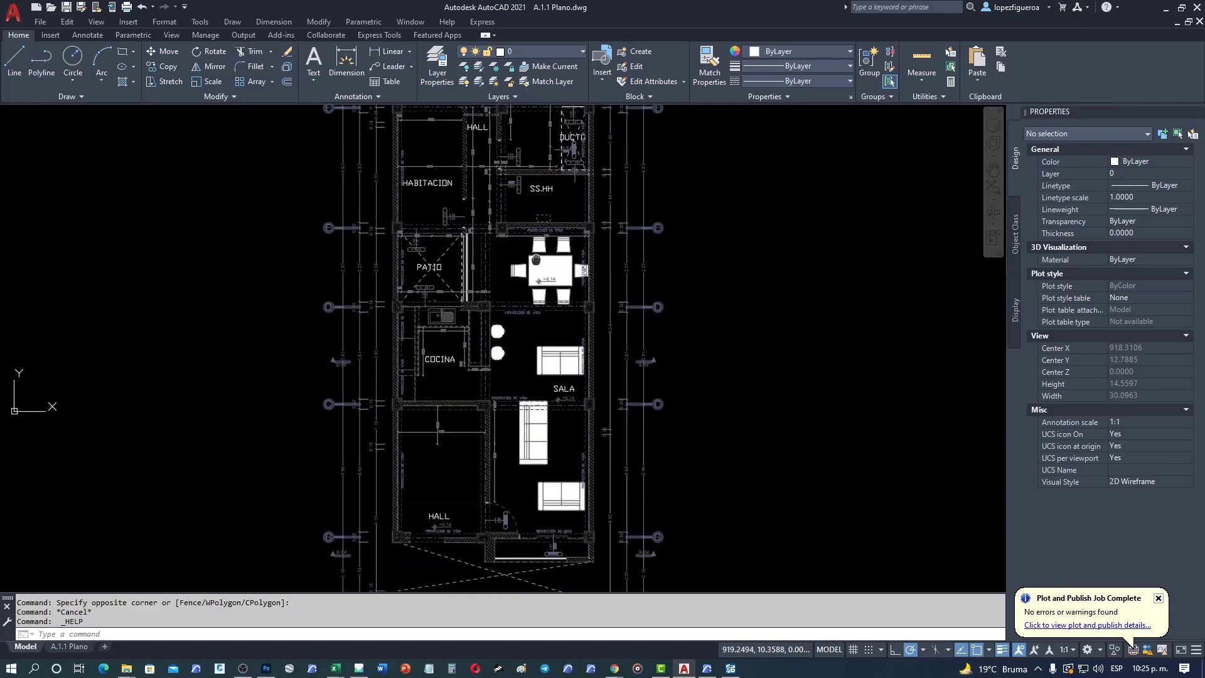
pyautogui.click(536, 259)
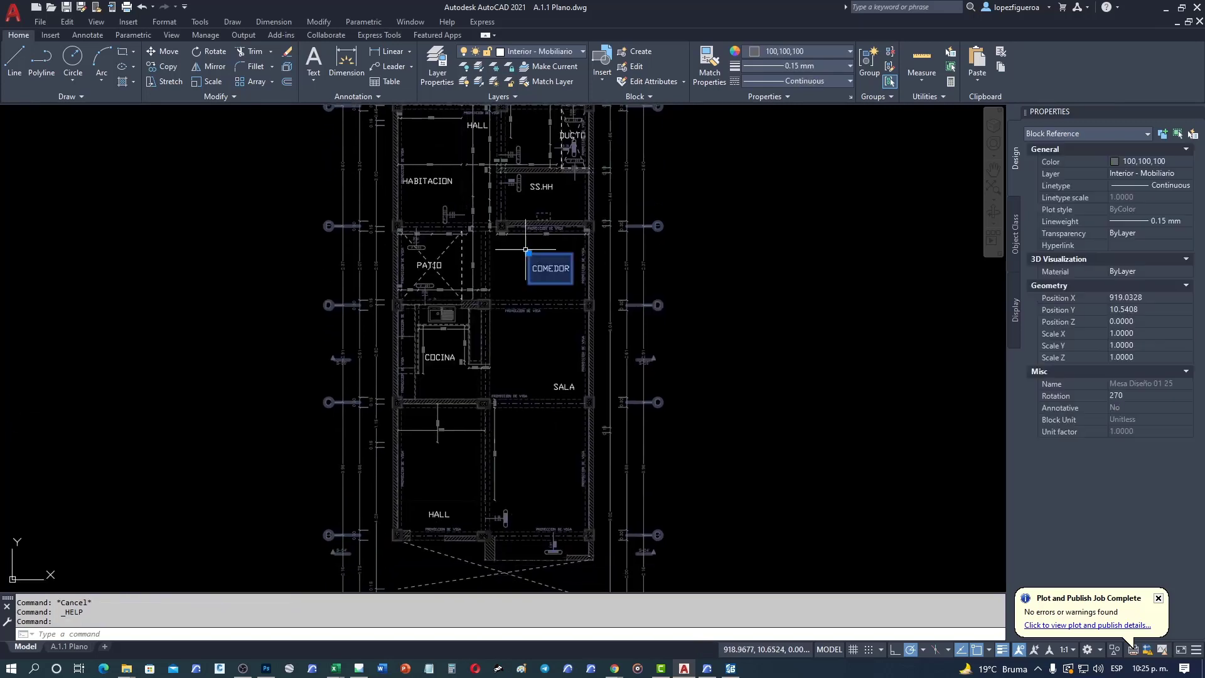
pyautogui.click(707, 667)
pyautogui.click(799, 355)
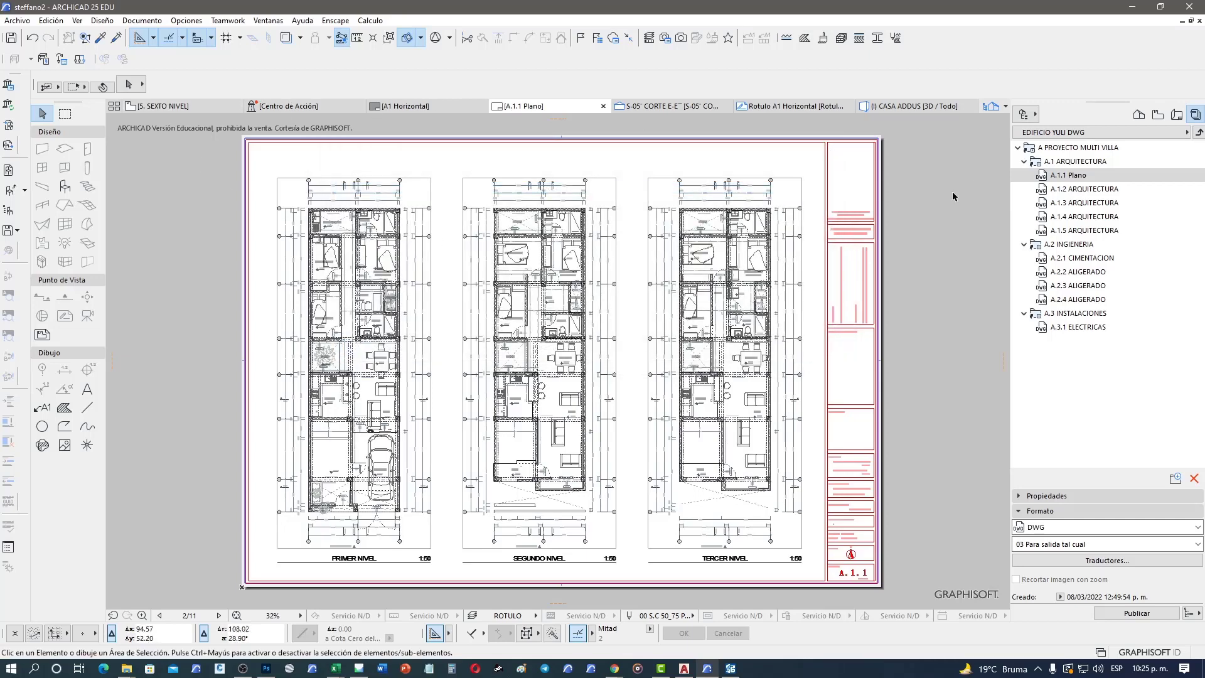
# Step: Open the source floor plan of the middle SEGUNDO NIVEL drawing
pyautogui.click(616, 182)
pyautogui.rightClick(633, 209)
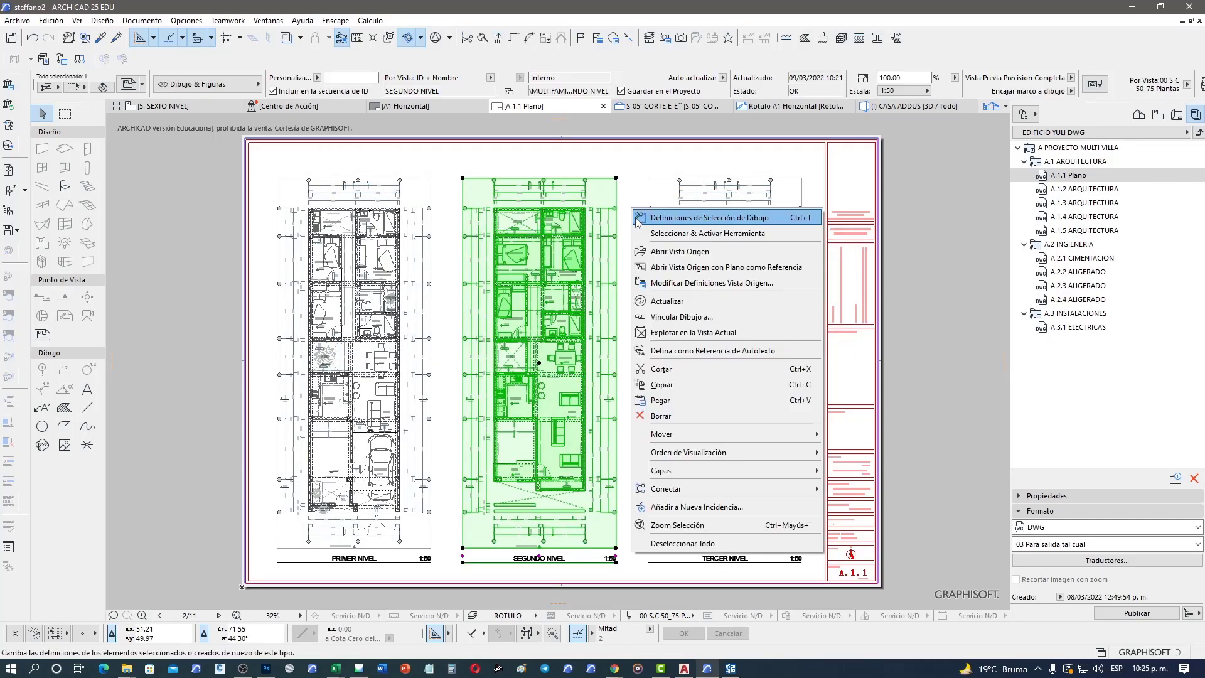
pyautogui.click(681, 252)
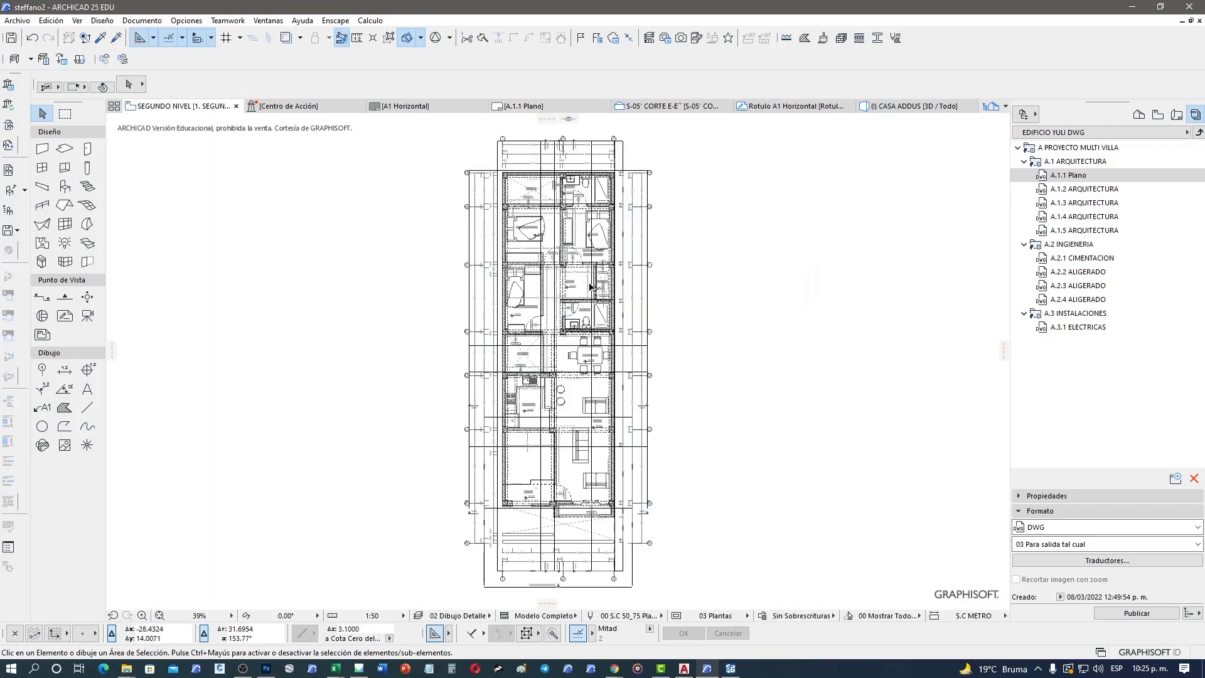
pyautogui.scroll(3, 583, 342)
pyautogui.scroll(2, 568, 348)
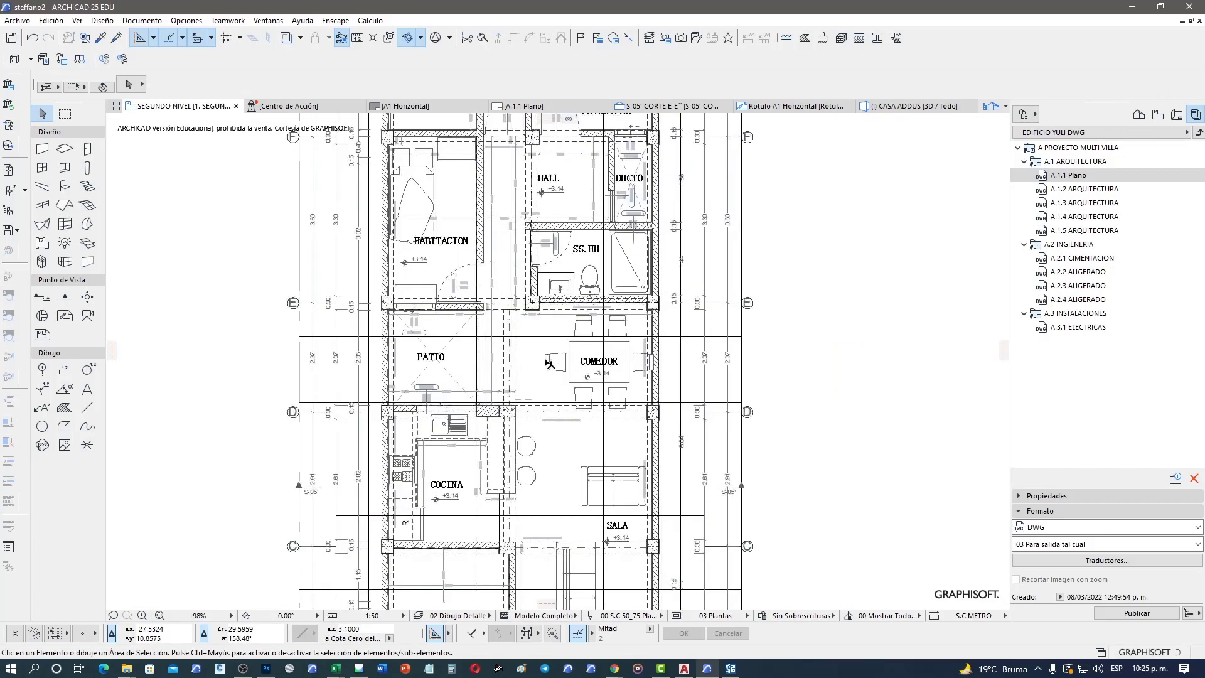
# Step: Select the floor slab under HALL and SALA and bring up the Ventanas > Paletas list
pyautogui.click(534, 376)
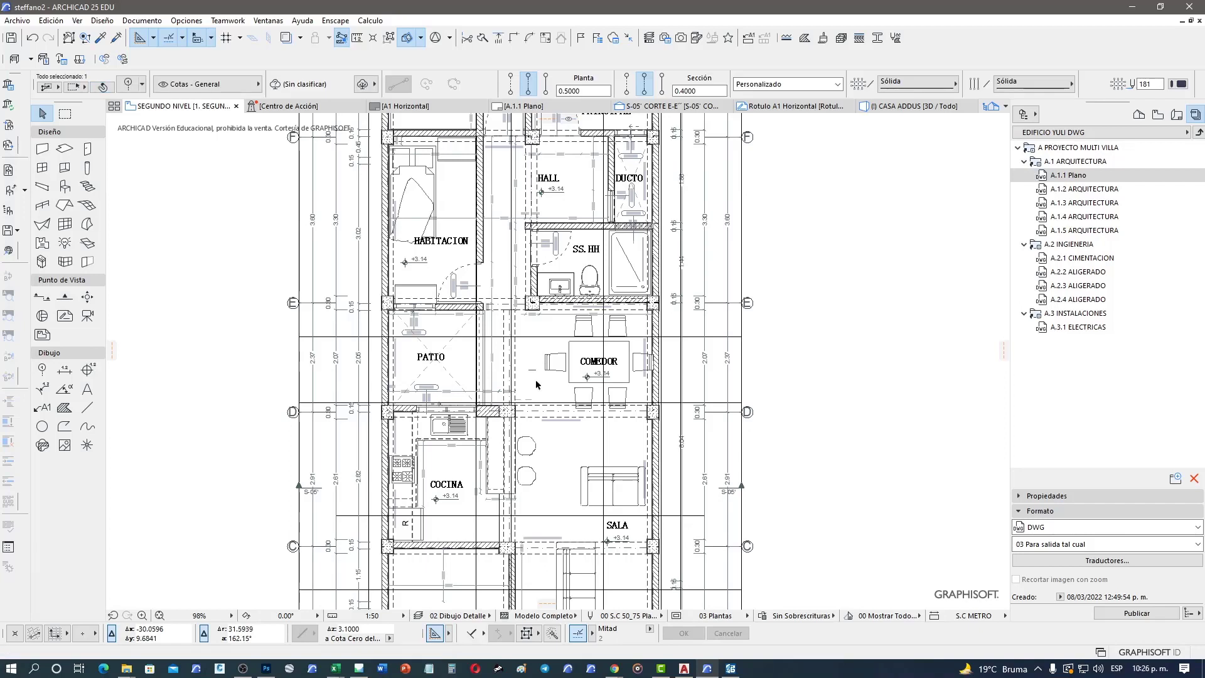
pyautogui.click(555, 391)
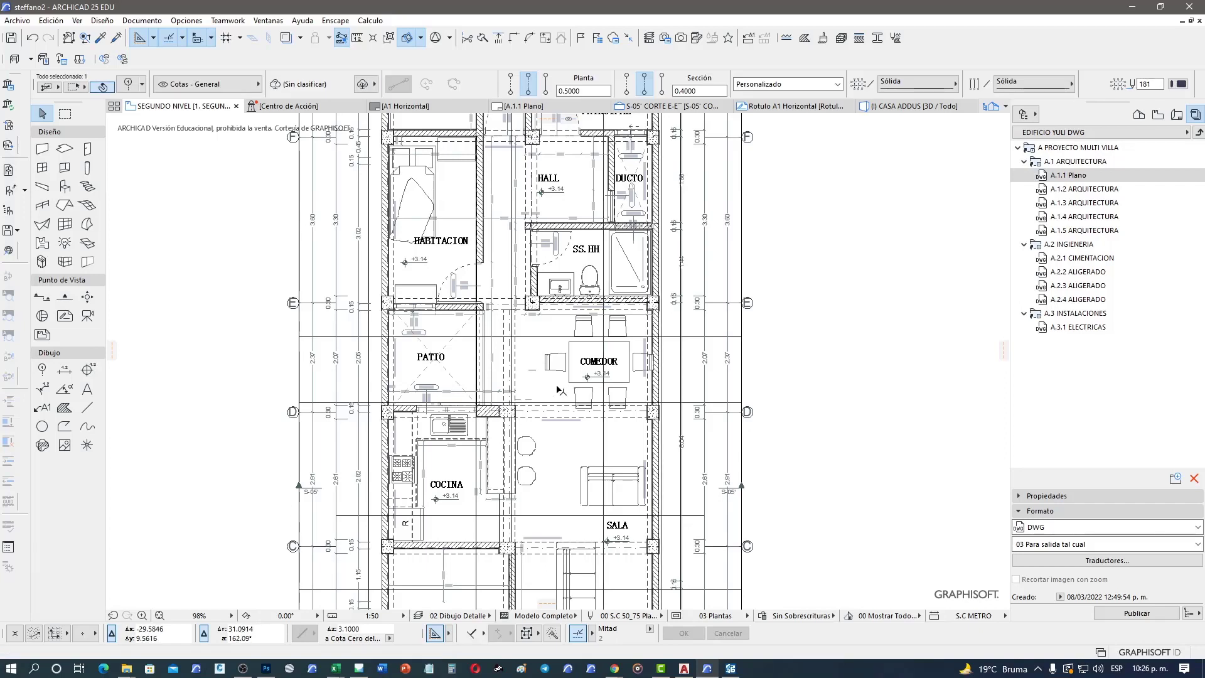
pyautogui.click(552, 426)
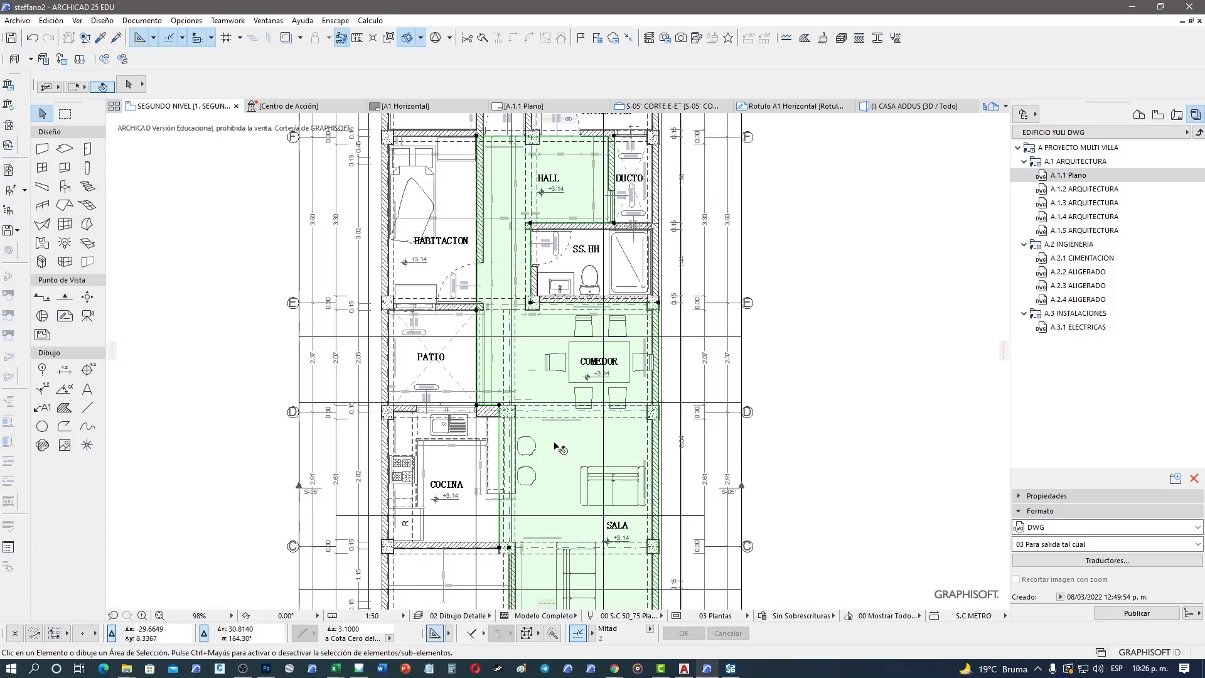
pyautogui.scroll(-3, 448, 324)
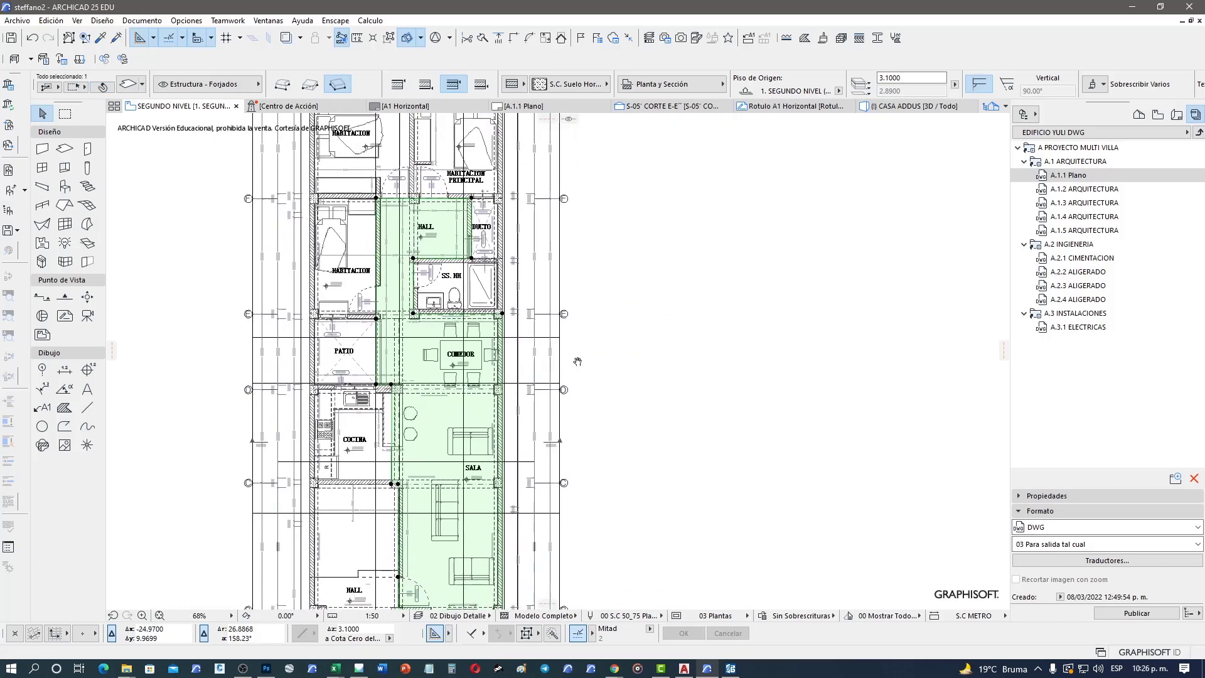
pyautogui.scroll(2, 448, 324)
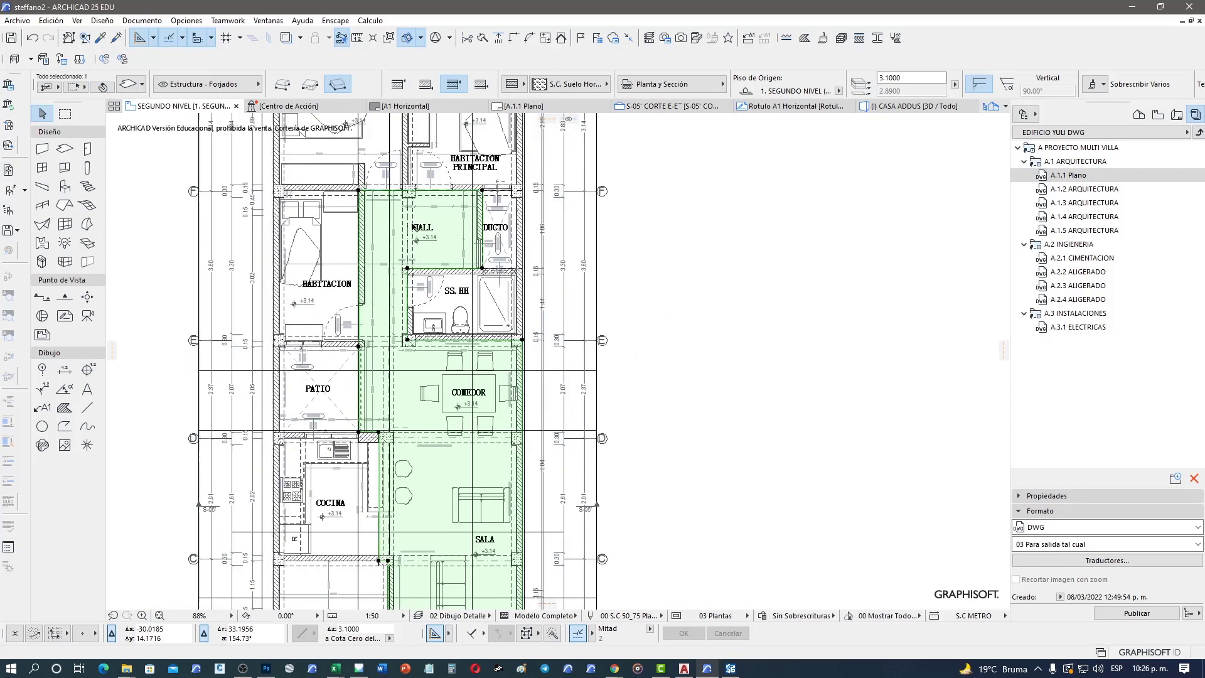
pyautogui.scroll(1, 448, 323)
pyautogui.click(267, 20)
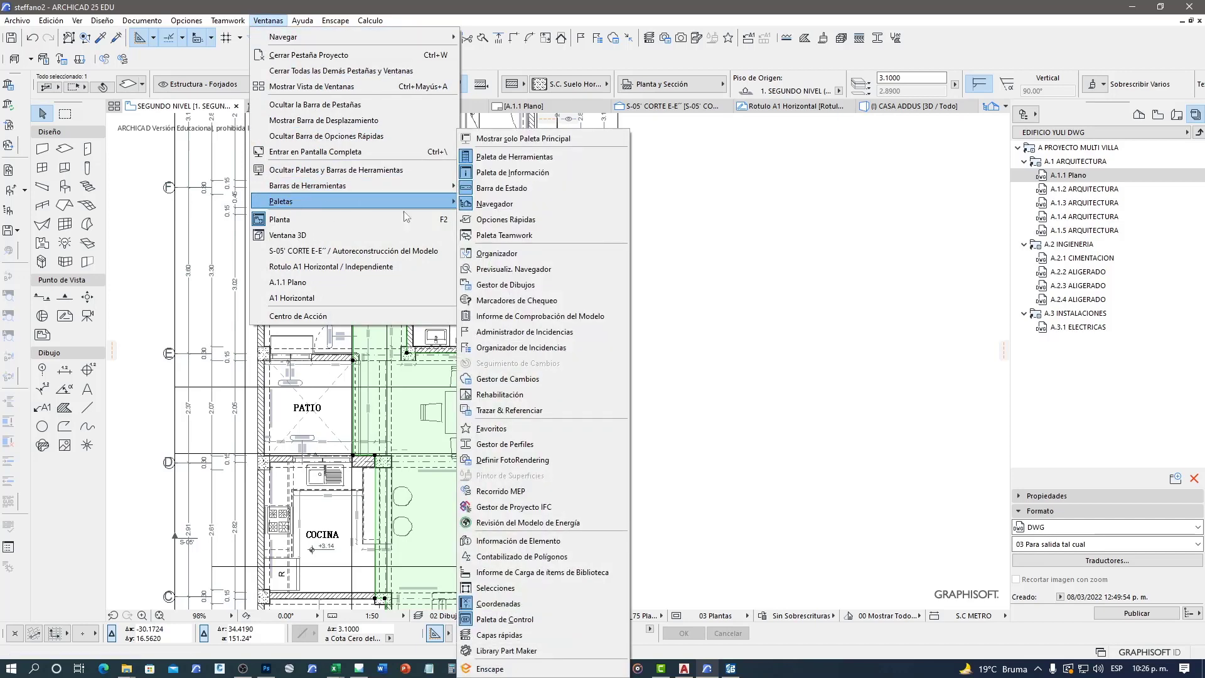
pyautogui.moveTo(280, 201)
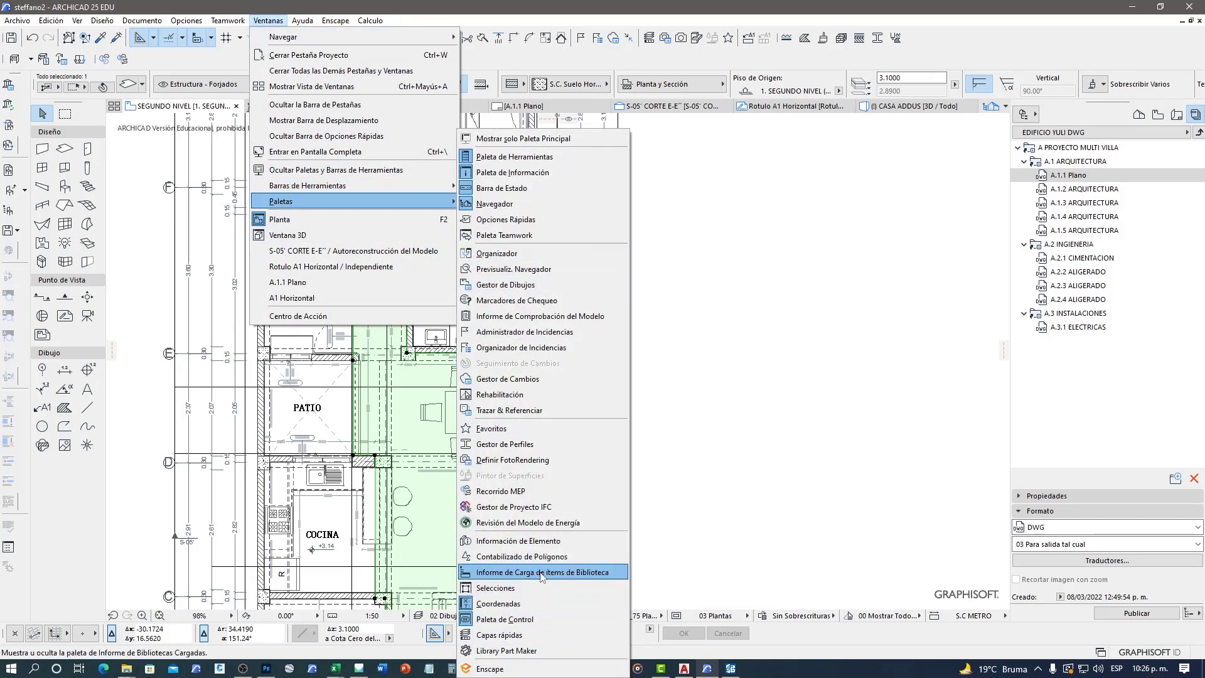
# Step: Float and enlarge the Información de Elemento palette to show classifications and properties
pyautogui.click(557, 541)
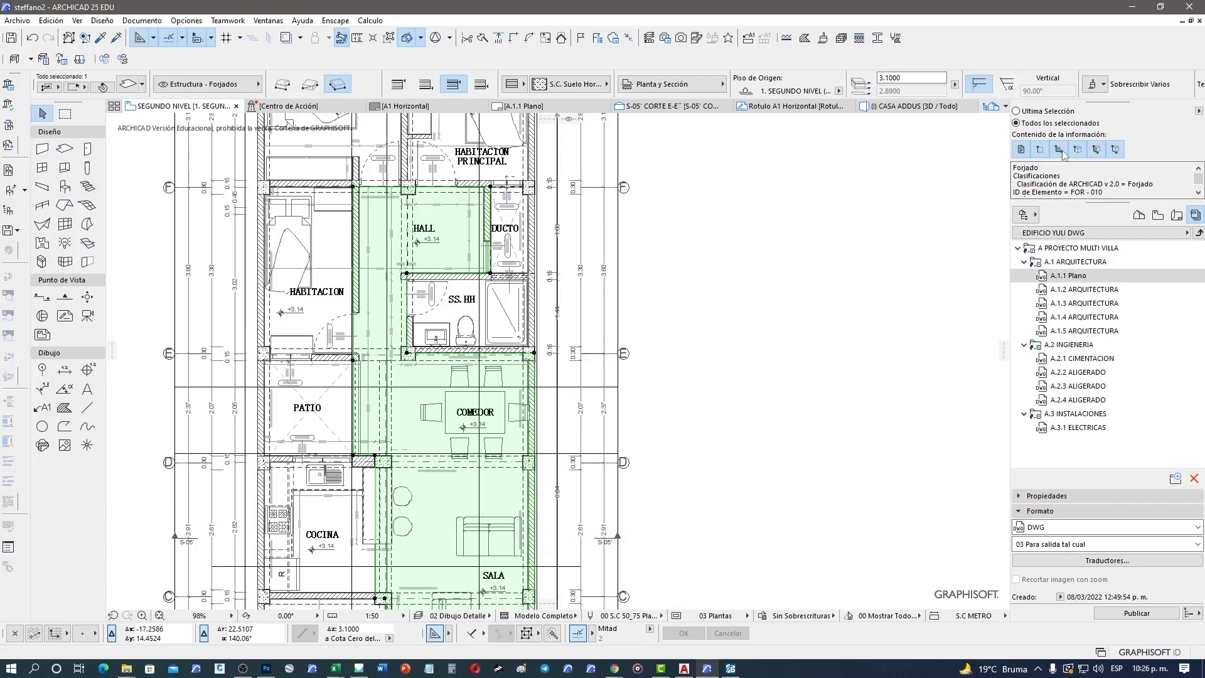
pyautogui.moveTo(1120, 102); pyautogui.dragTo(854, 150)
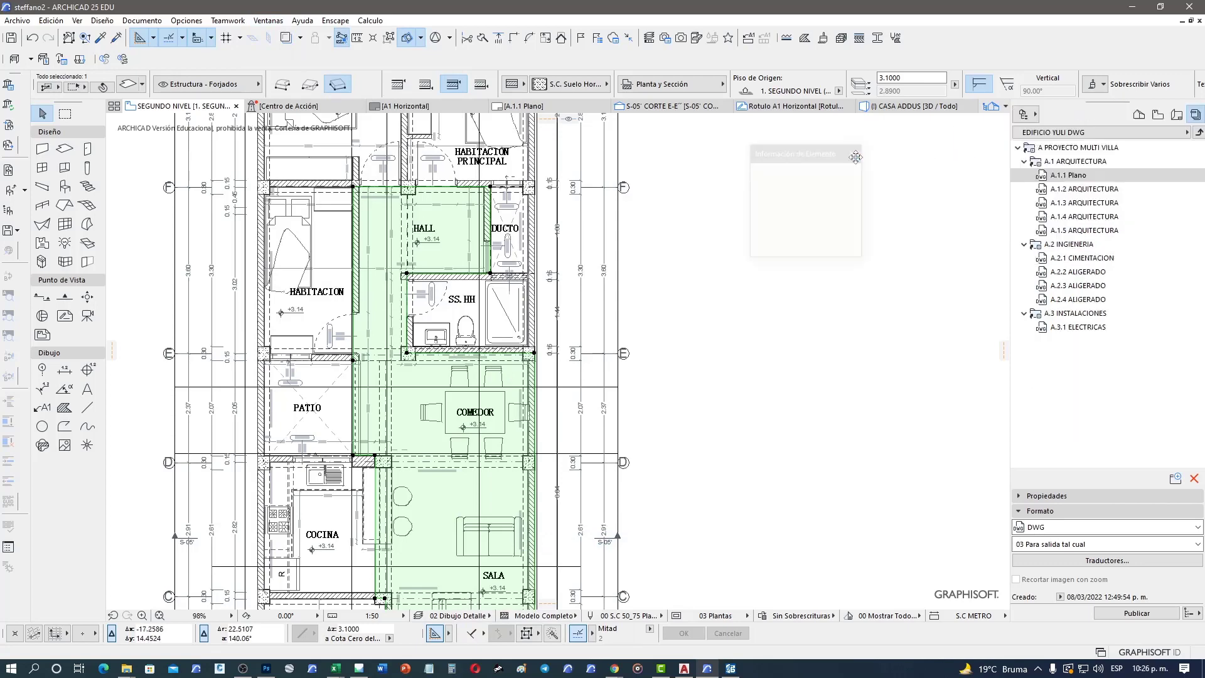
pyautogui.moveTo(866, 258)
pyautogui.mouseDown()
pyautogui.moveTo(872, 306)
pyautogui.moveTo(983, 565)
pyautogui.mouseUp()
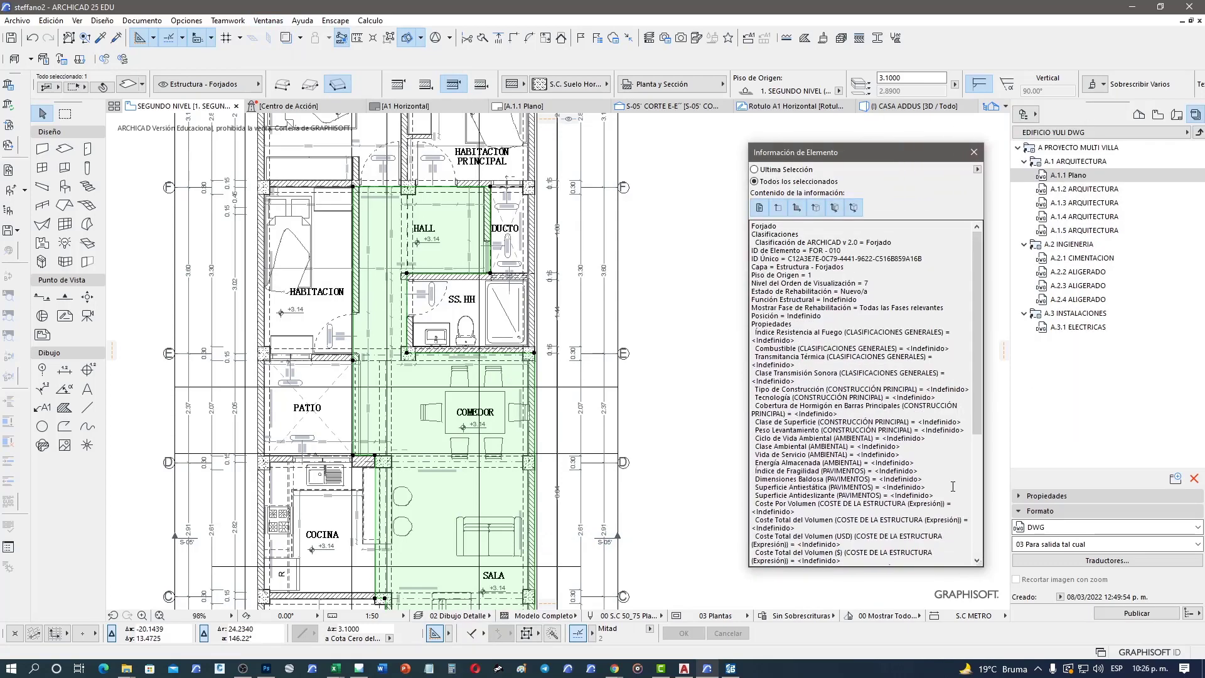
pyautogui.click(854, 207)
pyautogui.click(815, 208)
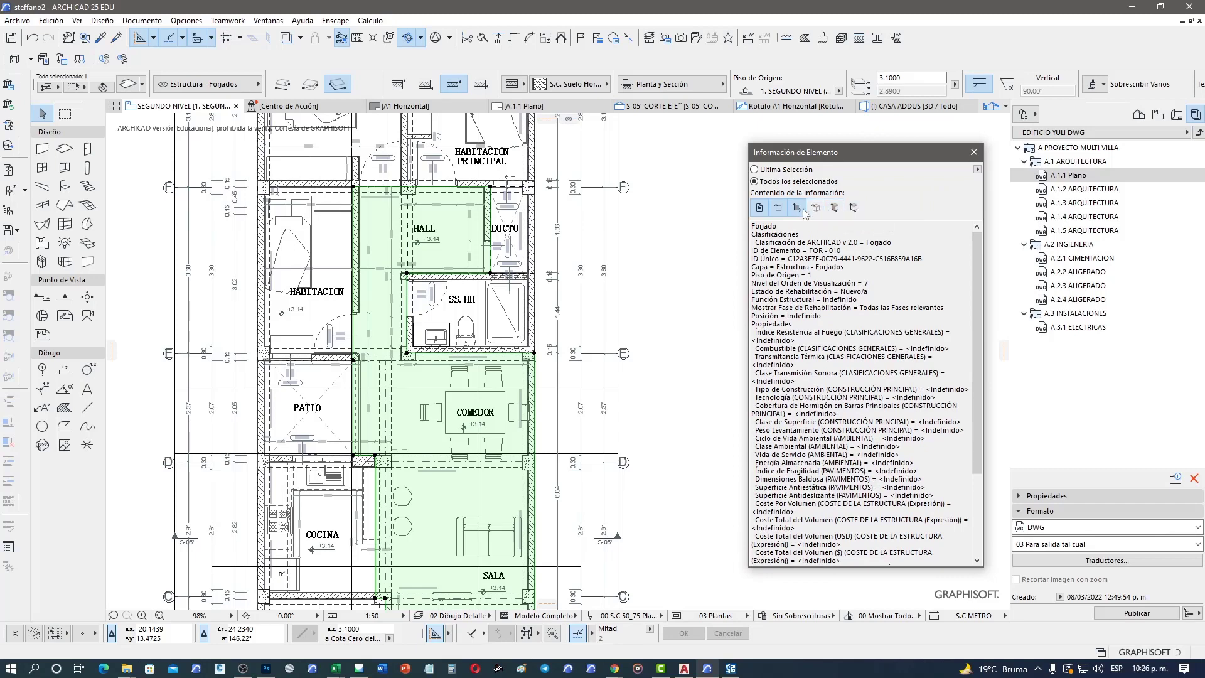
pyautogui.click(777, 208)
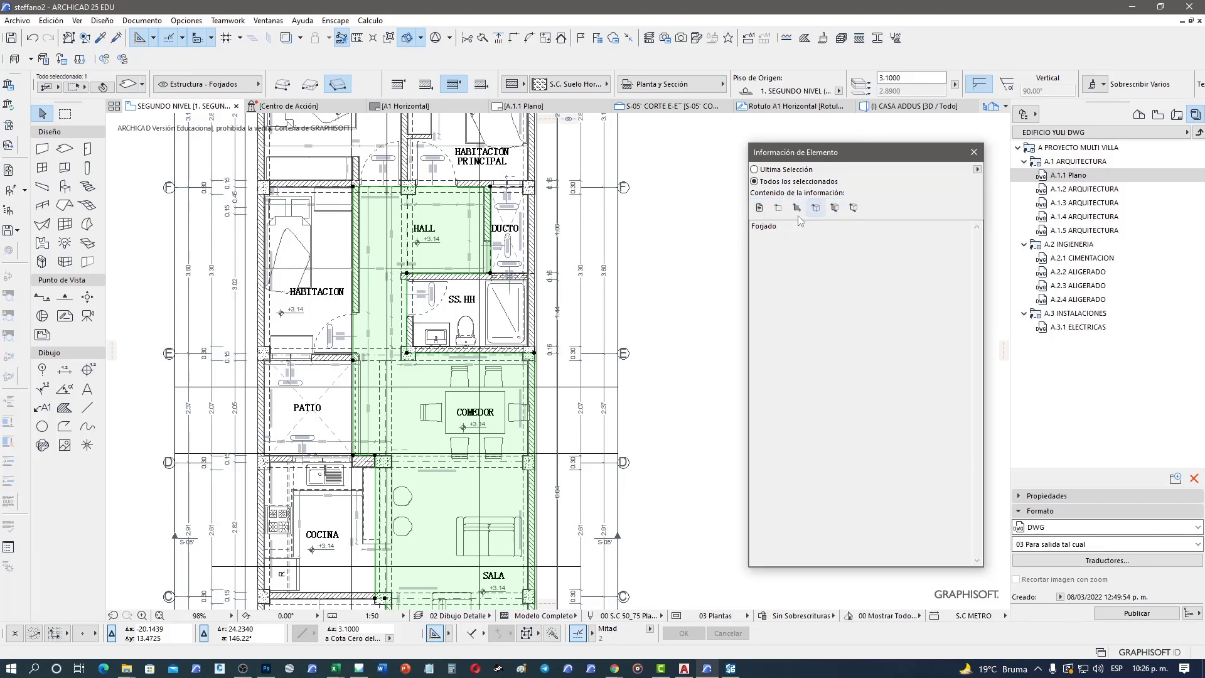
pyautogui.click(759, 208)
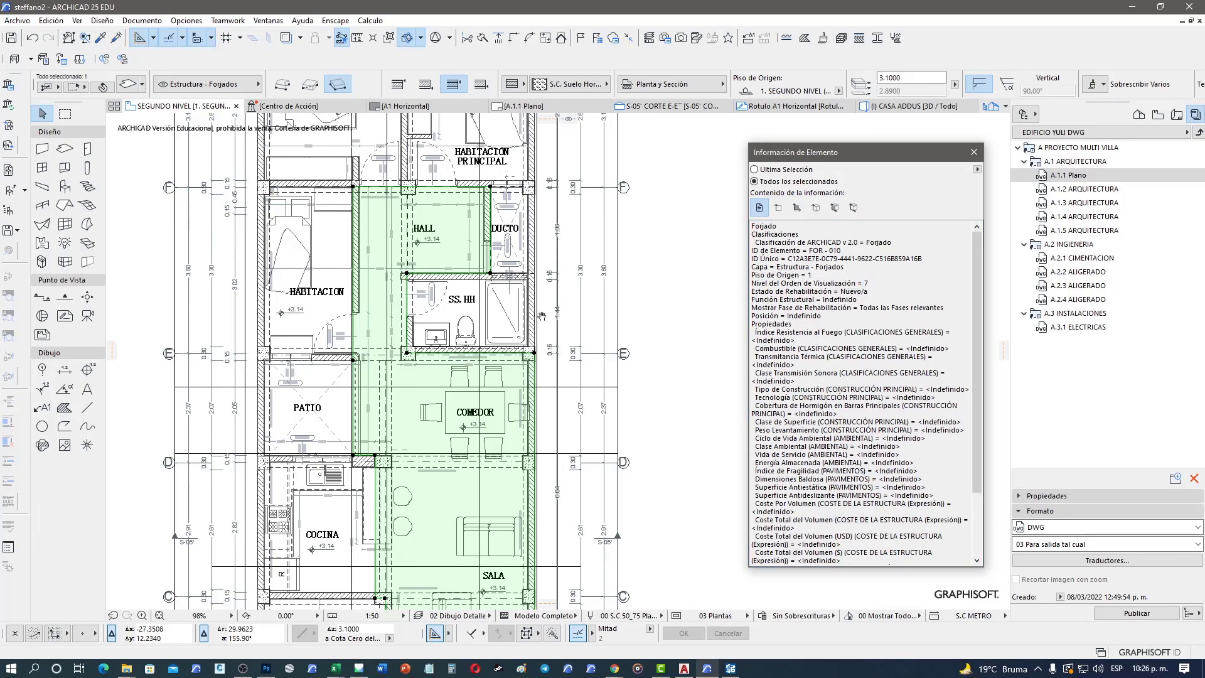
# Step: Inspect the WC fixture's display order, then the floor slab's Planta y Sección settings
pyautogui.click(469, 321)
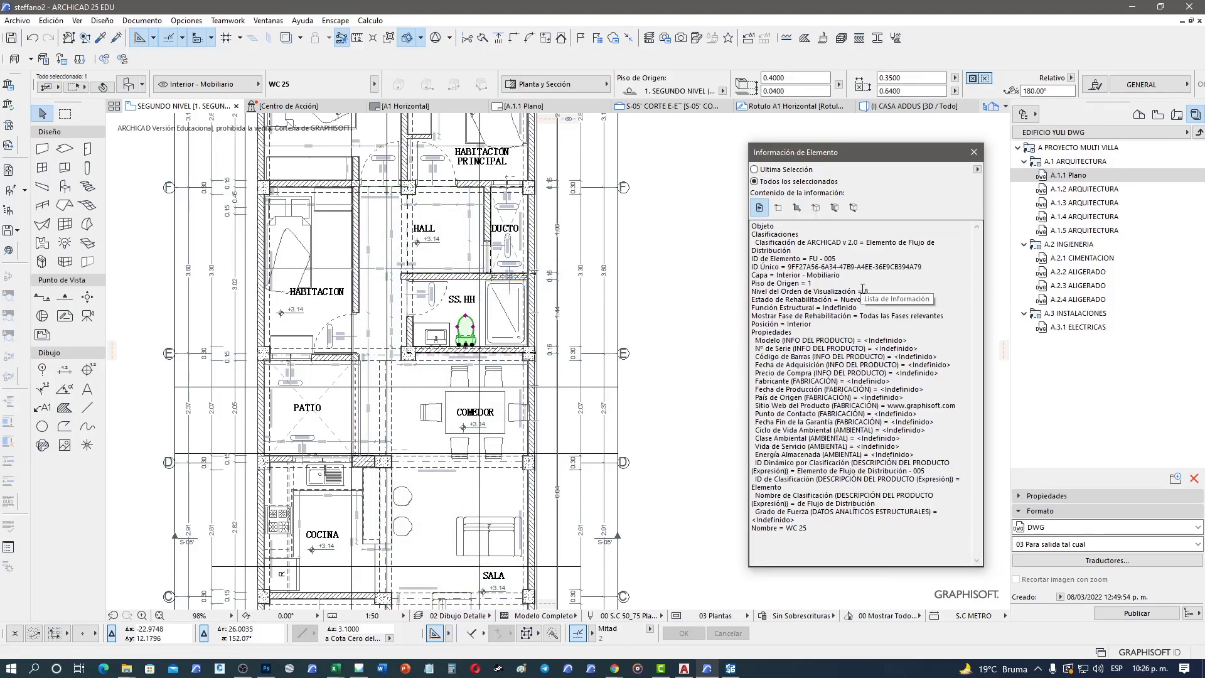
pyautogui.doubleClick(866, 290)
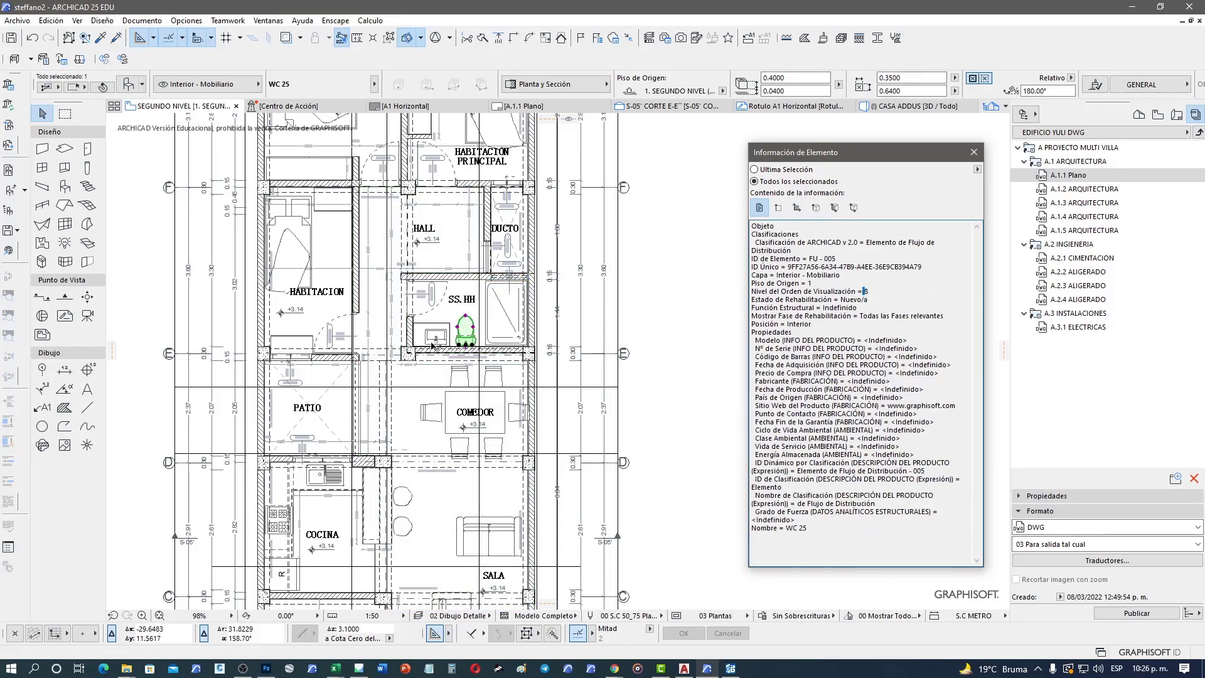
pyautogui.click(448, 317)
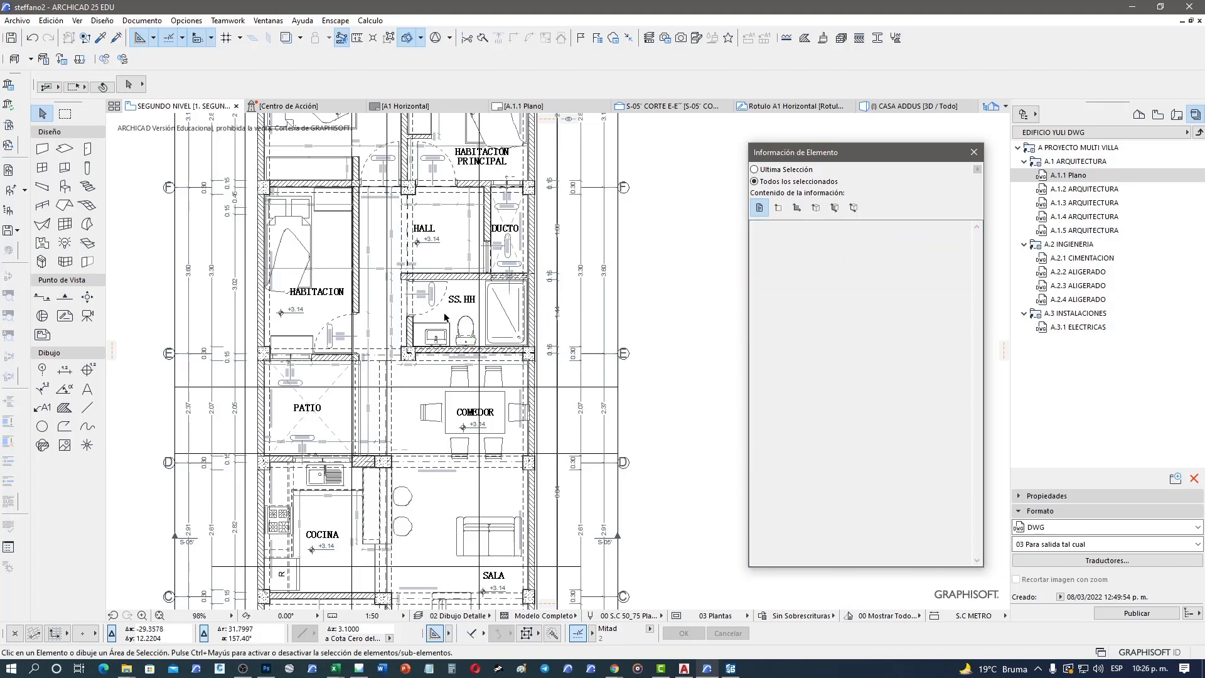
pyautogui.click(448, 313)
pyautogui.click(650, 325)
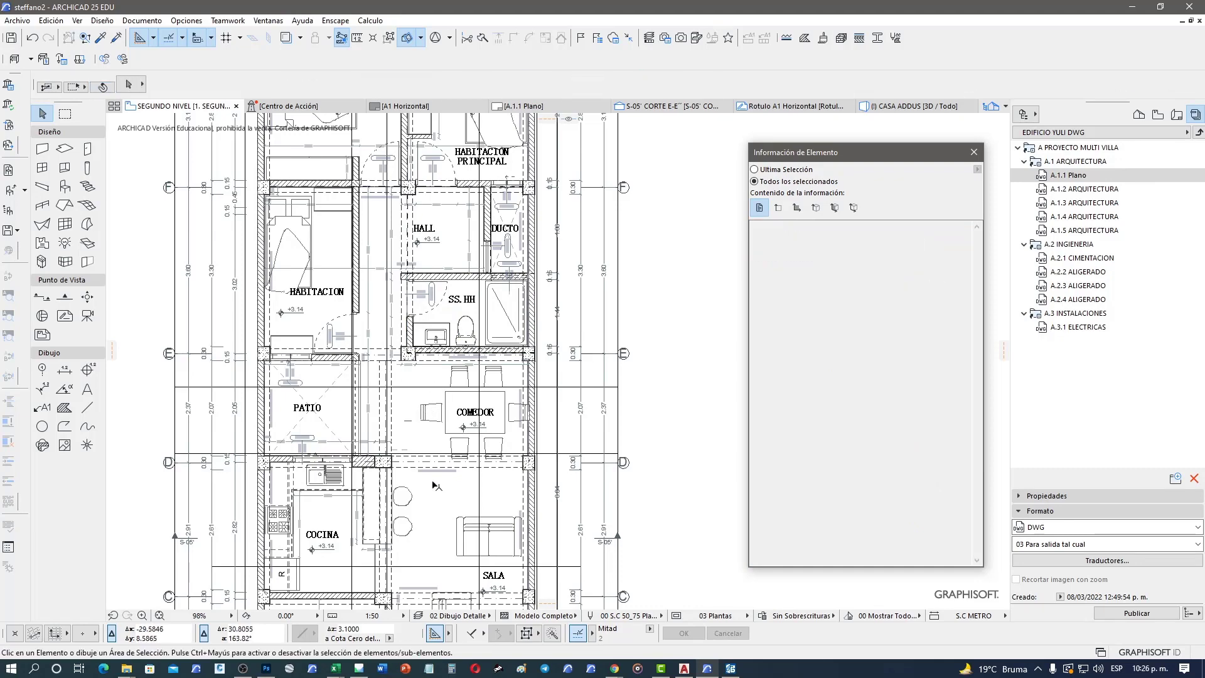
pyautogui.click(442, 498)
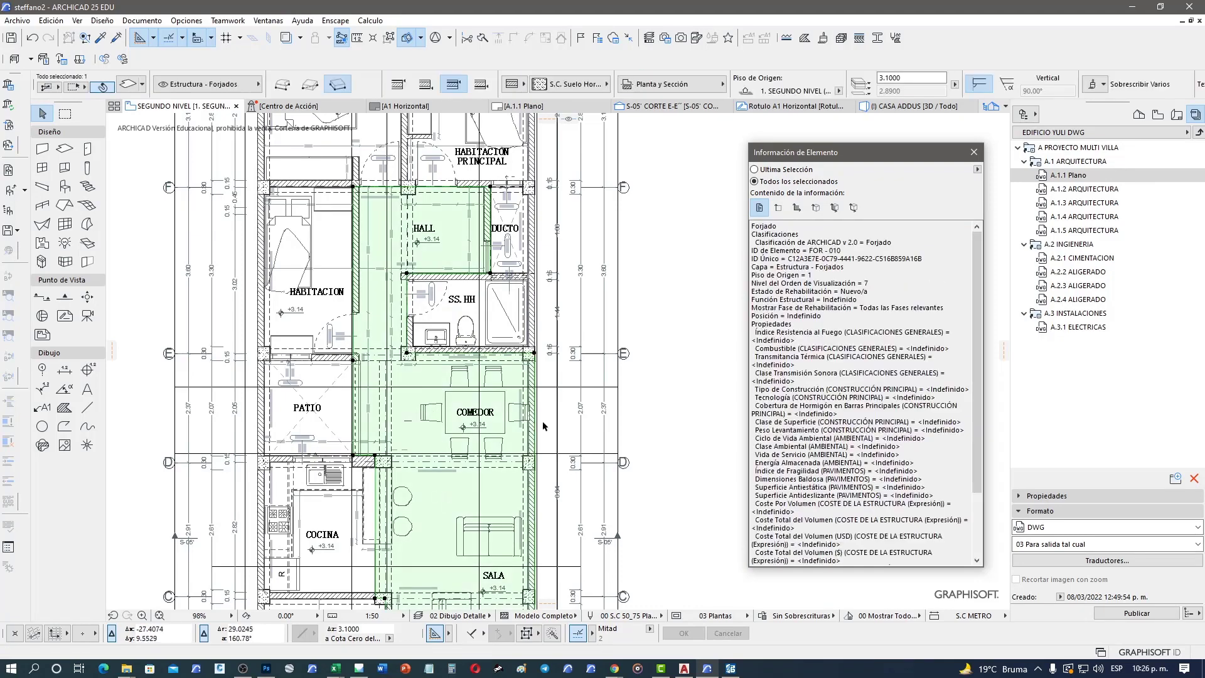
pyautogui.click(679, 92)
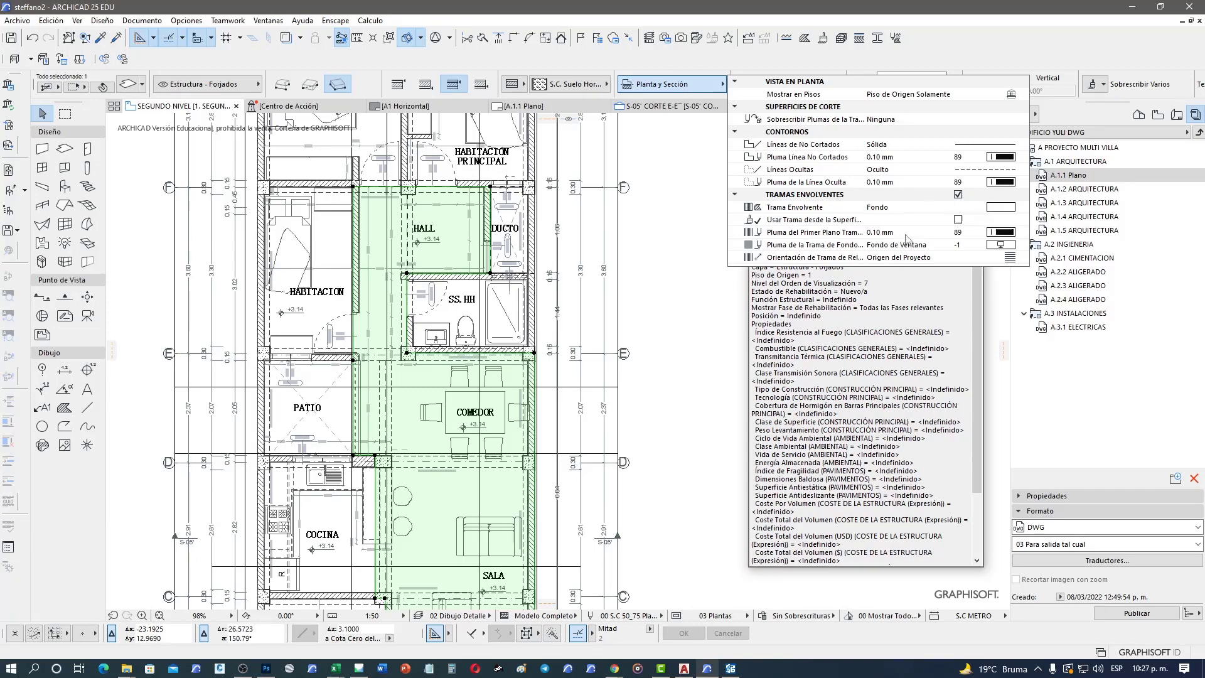
pyautogui.click(657, 342)
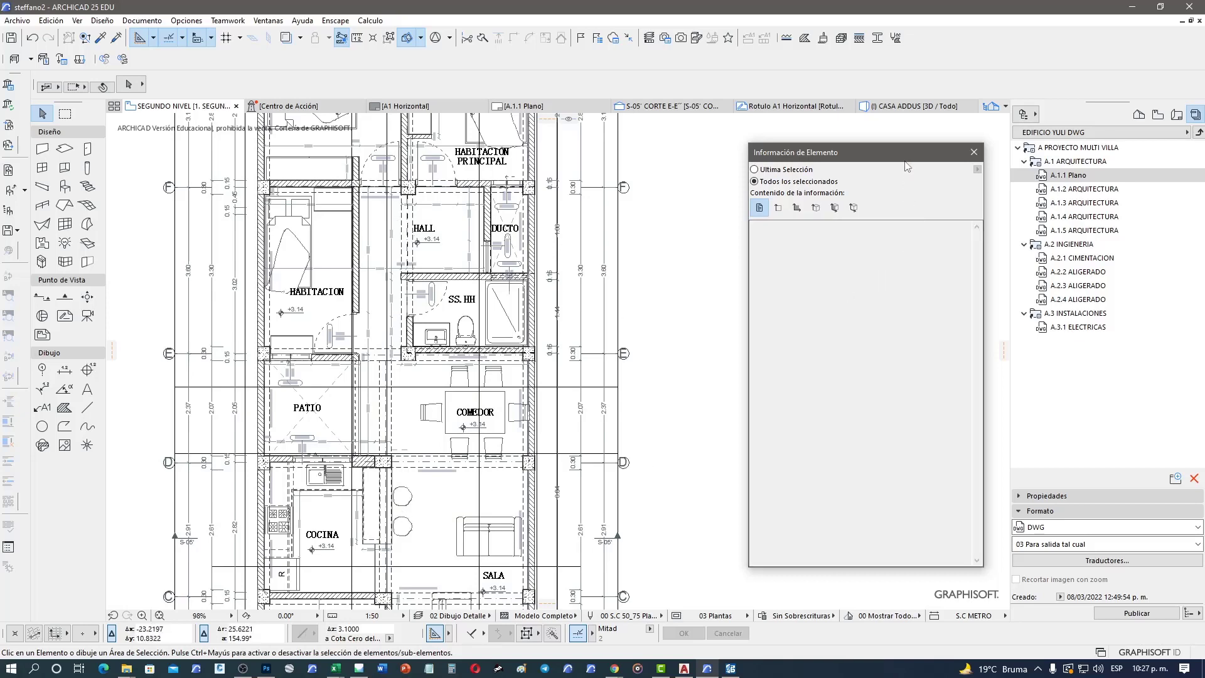
# Step: Create a new graphic override combination named DWG
pyautogui.moveTo(906, 152); pyautogui.dragTo(869, 141)
pyautogui.click(762, 615)
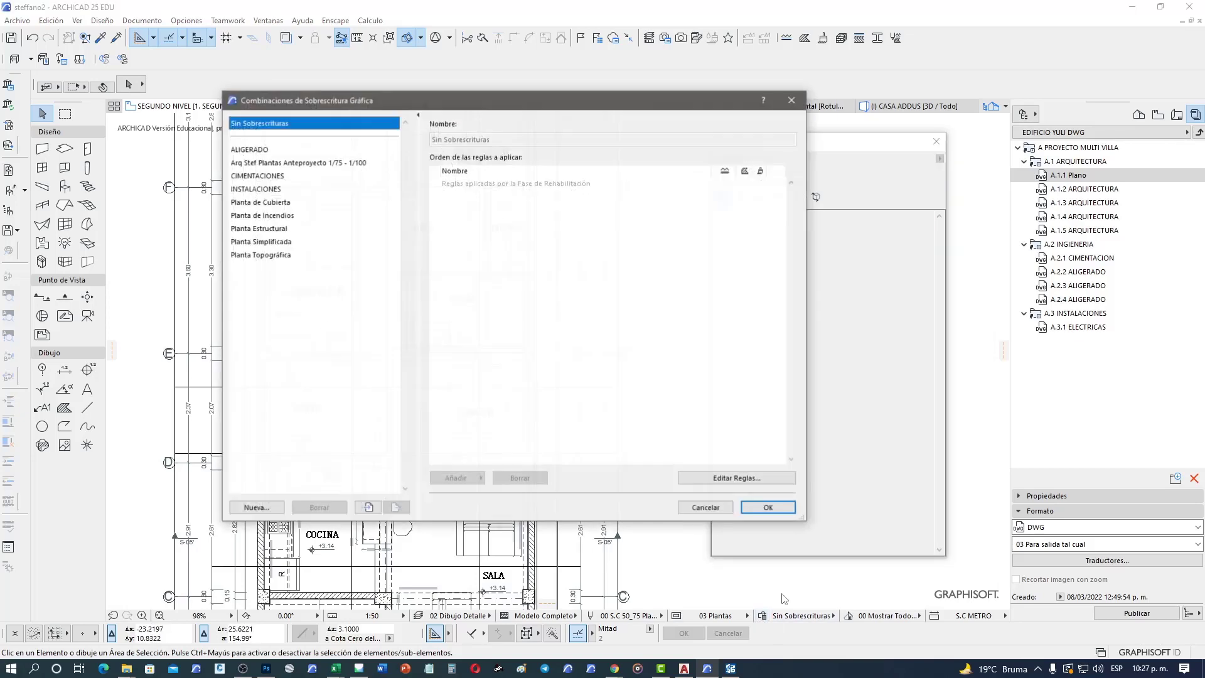
pyautogui.click(282, 507)
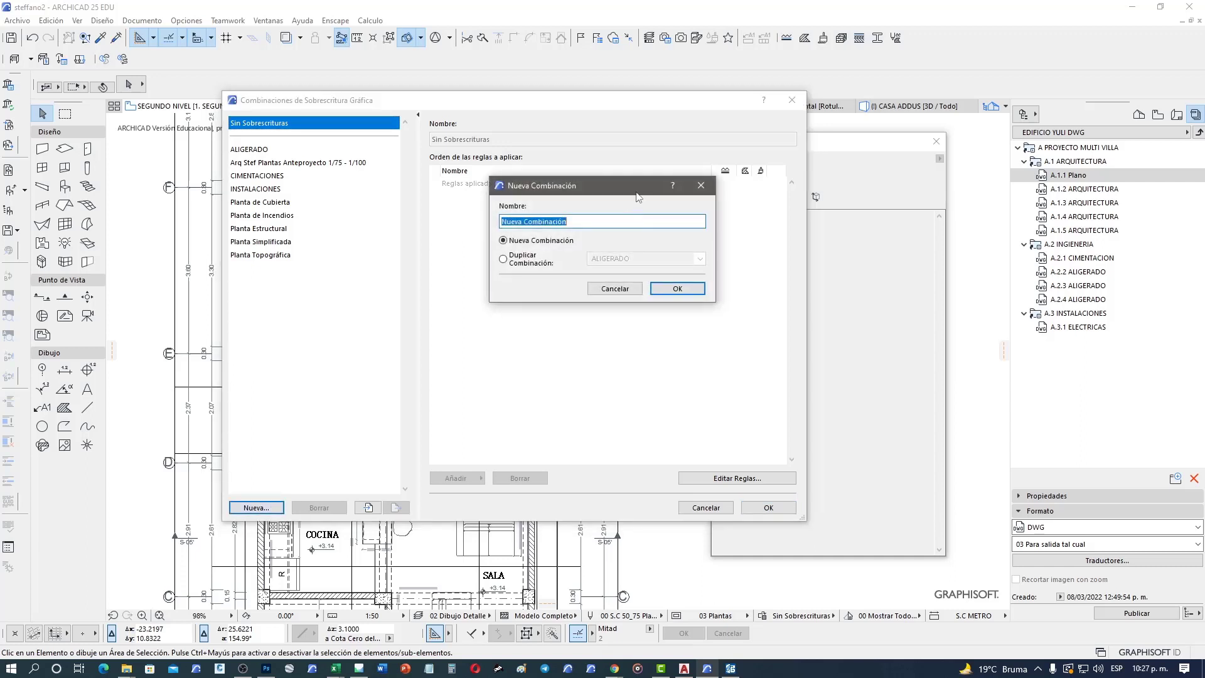
pyautogui.write('DWG')
pyautogui.click(672, 286)
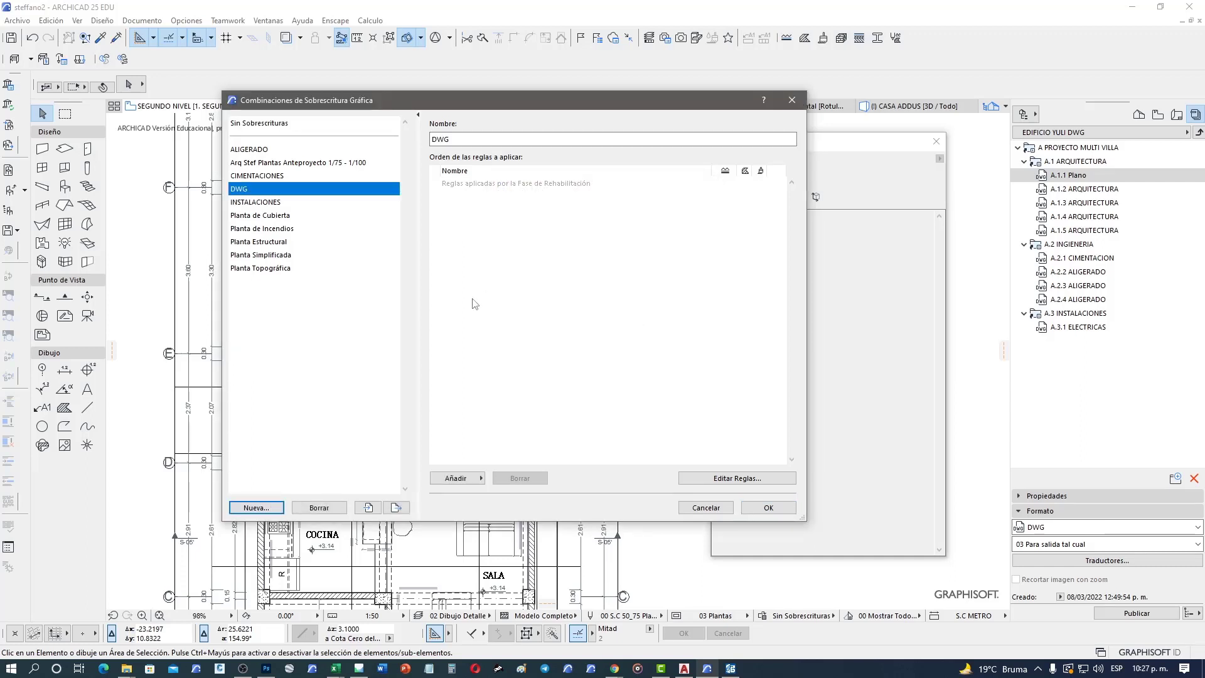
# Step: Add a new rule named transparente to DWG and open it for editing
pyautogui.click(463, 480)
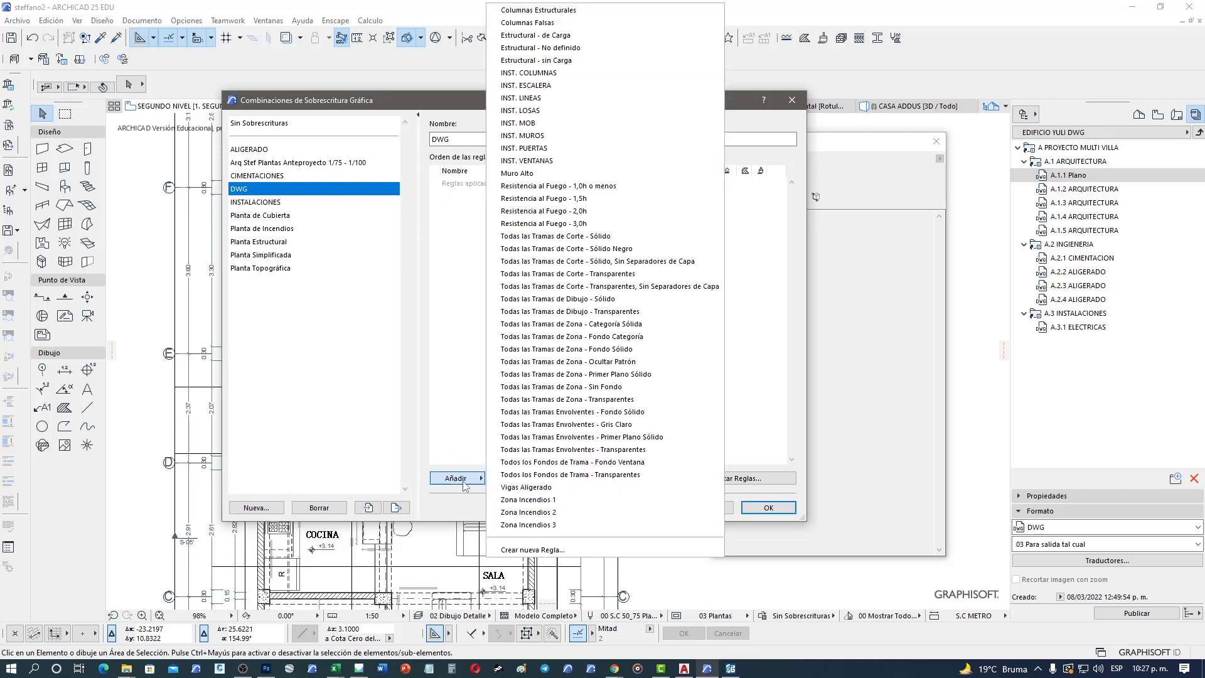
pyautogui.click(502, 547)
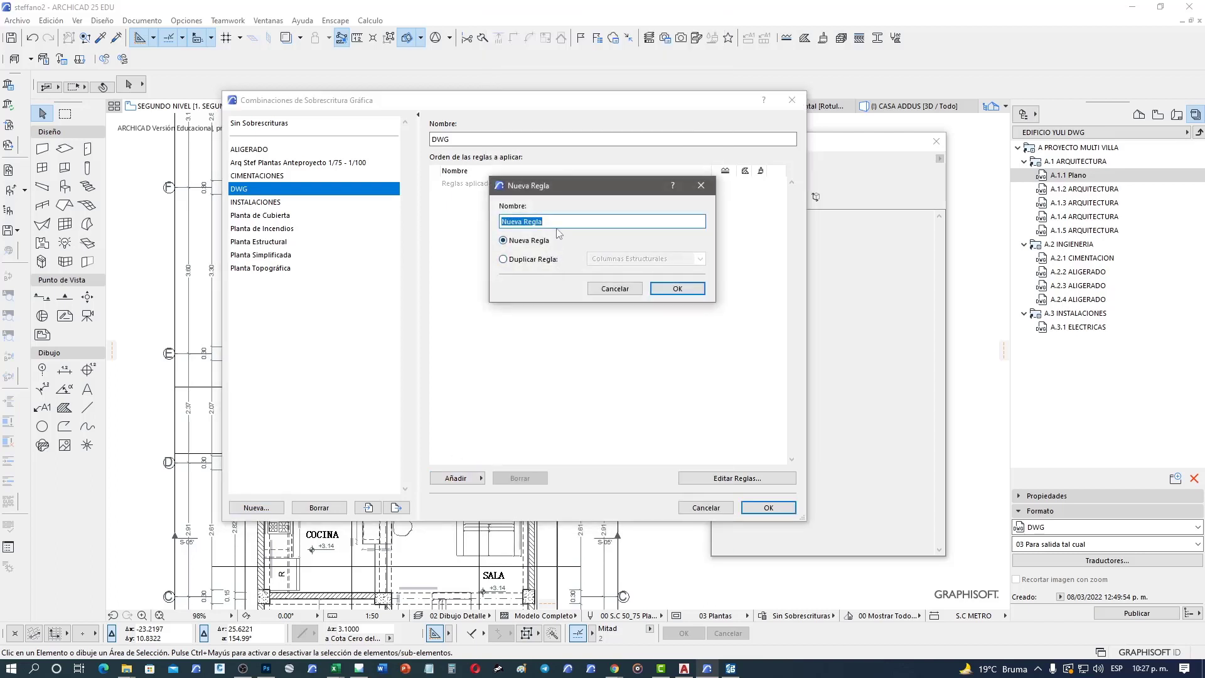
pyautogui.write('transparente')
pyautogui.click(677, 288)
pyautogui.click(741, 480)
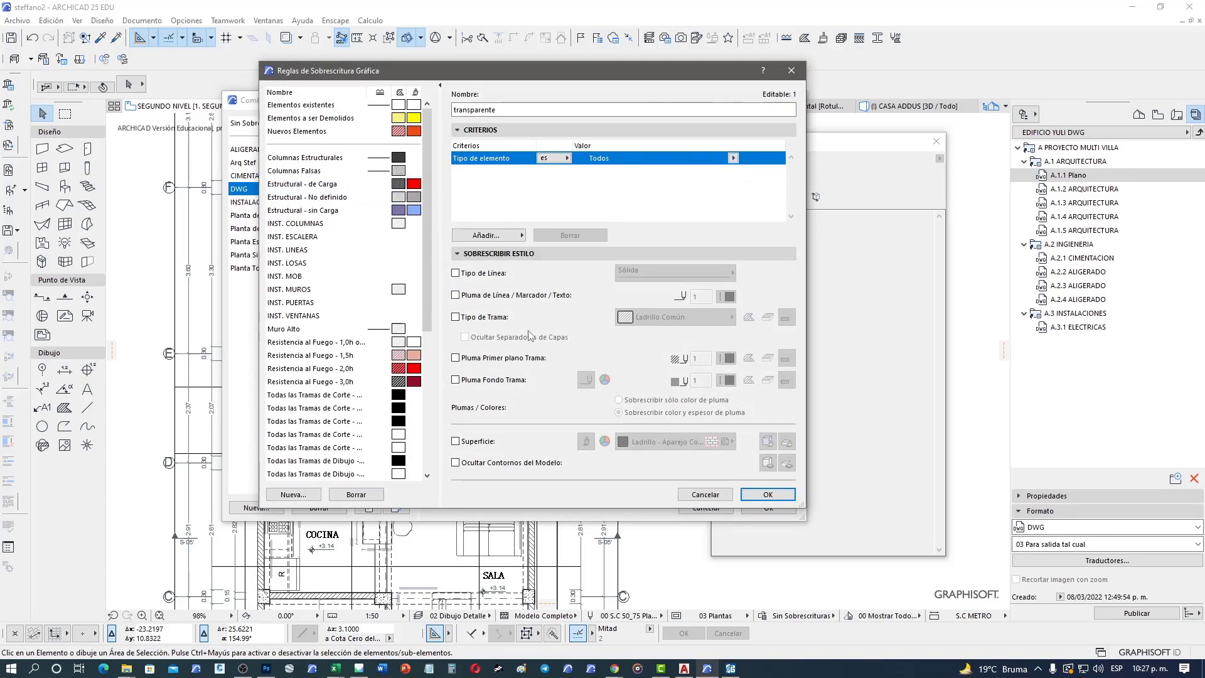
# Step: Override the fill background pen to transparent (pen 0) for cut, cover and drafting fills
pyautogui.click(495, 360)
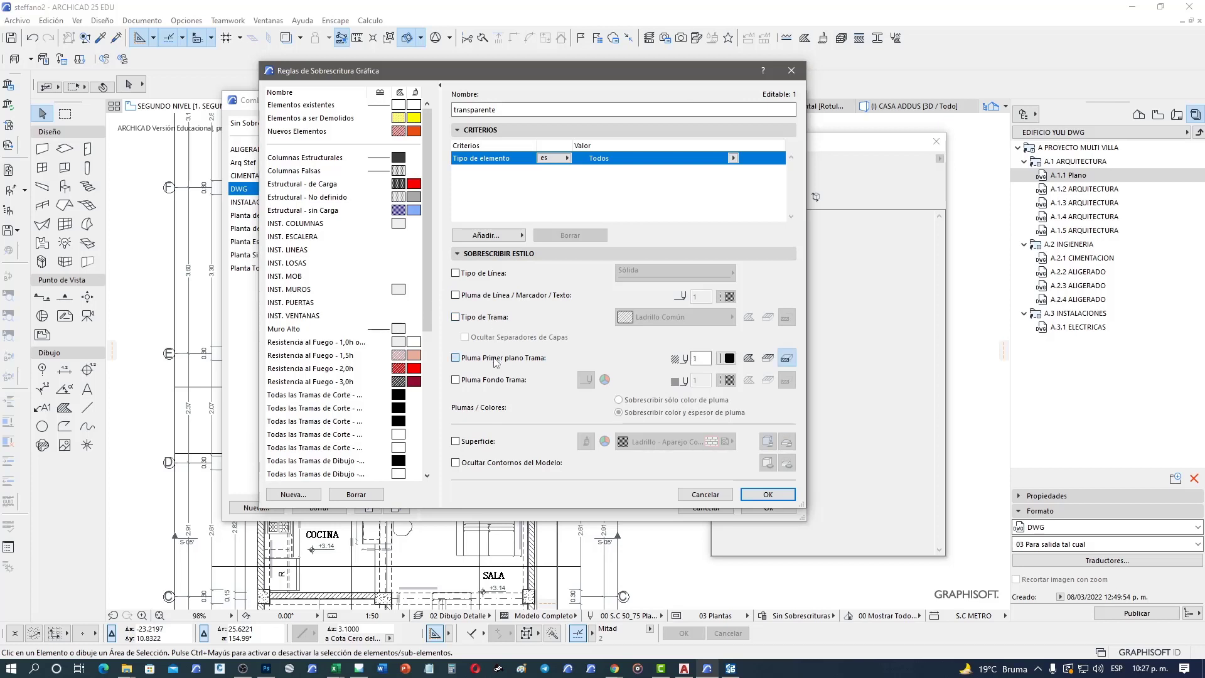
pyautogui.click(517, 385)
pyautogui.click(525, 362)
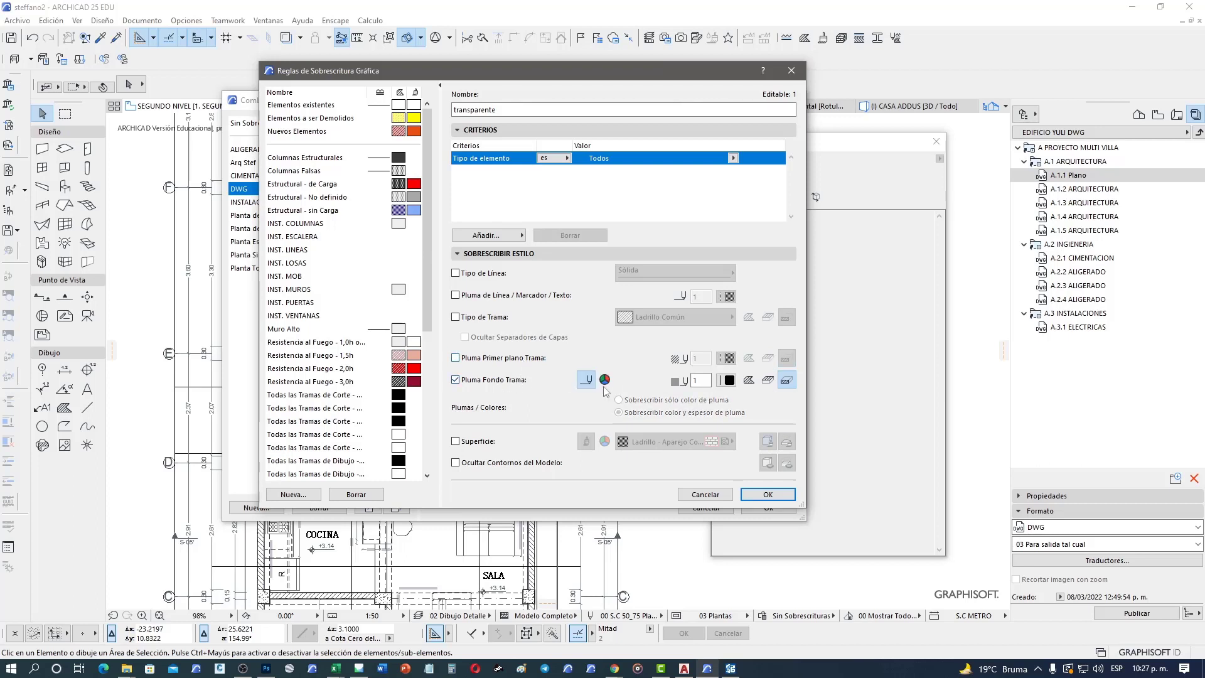
pyautogui.click(787, 382)
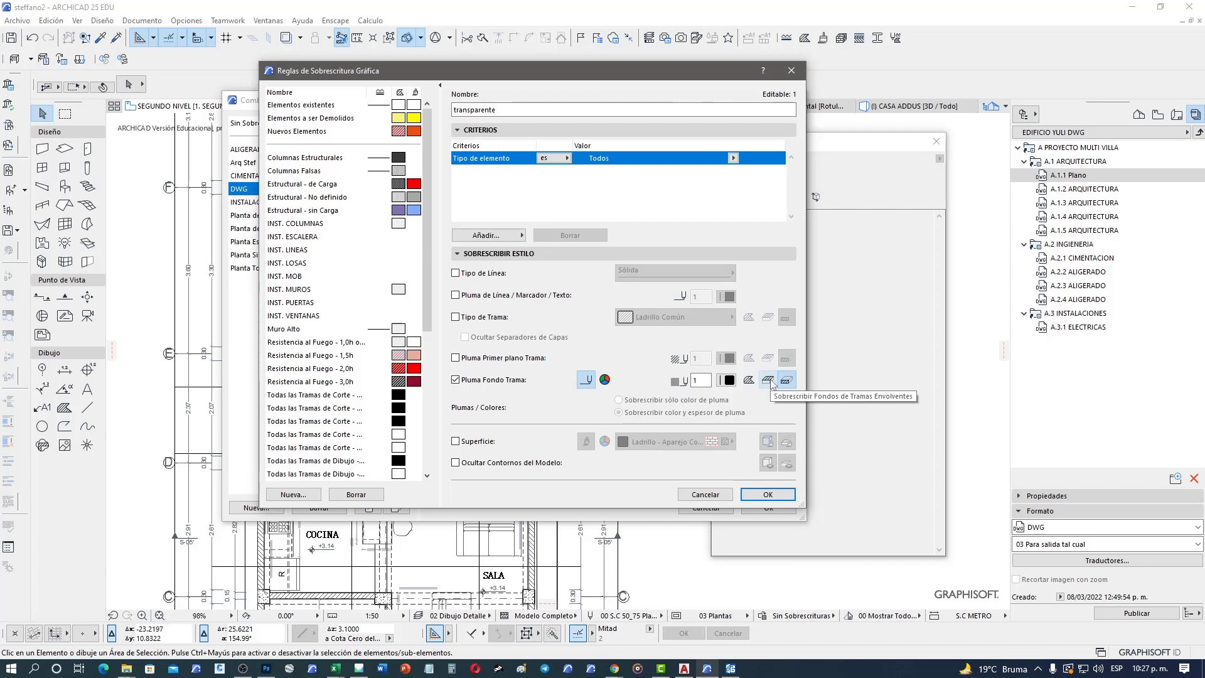
pyautogui.click(772, 383)
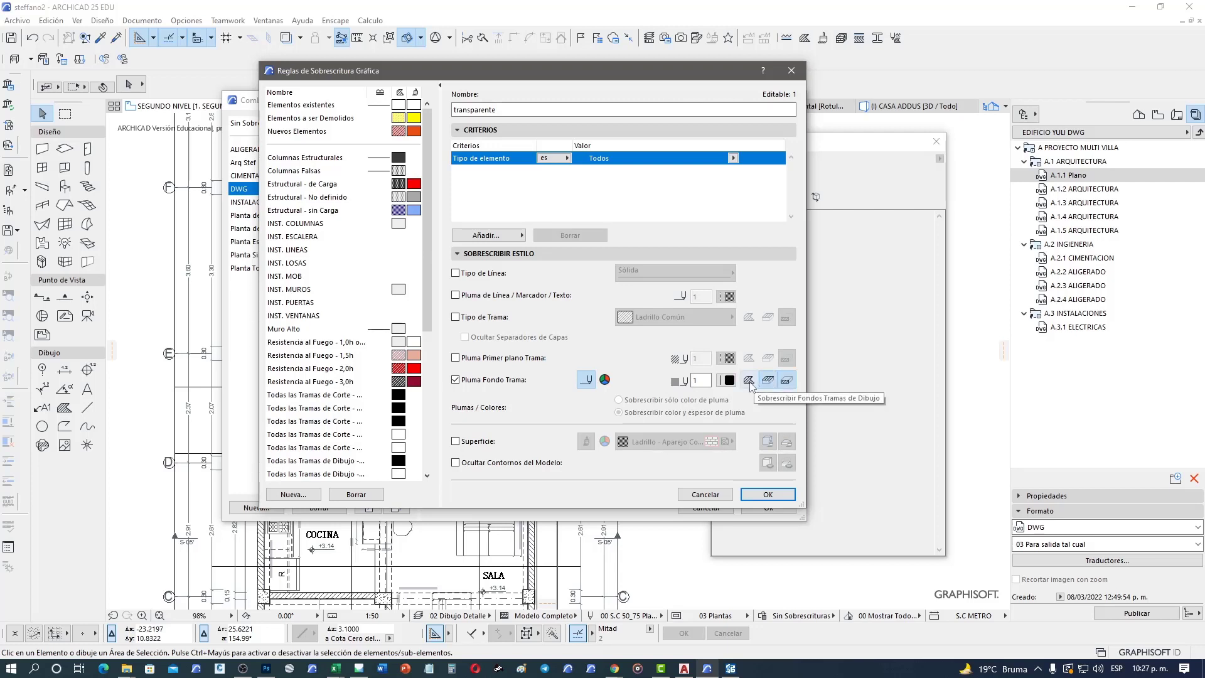
pyautogui.click(750, 381)
pyautogui.click(727, 381)
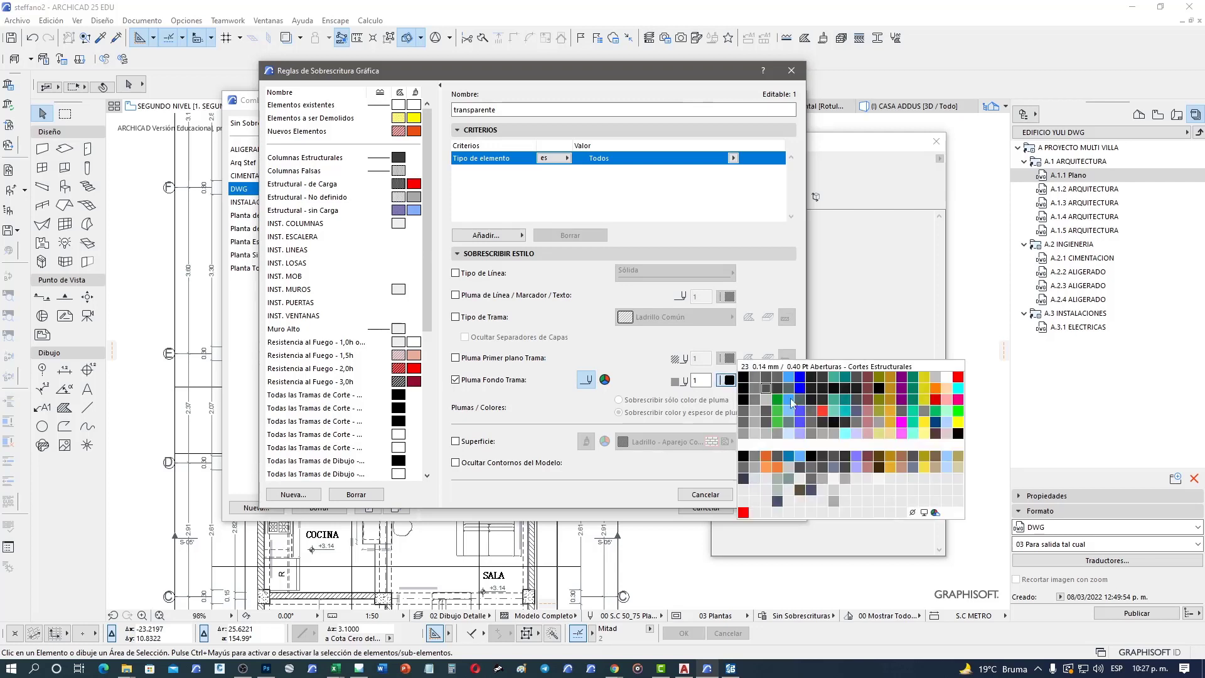
pyautogui.click(916, 513)
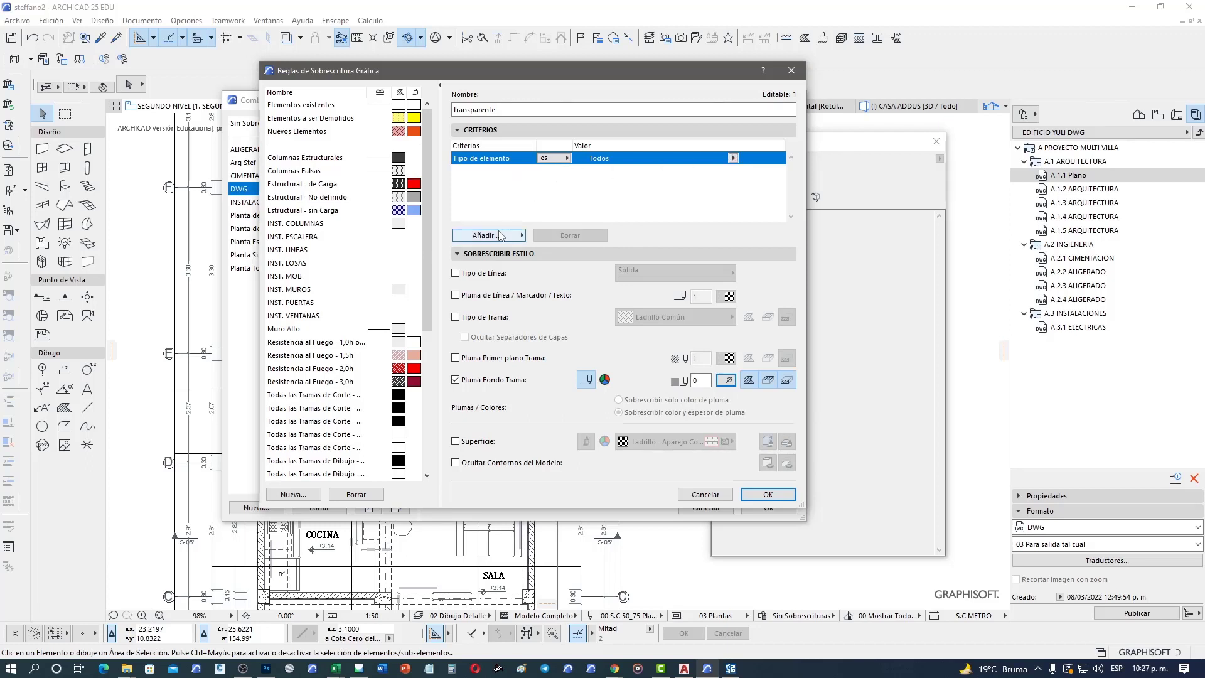
# Step: Set the rule criterion to Tipo de elemento 'no es' Objeto
pyautogui.click(553, 158)
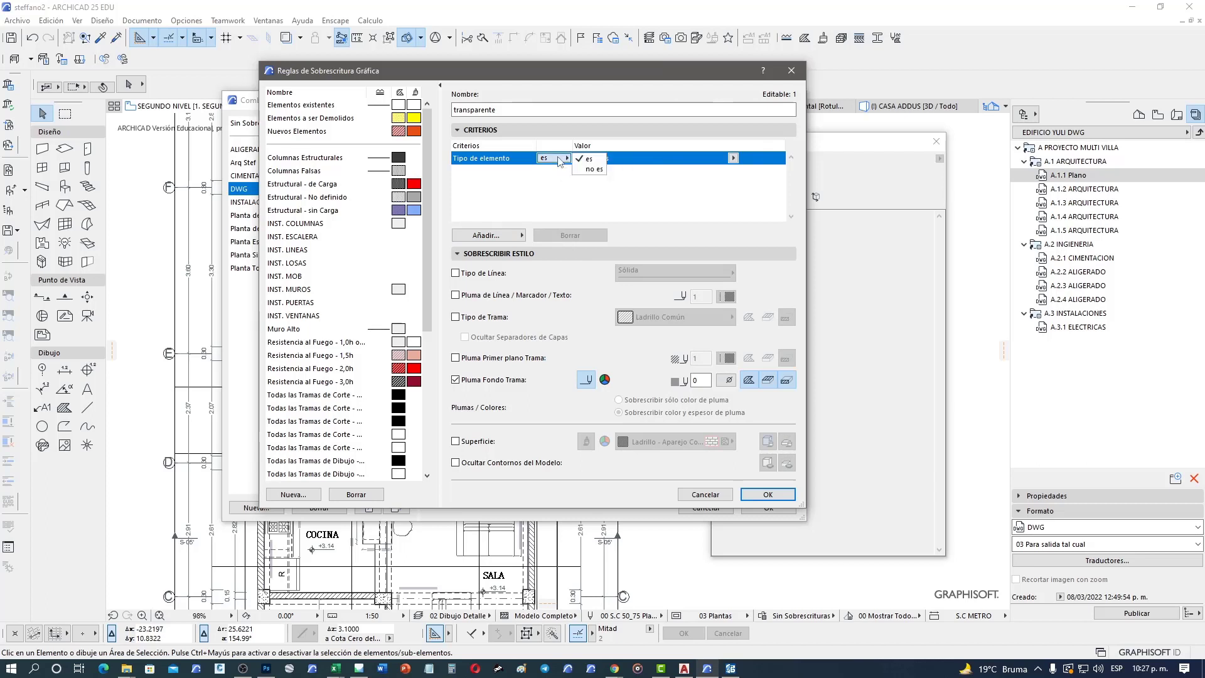
pyautogui.click(589, 170)
pyautogui.click(732, 159)
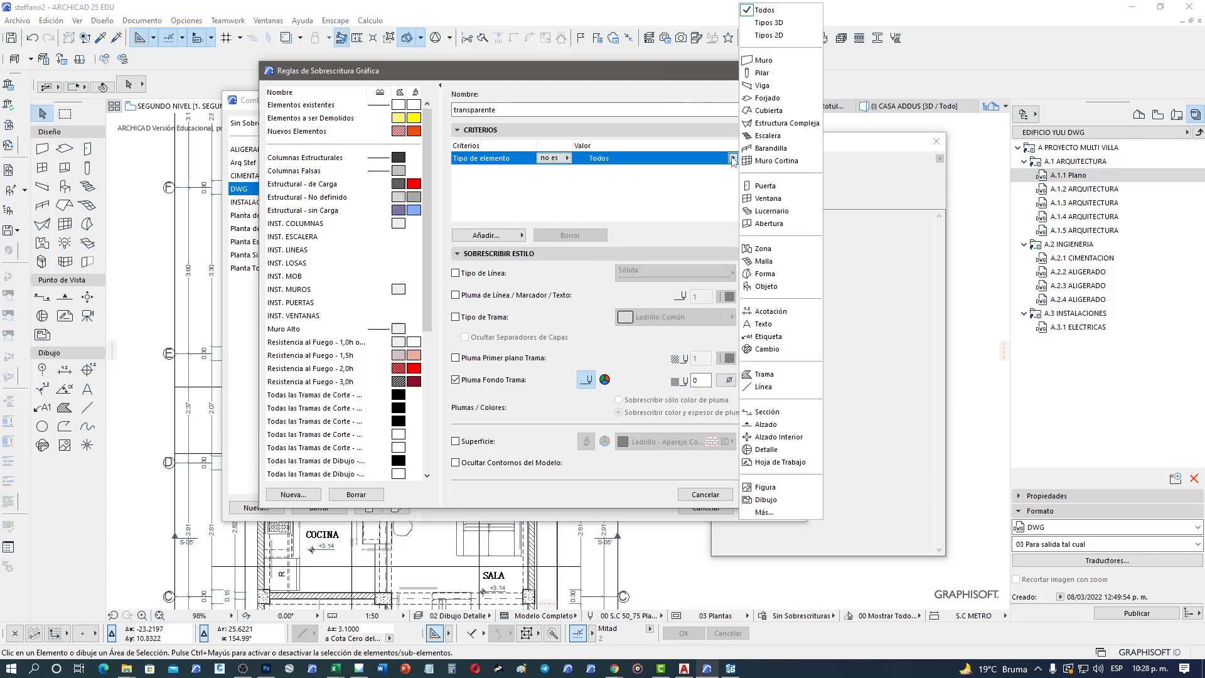
pyautogui.click(776, 288)
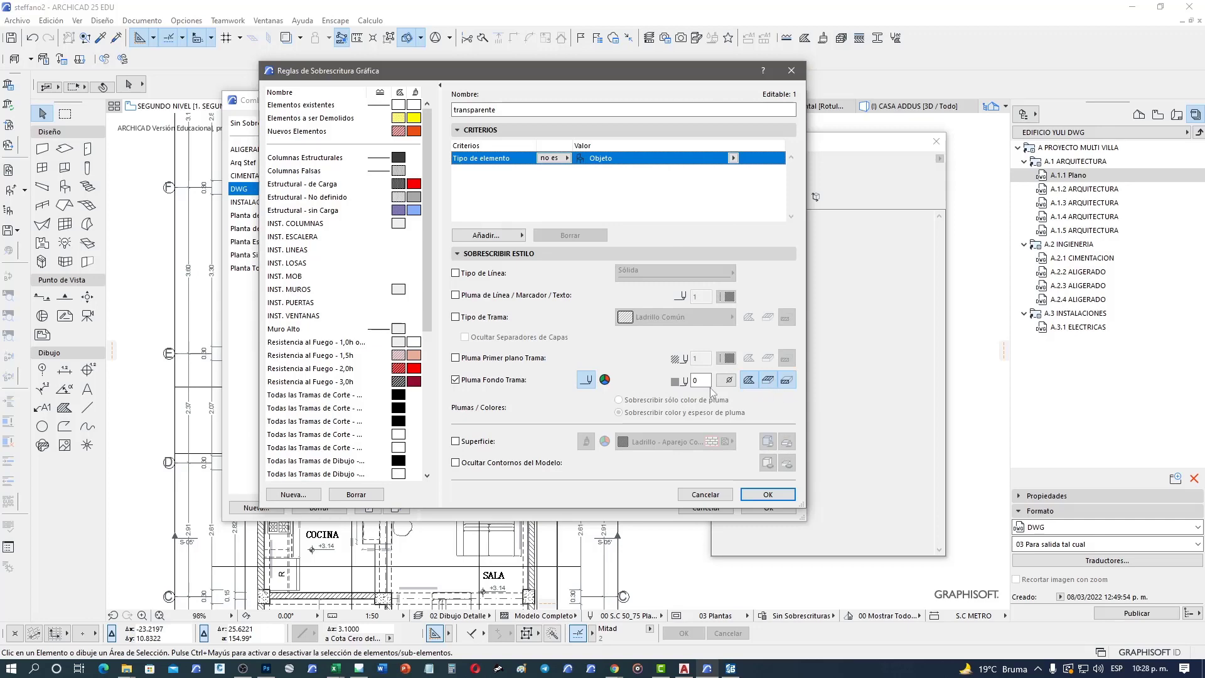
# Step: Confirm the transparente override rule and accept the DWG override combination
pyautogui.click(767, 494)
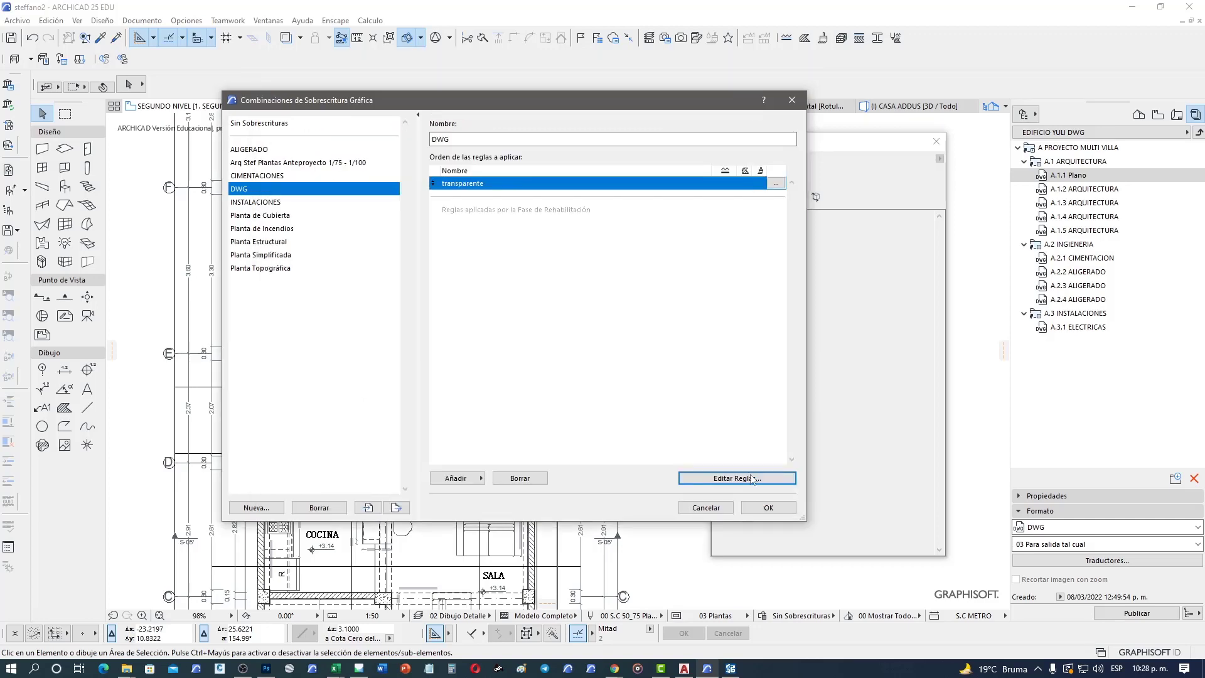
pyautogui.click(768, 508)
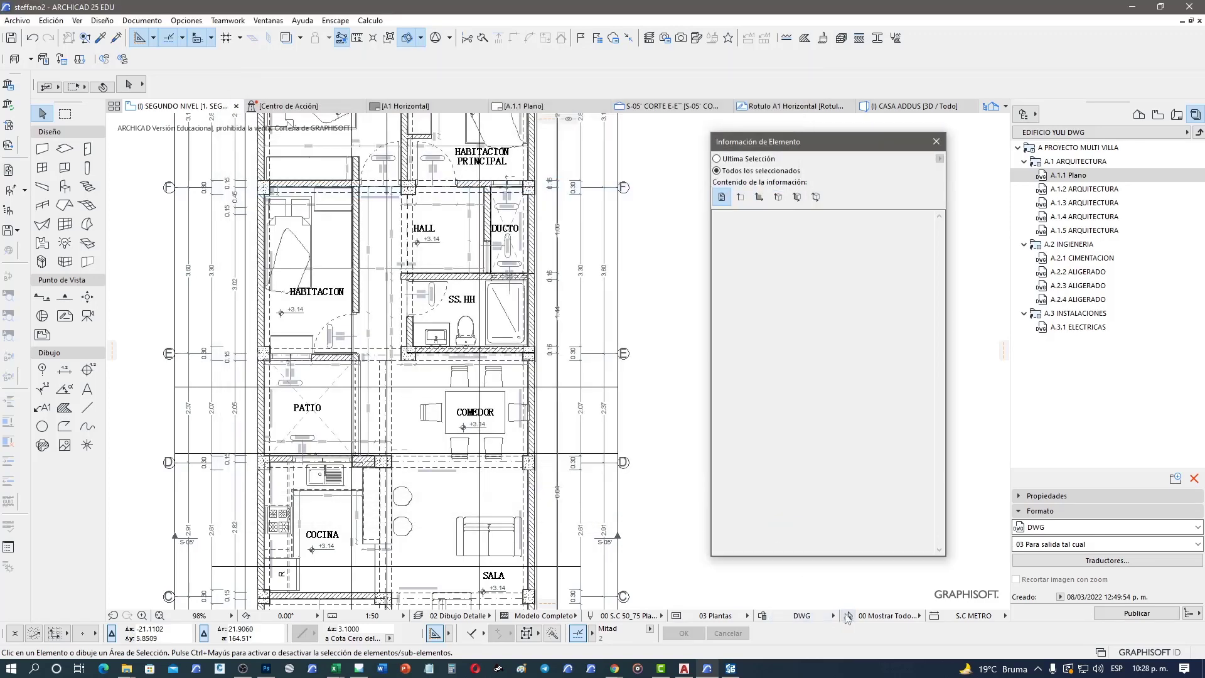
pyautogui.click(810, 621)
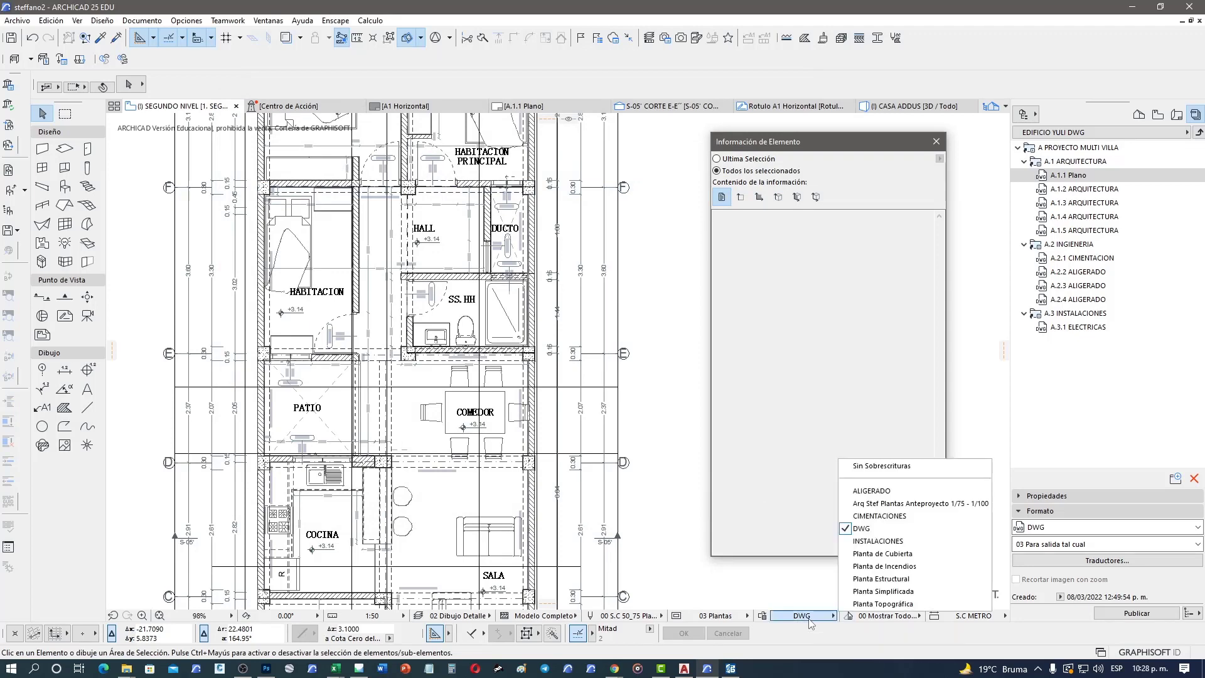
pyautogui.press('Escape')
# Step: Set the SEGUNDO NIVEL view's graphic override to DWG and return to the A.1.1 Plano layout
pyautogui.click(1158, 114)
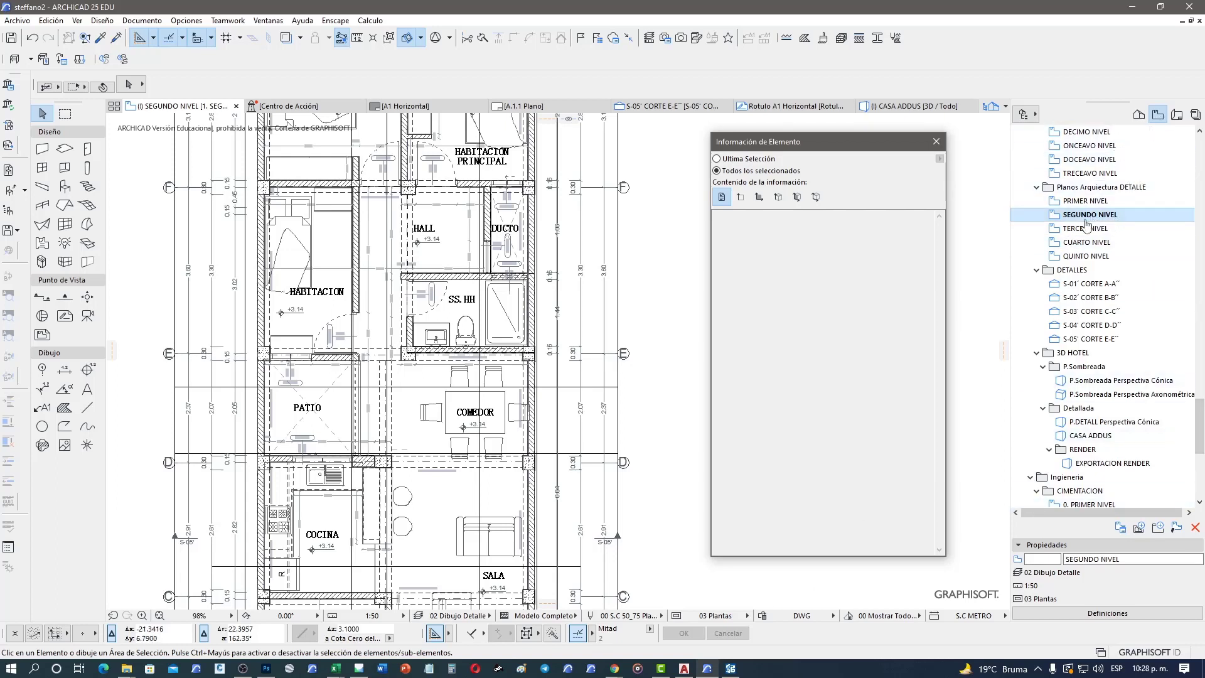
pyautogui.click(1107, 615)
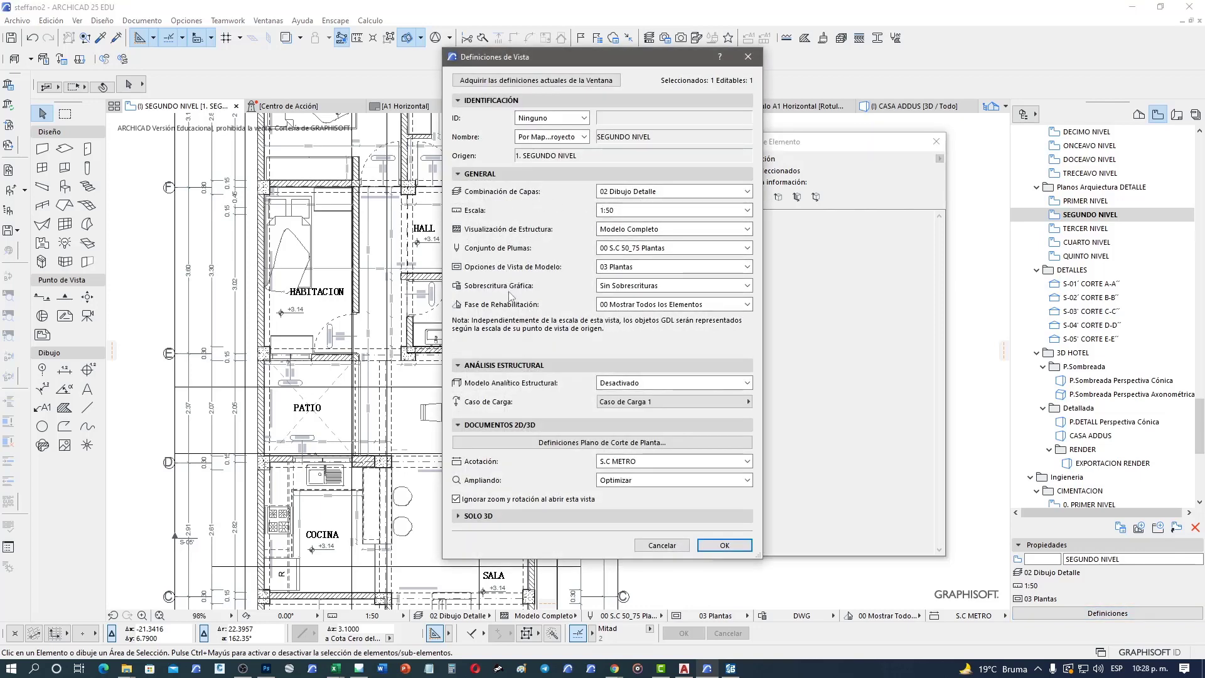
pyautogui.click(662, 287)
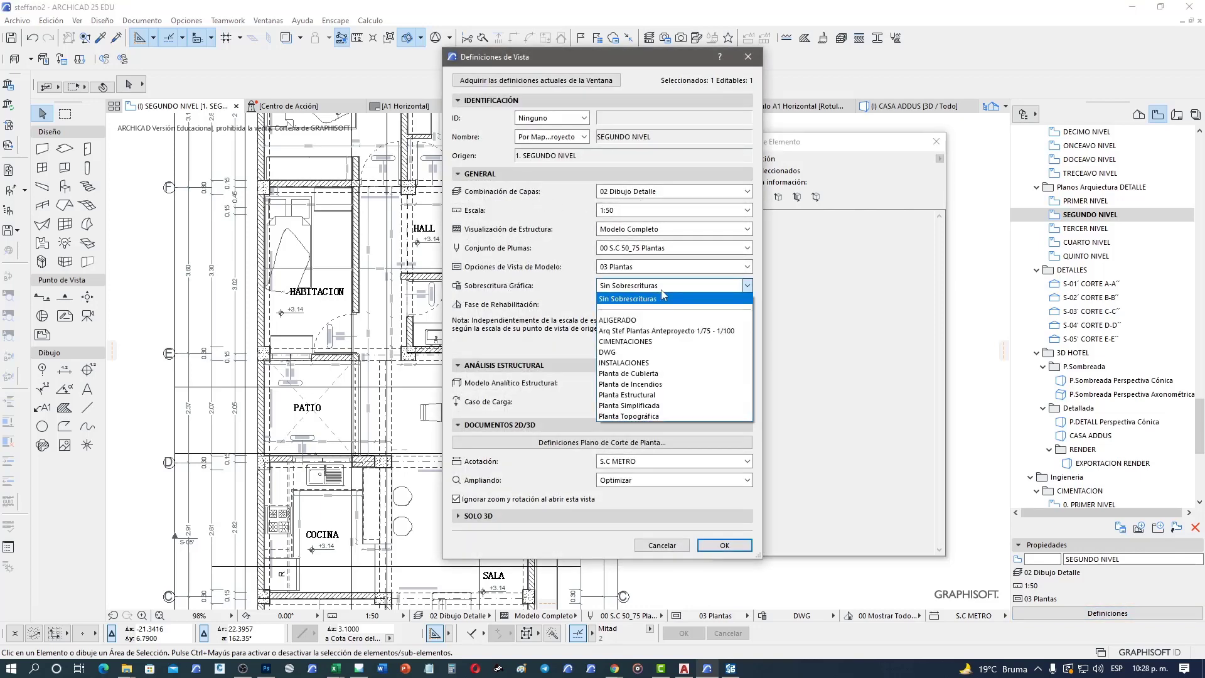
pyautogui.click(652, 352)
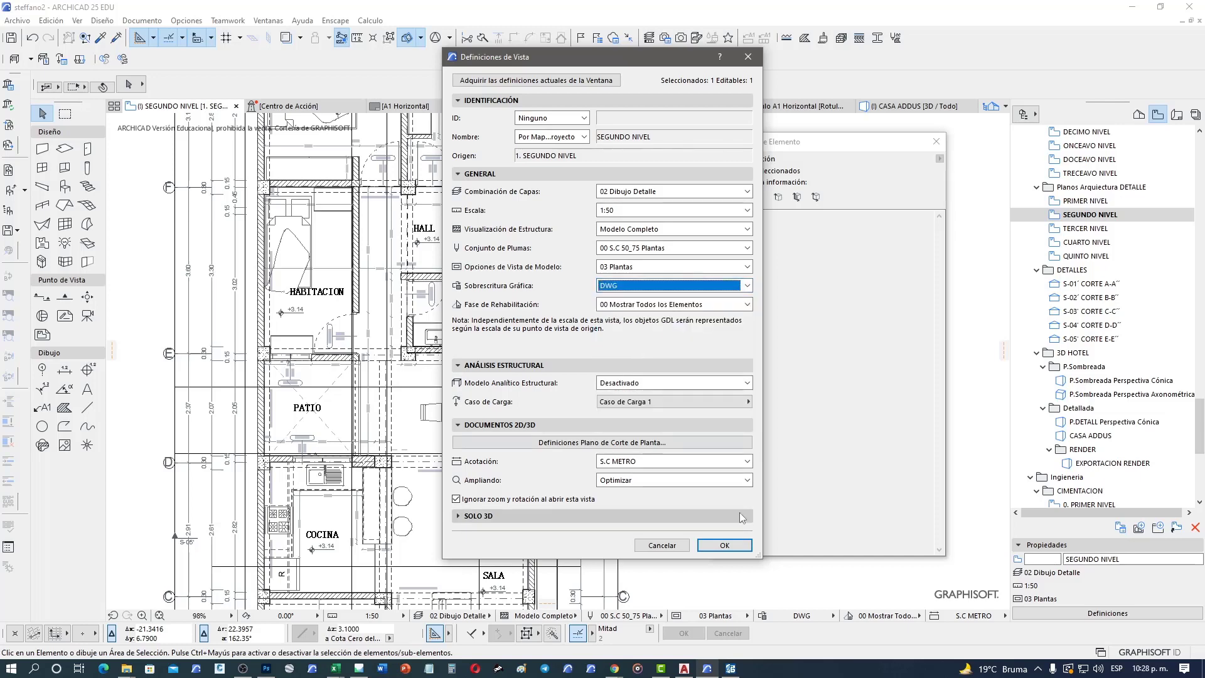
pyautogui.click(724, 545)
pyautogui.click(936, 141)
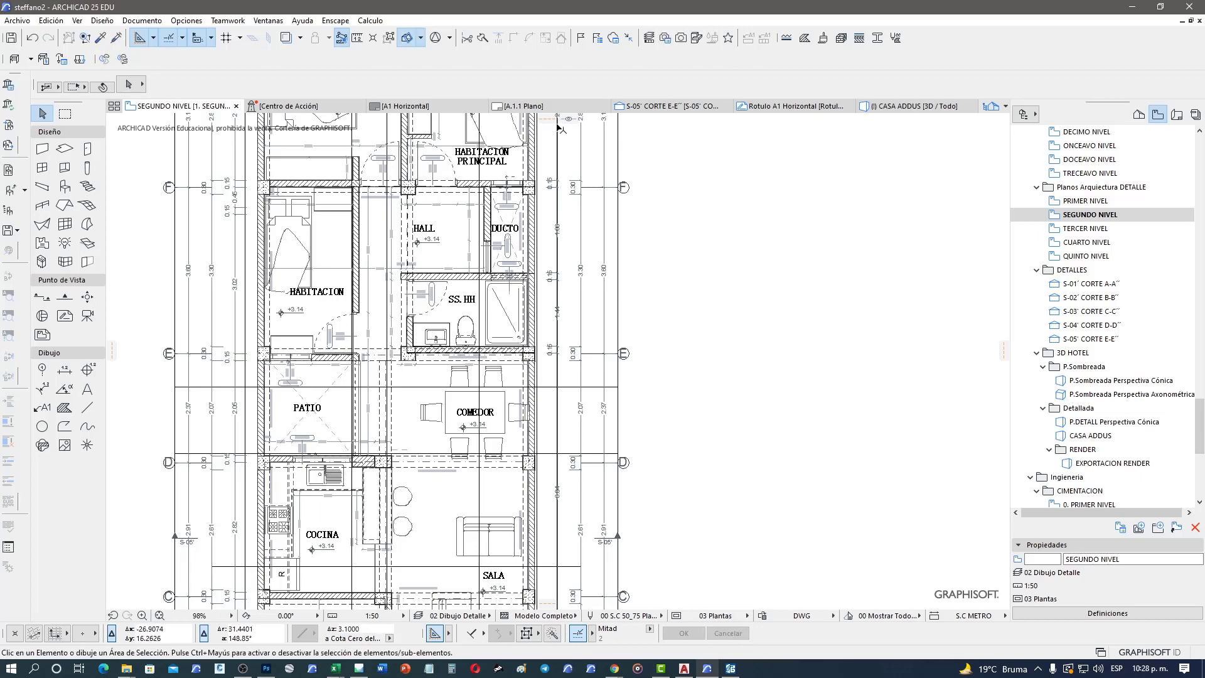
pyautogui.click(524, 106)
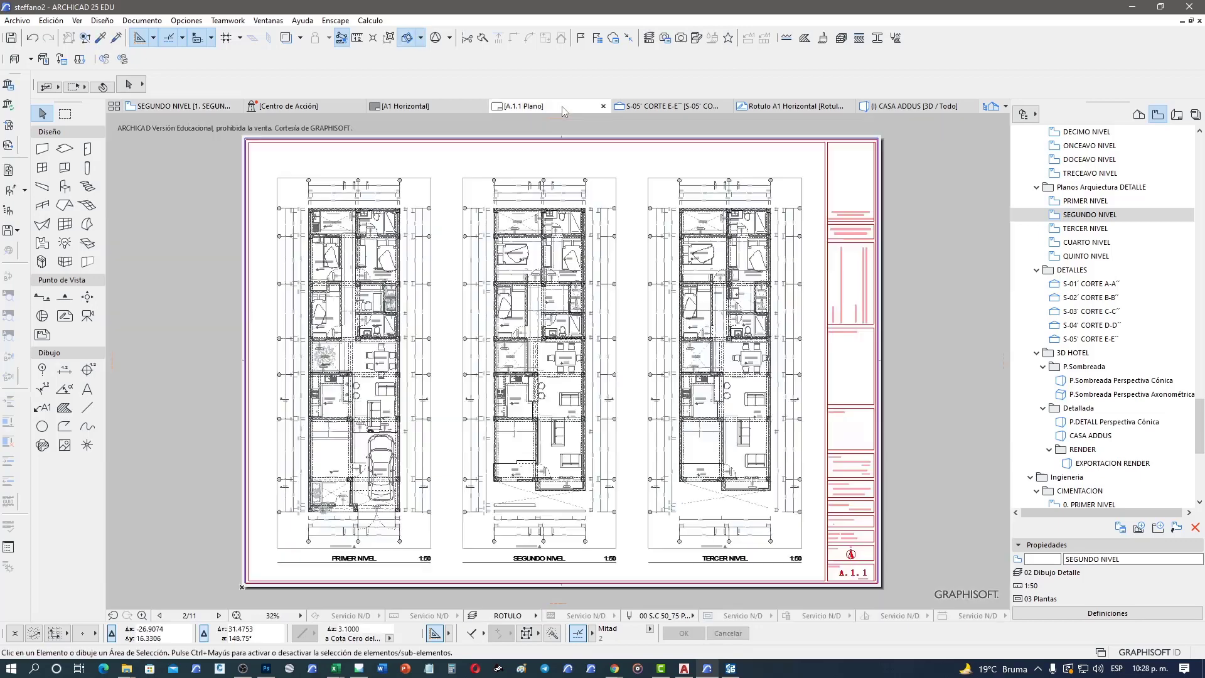
# Step: Set the TERCER NIVEL source view's graphic override to DWG, then return to the A.1.1 Plano layout
pyautogui.click(650, 180)
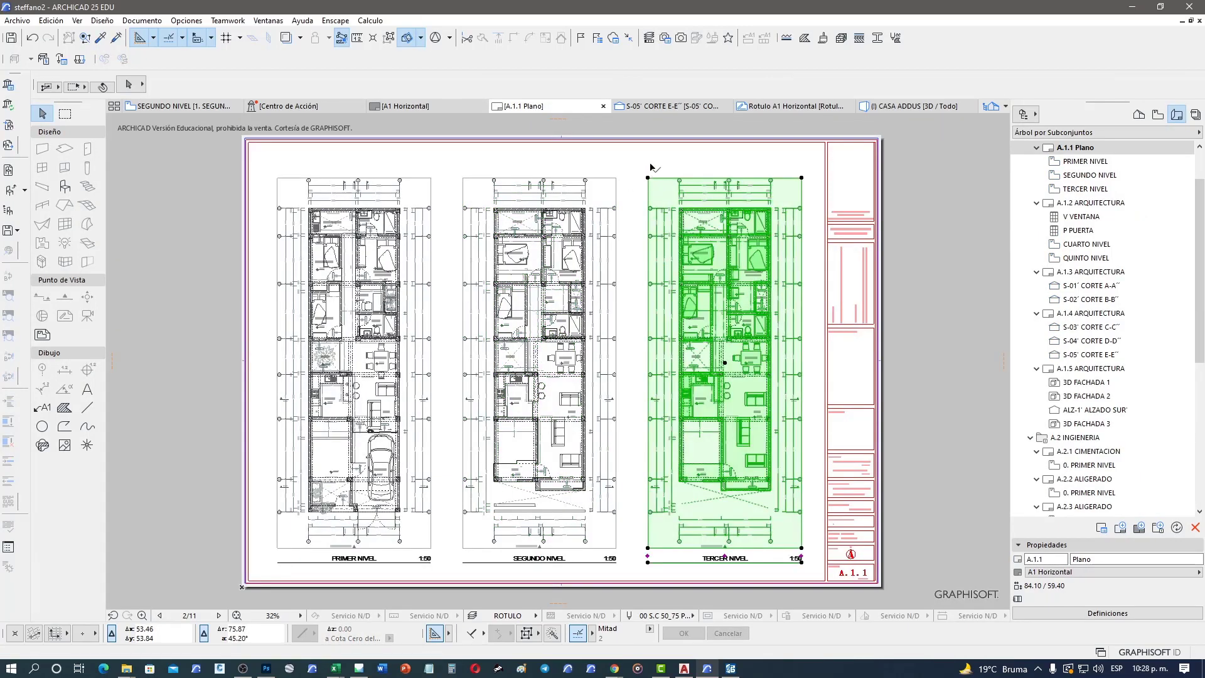
pyautogui.rightClick(651, 167)
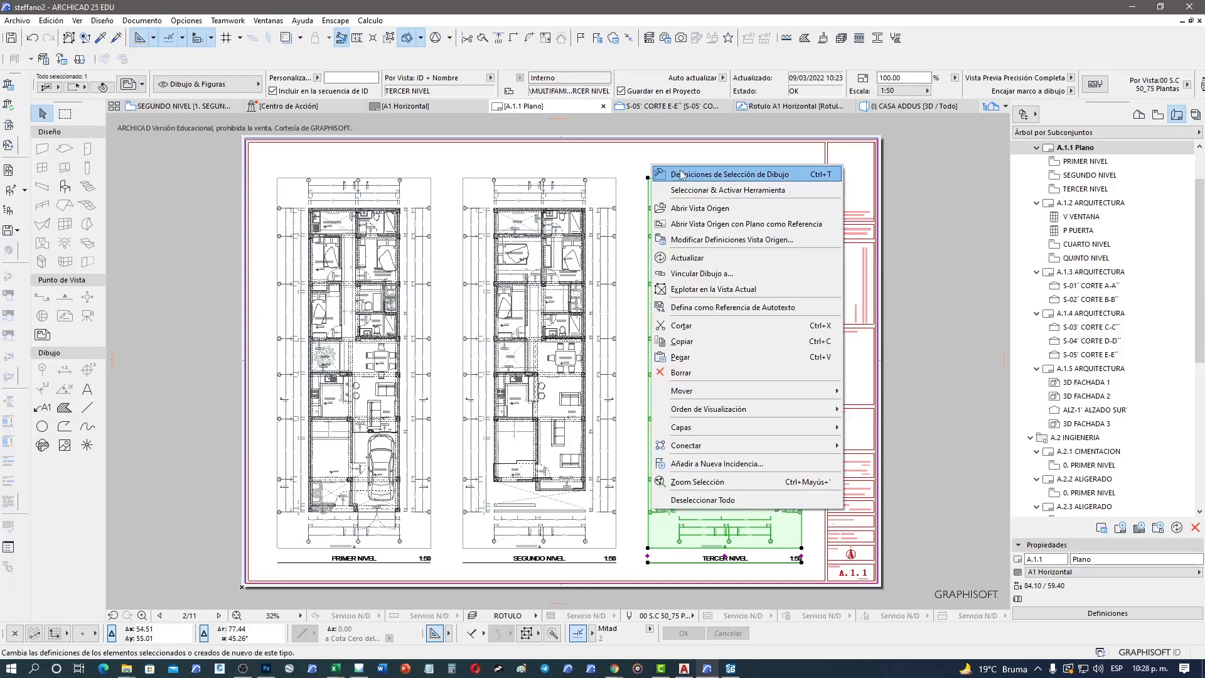
pyautogui.click(703, 207)
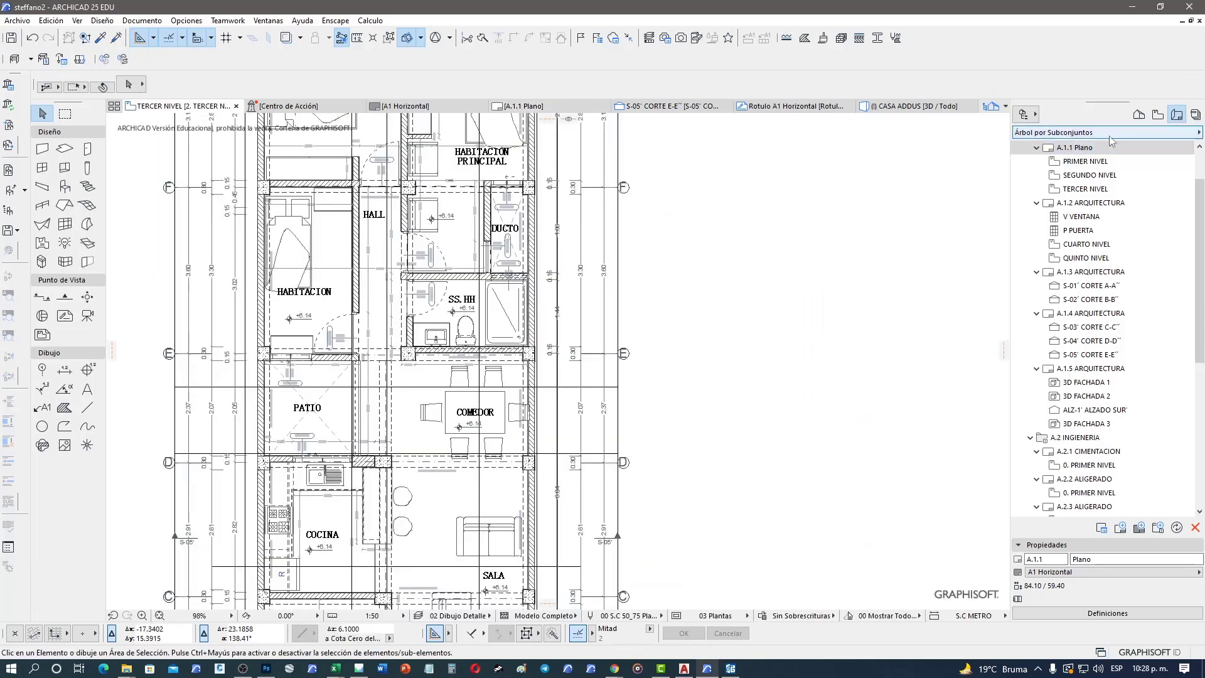
pyautogui.click(1158, 114)
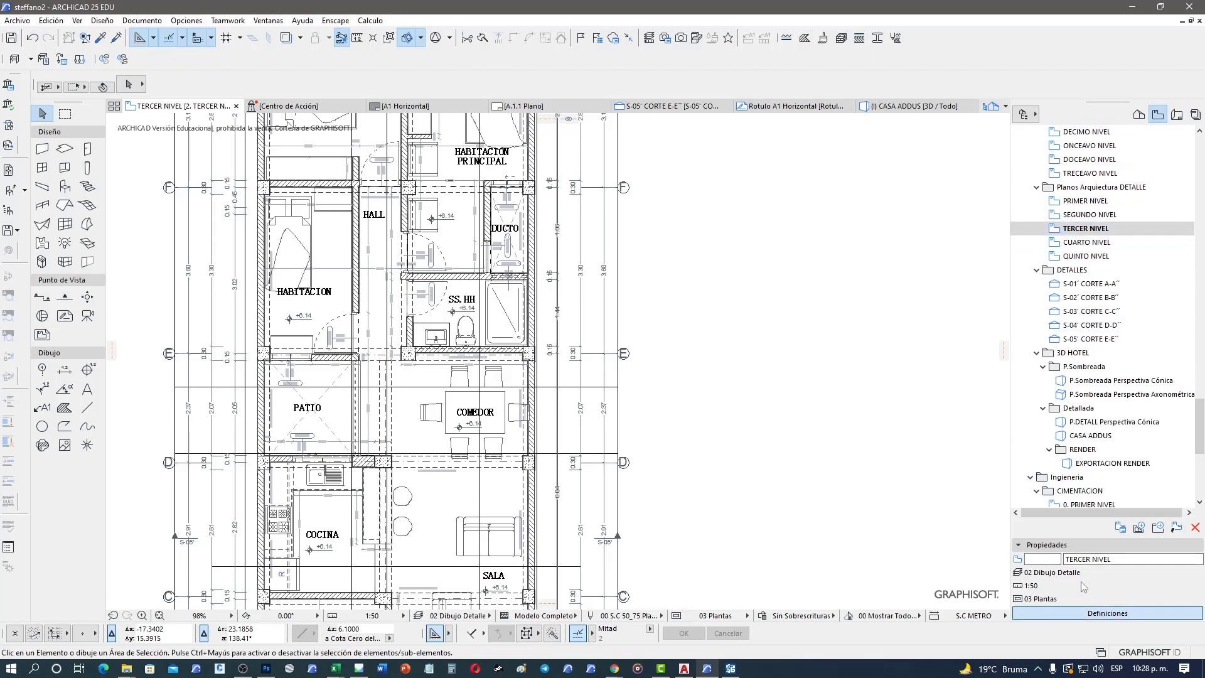
pyautogui.click(1095, 614)
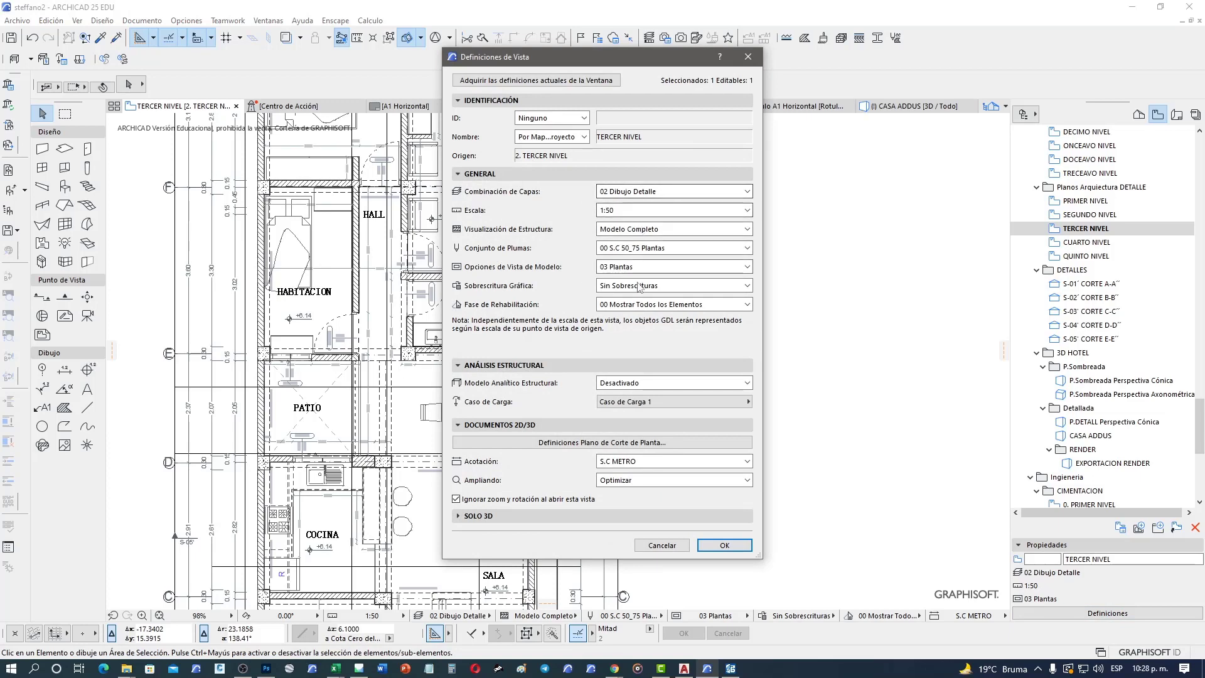
pyautogui.click(638, 287)
pyautogui.click(627, 354)
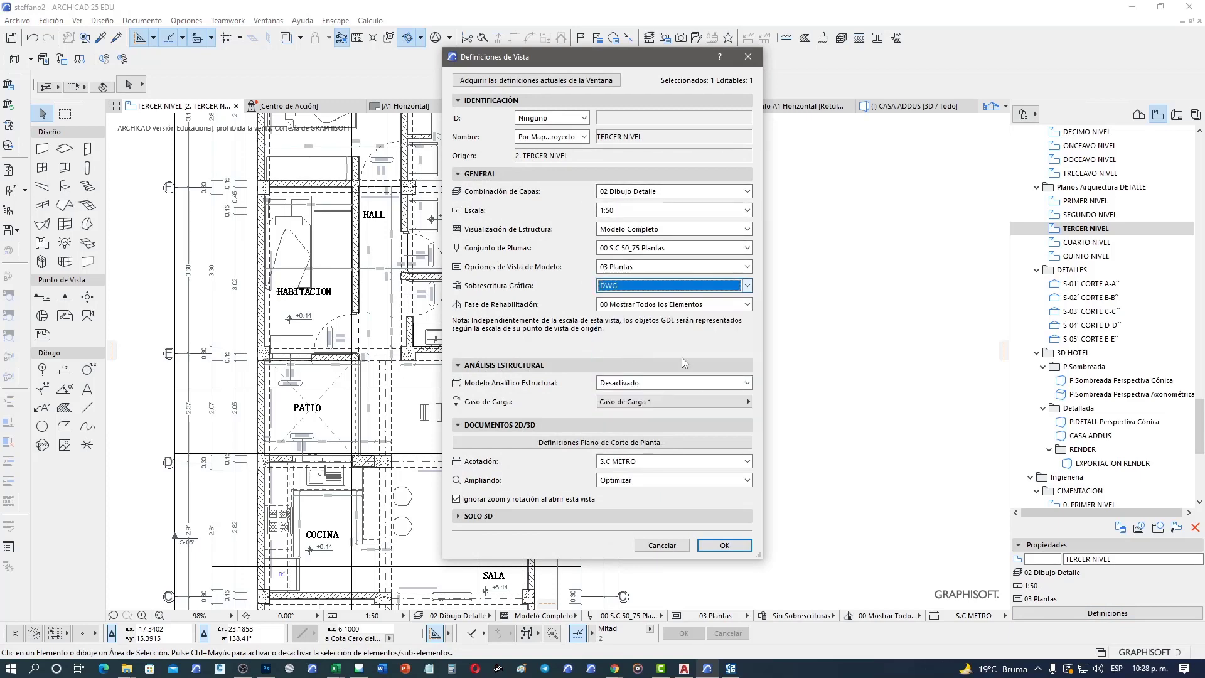
pyautogui.click(724, 545)
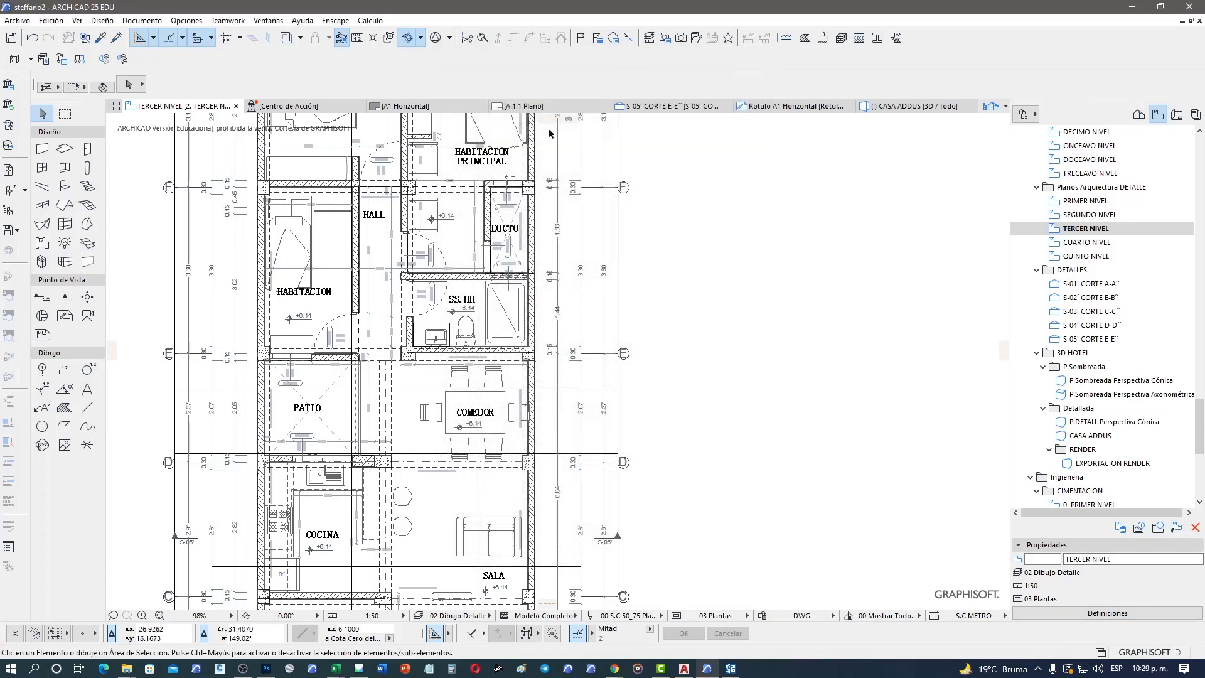
pyautogui.click(522, 106)
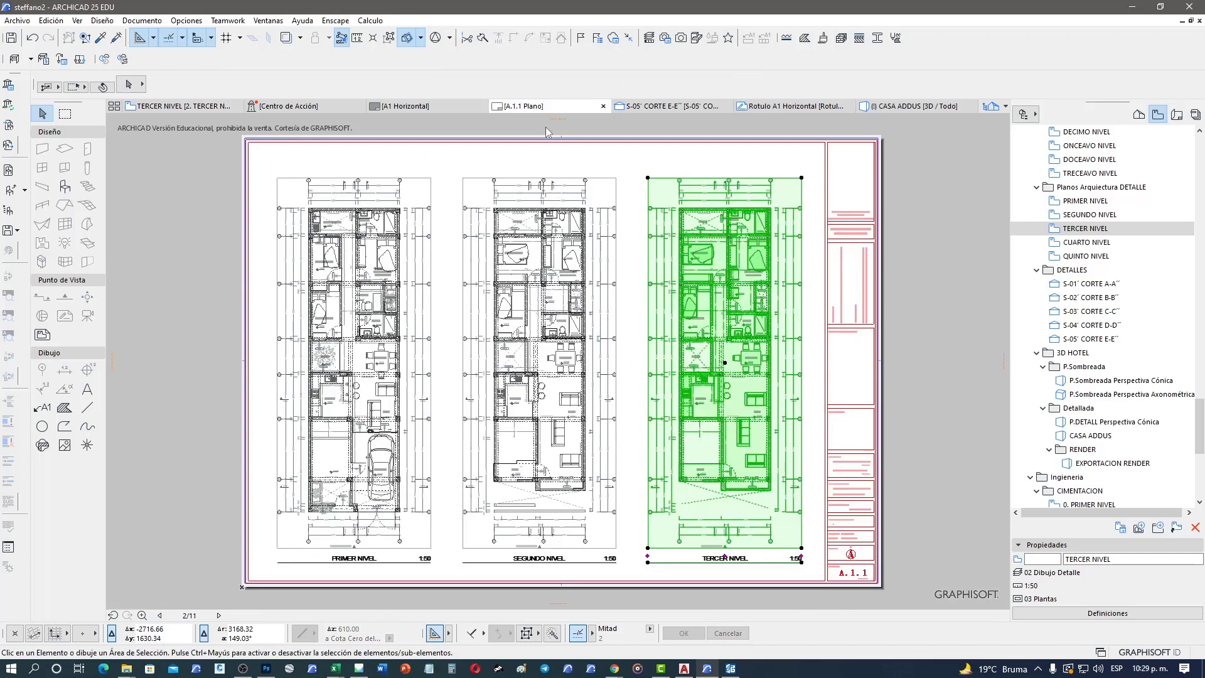
# Step: Update the PRIMER NIVEL source view's graphic override, then return to the A.1.1 Plano layout
pyautogui.click(432, 182)
pyautogui.rightClick(445, 162)
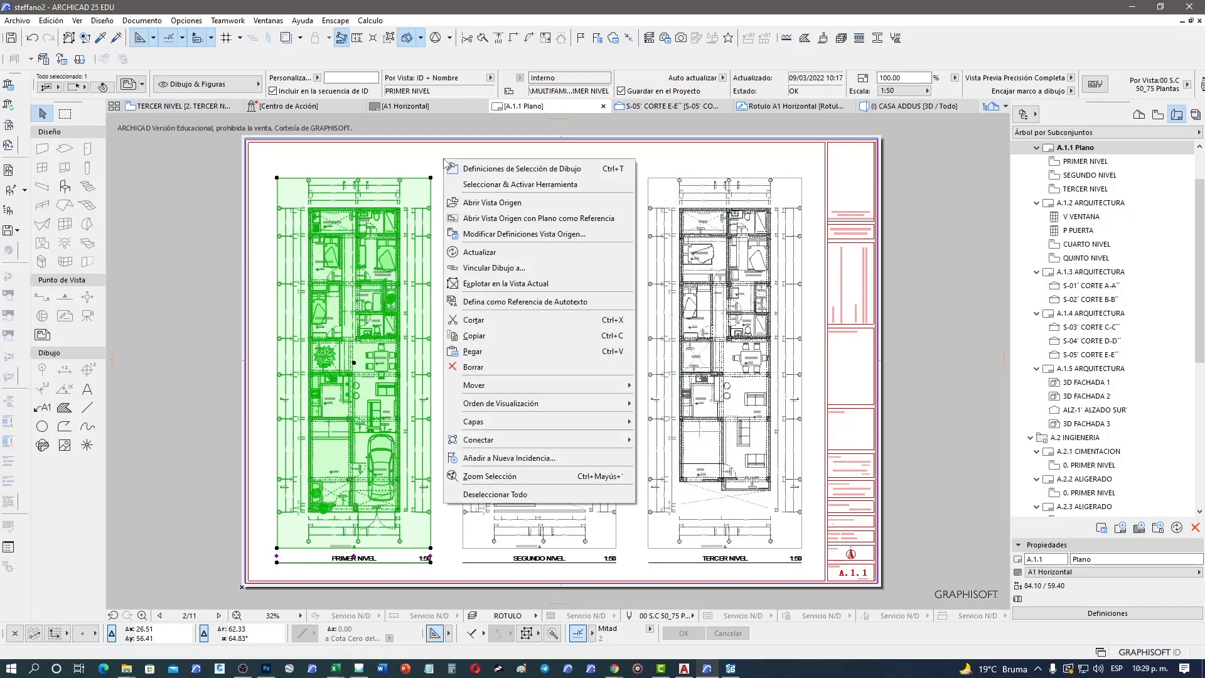
pyautogui.click(494, 202)
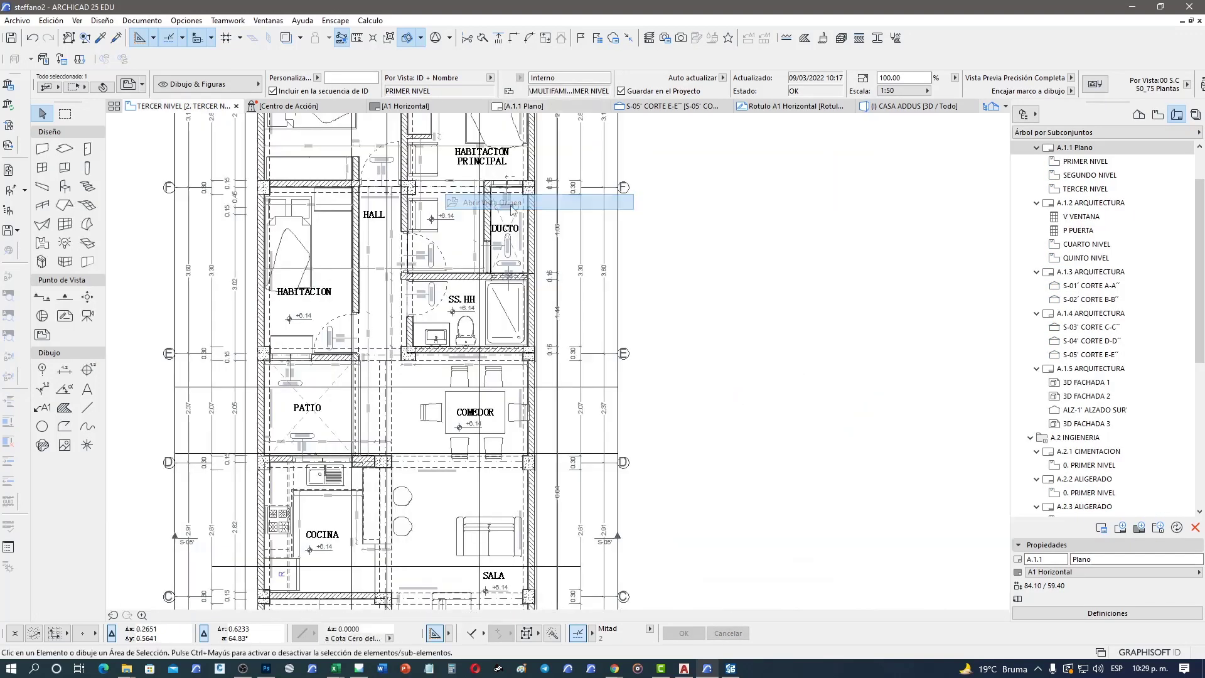
pyautogui.click(1158, 116)
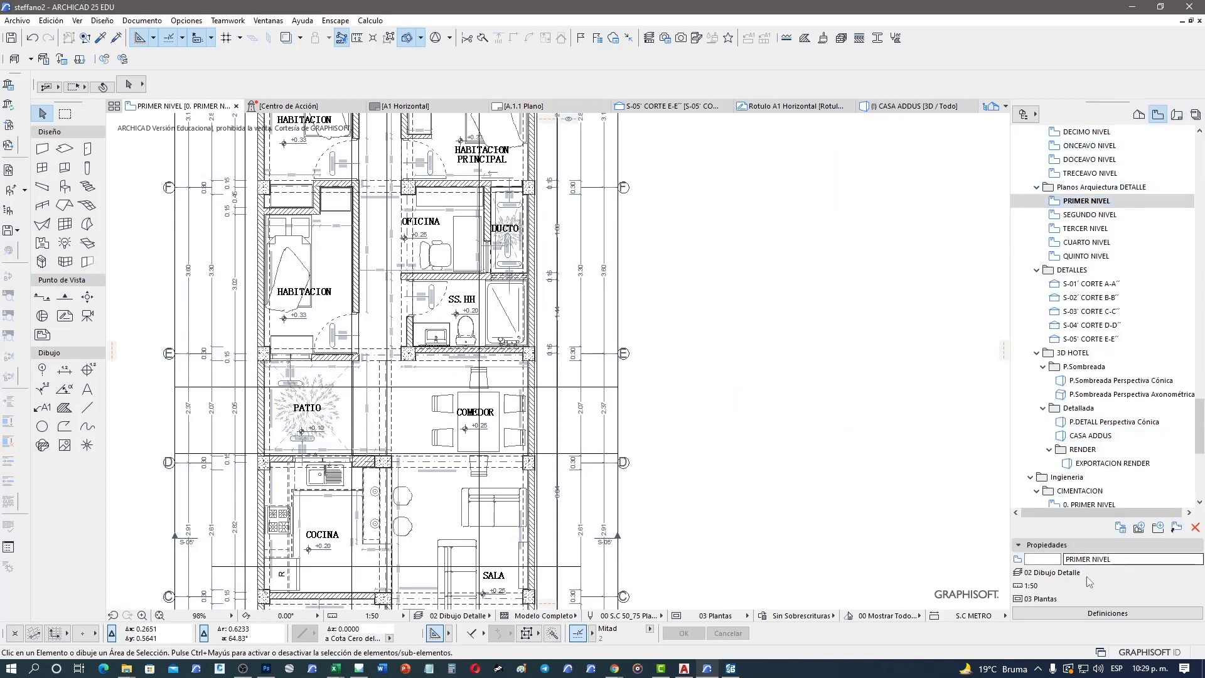
pyautogui.click(1107, 613)
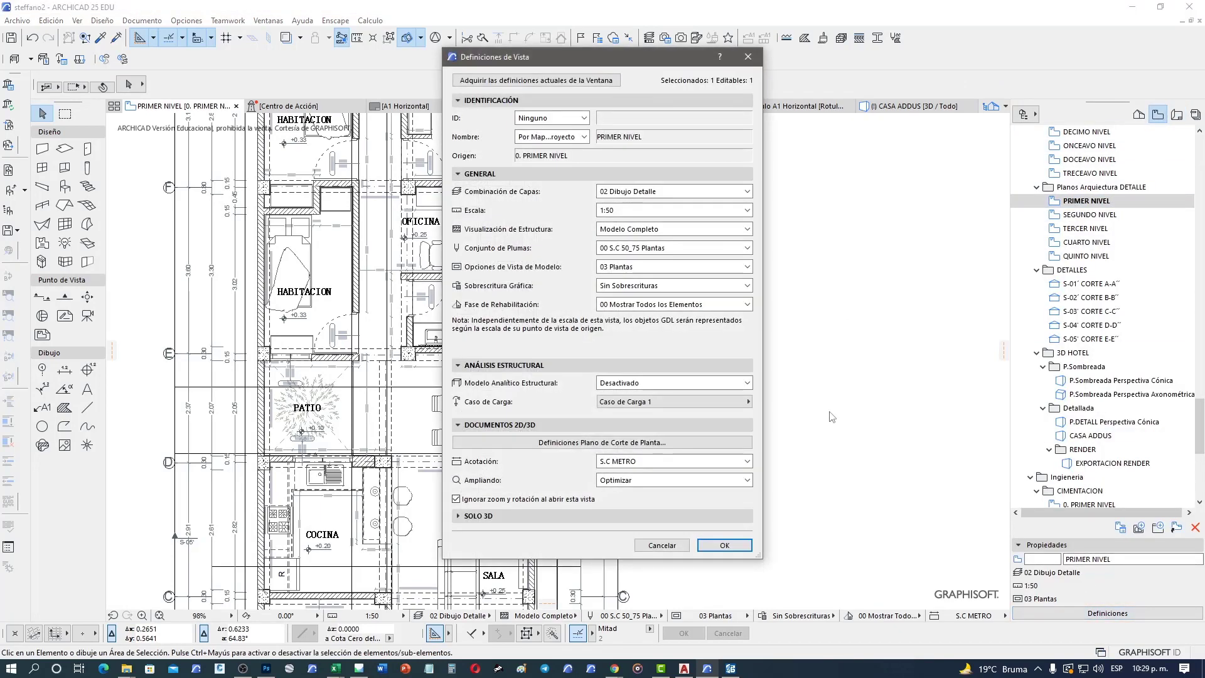
pyautogui.click(643, 285)
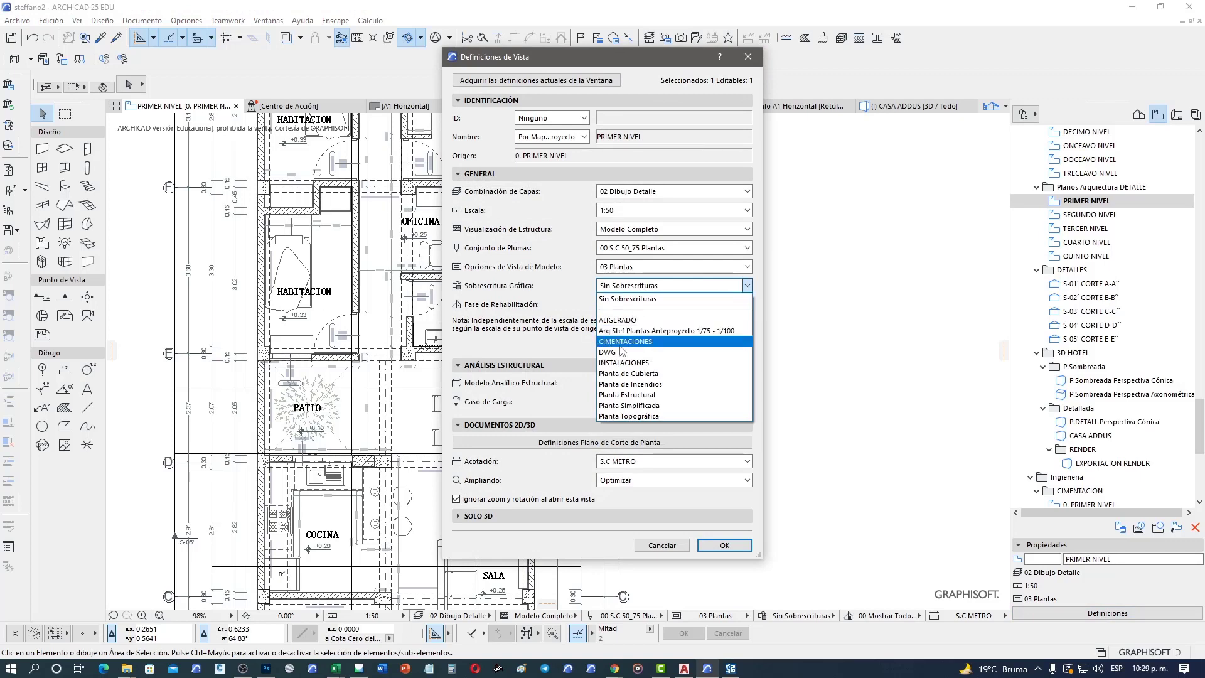
pyautogui.click(621, 351)
pyautogui.click(727, 549)
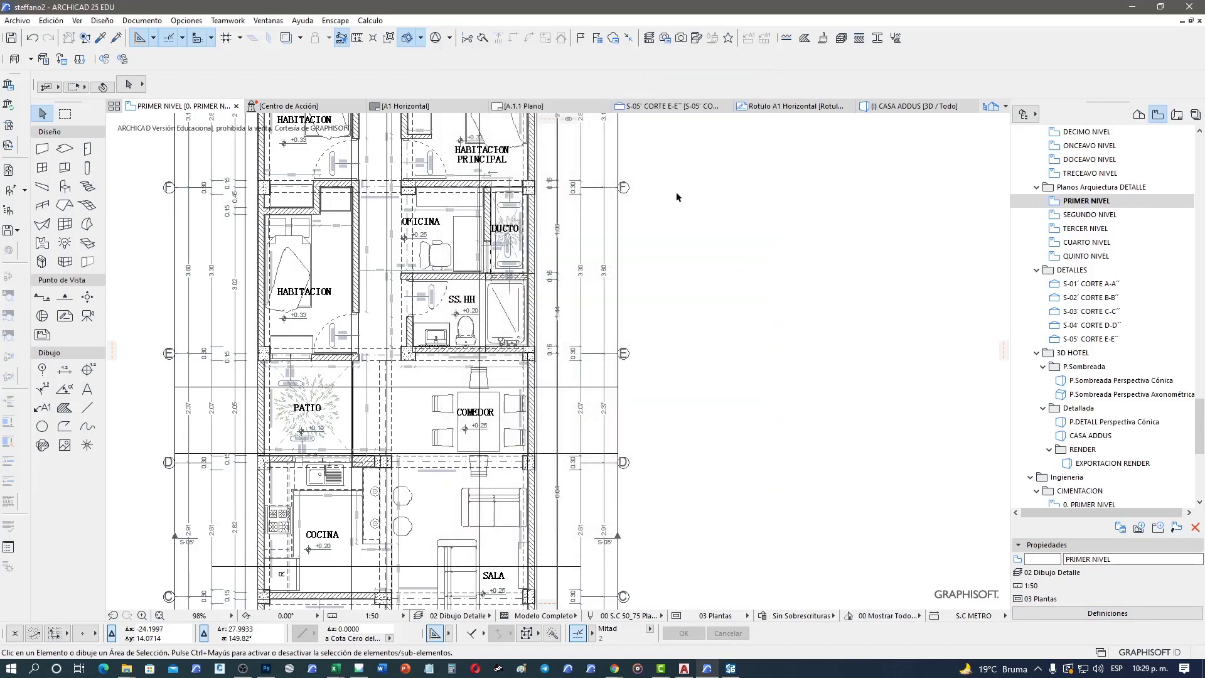
pyautogui.click(570, 105)
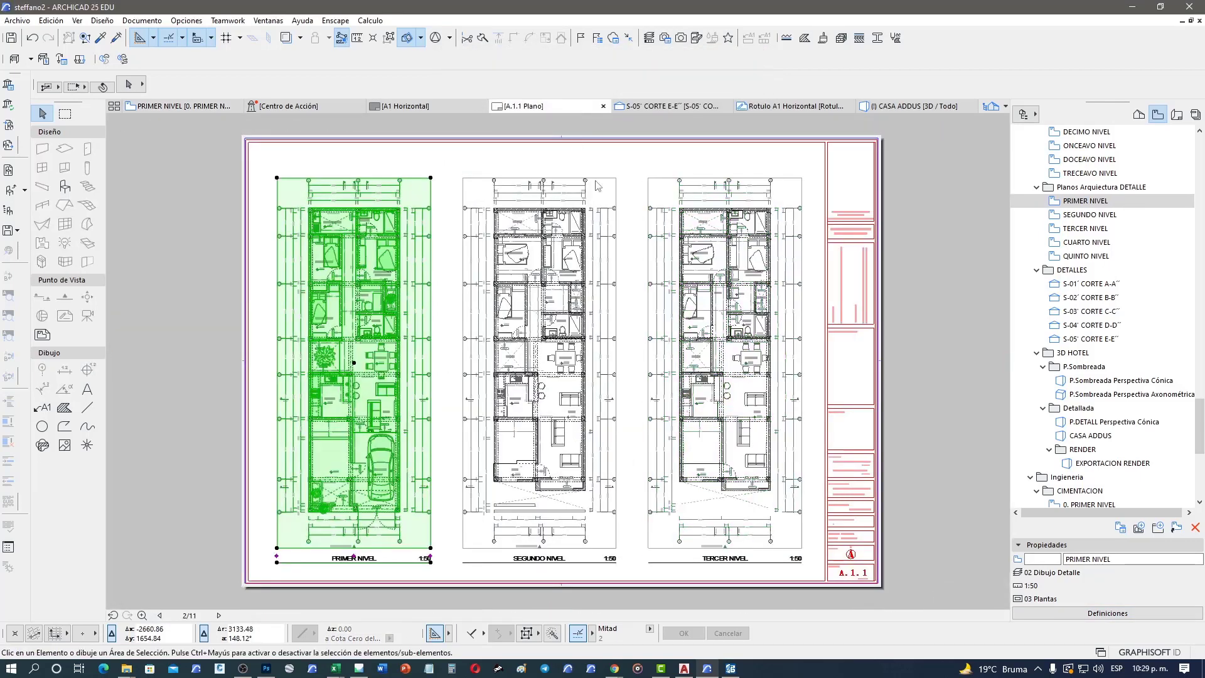
# Step: Close A.1.1 Plano.dwg in AutoCAD without saving and minimize AutoCAD to return to ARCHICAD
pyautogui.click(642, 156)
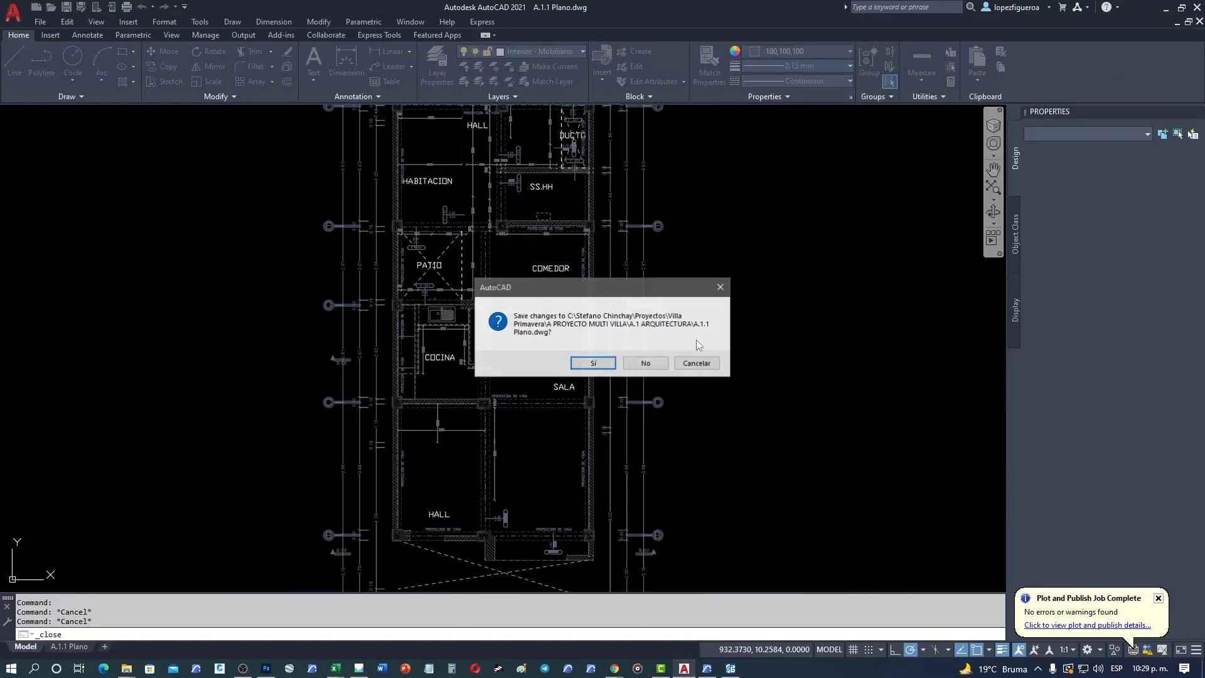
pyautogui.click(646, 363)
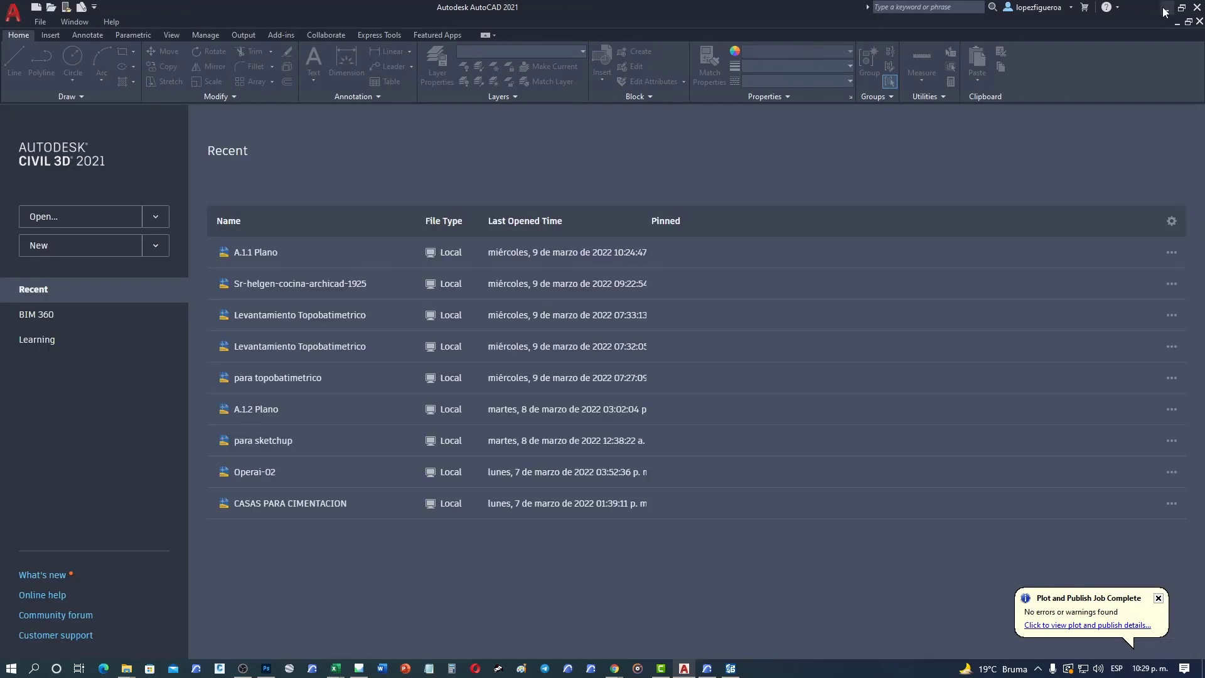
pyautogui.click(1162, 11)
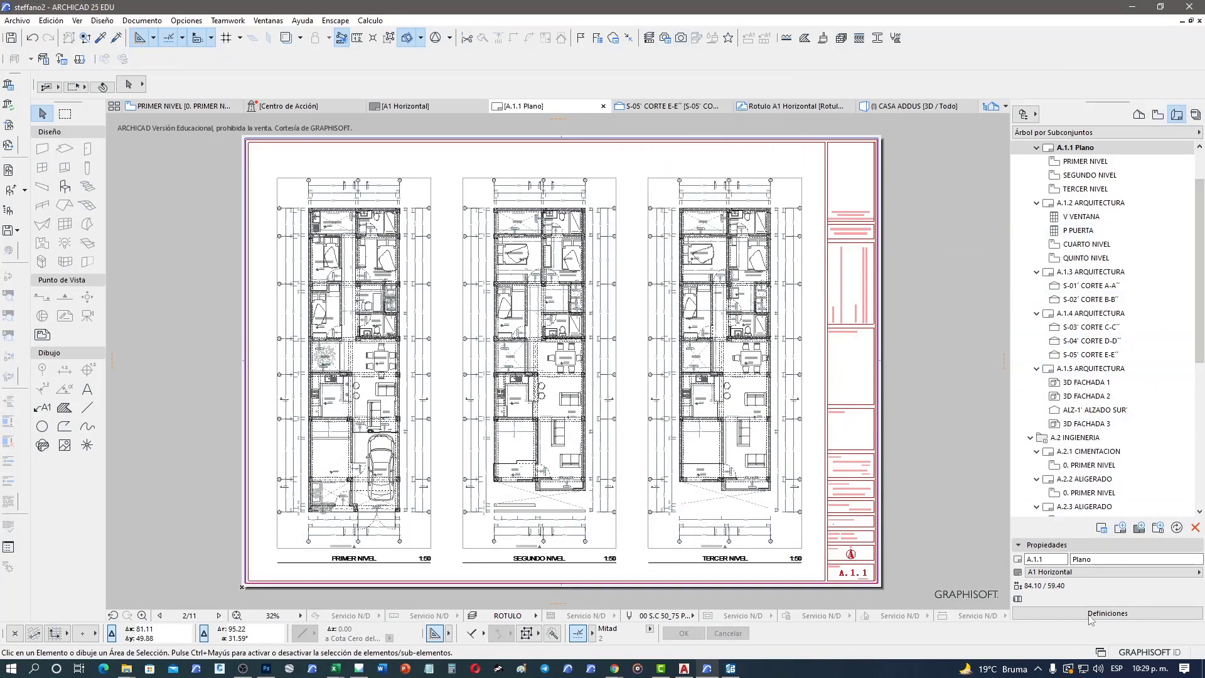
# Step: Republish the A.1.1 Plano publisher set as DWG and open A.1.1 Plano.dwg from the A.1 ARQUITECTURA folder
pyautogui.click(1196, 115)
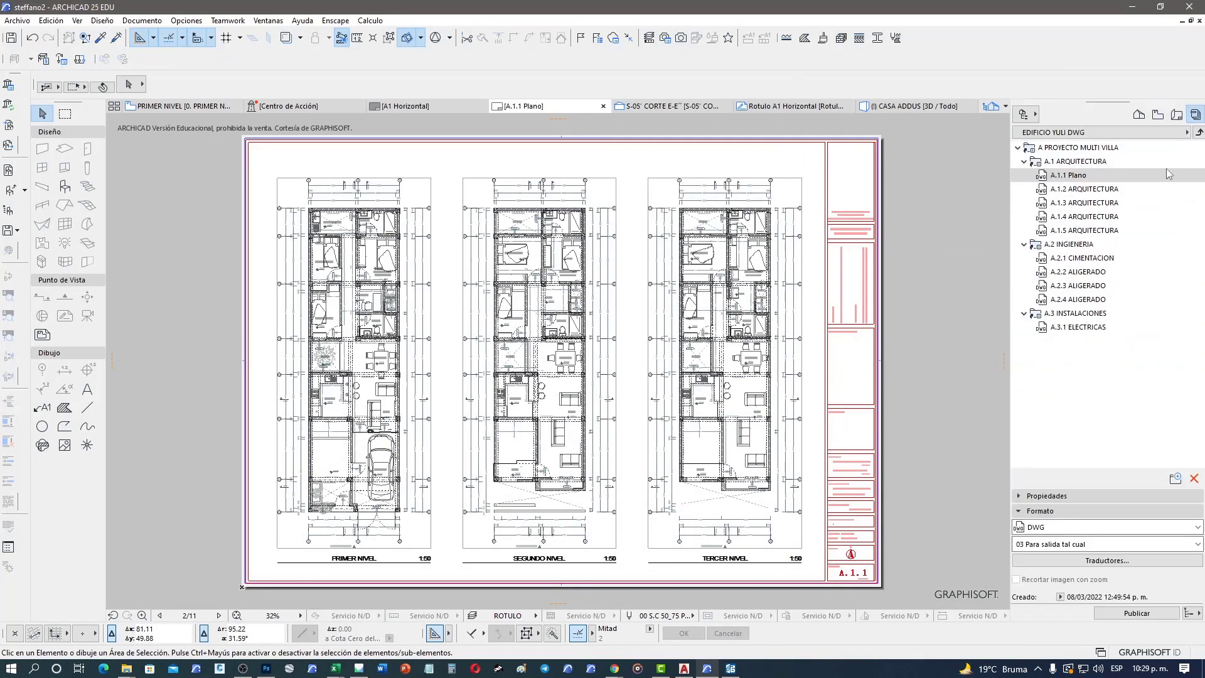
pyautogui.click(1124, 614)
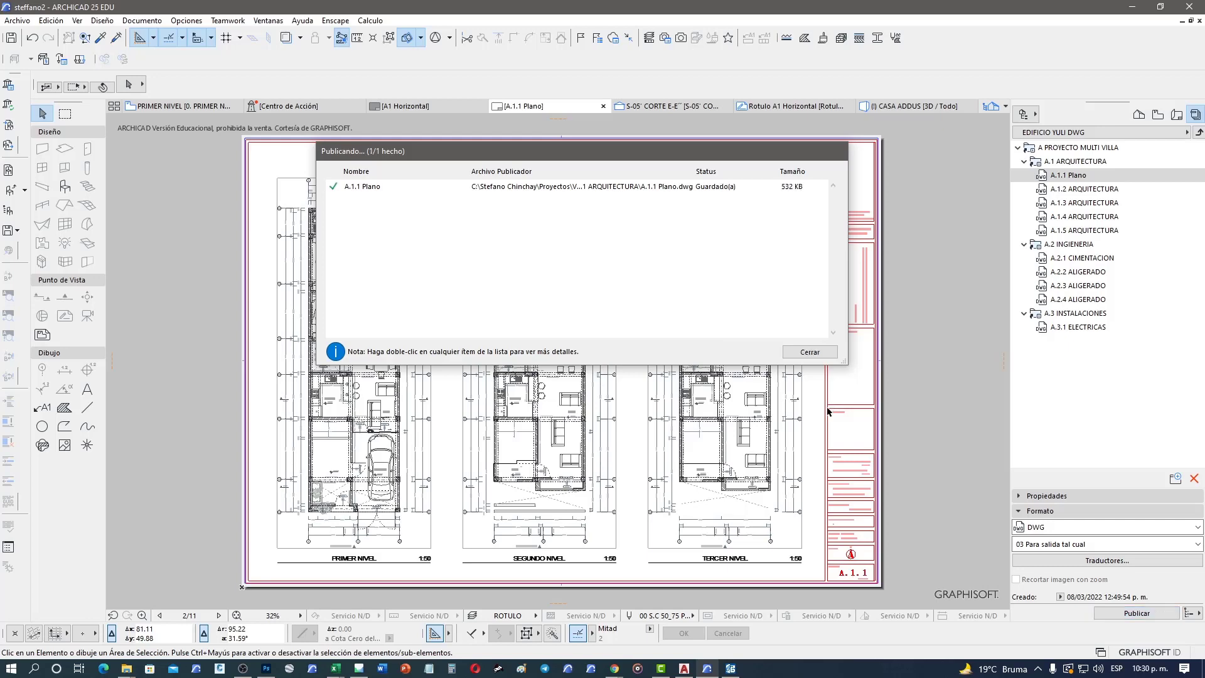
pyautogui.click(809, 353)
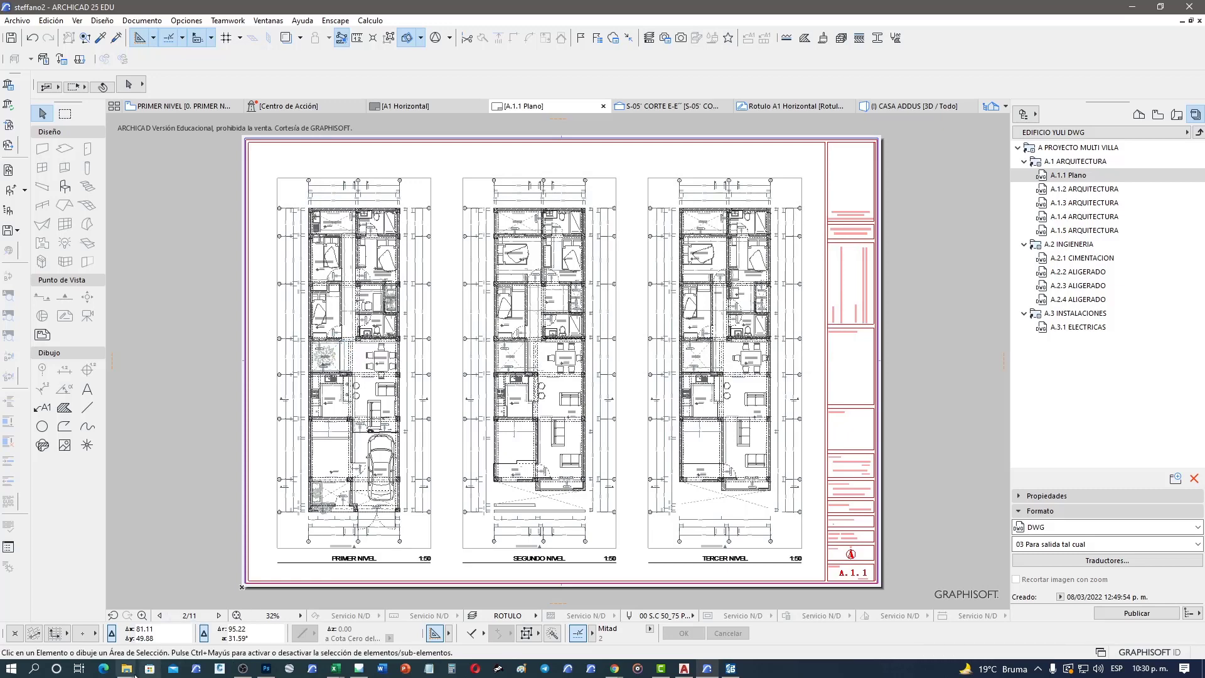
pyautogui.moveTo(126, 668)
pyautogui.click(194, 634)
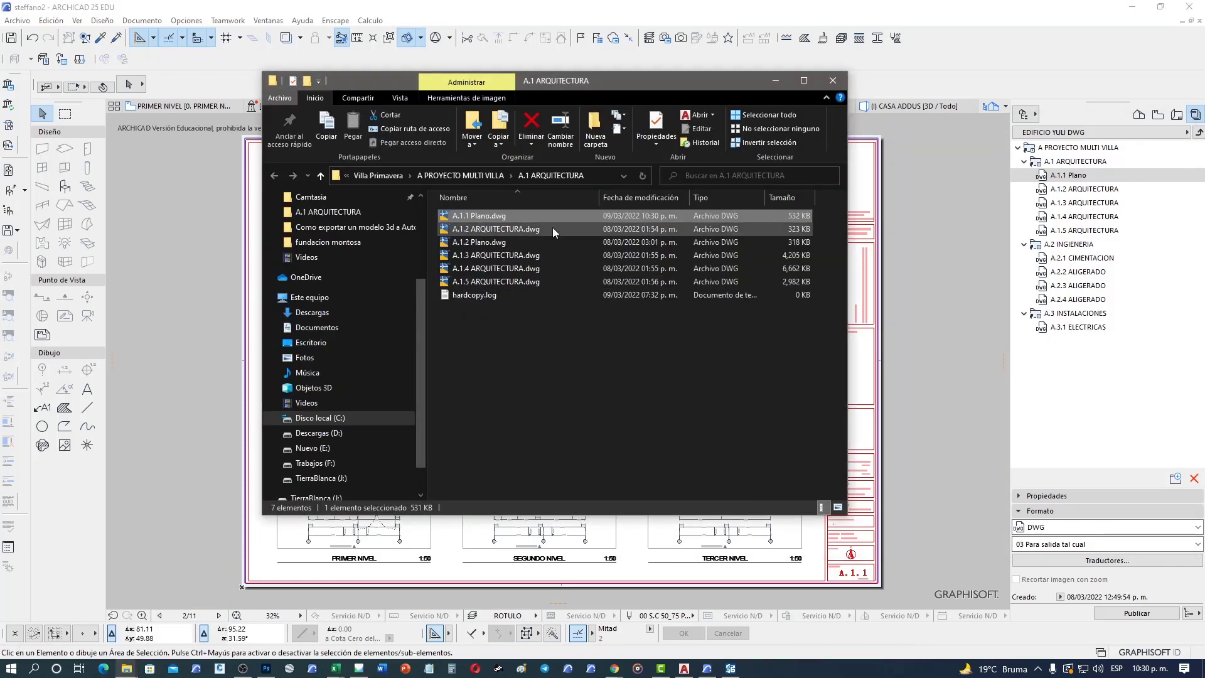
pyautogui.doubleClick(563, 215)
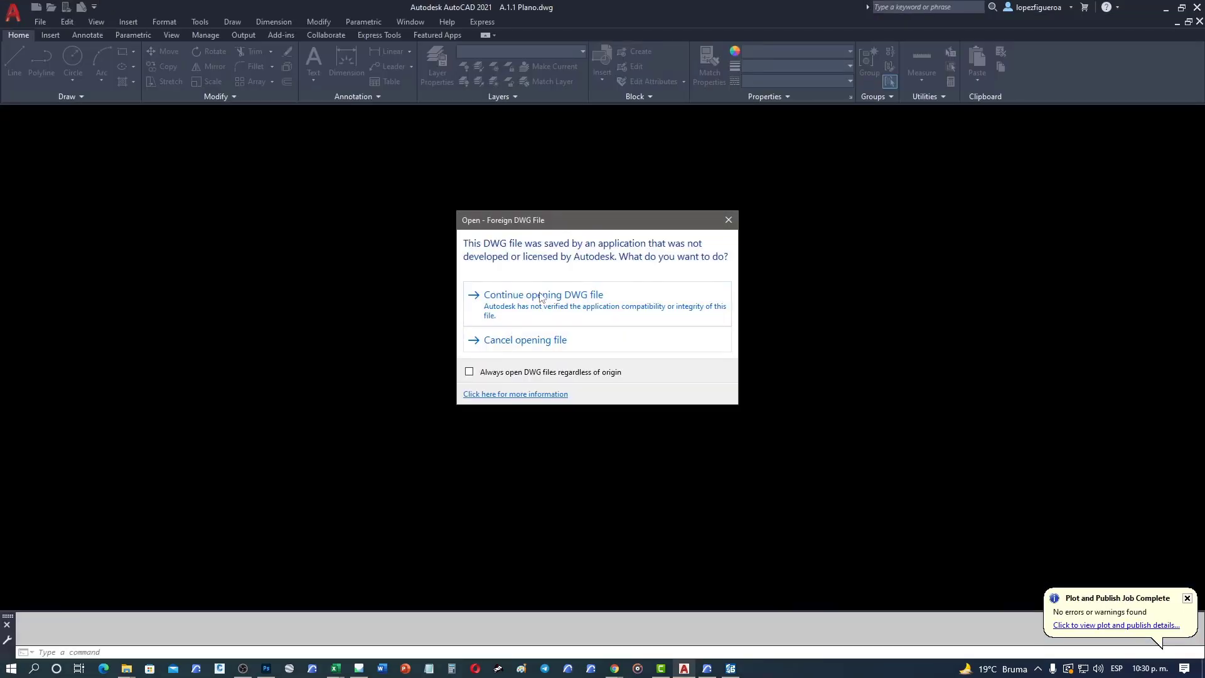
# Step: Continue opening the foreign A.1.1 Plano.dwg, review the three-plan sheet, and switch to model space
pyautogui.click(539, 294)
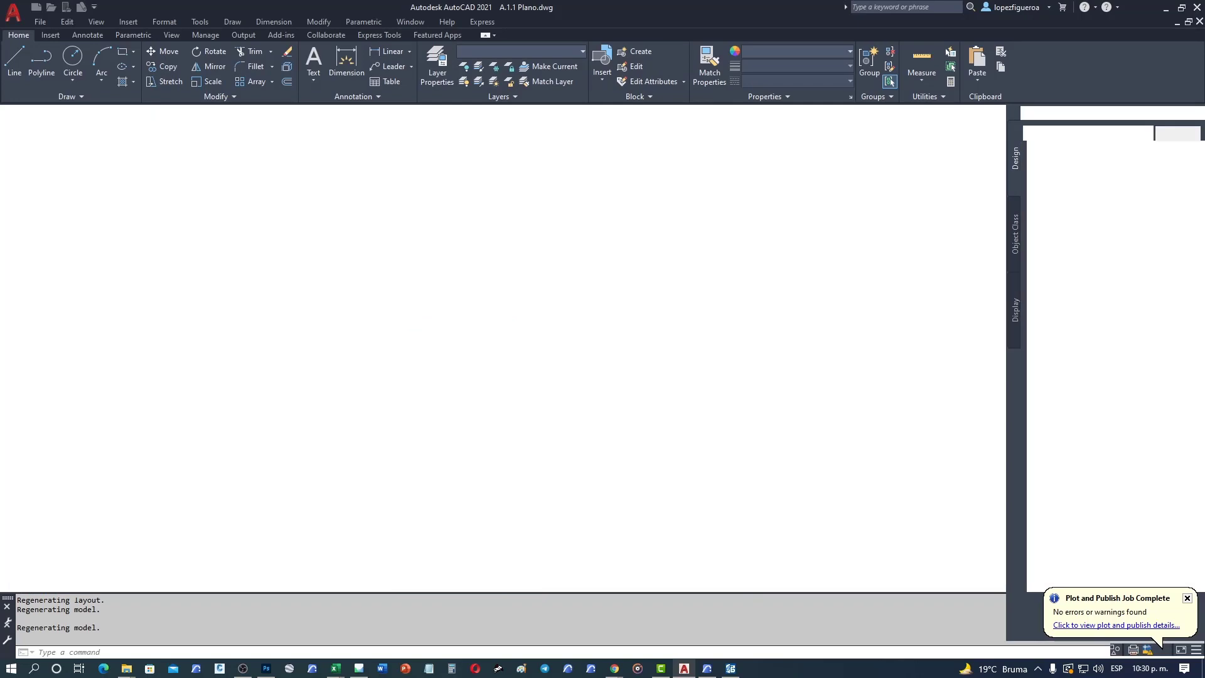
pyautogui.scroll(-5, 473, 333)
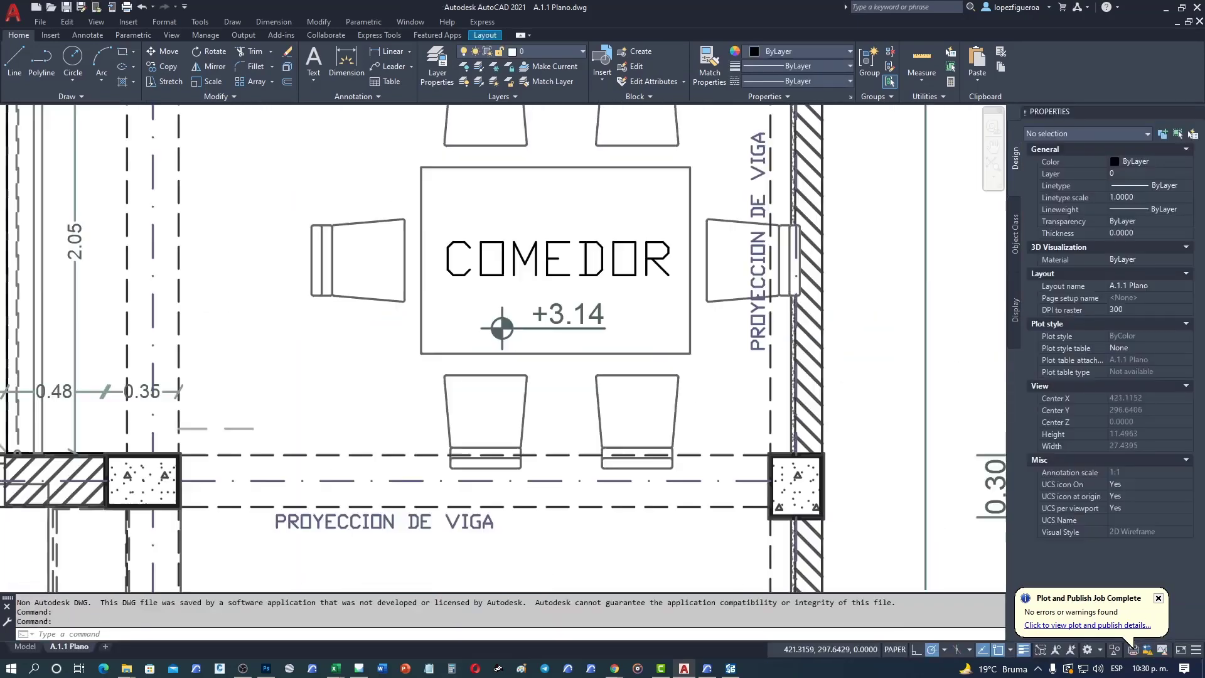
pyautogui.scroll(-2, 497, 323)
pyautogui.scroll(-3, 511, 309)
pyautogui.scroll(-5, 524, 295)
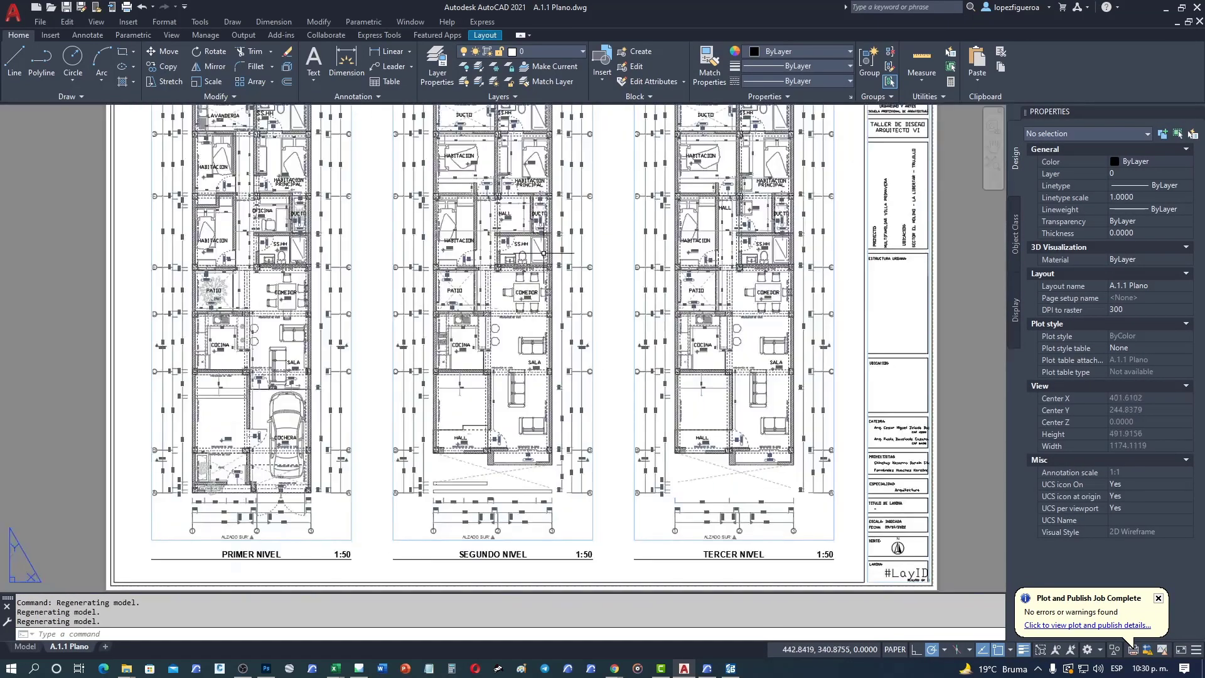
pyautogui.moveTo(541, 184); pyautogui.dragTo(524, 240, button='middle')
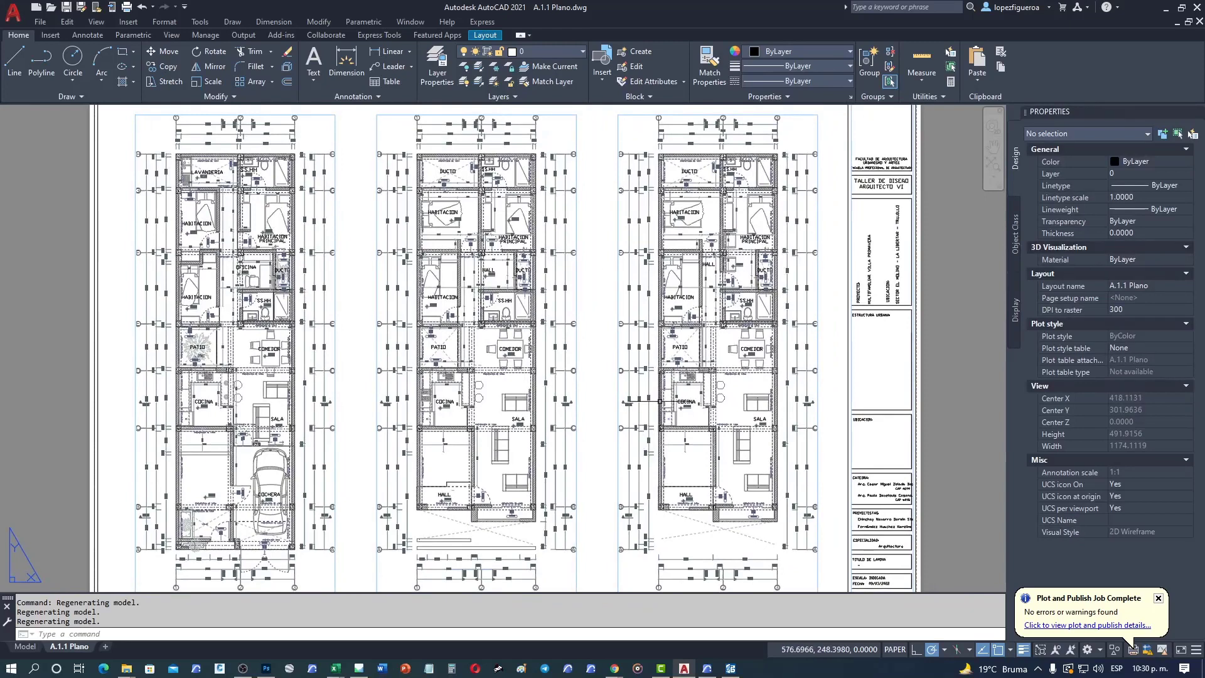
pyautogui.click(25, 648)
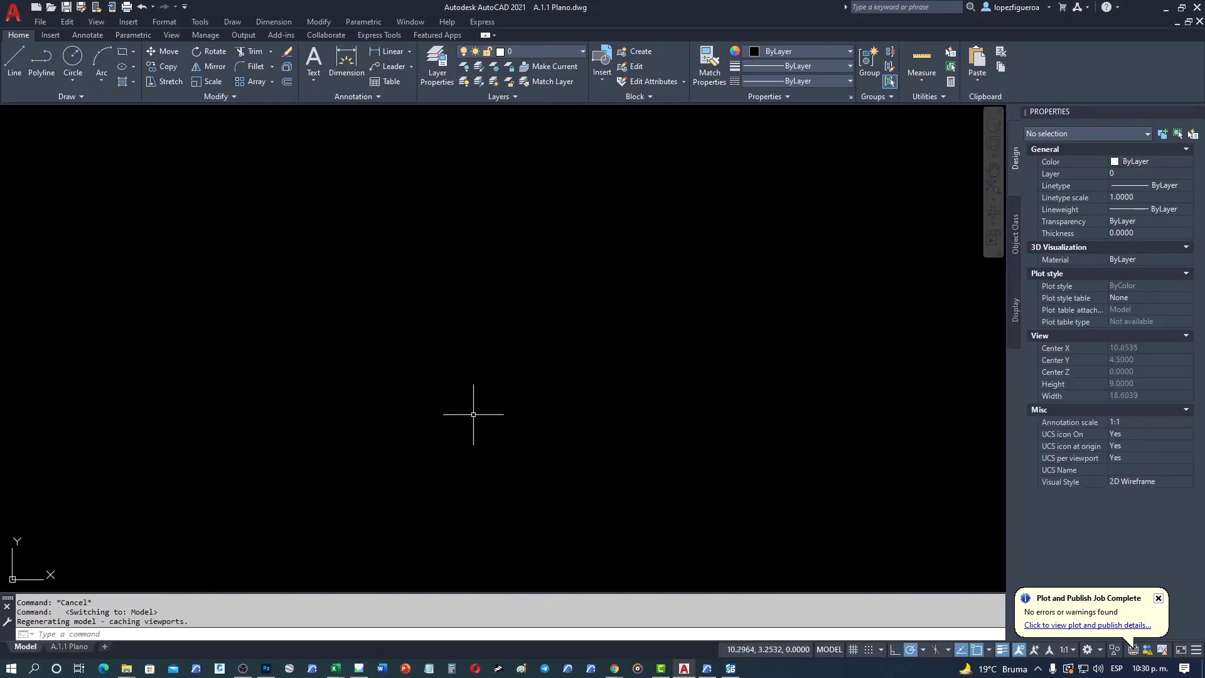
# Step: Zoom into the bedrooms, check the double bed is on layer Interior - Mobiliario, and return to the A.1.1 Plano sheet
pyautogui.scroll(-3, 477, 408)
pyautogui.moveTo(198, 340)
pyautogui.mouseDown(button='middle')
pyautogui.moveTo(237, 361)
pyautogui.moveTo(433, 351)
pyautogui.mouseUp(button='middle')
pyautogui.scroll(5, 427, 314)
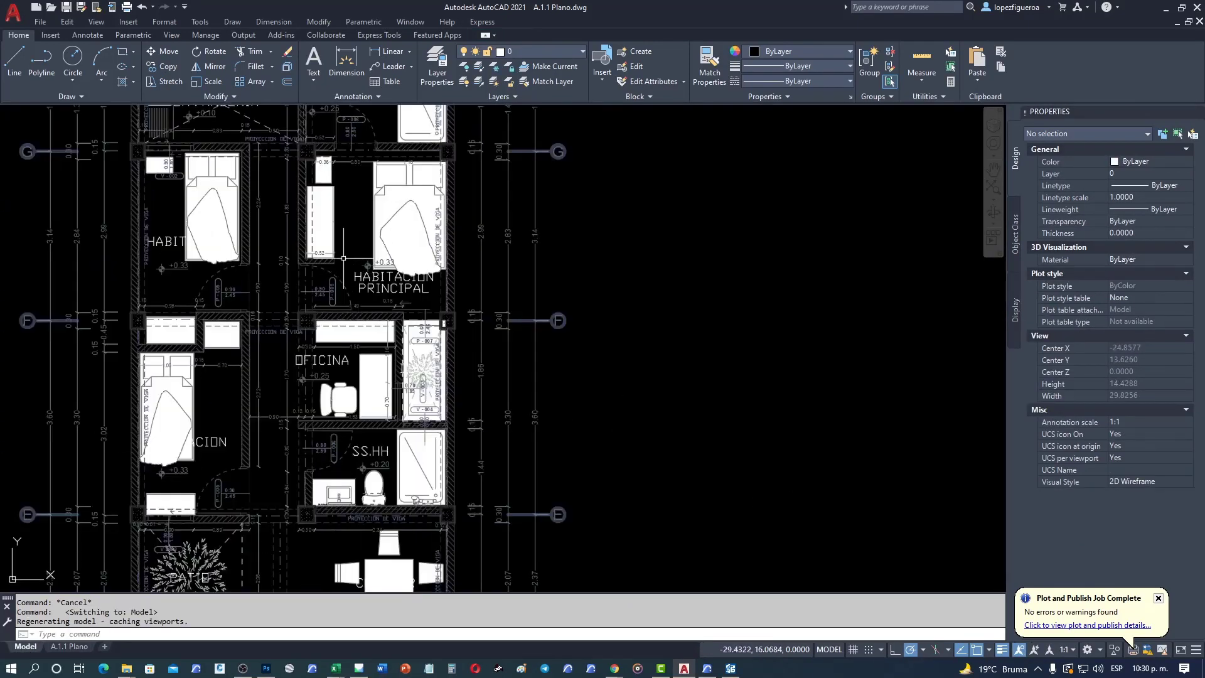
pyautogui.scroll(2, 426, 293)
pyautogui.scroll(2, 426, 293)
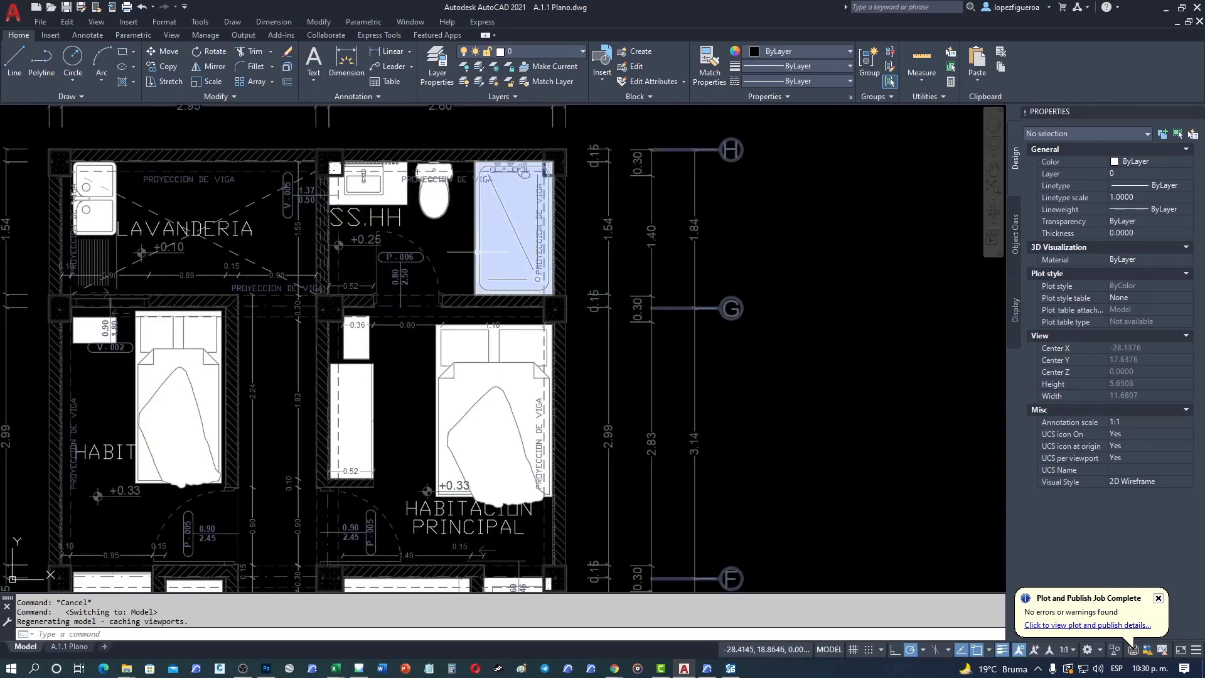
pyautogui.moveTo(397, 356); pyautogui.dragTo(492, 377, button='middle')
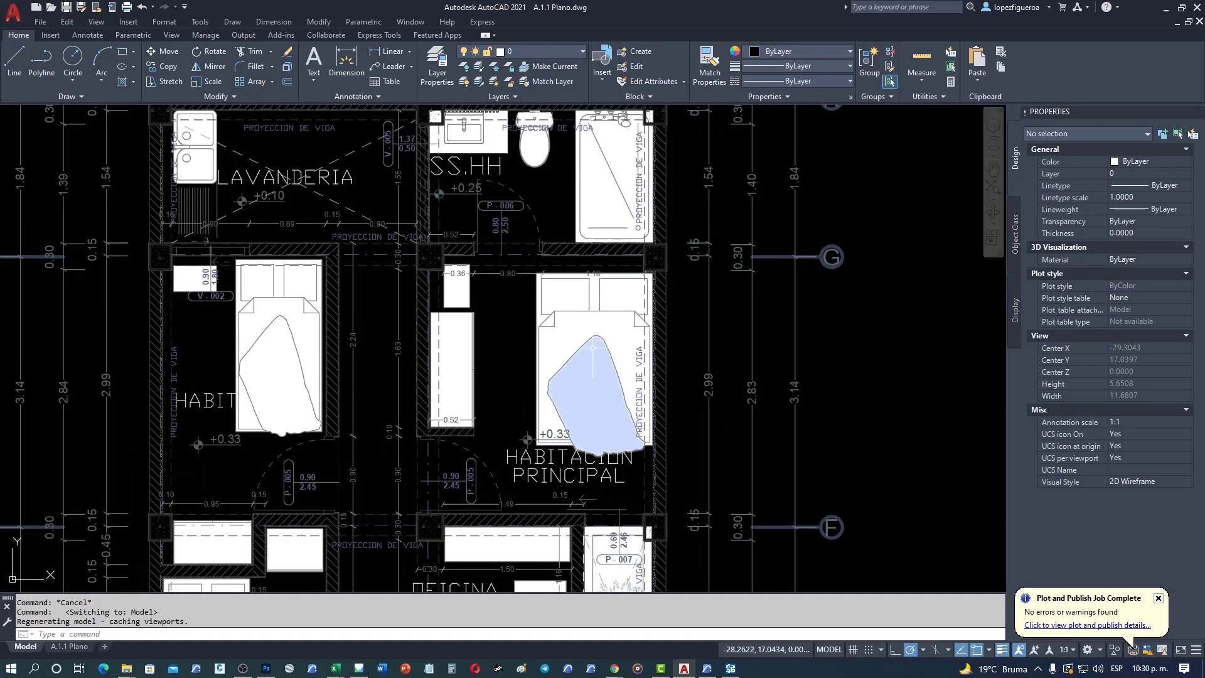
pyautogui.click(554, 317)
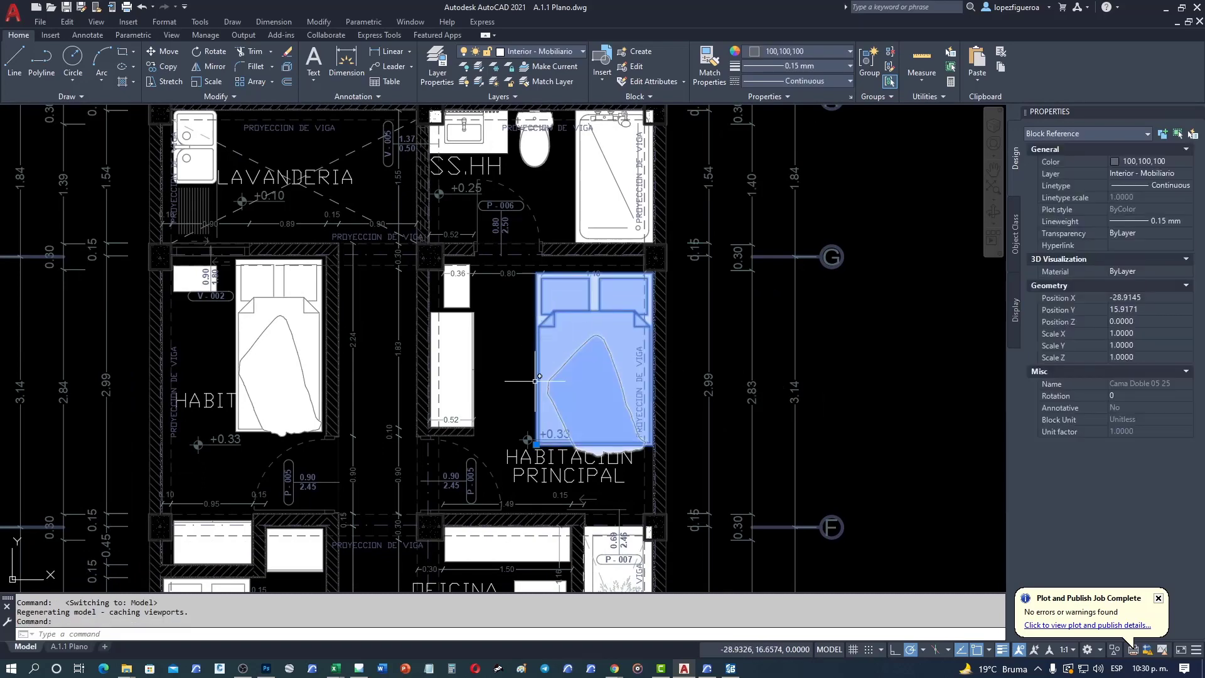
pyautogui.click(67, 648)
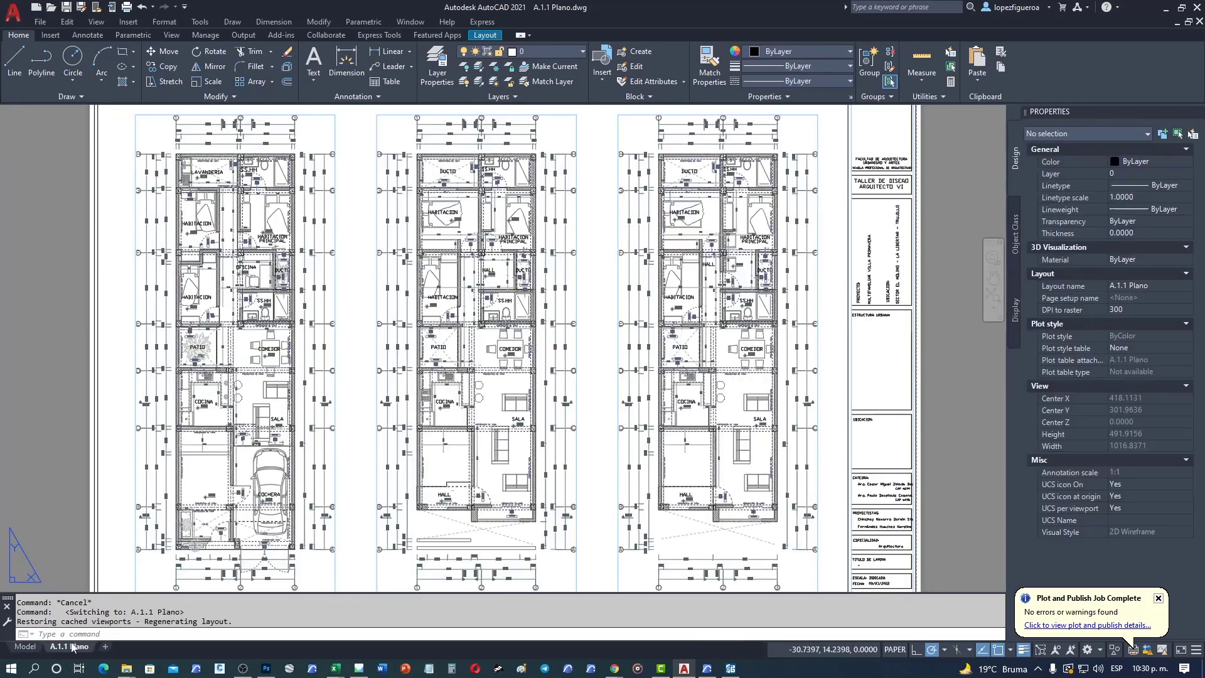
# Step: Switch to model space and zoom and pan across the whole floor plan
pyautogui.click(26, 648)
pyautogui.scroll(-2, 435, 384)
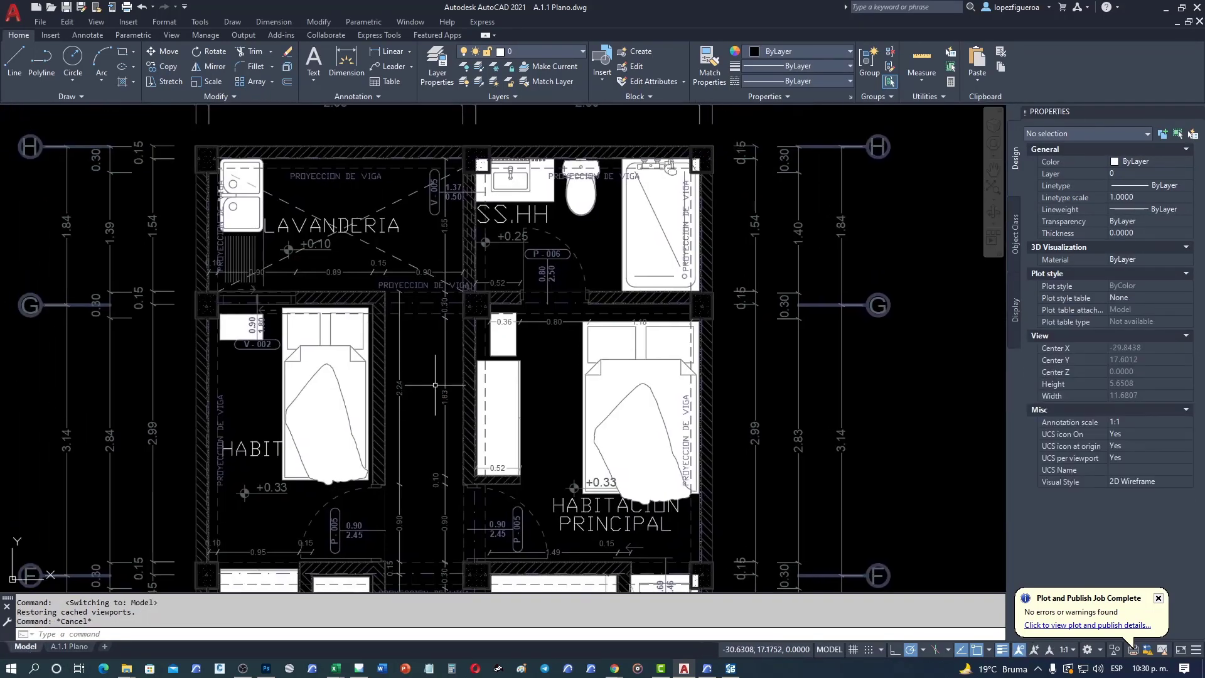
pyautogui.scroll(-2, 435, 385)
pyautogui.scroll(-2, 606, 260)
pyautogui.moveTo(606, 288)
pyautogui.mouseDown(button='middle')
pyautogui.moveTo(606, 260)
pyautogui.moveTo(459, 164)
pyautogui.mouseUp(button='middle')
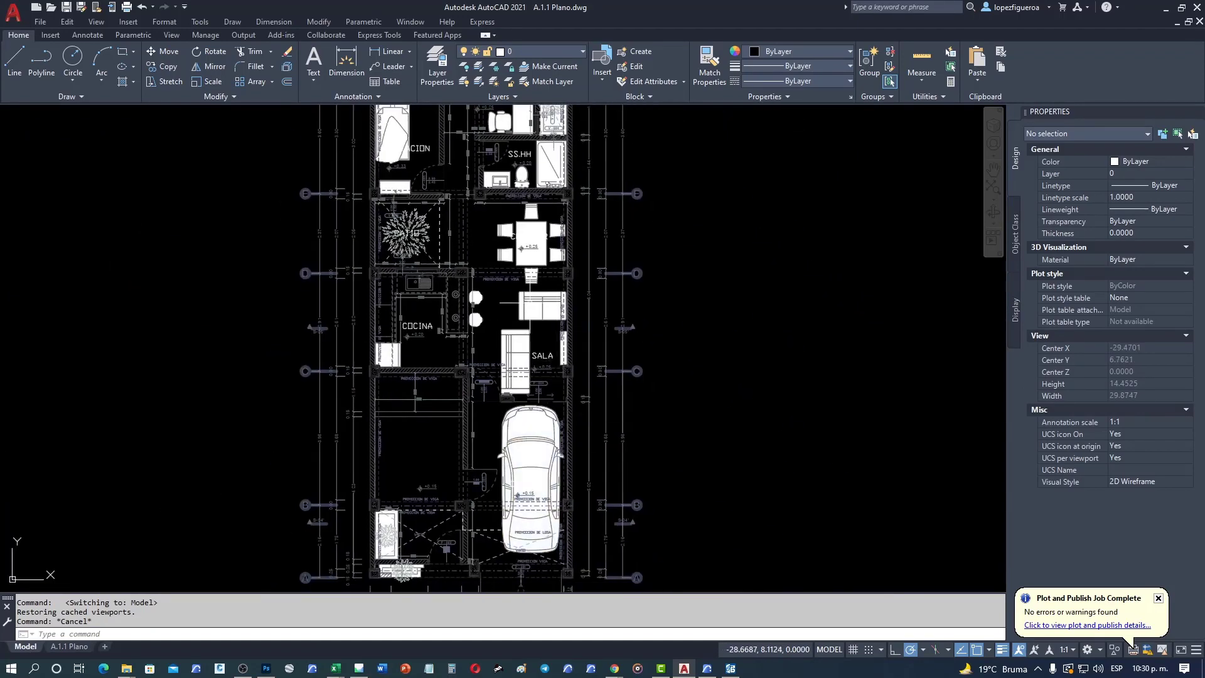
pyautogui.scroll(2, 530, 303)
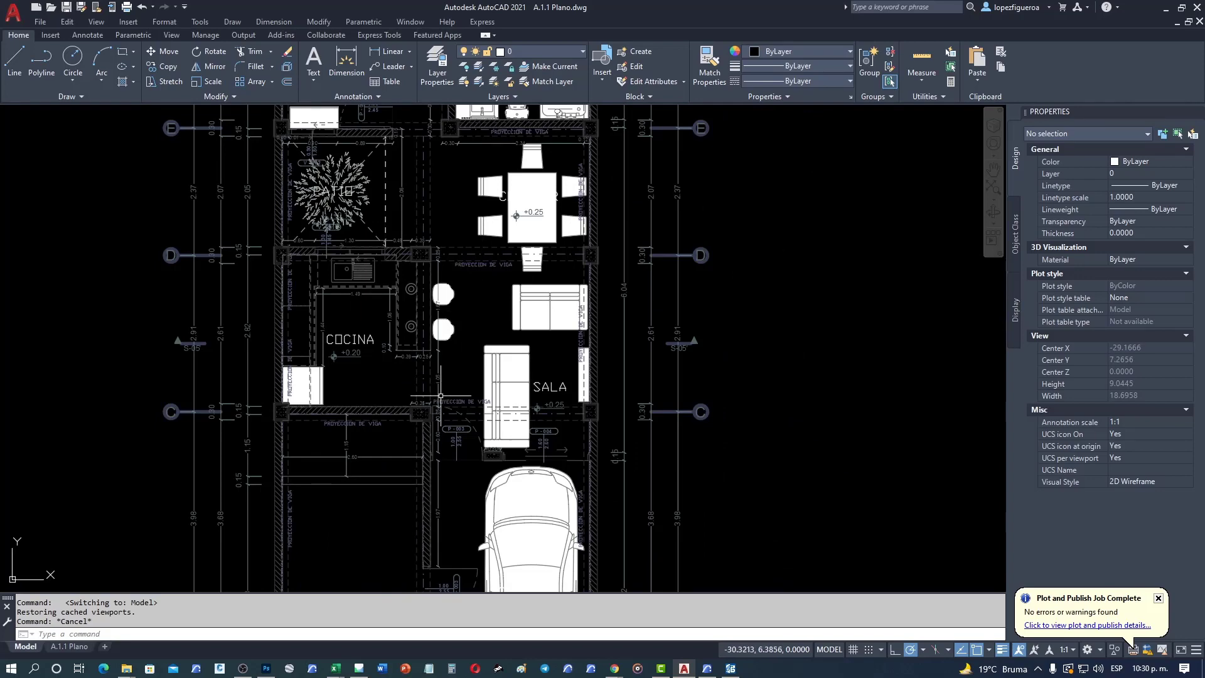
pyautogui.scroll(-3, 439, 352)
pyautogui.scroll(-3, 402, 414)
pyautogui.moveTo(395, 417)
pyautogui.mouseDown(button='middle')
pyautogui.moveTo(396, 434)
pyautogui.moveTo(577, 396)
pyautogui.mouseUp(button='middle')
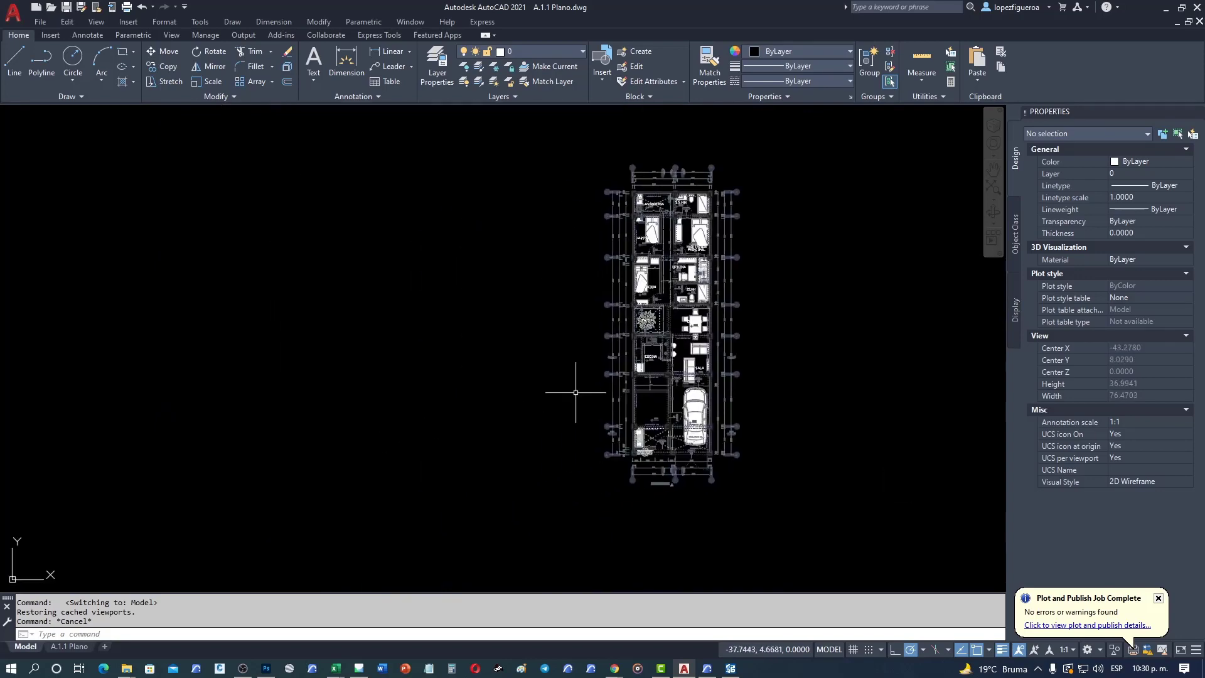
# Step: Re-center the floor plan in view, then bring the ARCHICAD A.1.1 Plano layout back to the front
pyautogui.scroll(-4, 690, 399)
pyautogui.scroll(-3, 722, 396)
pyautogui.scroll(-3, 565, 391)
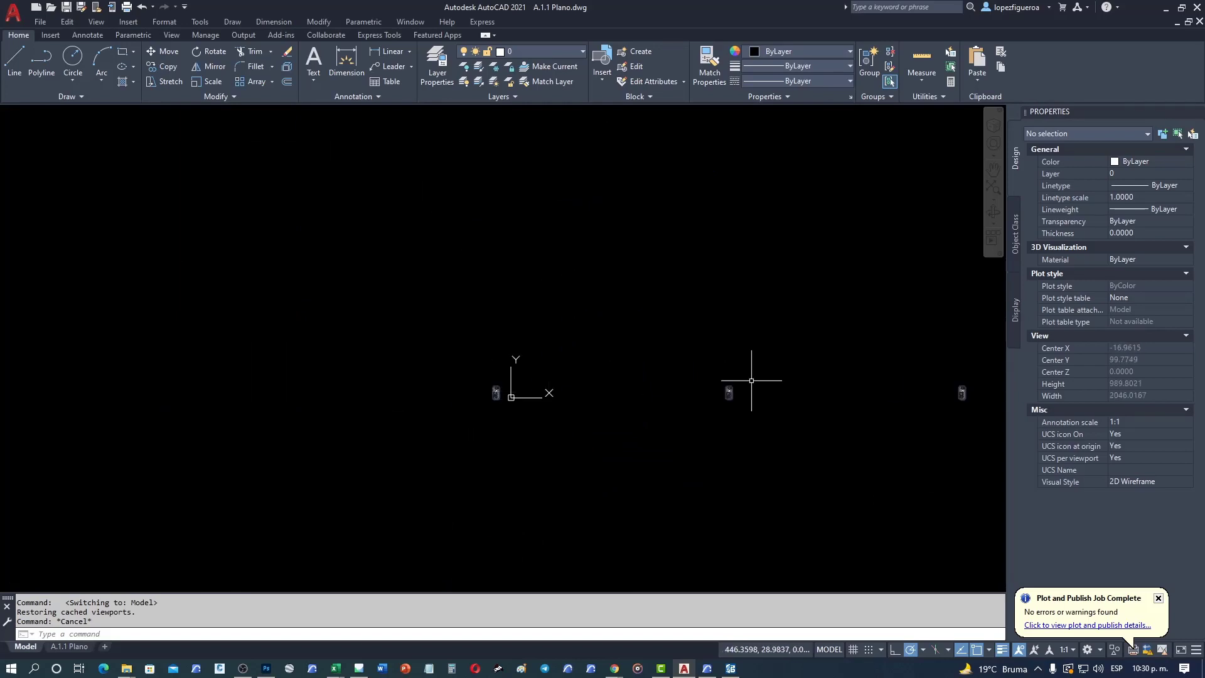
pyautogui.scroll(2, 772, 370)
pyautogui.scroll(5, 557, 351)
pyautogui.scroll(5, 559, 350)
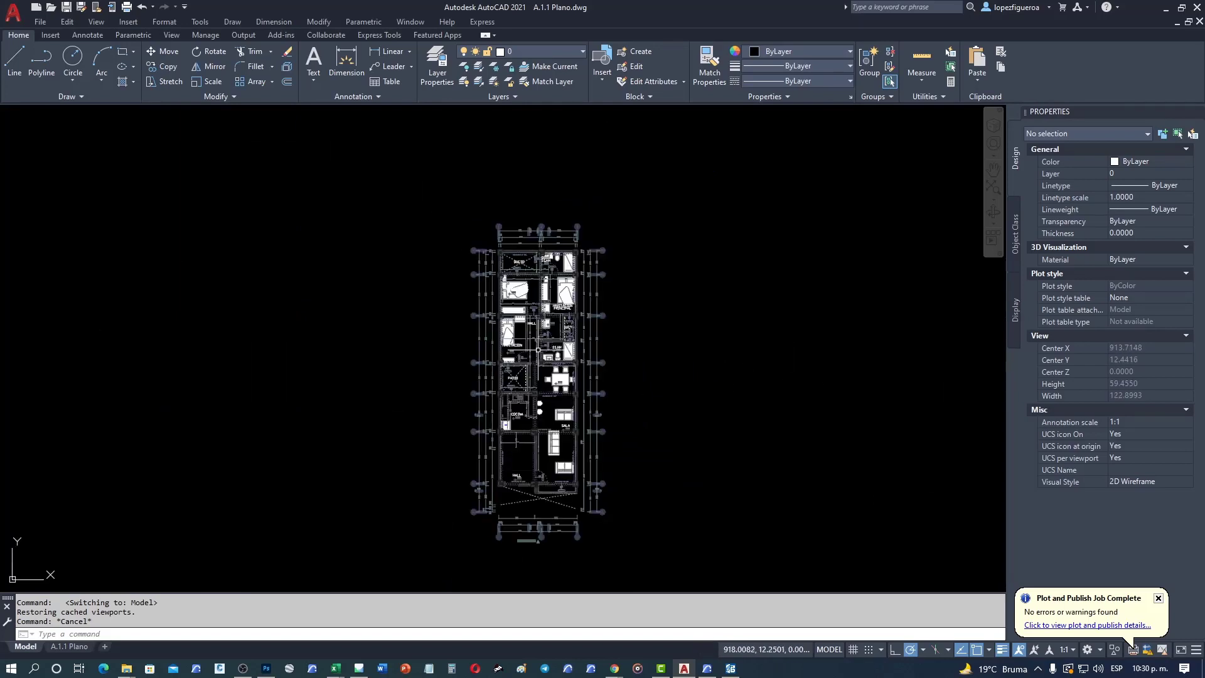
pyautogui.scroll(2, 559, 349)
pyautogui.moveTo(545, 395); pyautogui.dragTo(528, 353, button='middle')
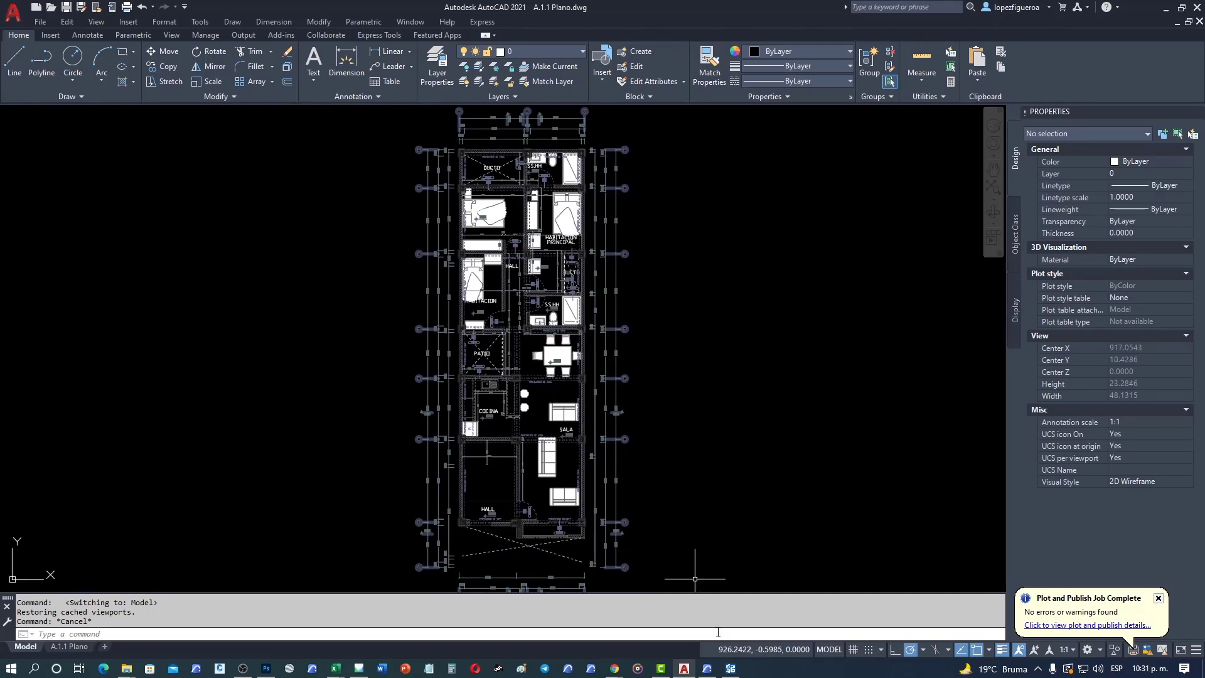
pyautogui.click(703, 670)
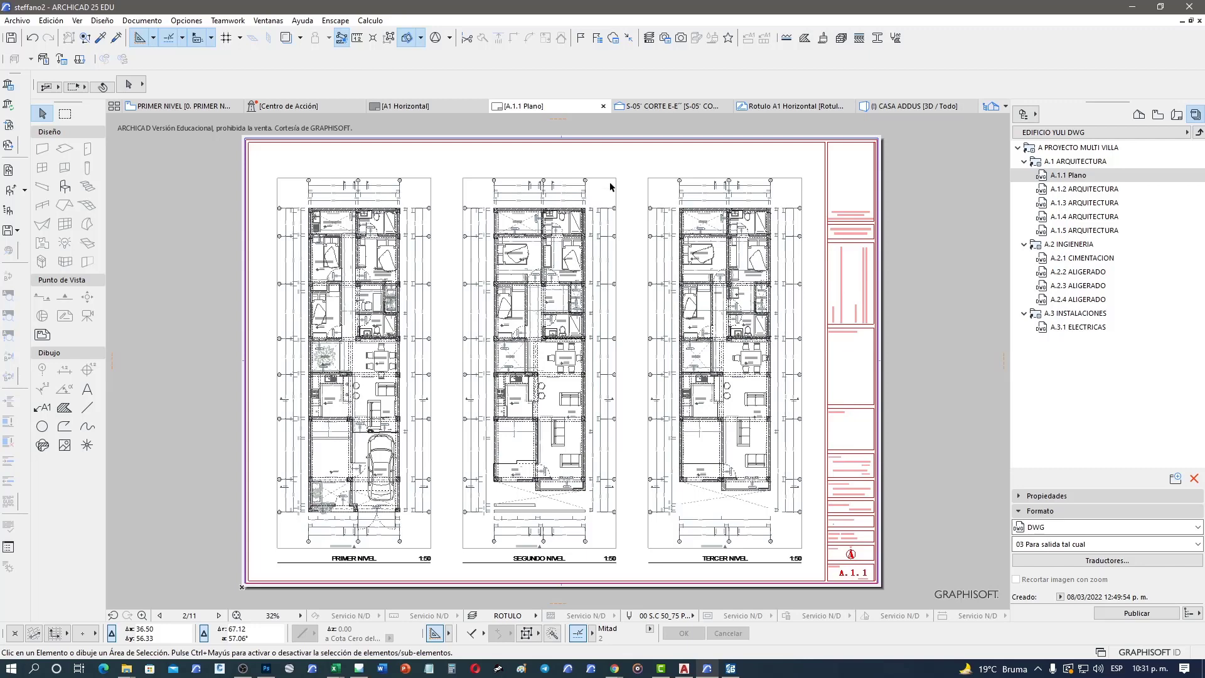
pyautogui.moveTo(627, 255); pyautogui.dragTo(603, 263, button='middle')
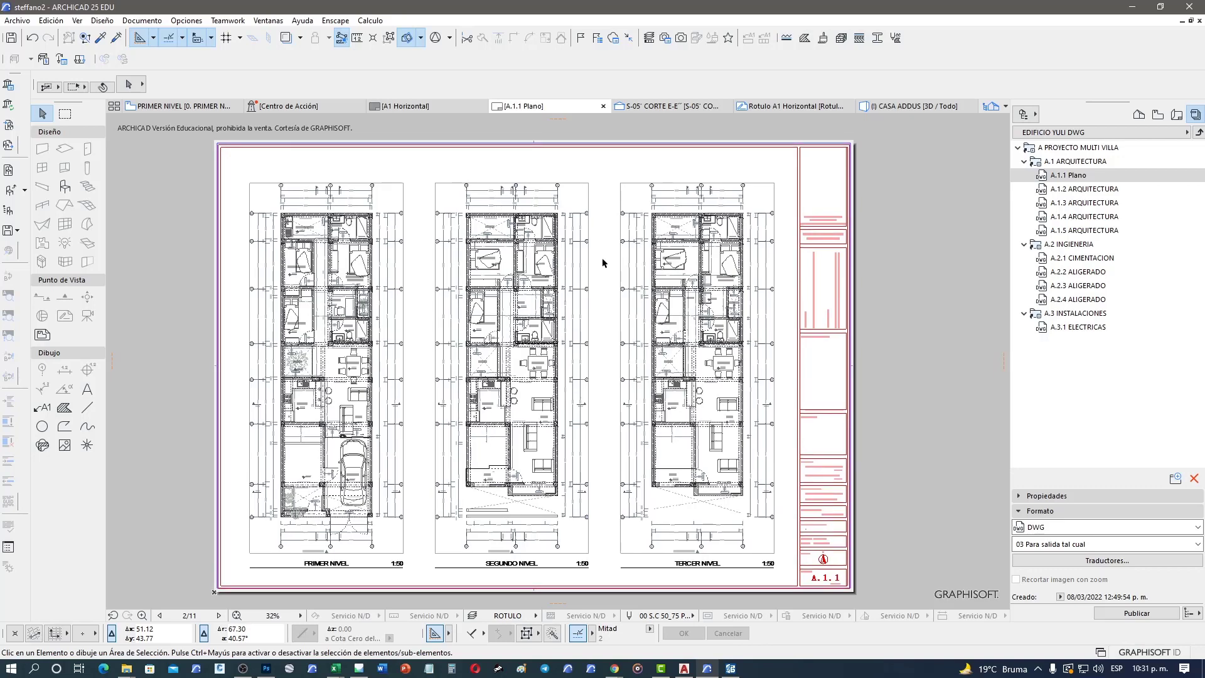